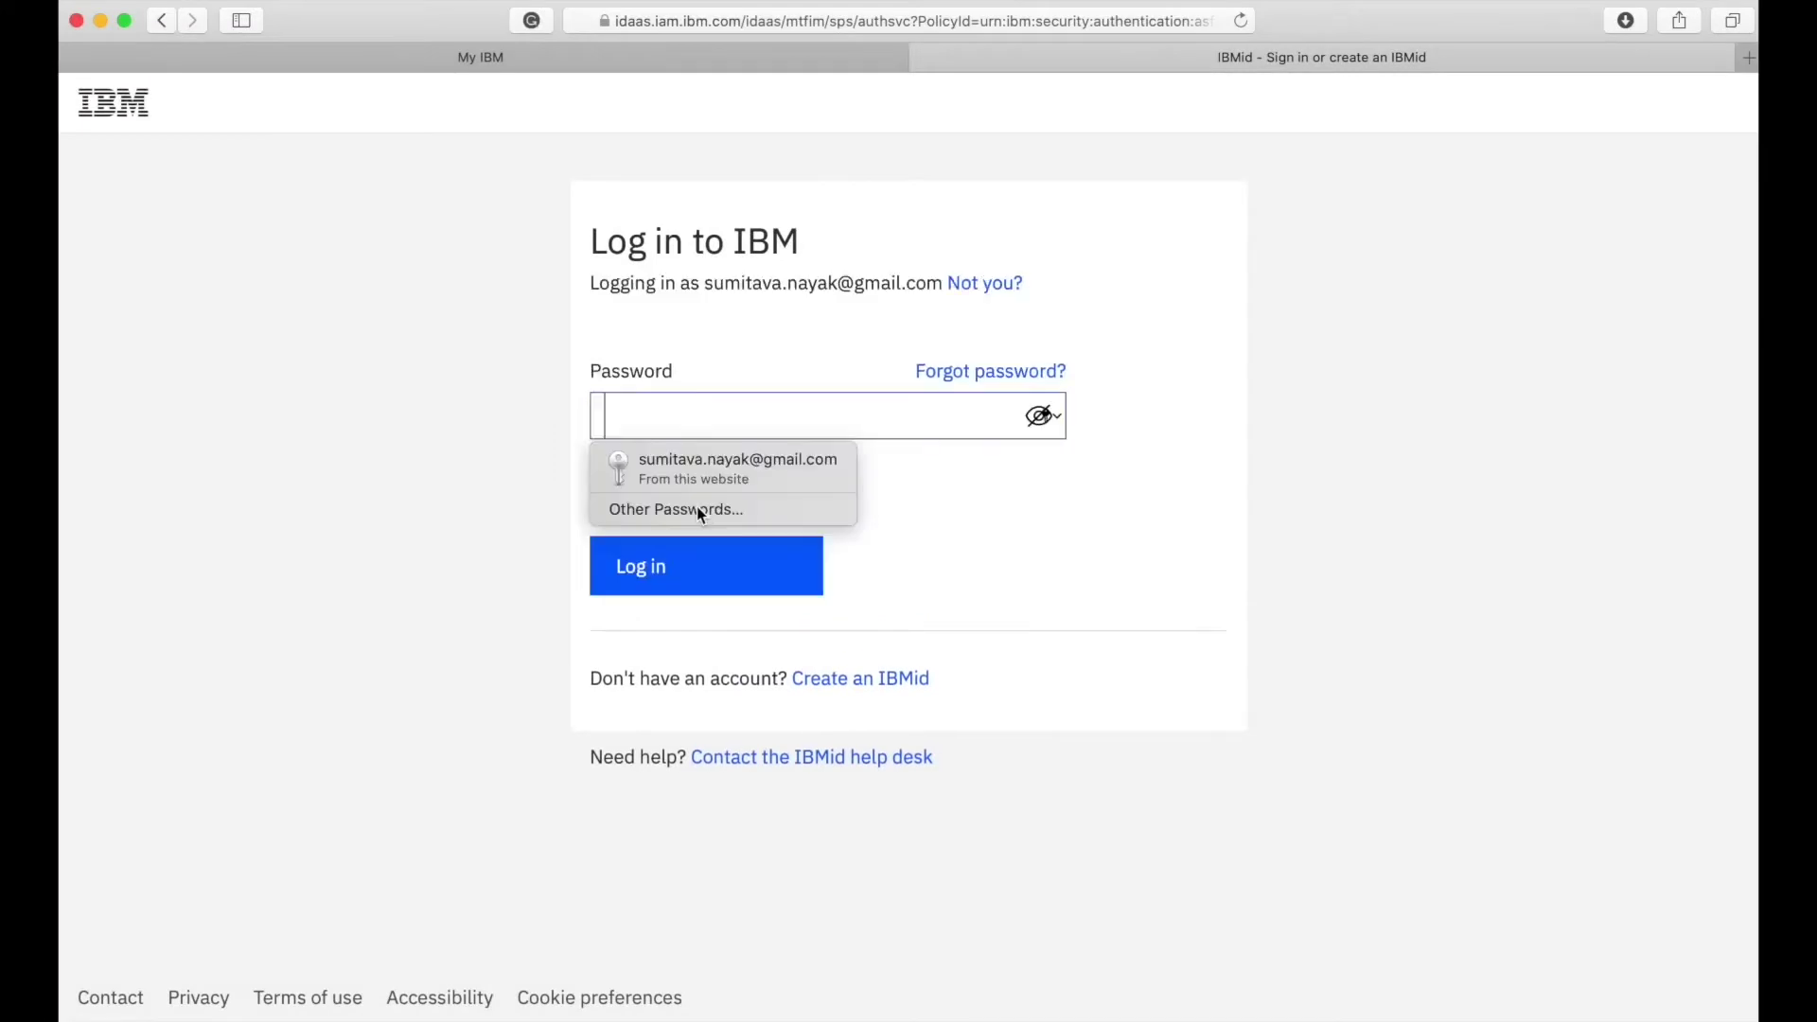
Step: Fill in the saved account password and log in to IBM
click(718, 463)
click(709, 559)
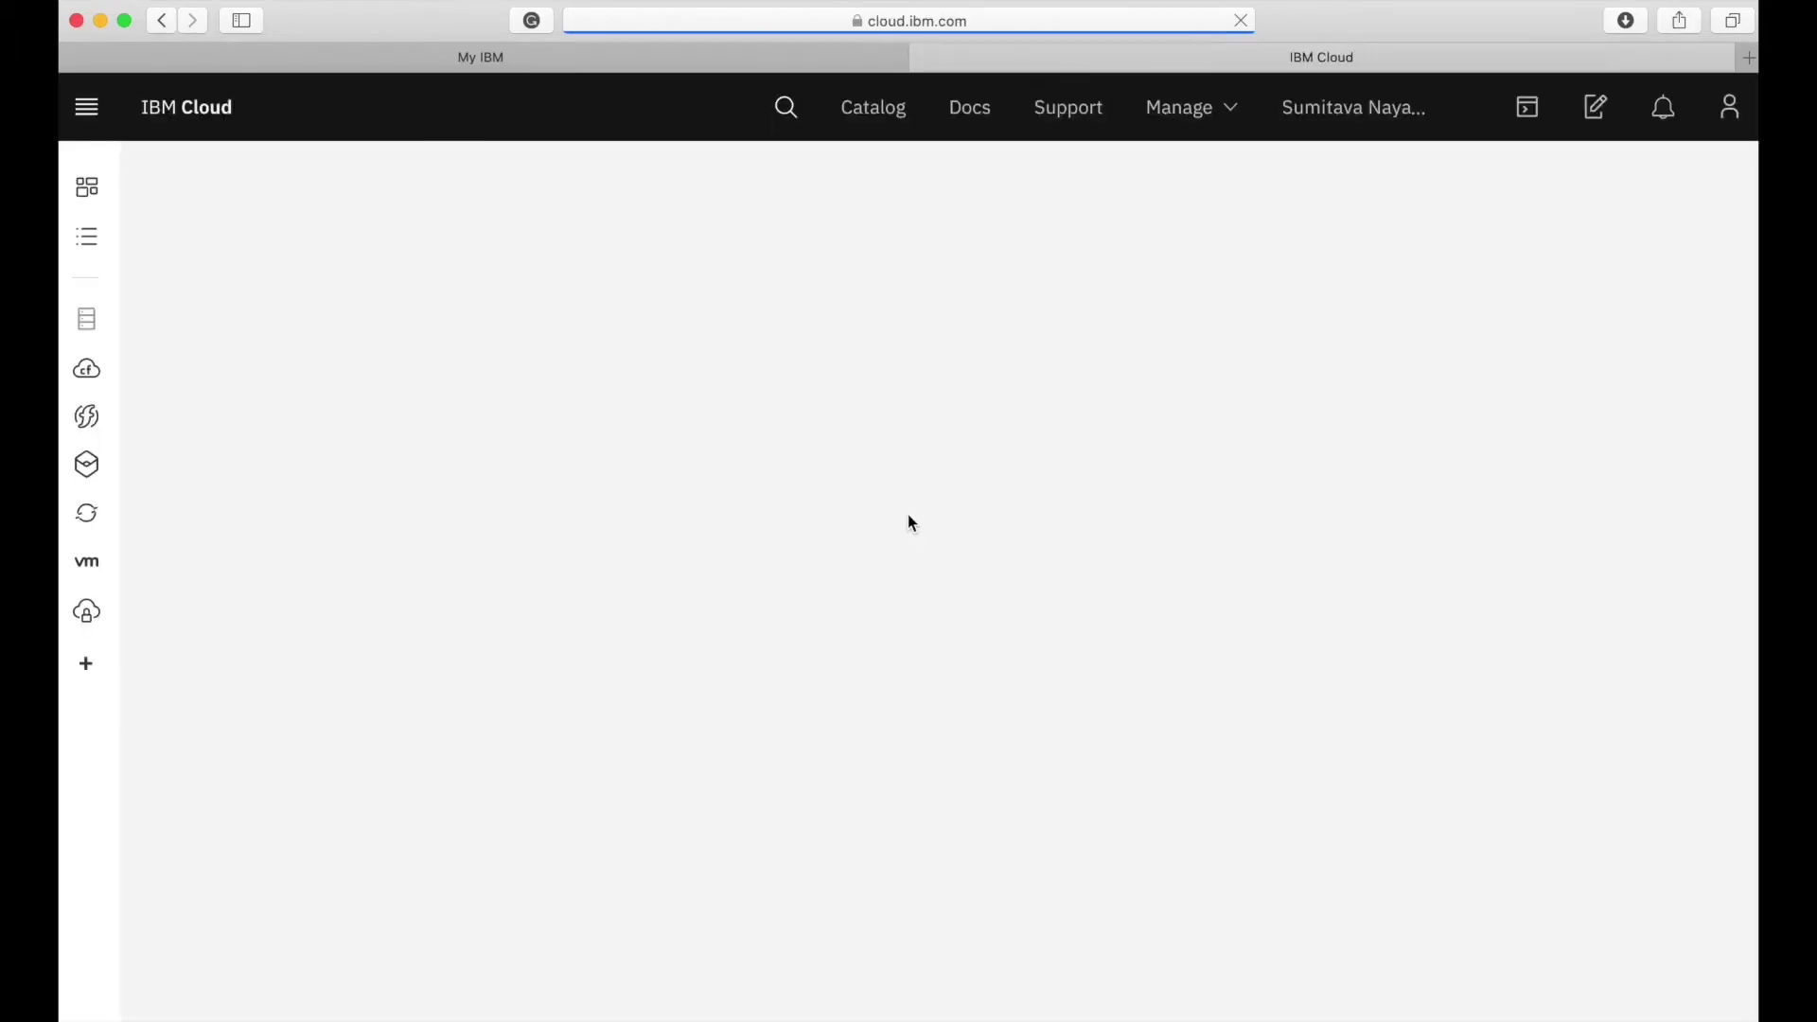
Step: Open the Watson Assistant-19 service from the resource list and launch Watson Assistant
click(88, 112)
click(200, 238)
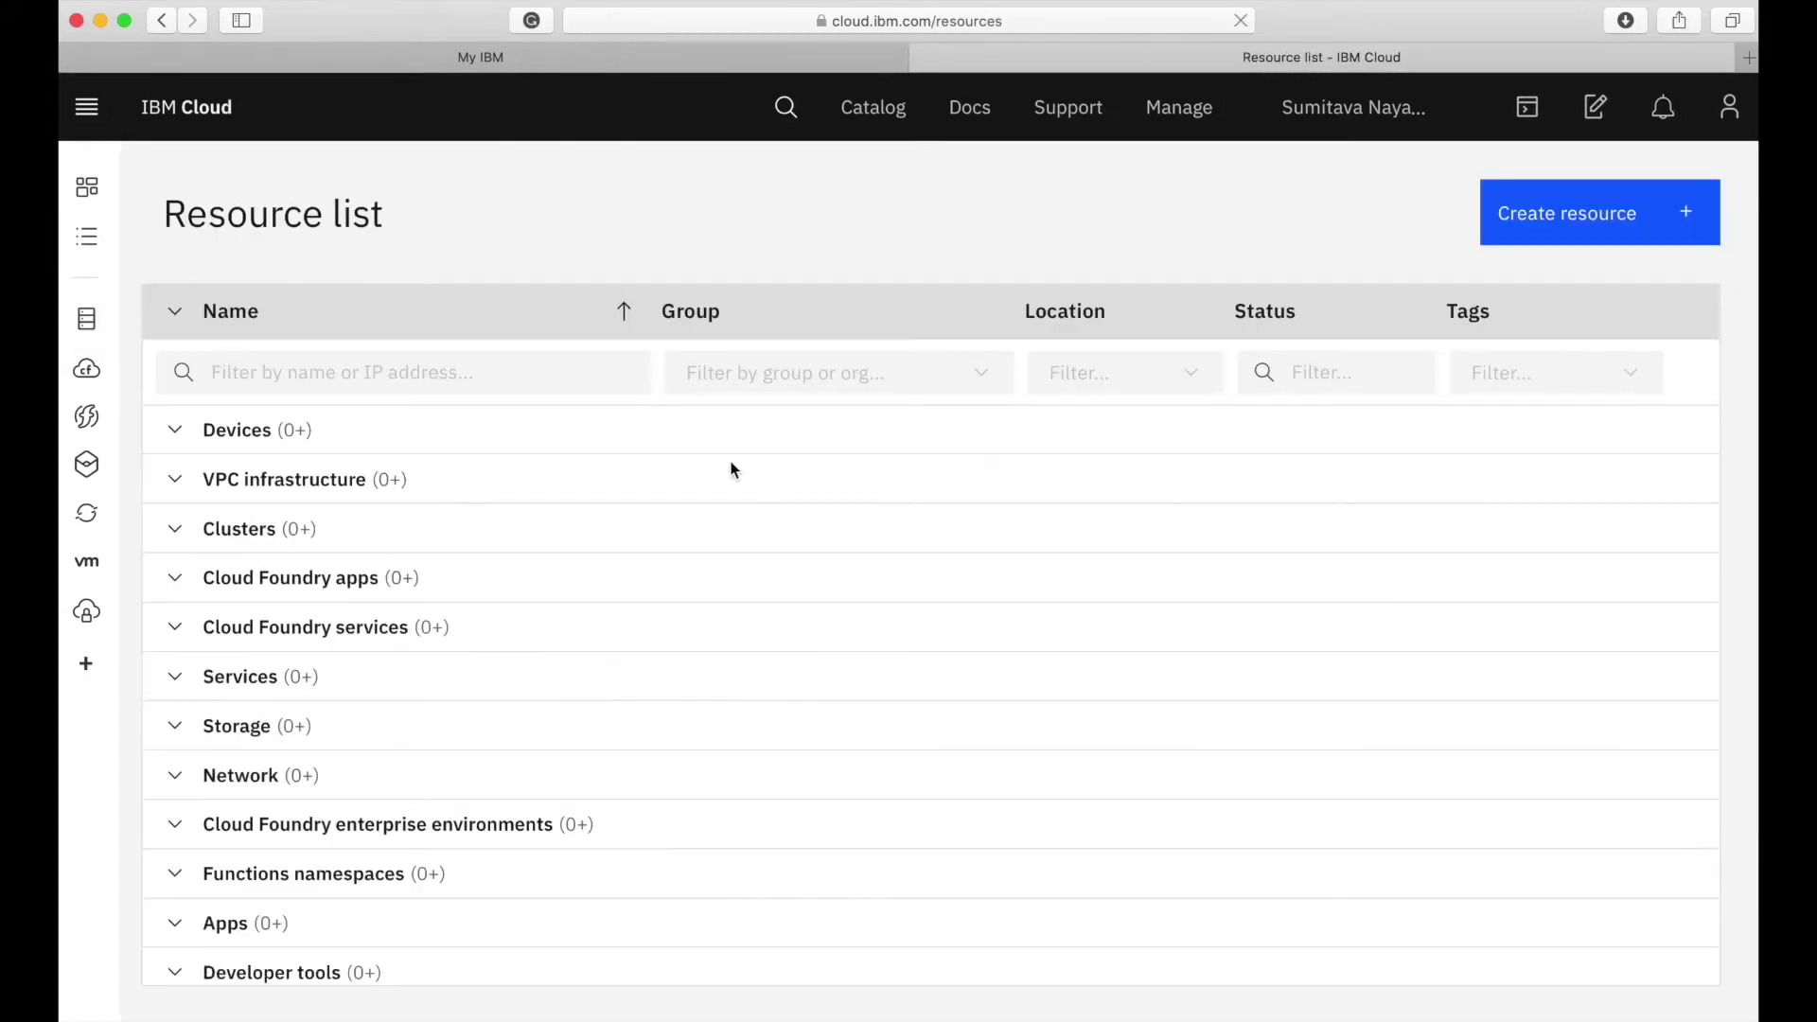
click(165, 678)
scroll(463, 645, down, 2)
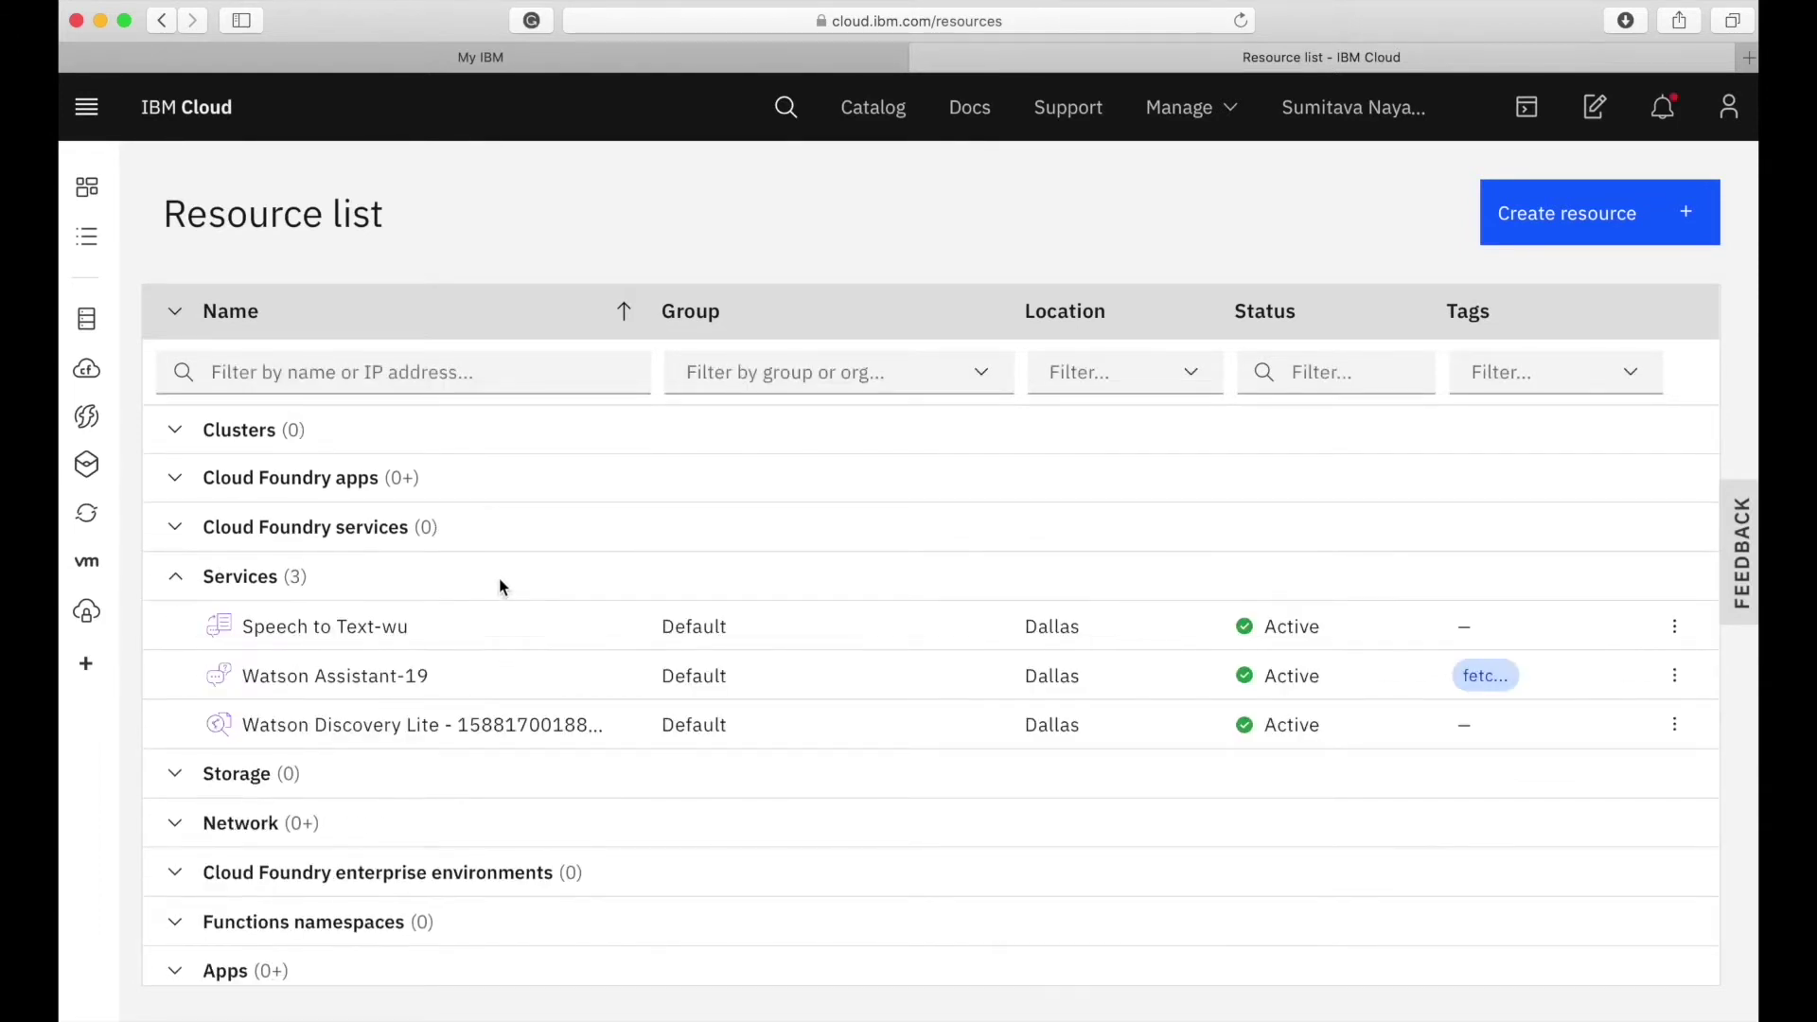
click(355, 668)
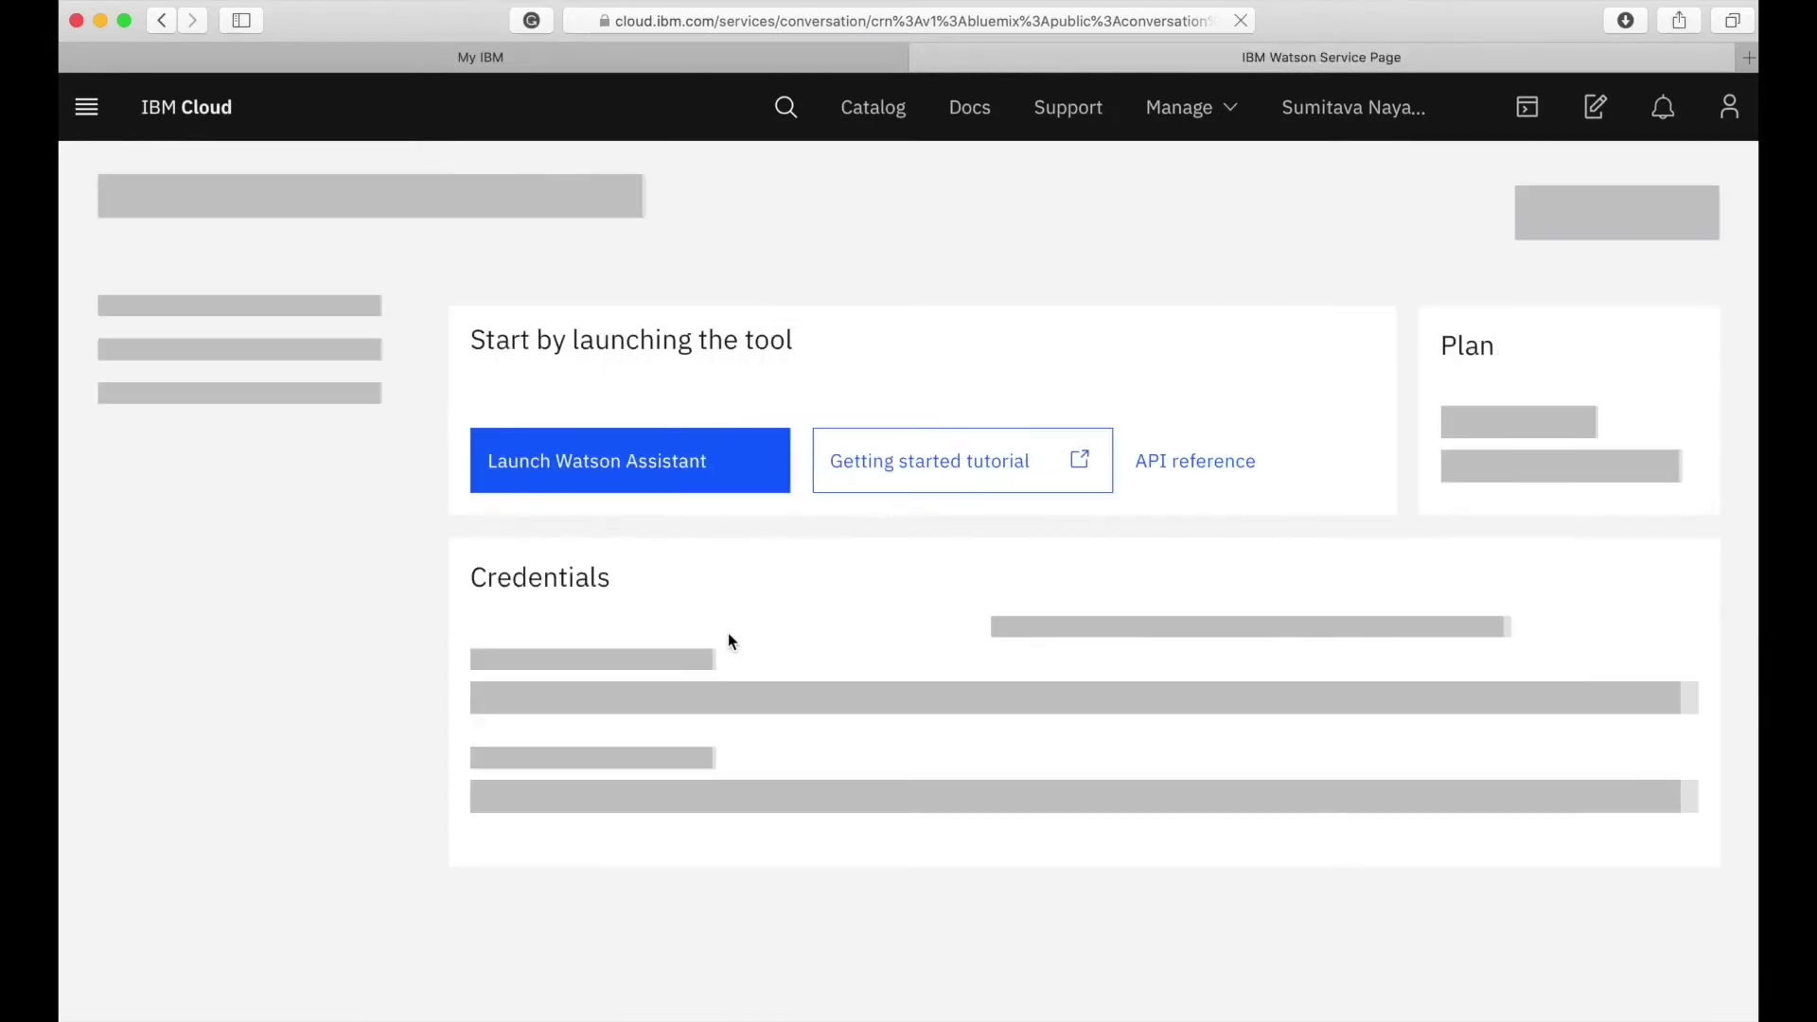
click(655, 466)
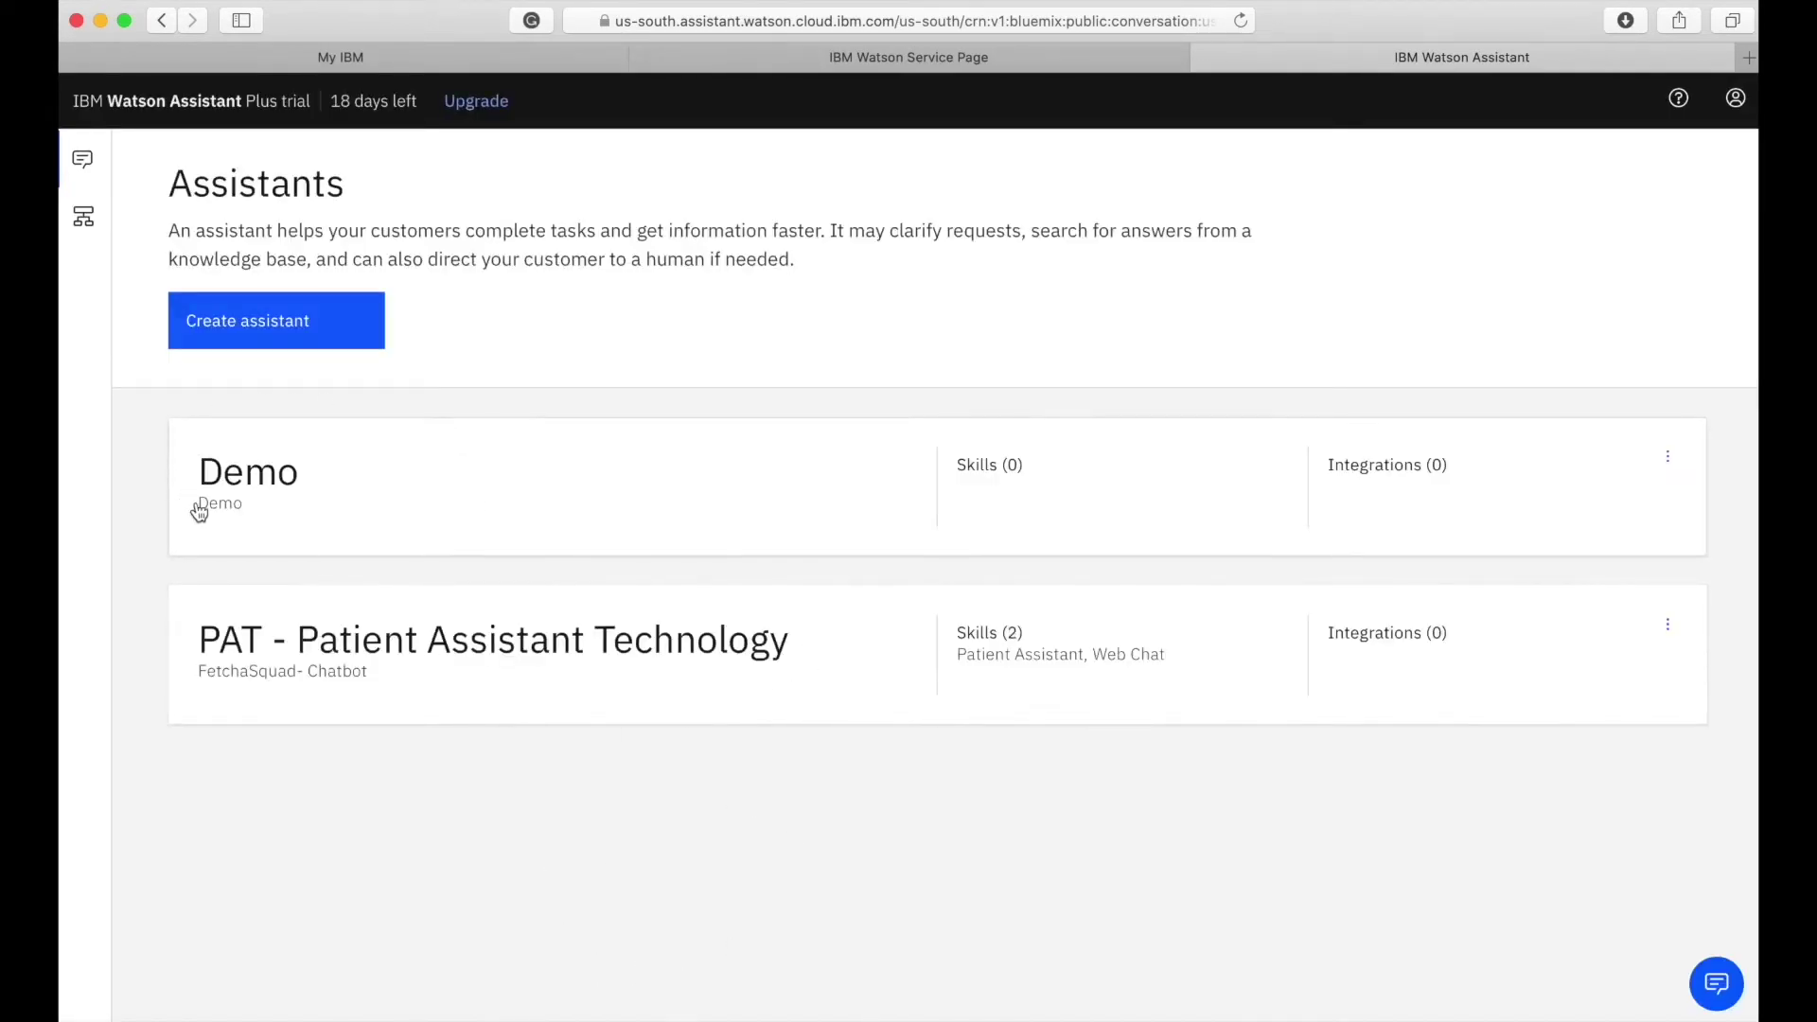
Step: Create a dialog skill named "Demo 2" with the description "Demo 2" in the Demo assistant
click(1015, 493)
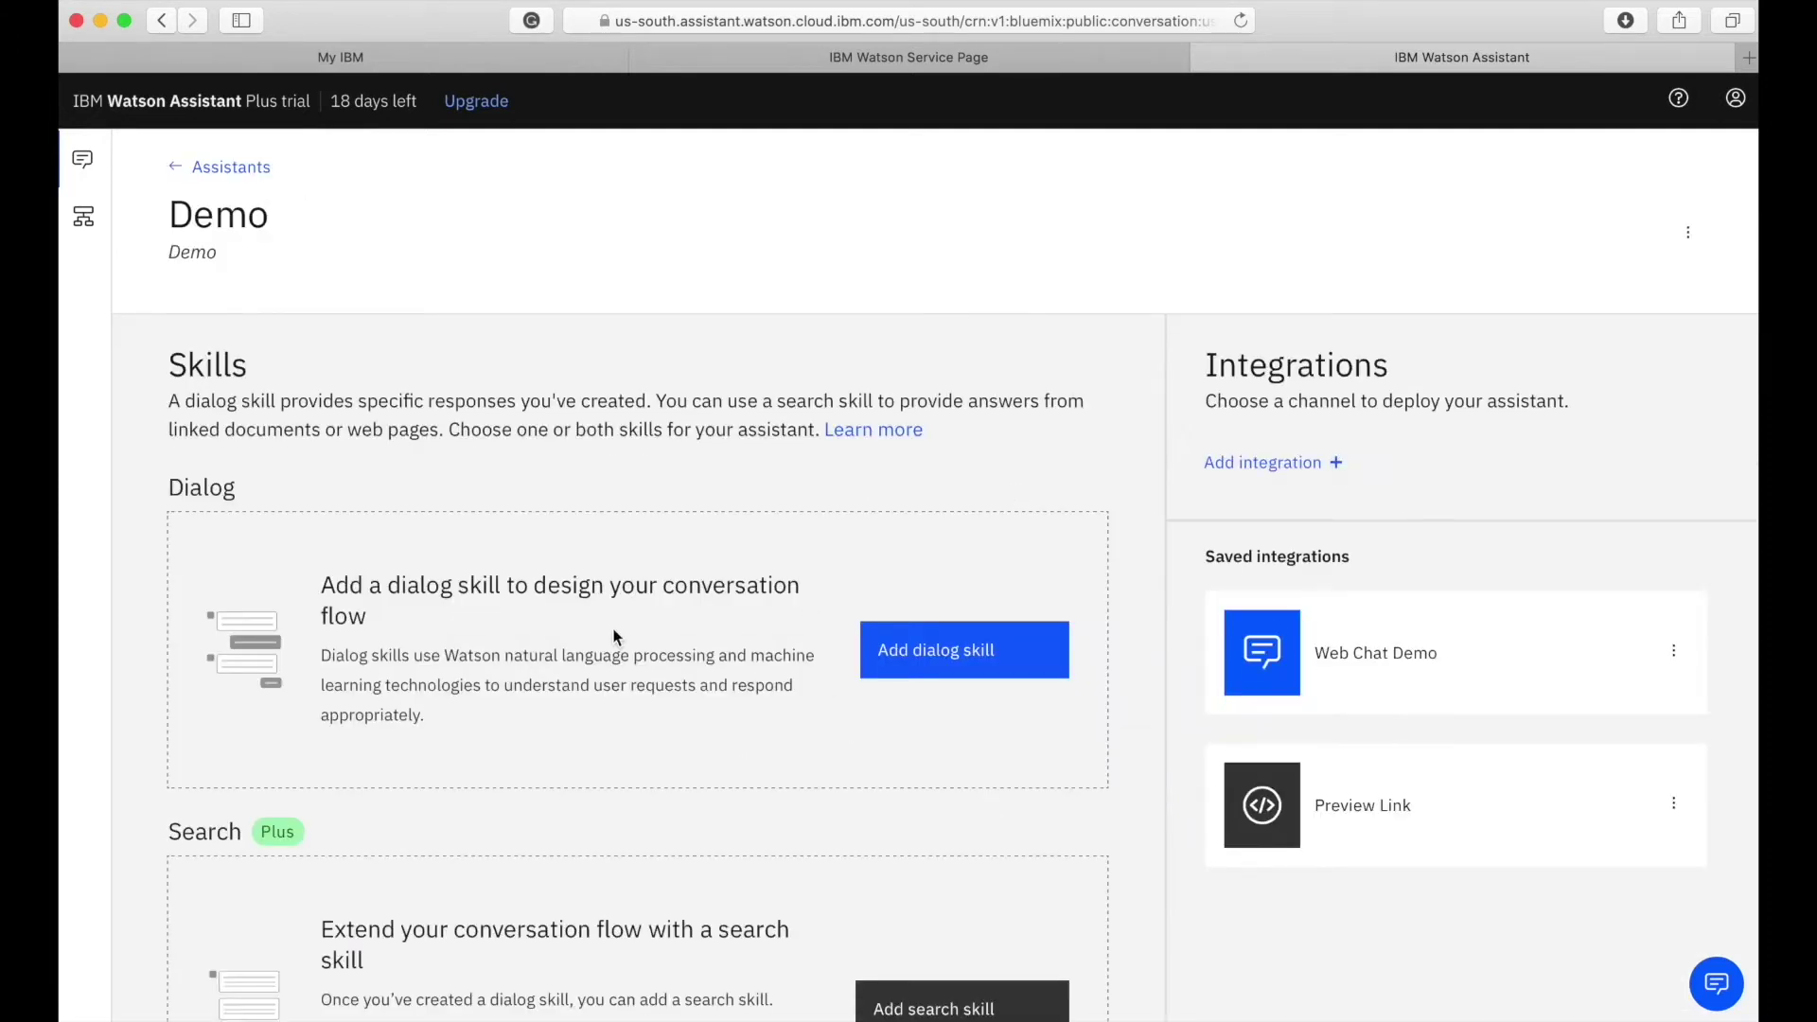
click(940, 675)
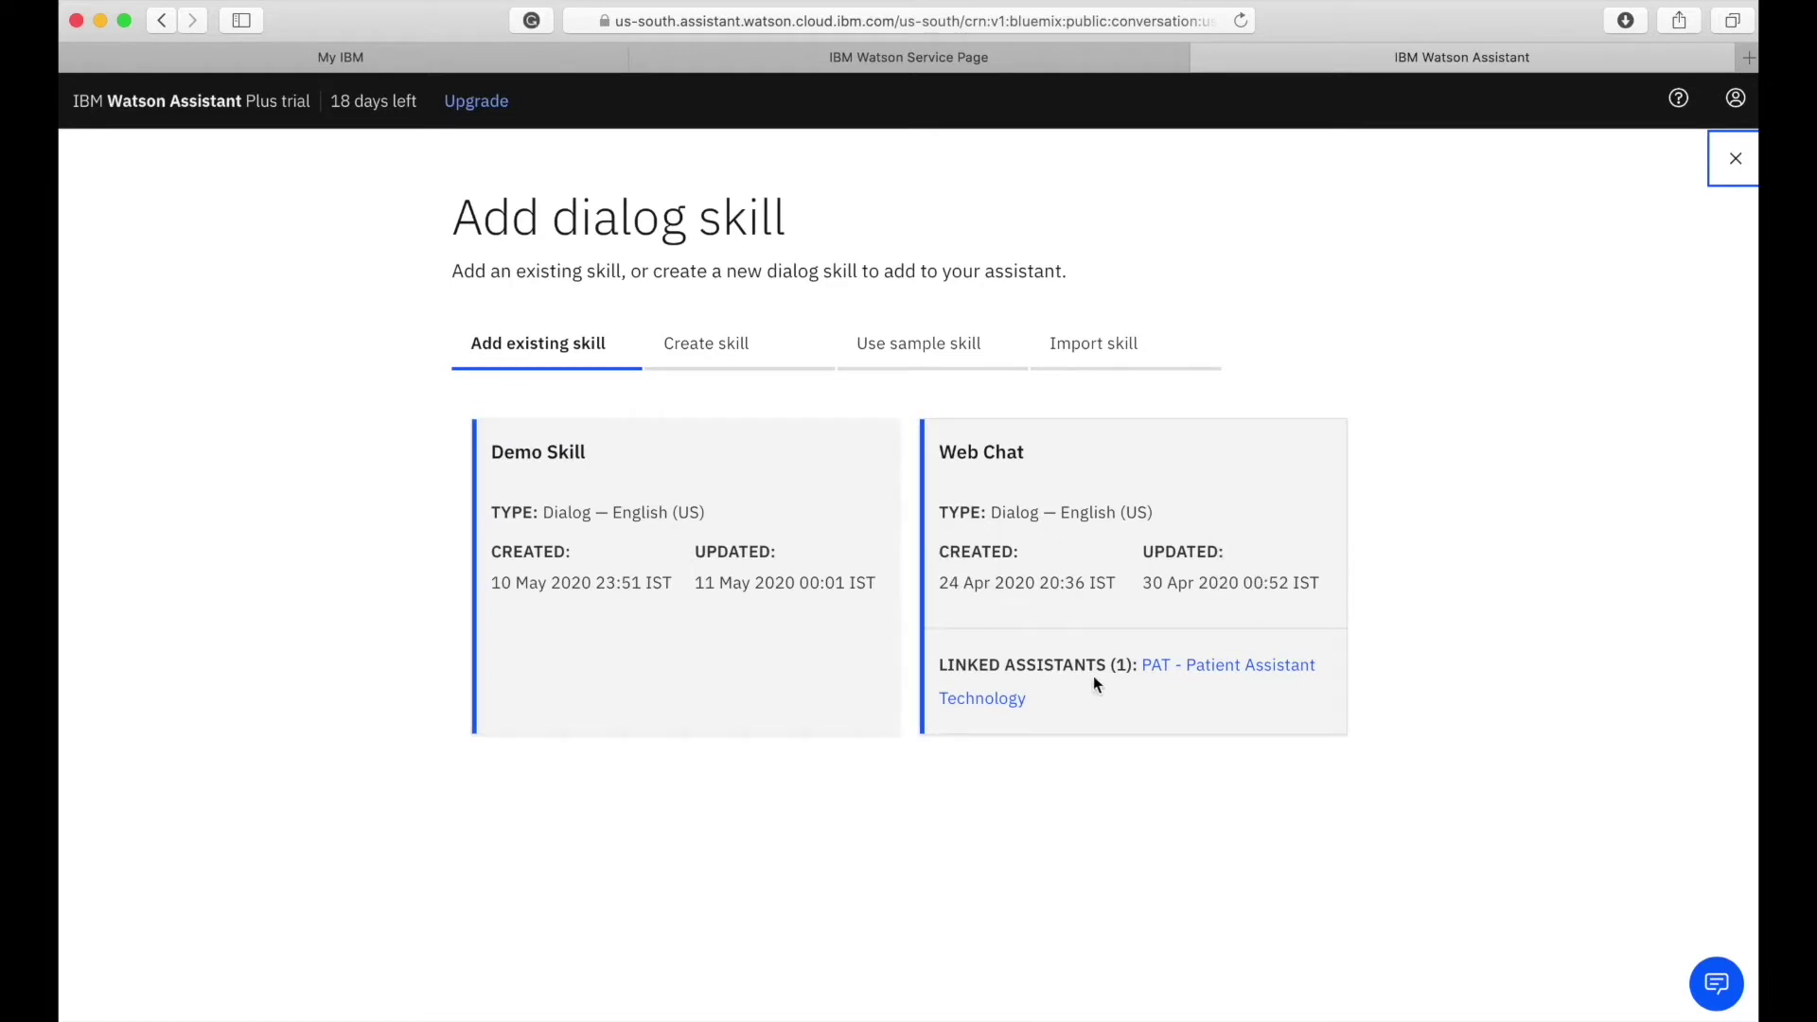
click(708, 359)
click(598, 520)
text(Se)
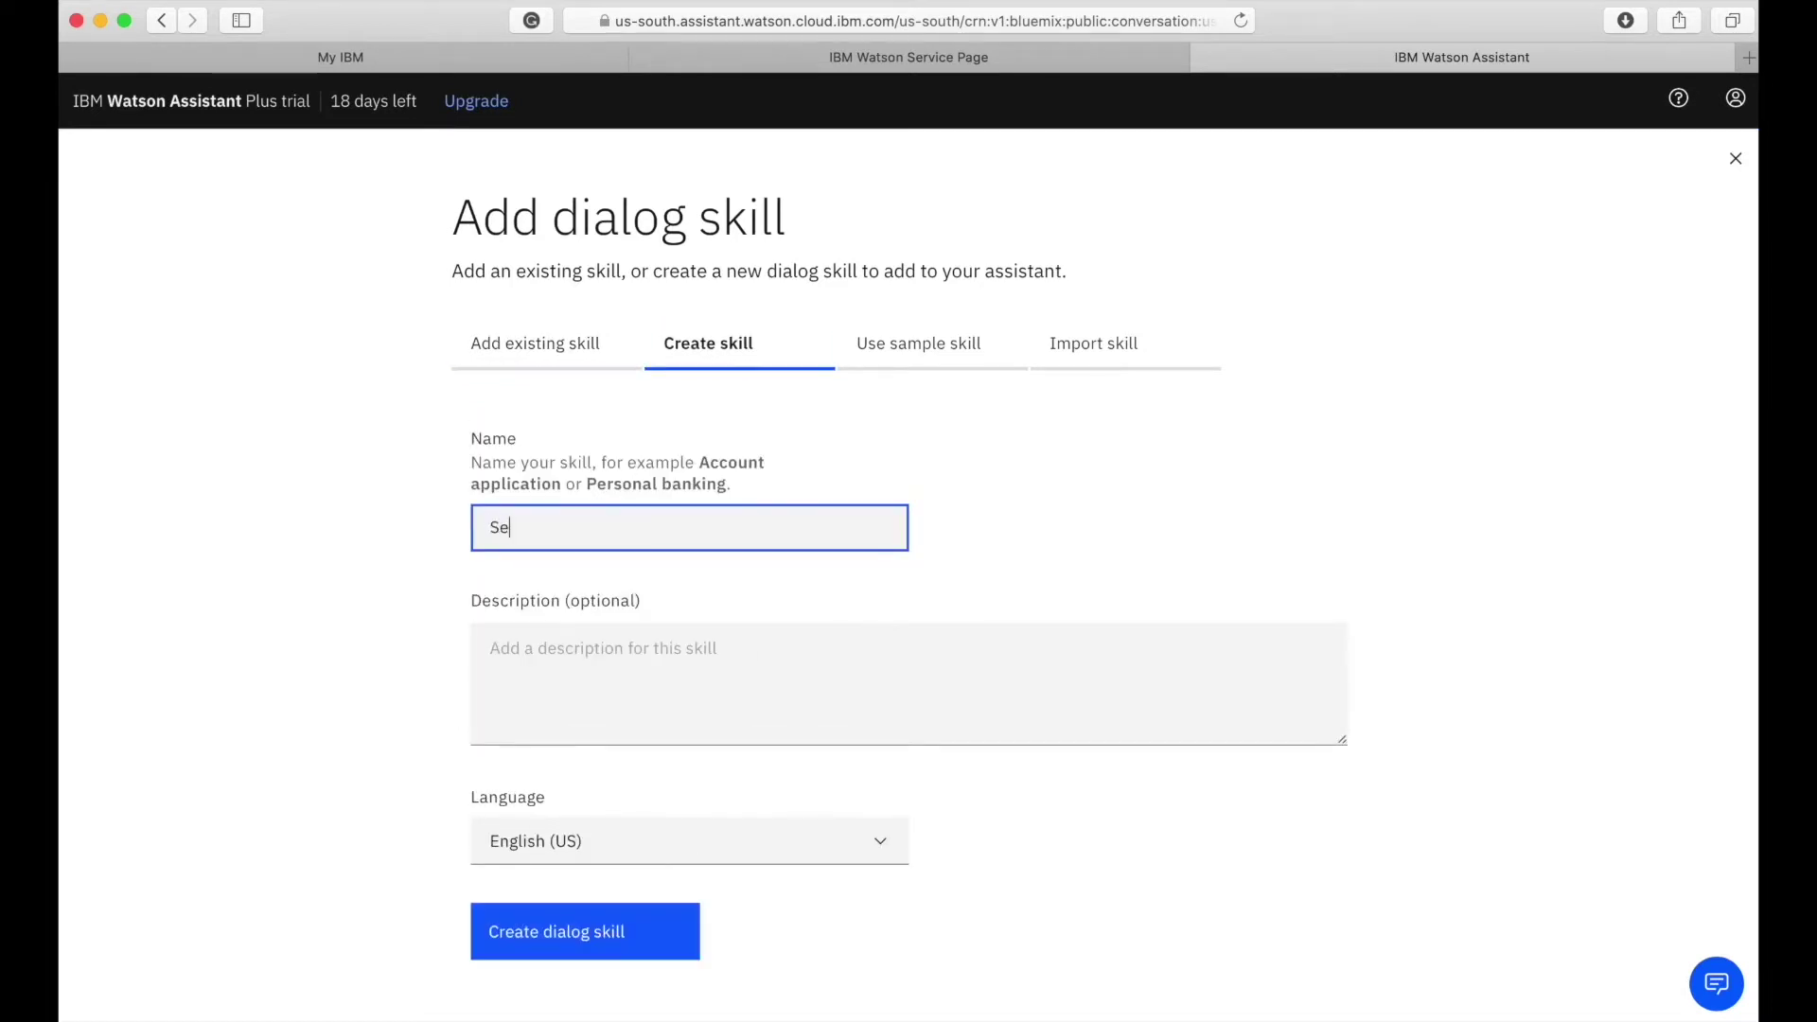
key(BackSpace)
key(BackSpace)
text(Dem)
click(624, 692)
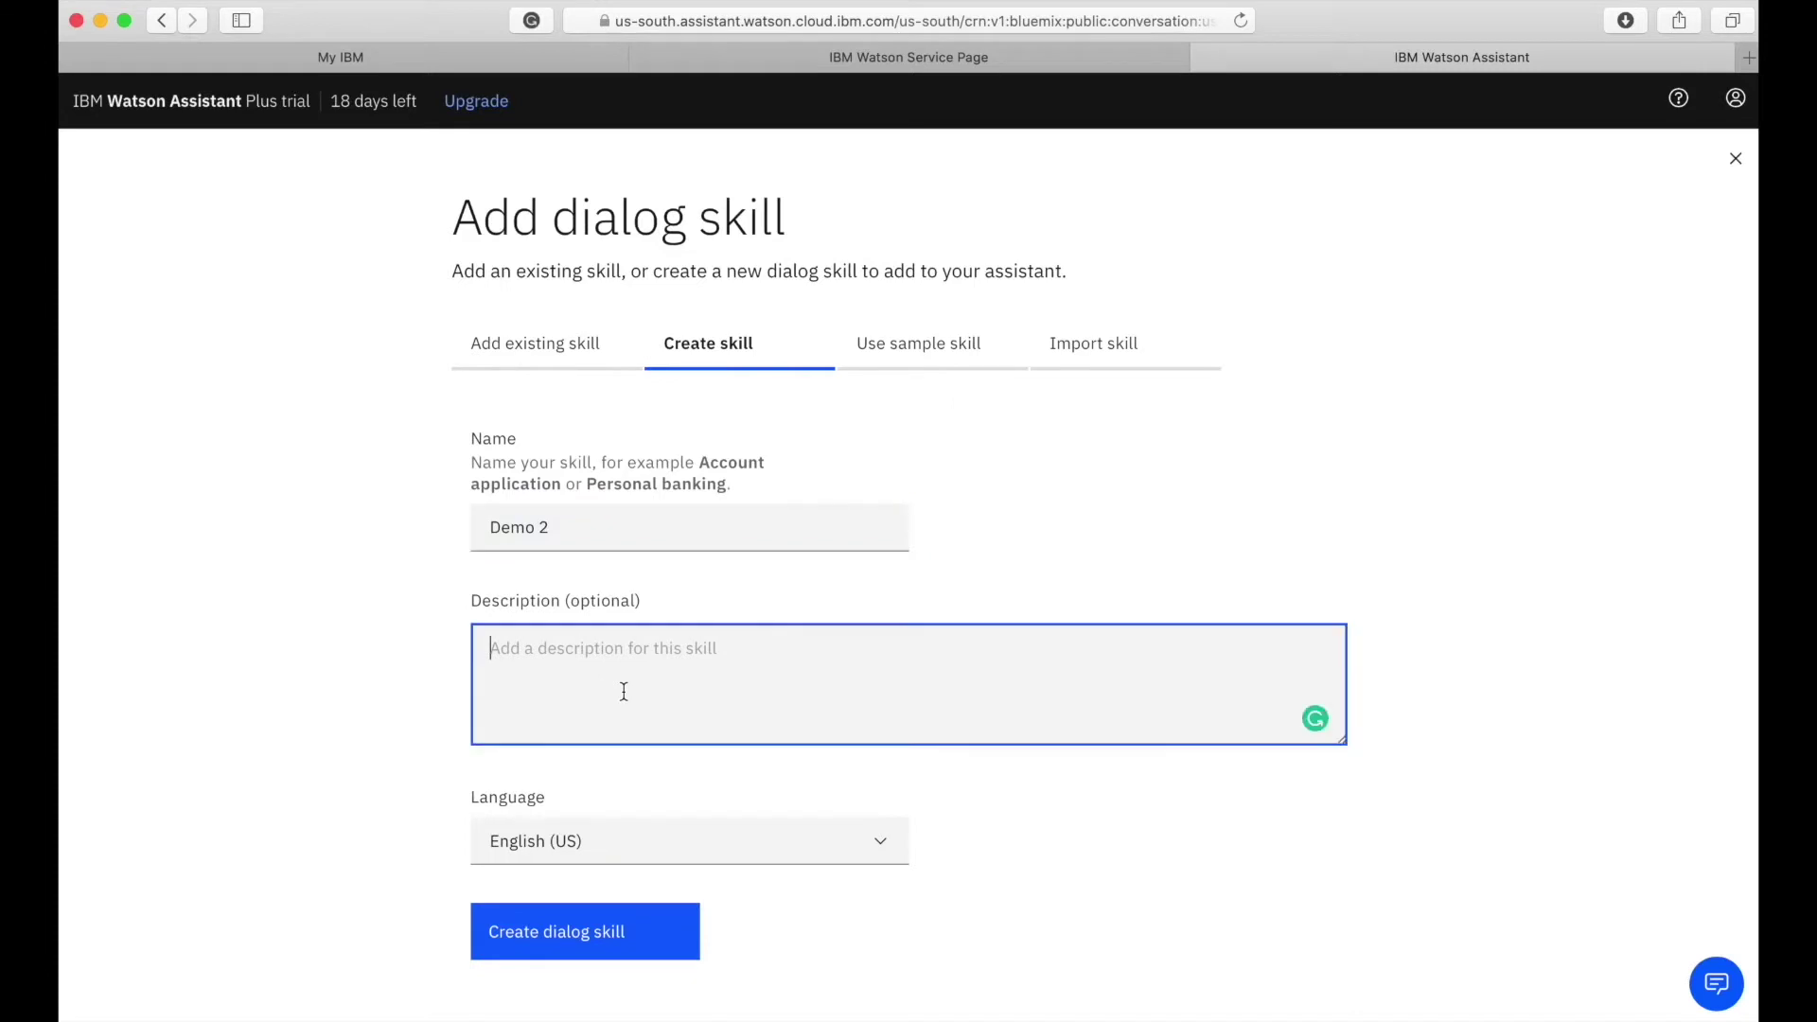
text(Demo 2)
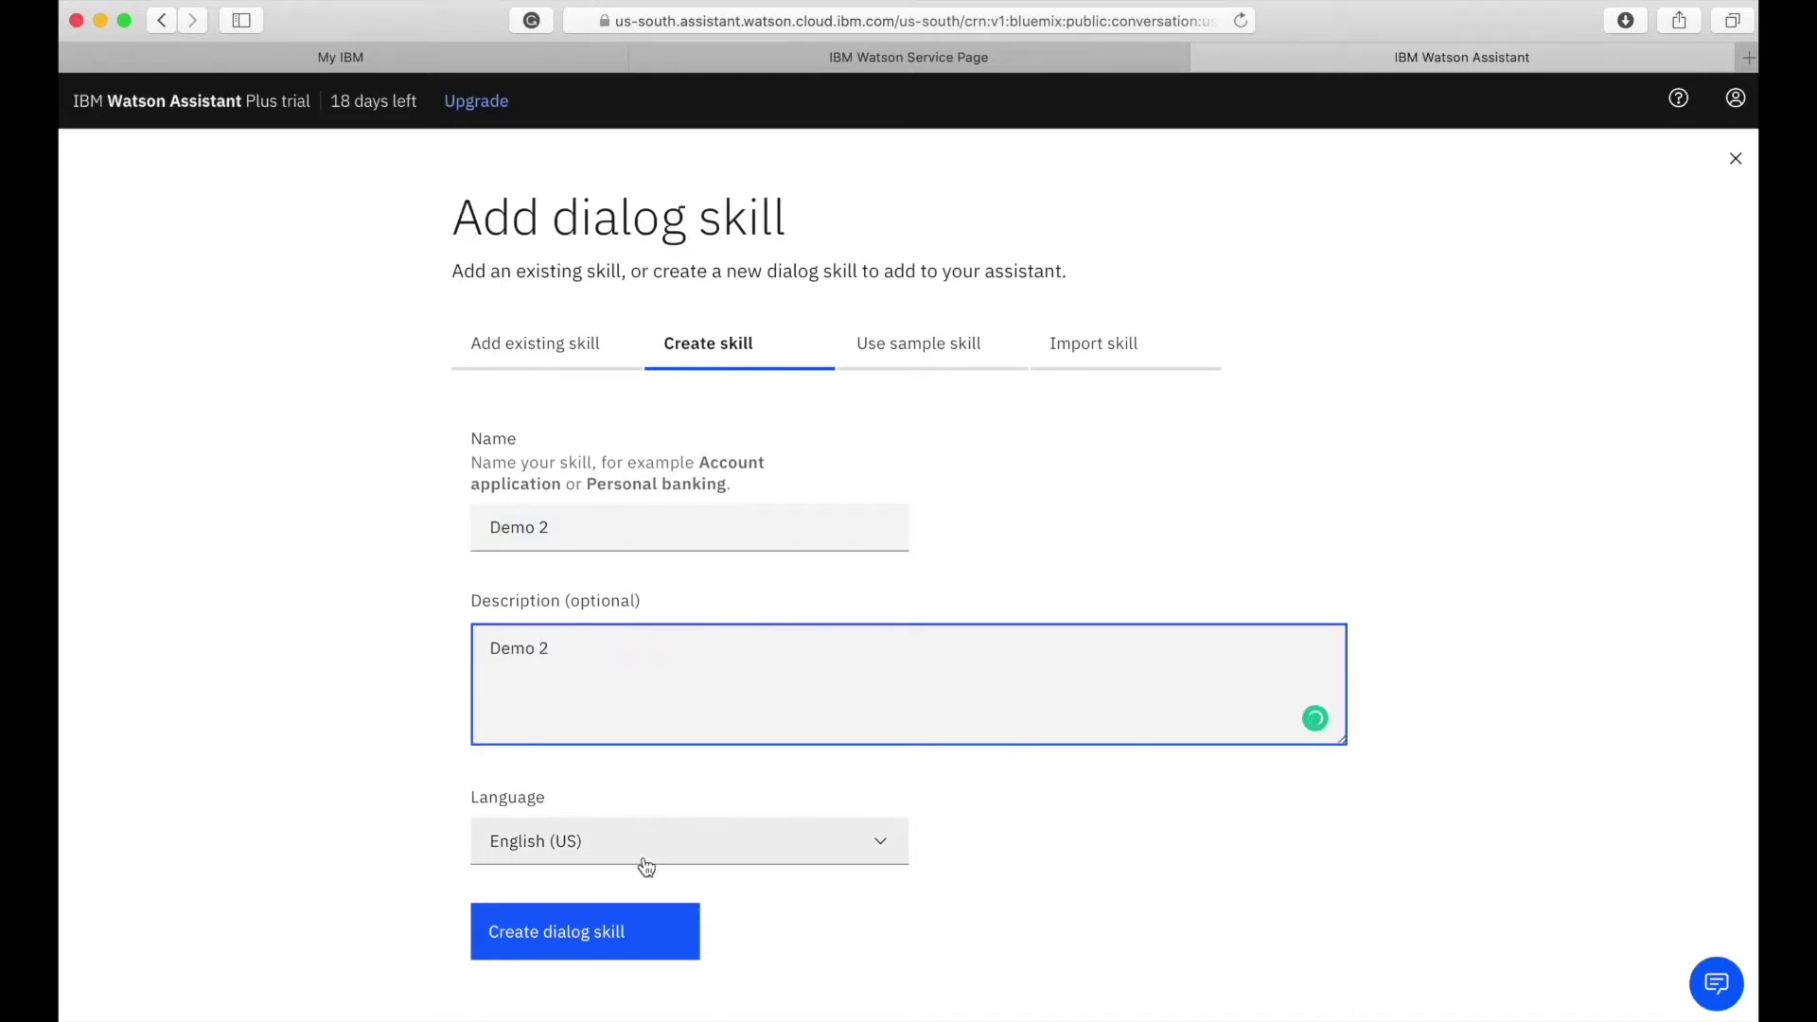
click(608, 929)
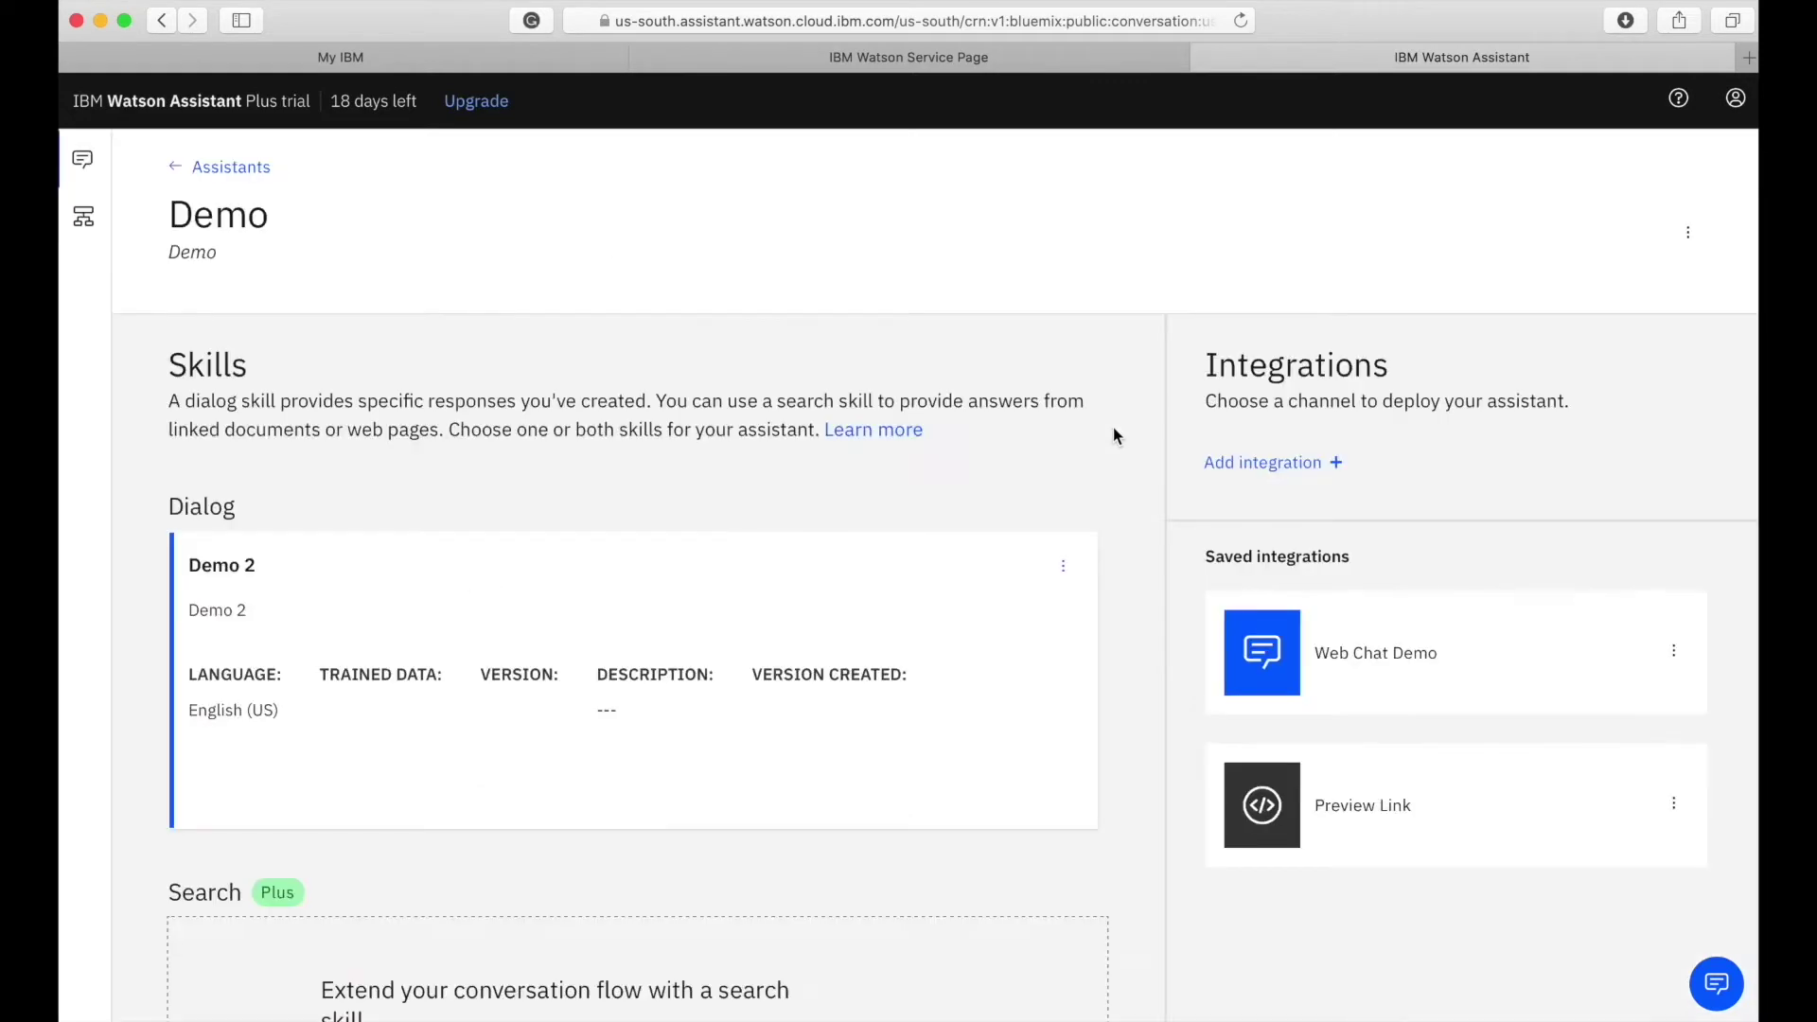
Step: Open the Demo 2 skill's dialog and test it by sending a person's first name, then examine the assistant's reply
click(949, 610)
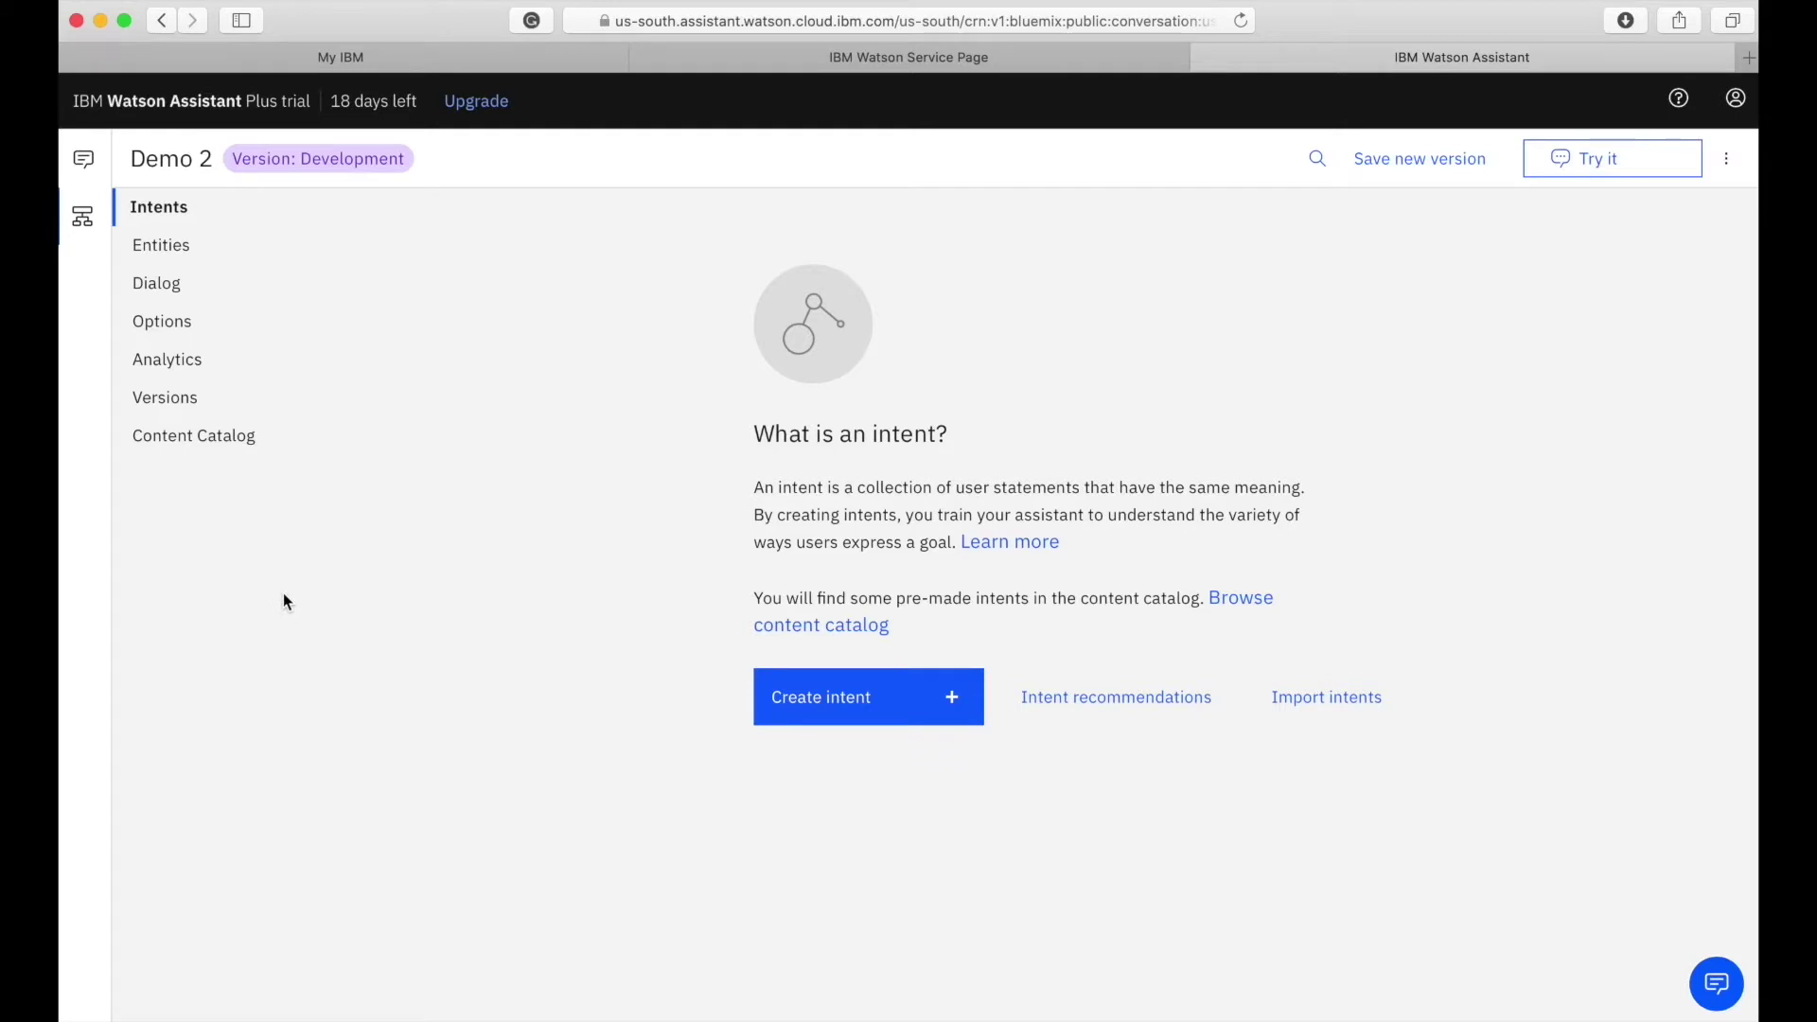
click(179, 294)
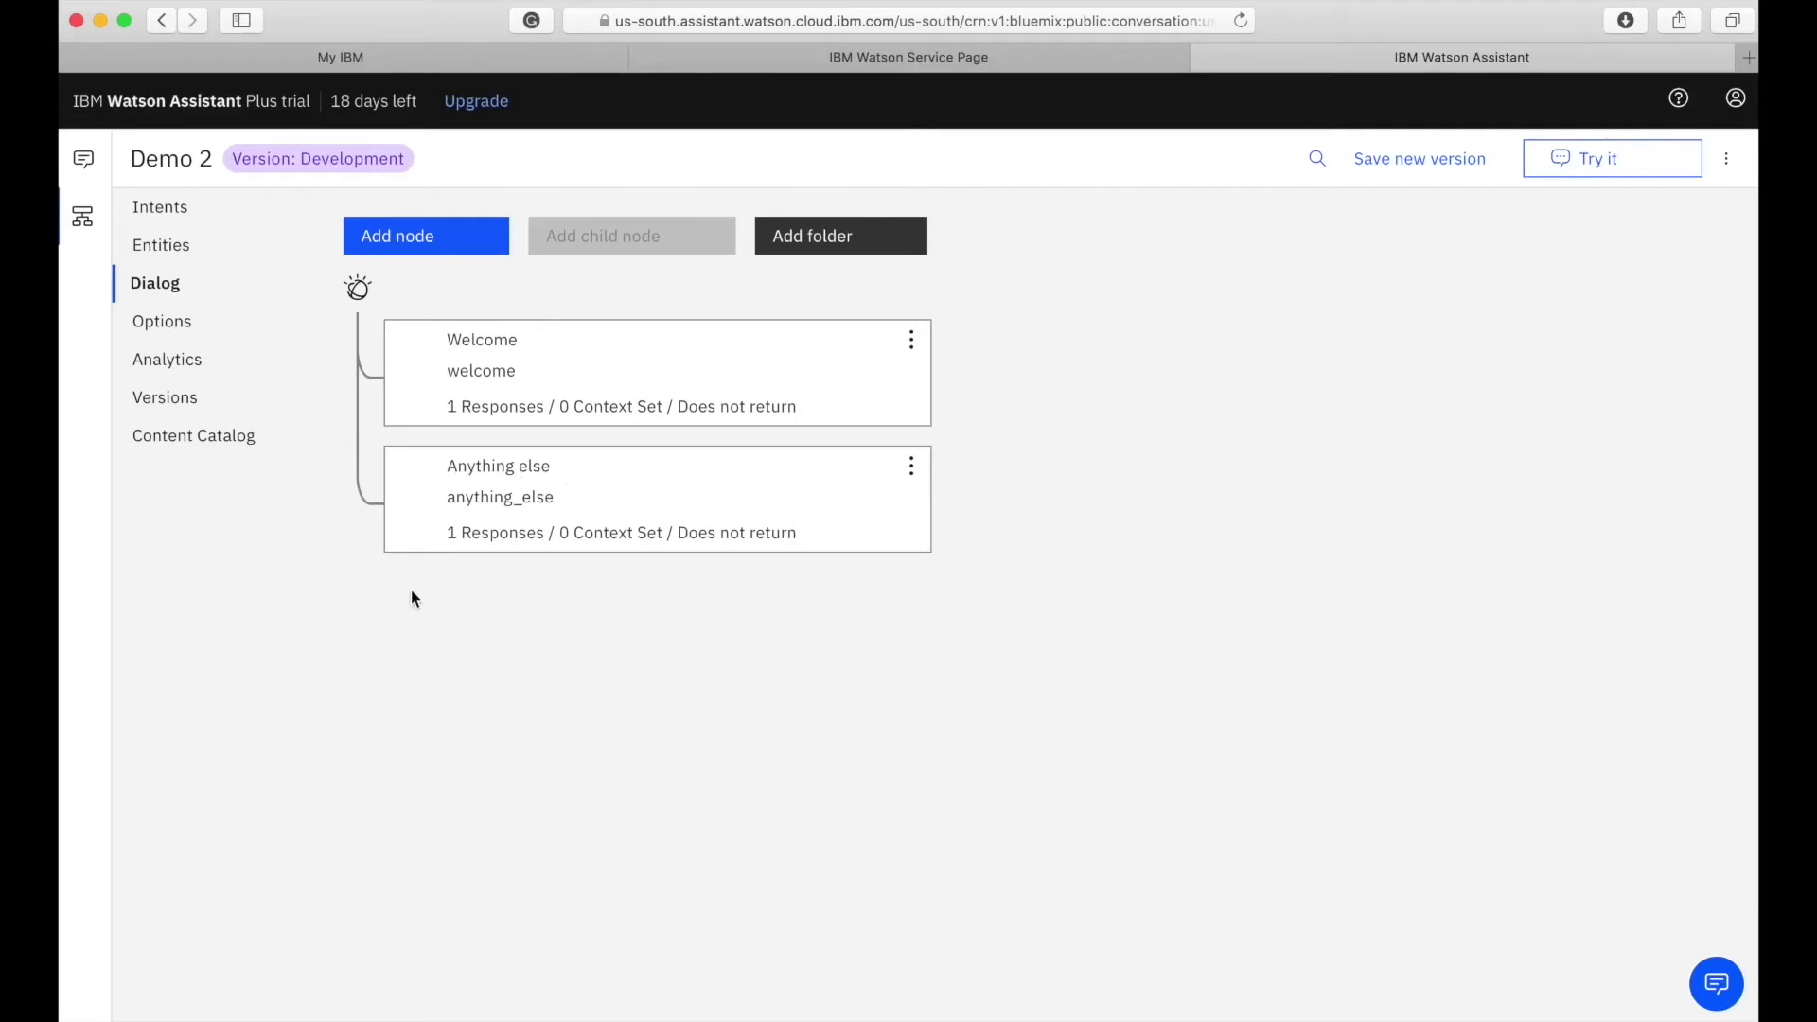
click(1622, 161)
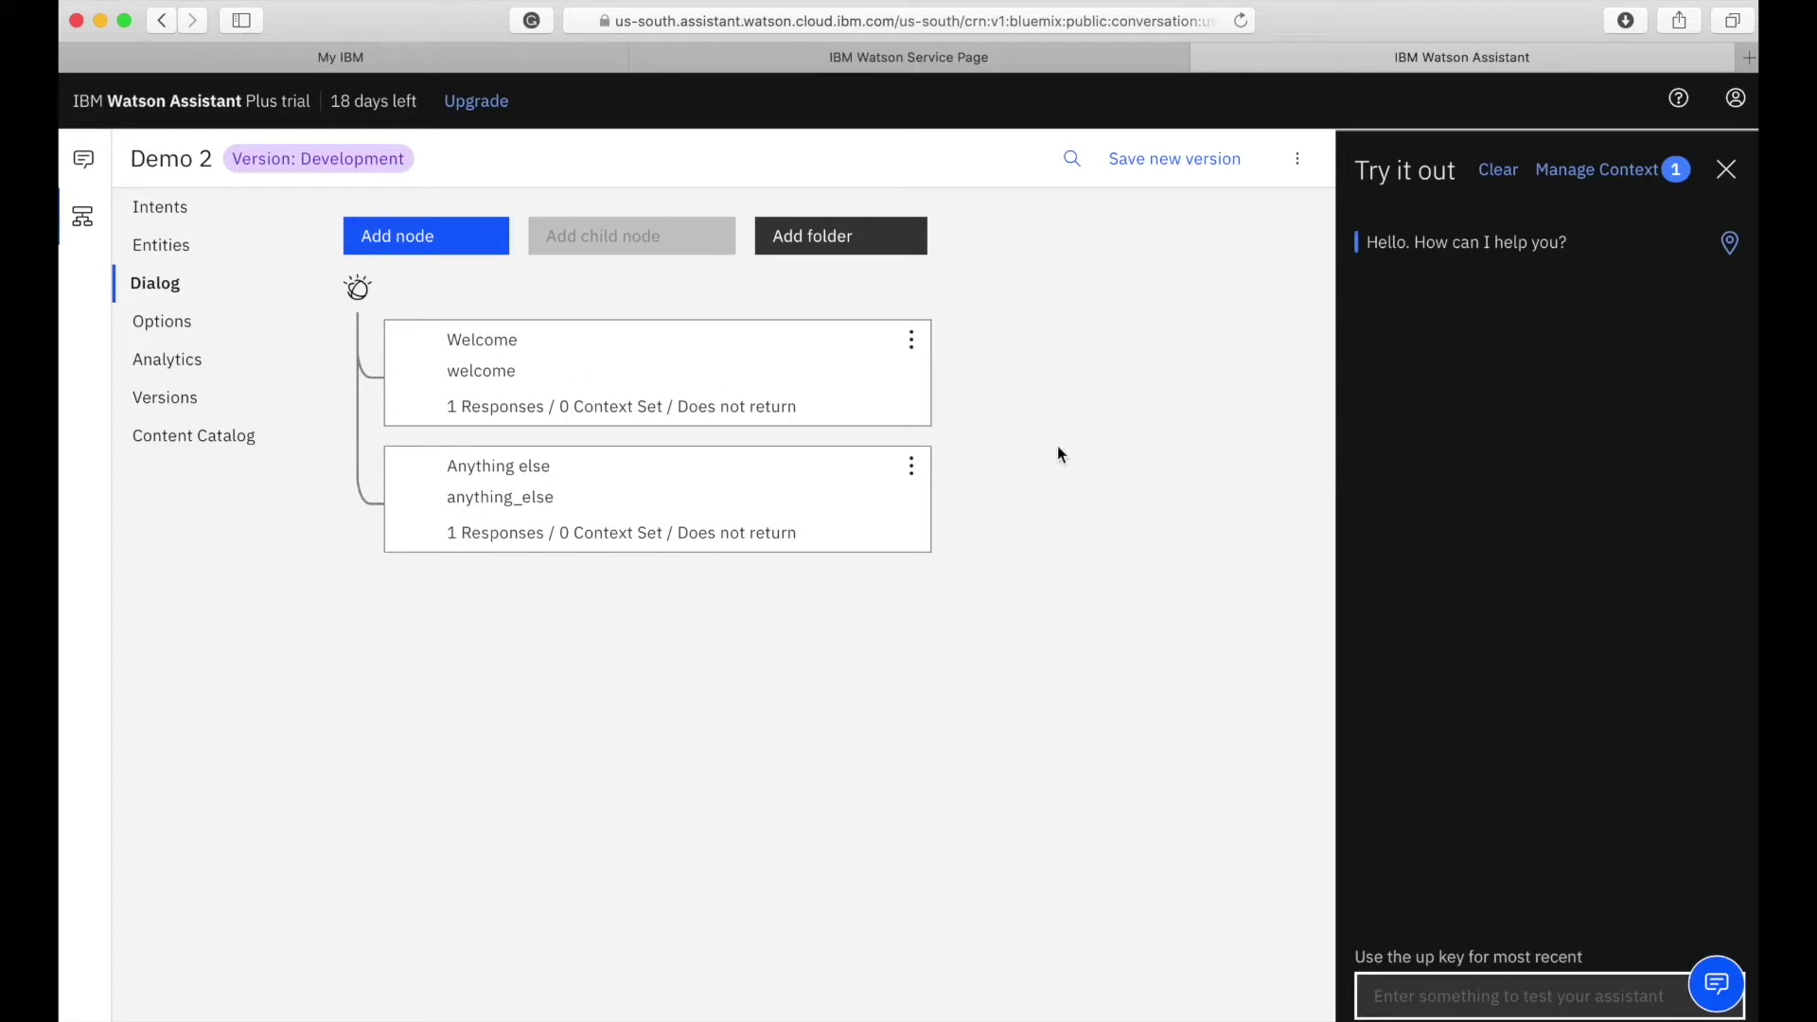
text(sumit)
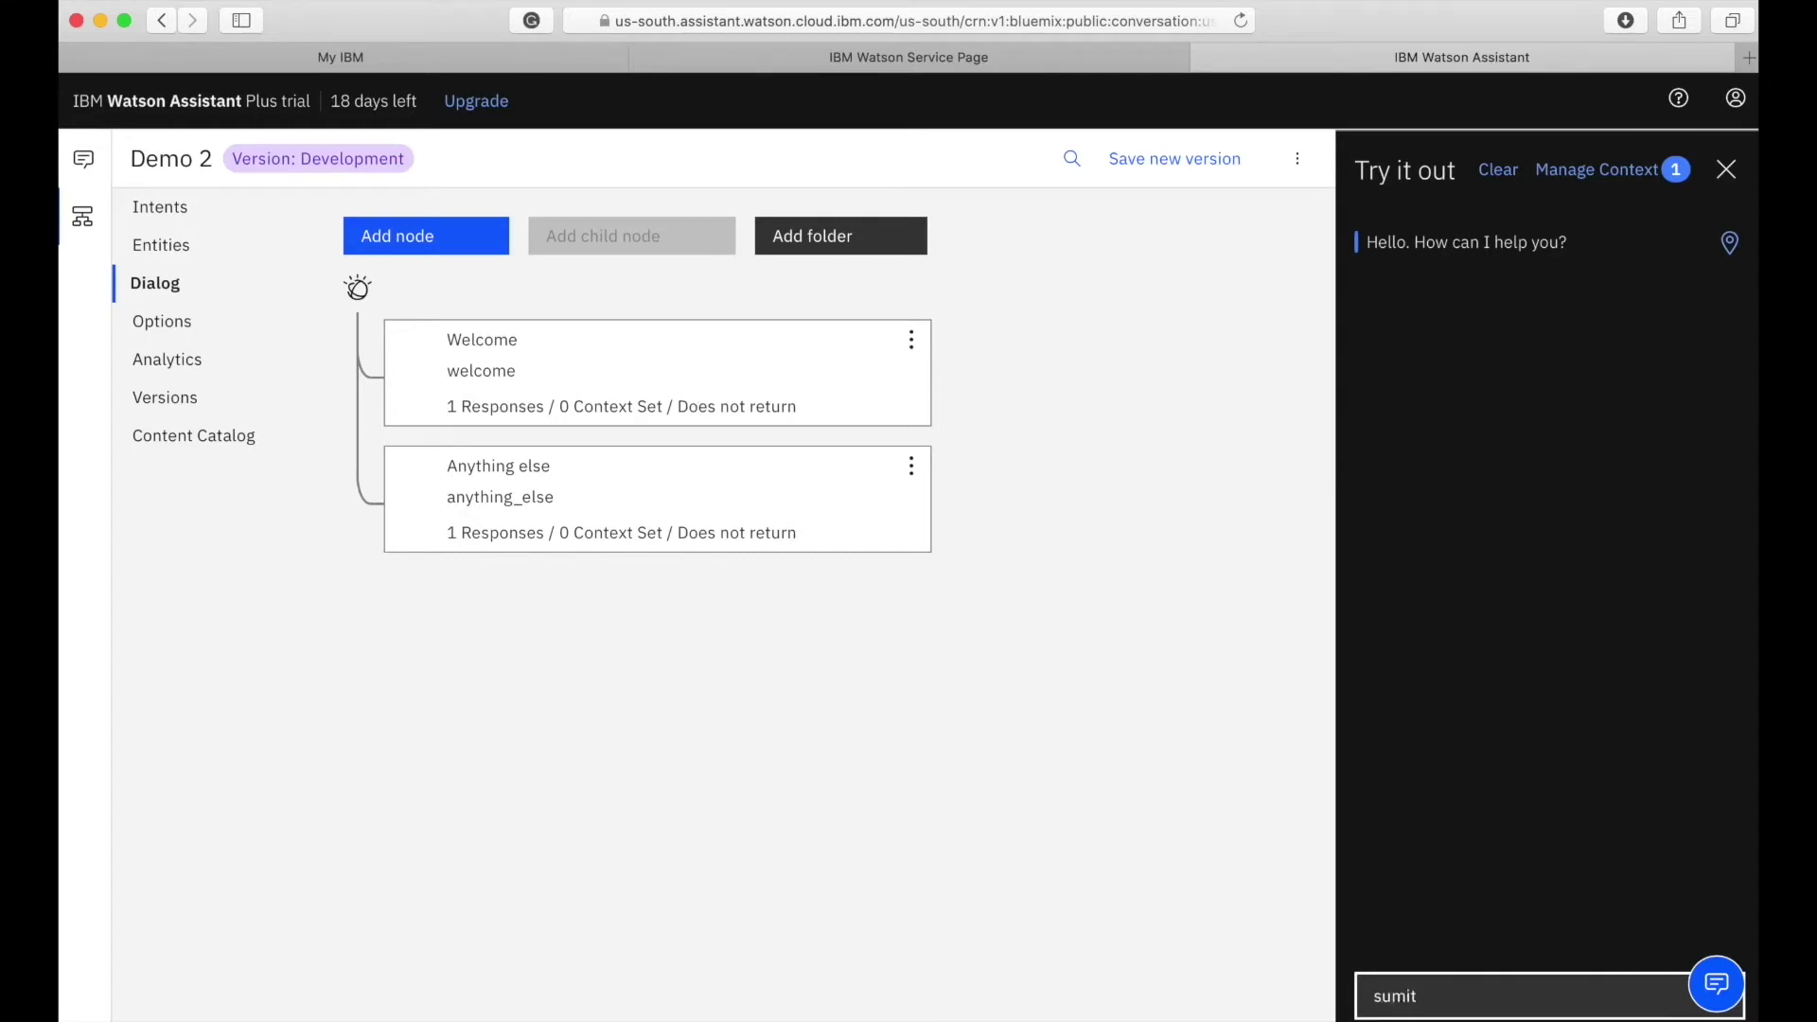
key(Return)
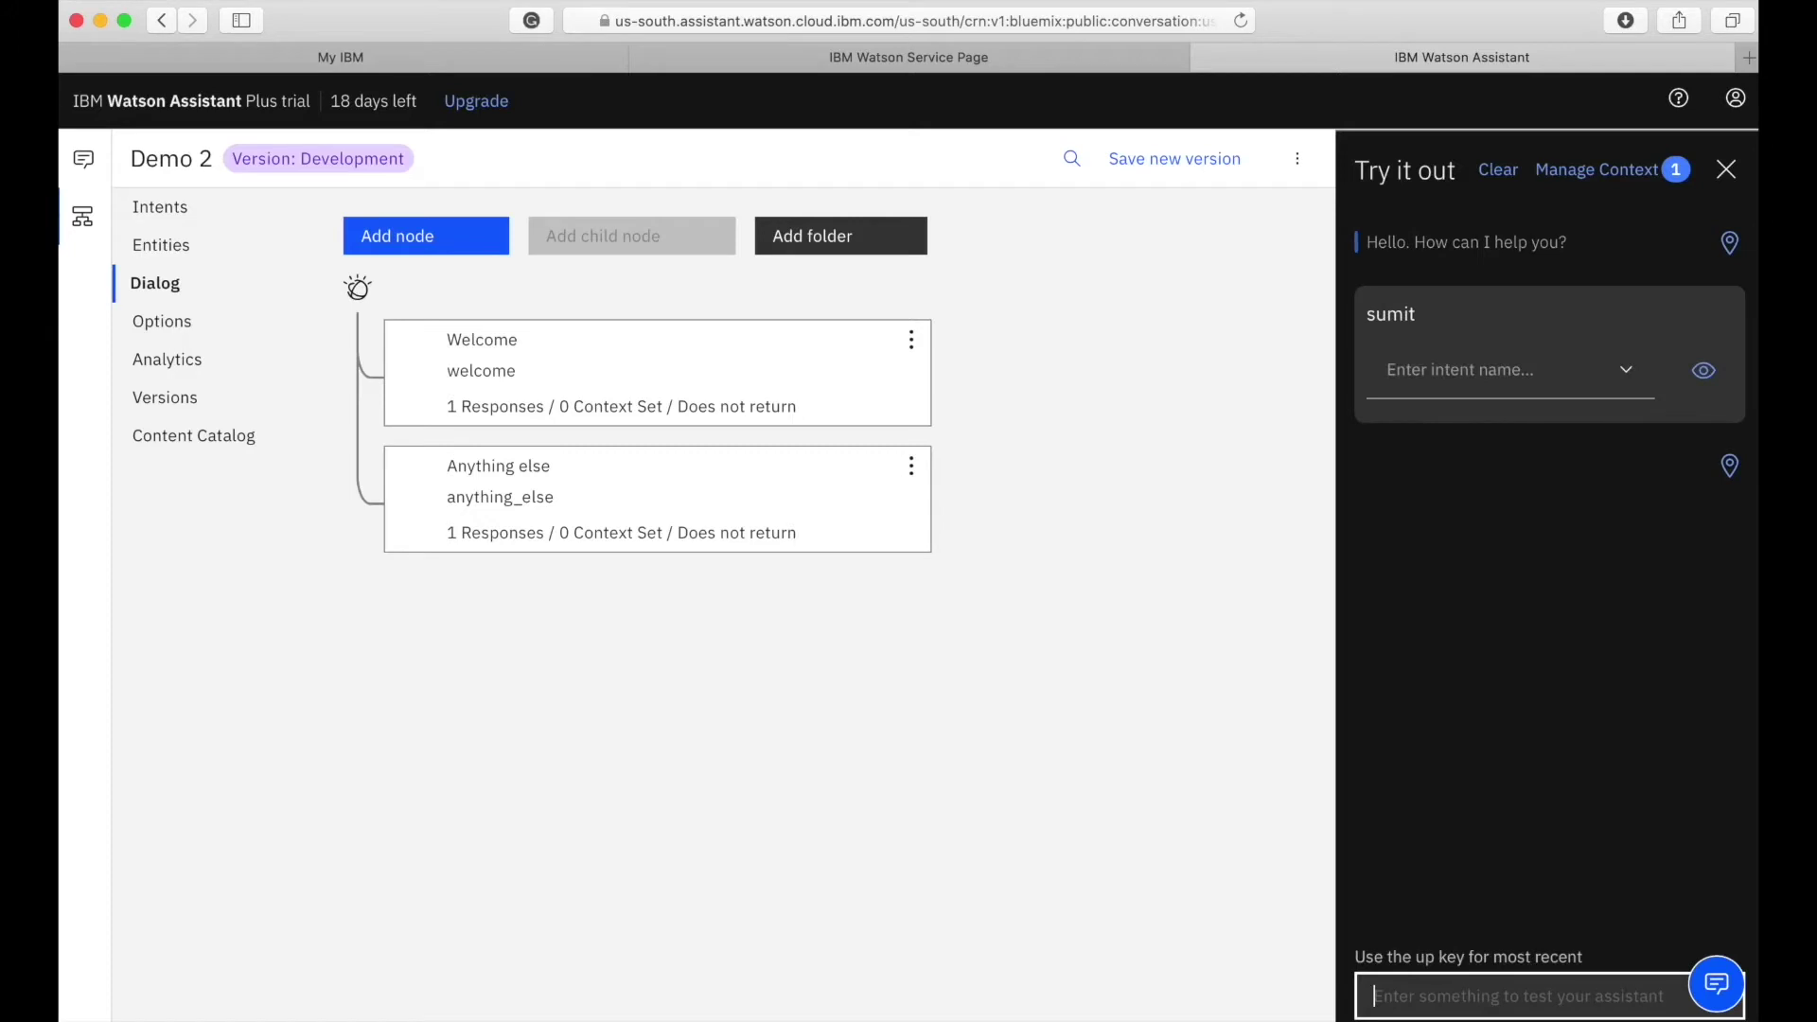
drag(1369, 469, 1451, 559)
click(1462, 566)
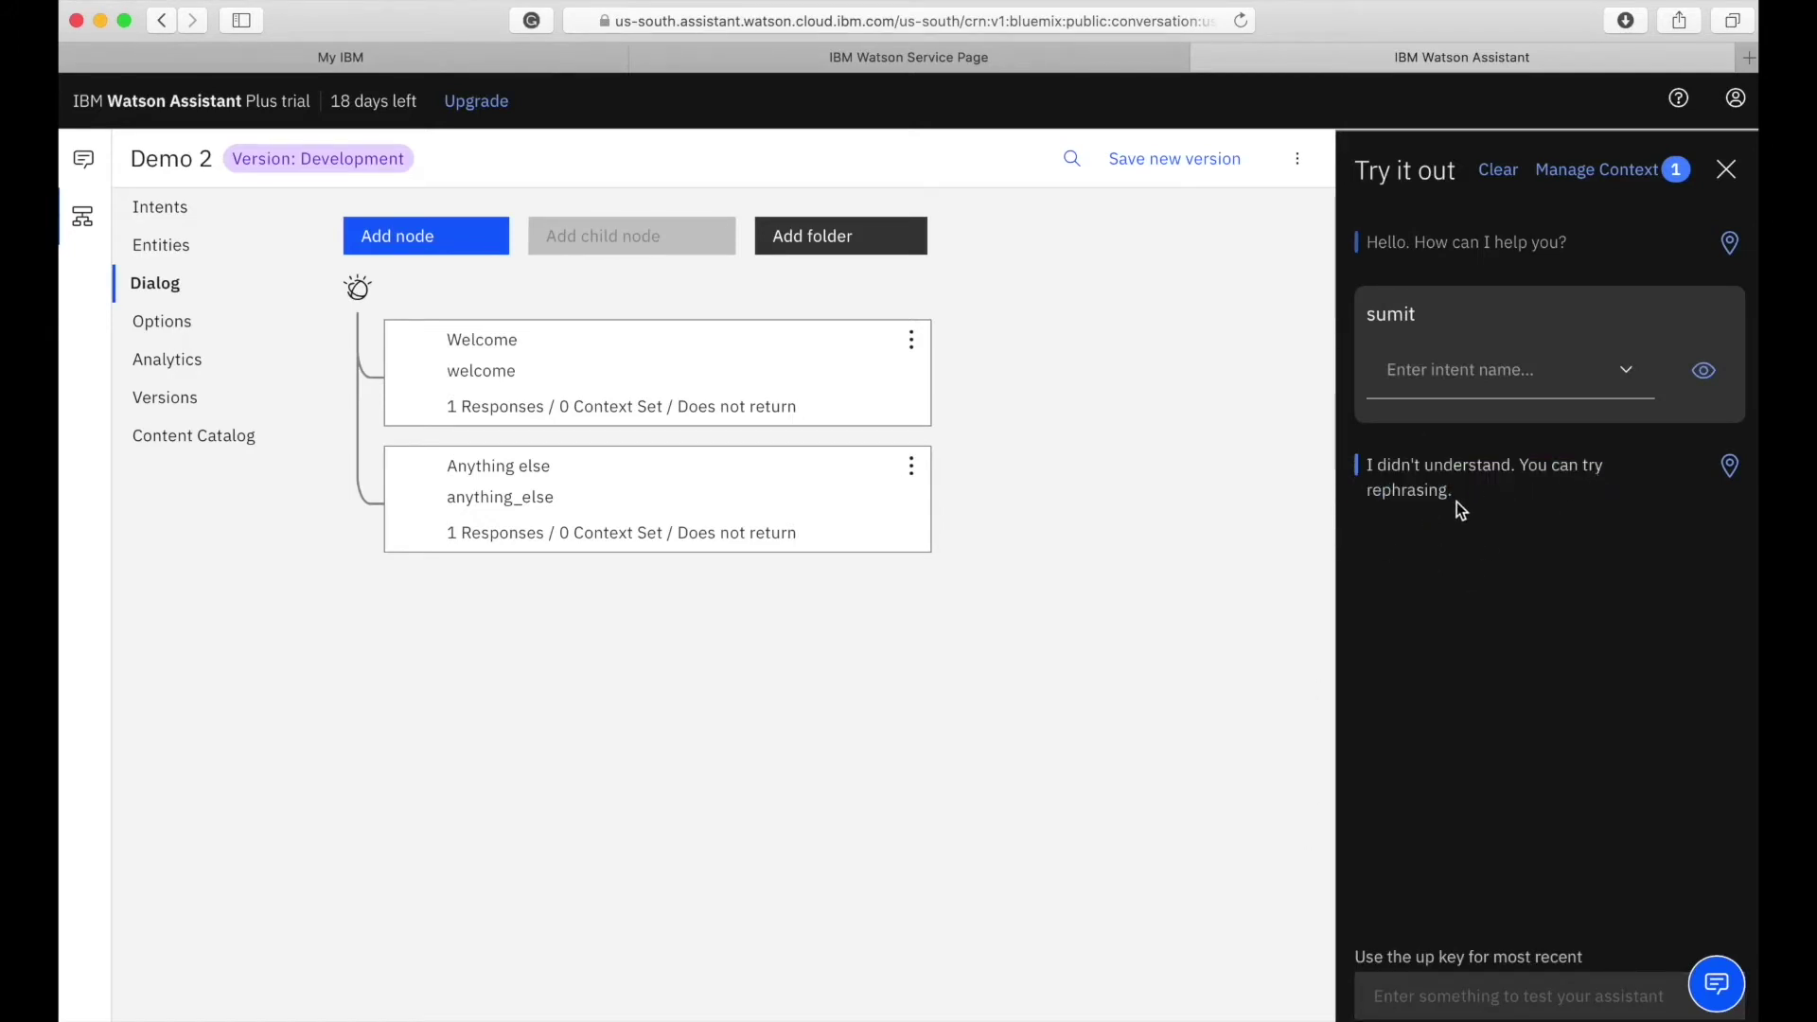
drag(1468, 491, 1355, 470)
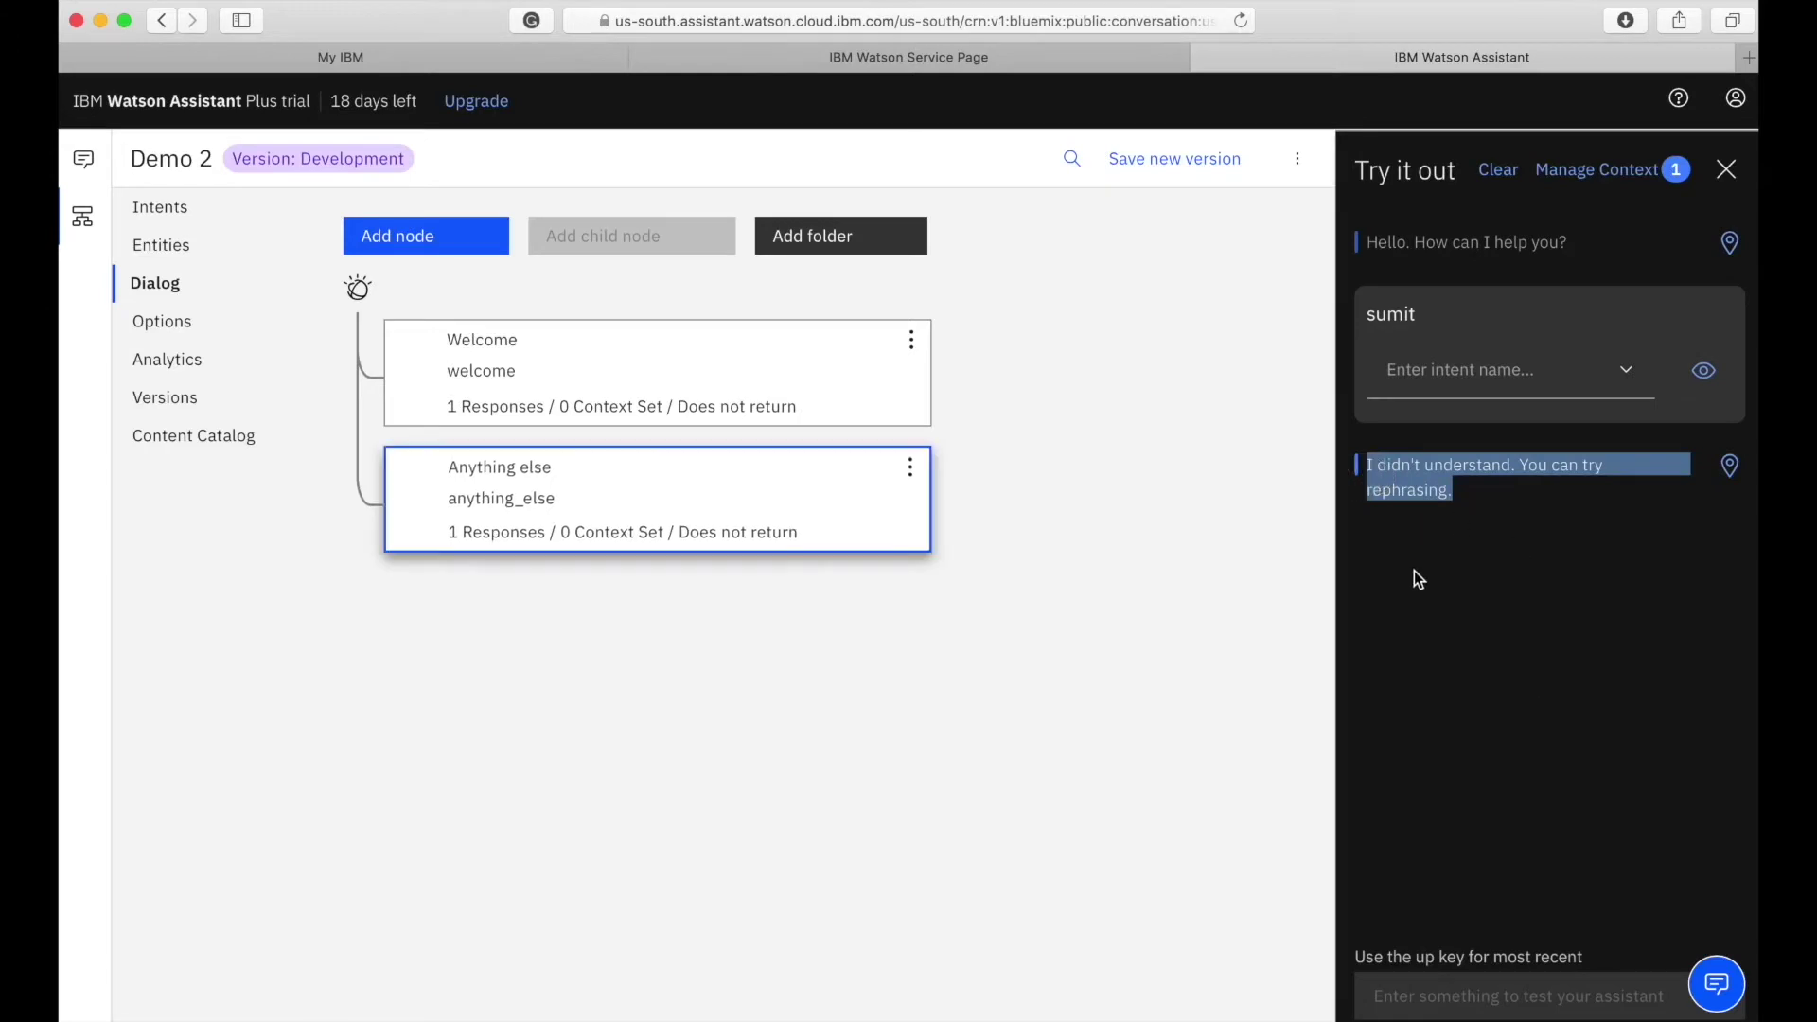
click(1420, 664)
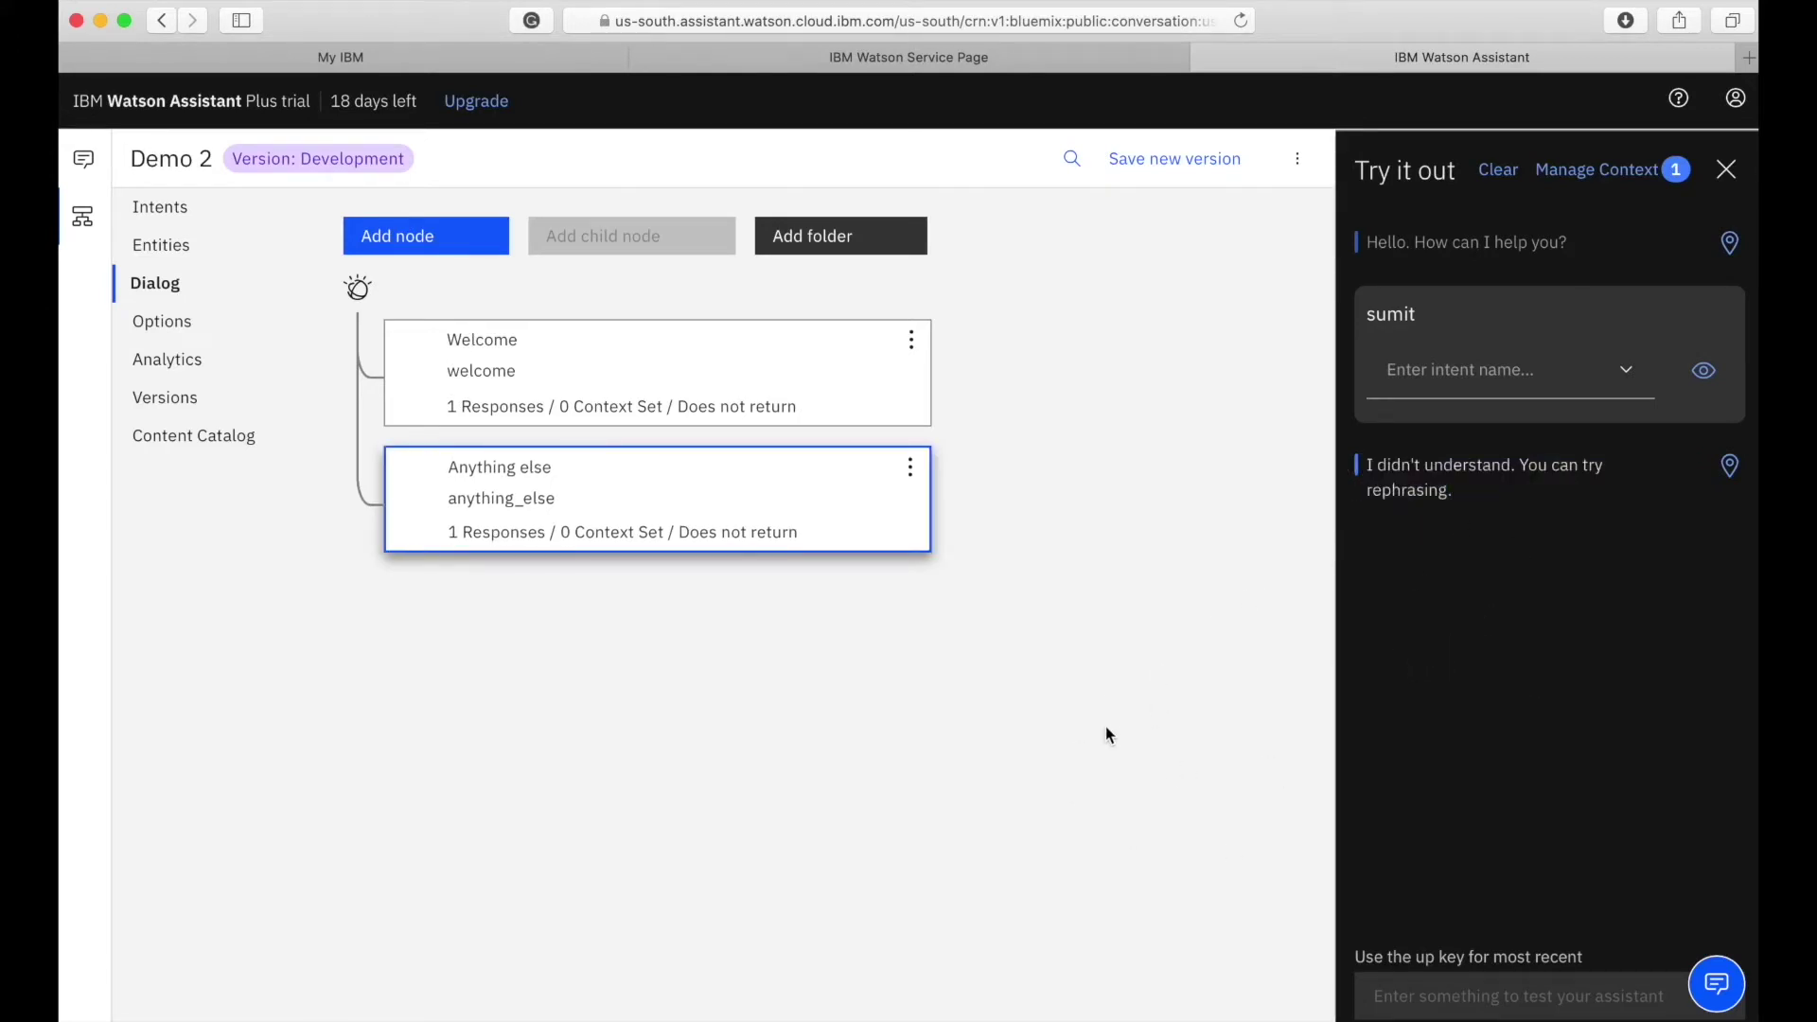
Step: Add a blank node to the dialog between the Welcome and Anything else nodes
click(436, 239)
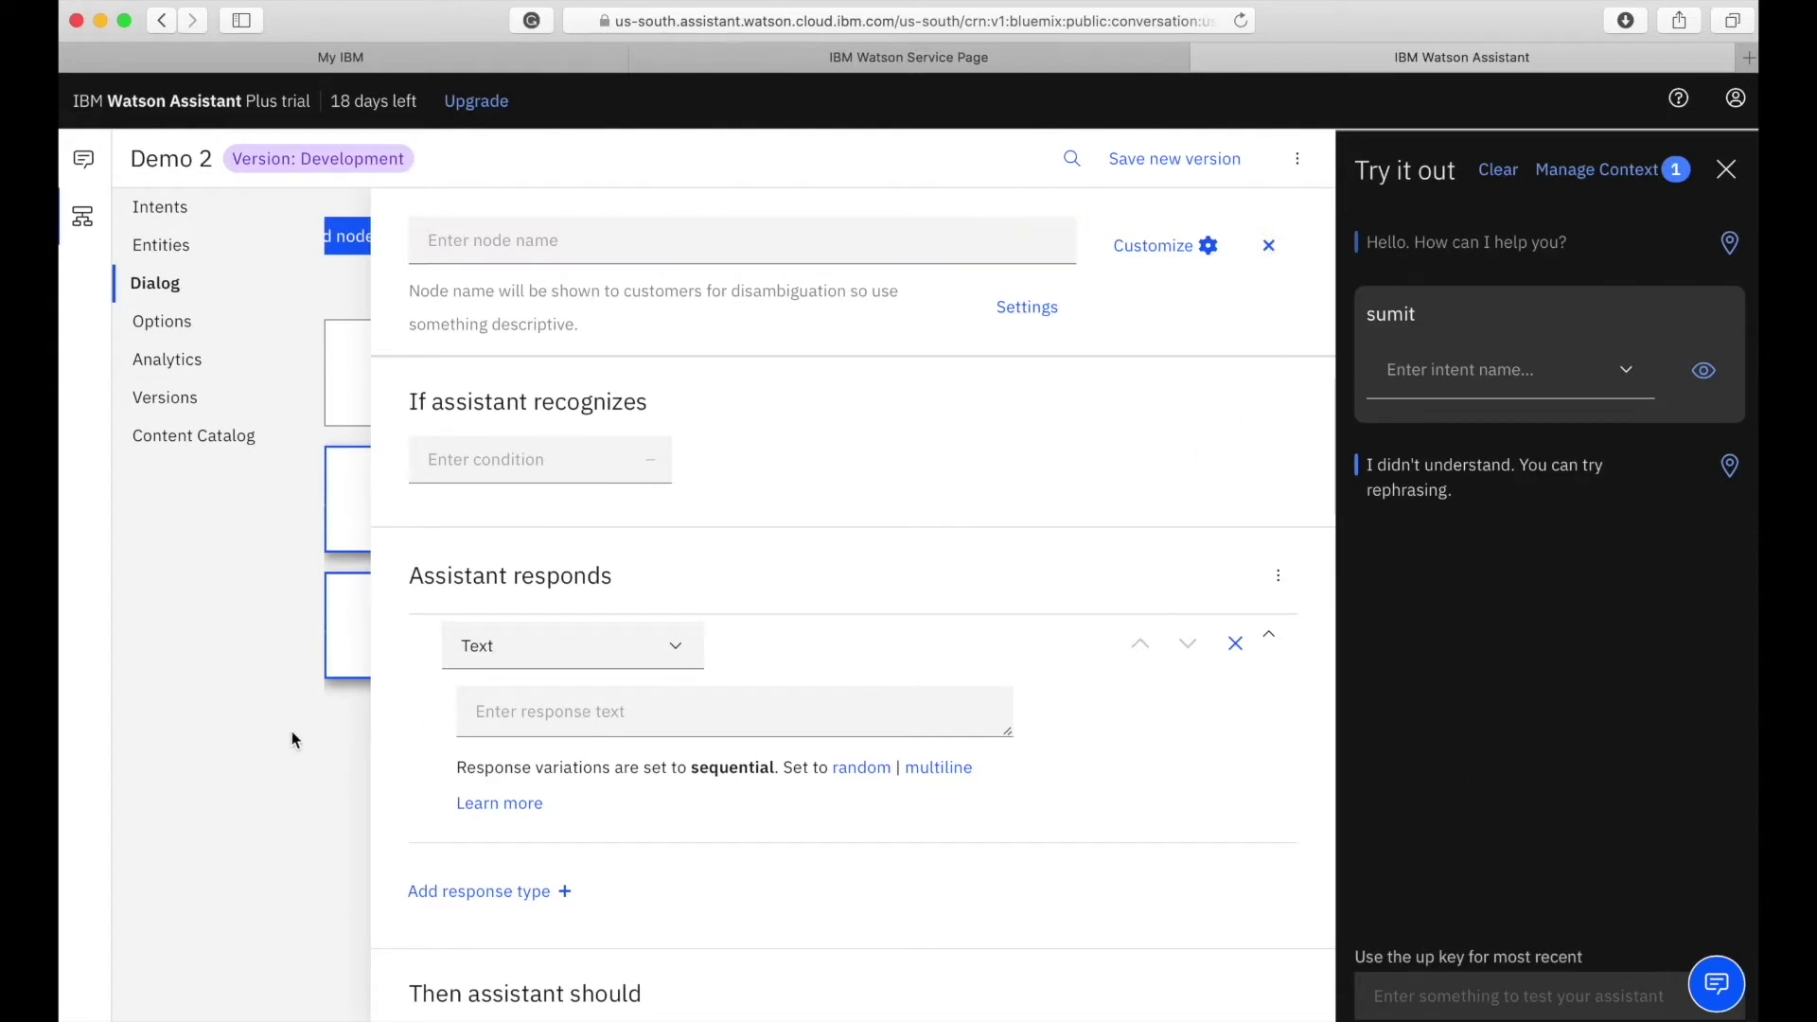
click(1270, 244)
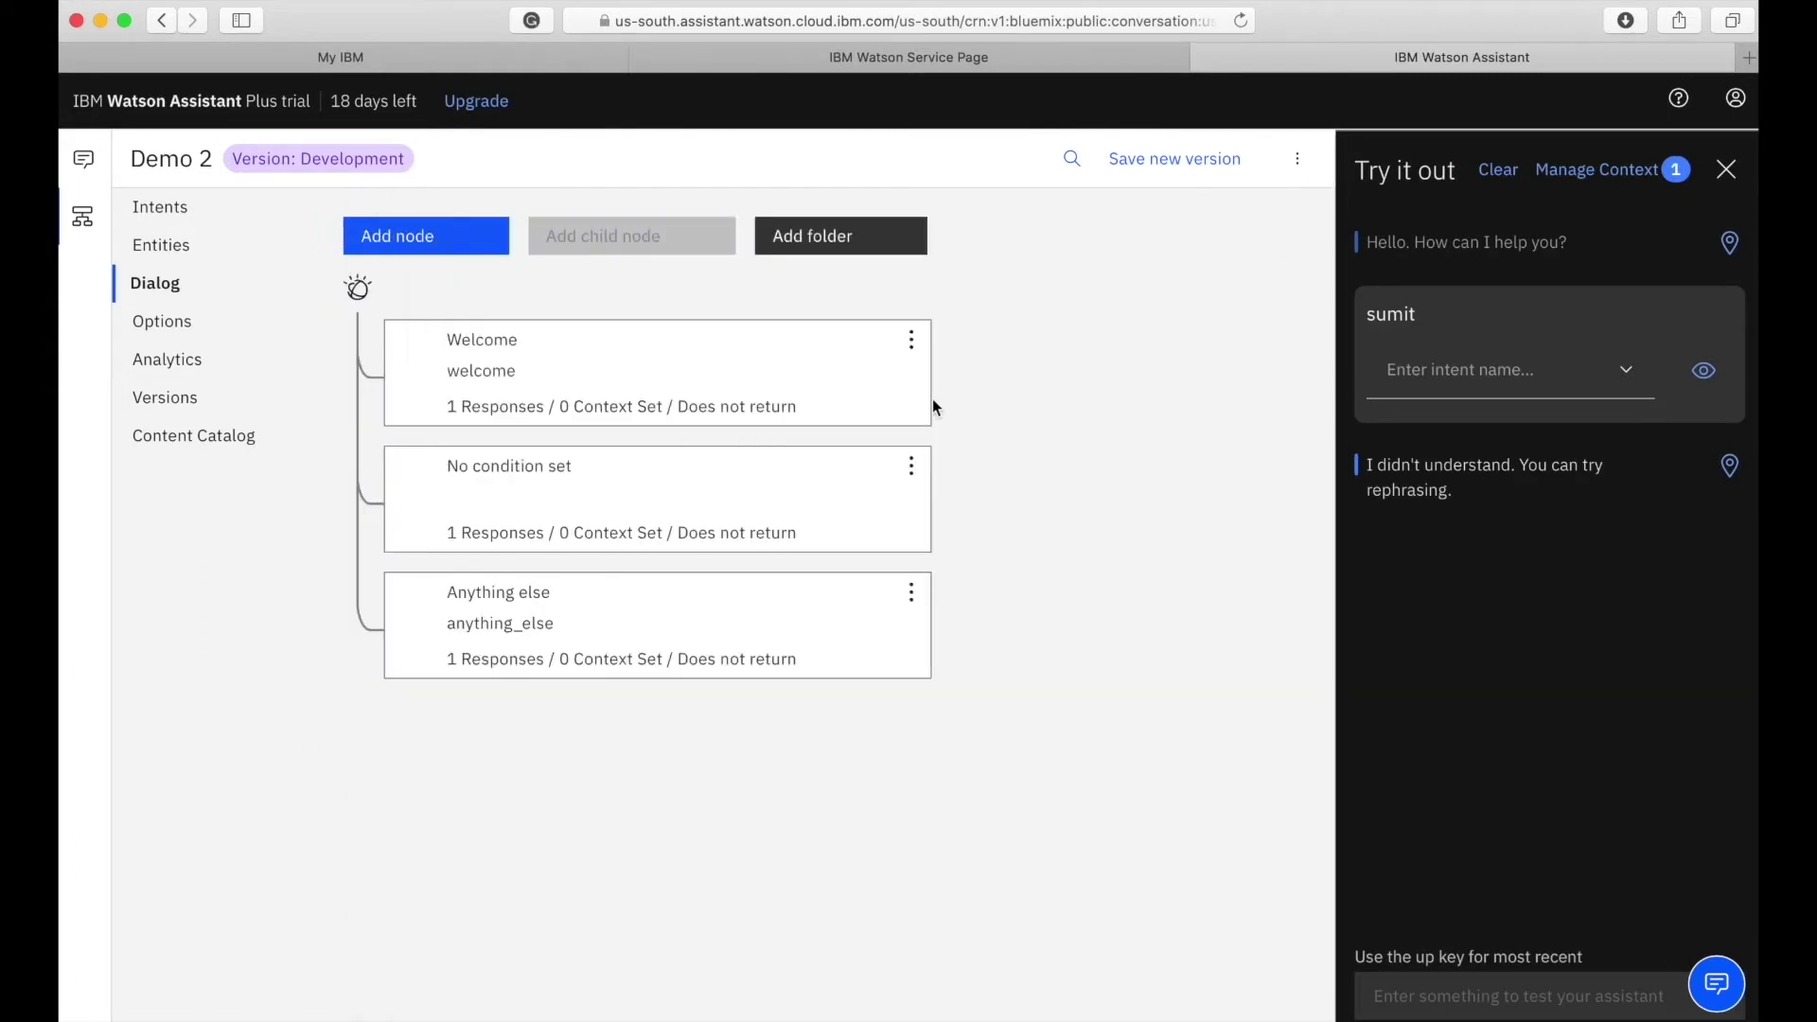
click(524, 496)
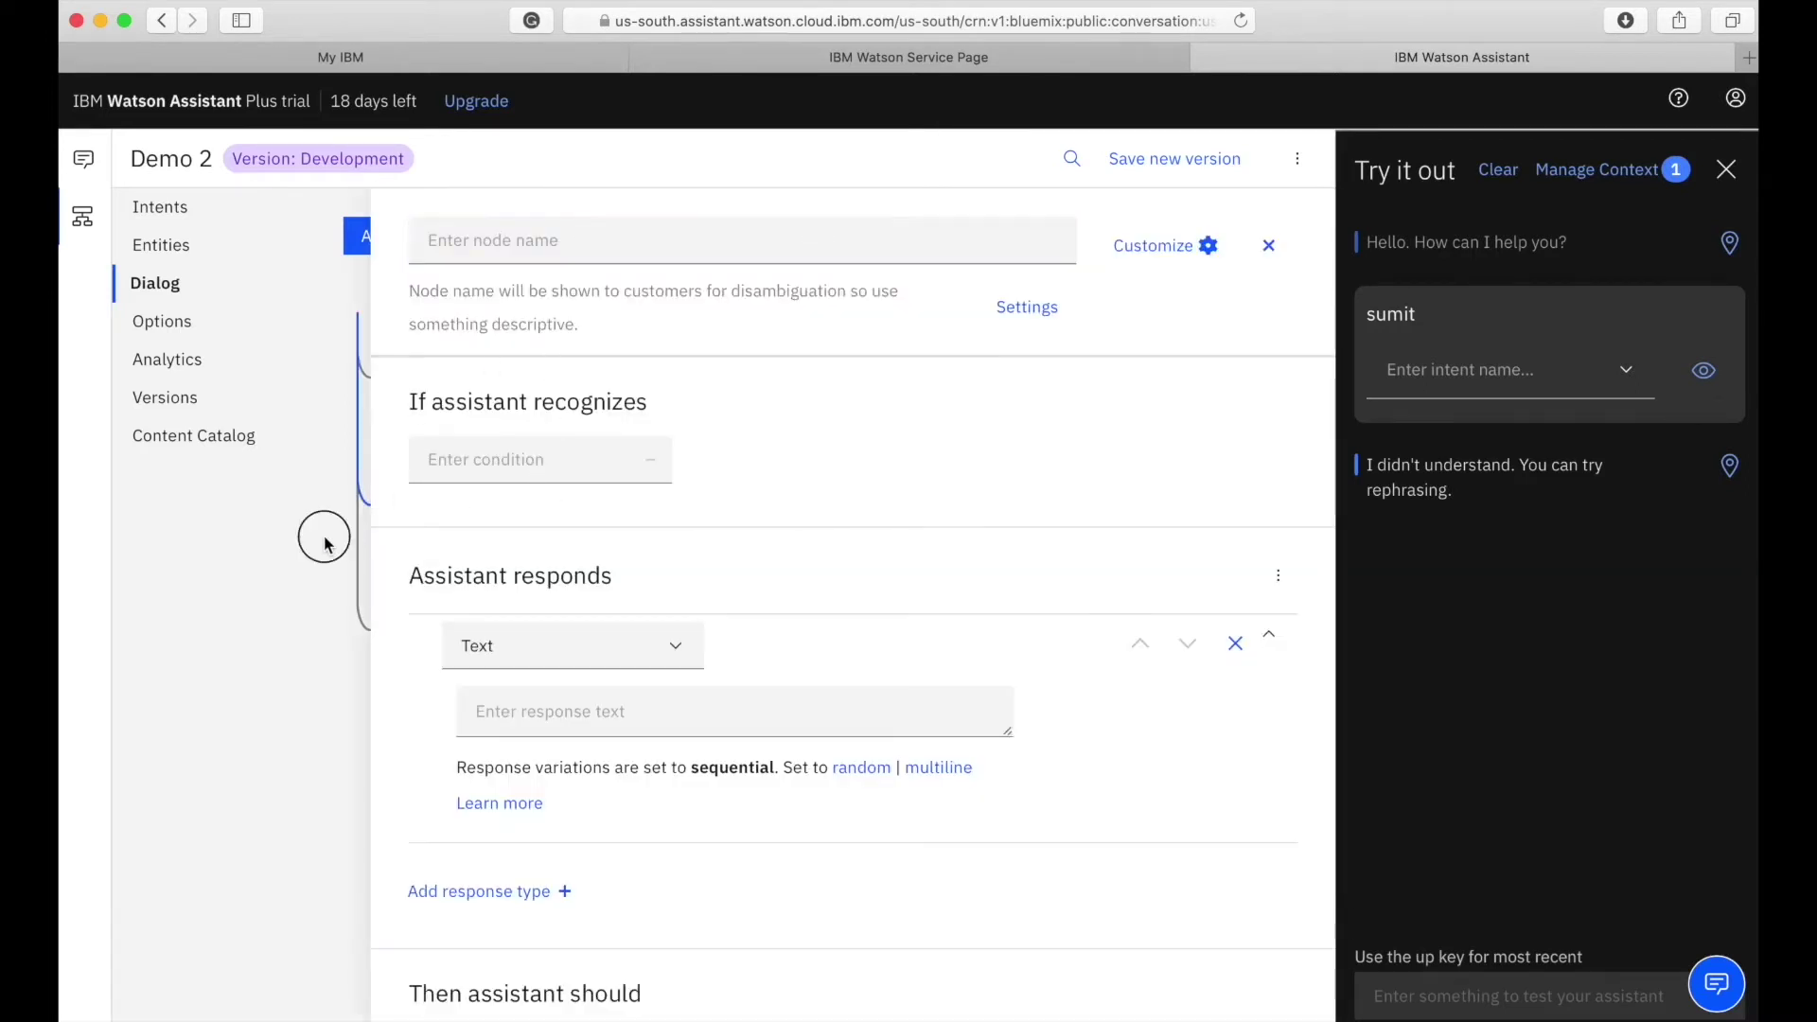
click(1266, 248)
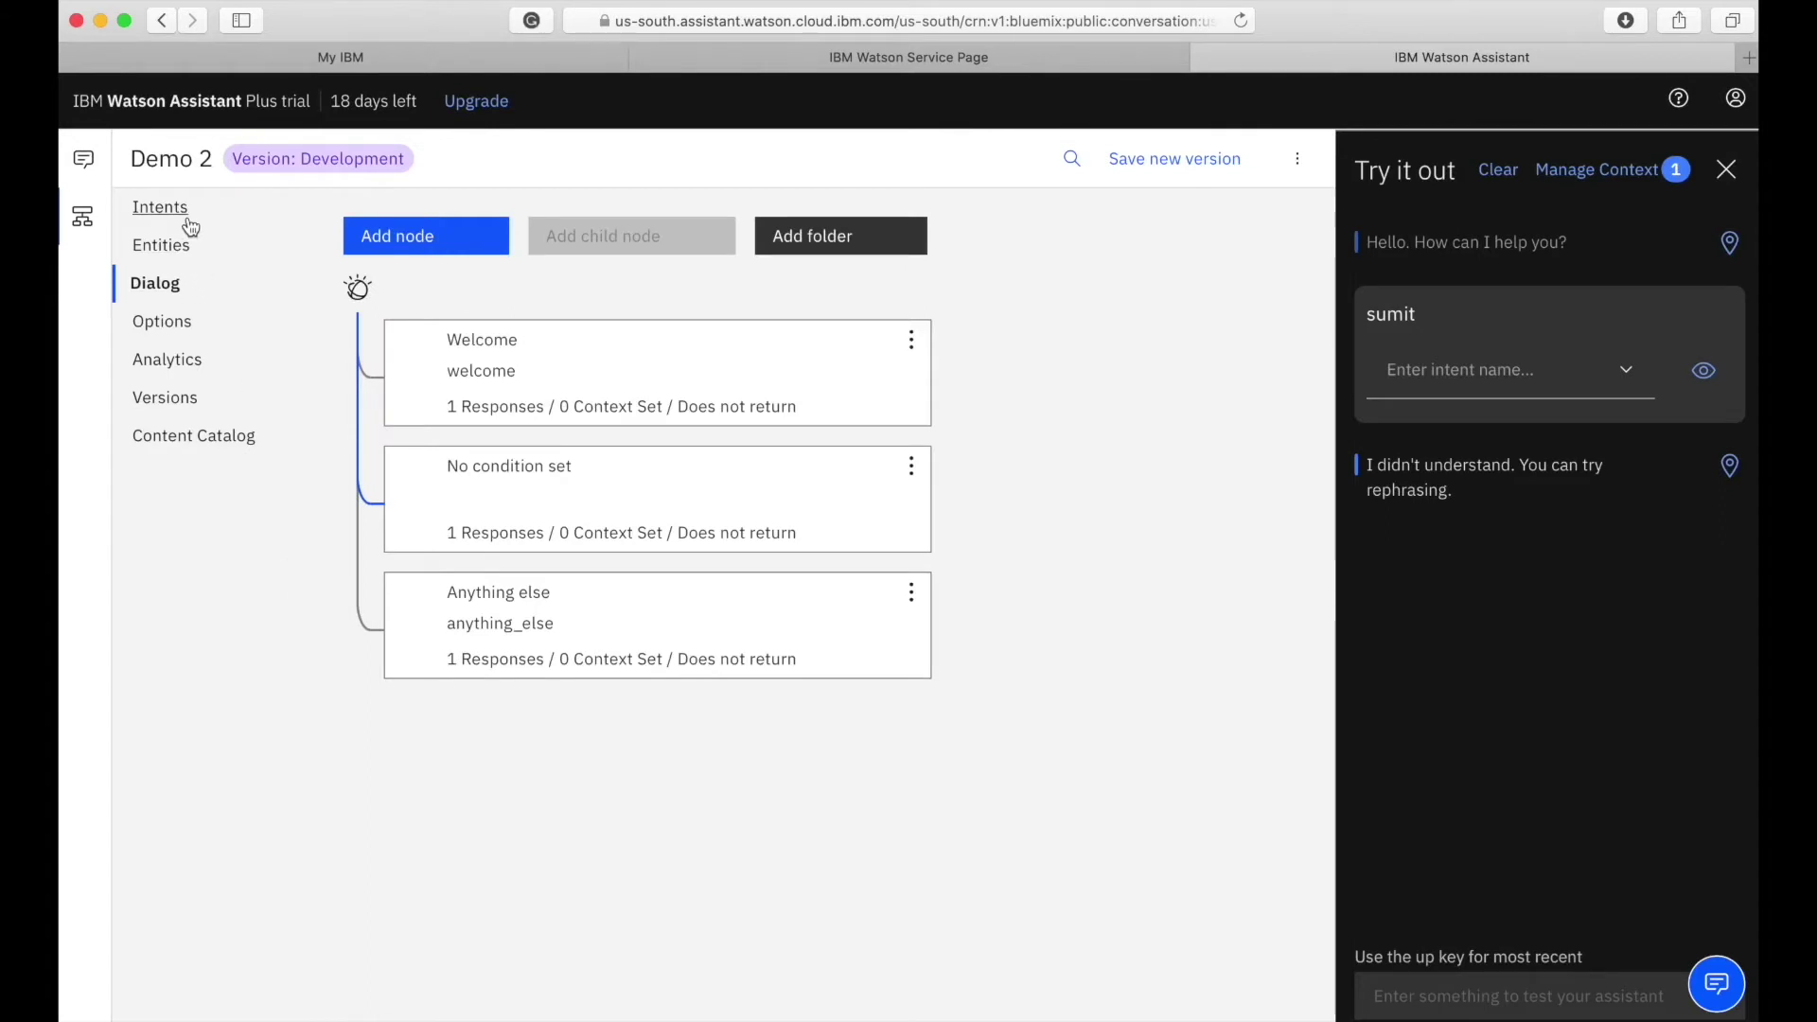
click(165, 244)
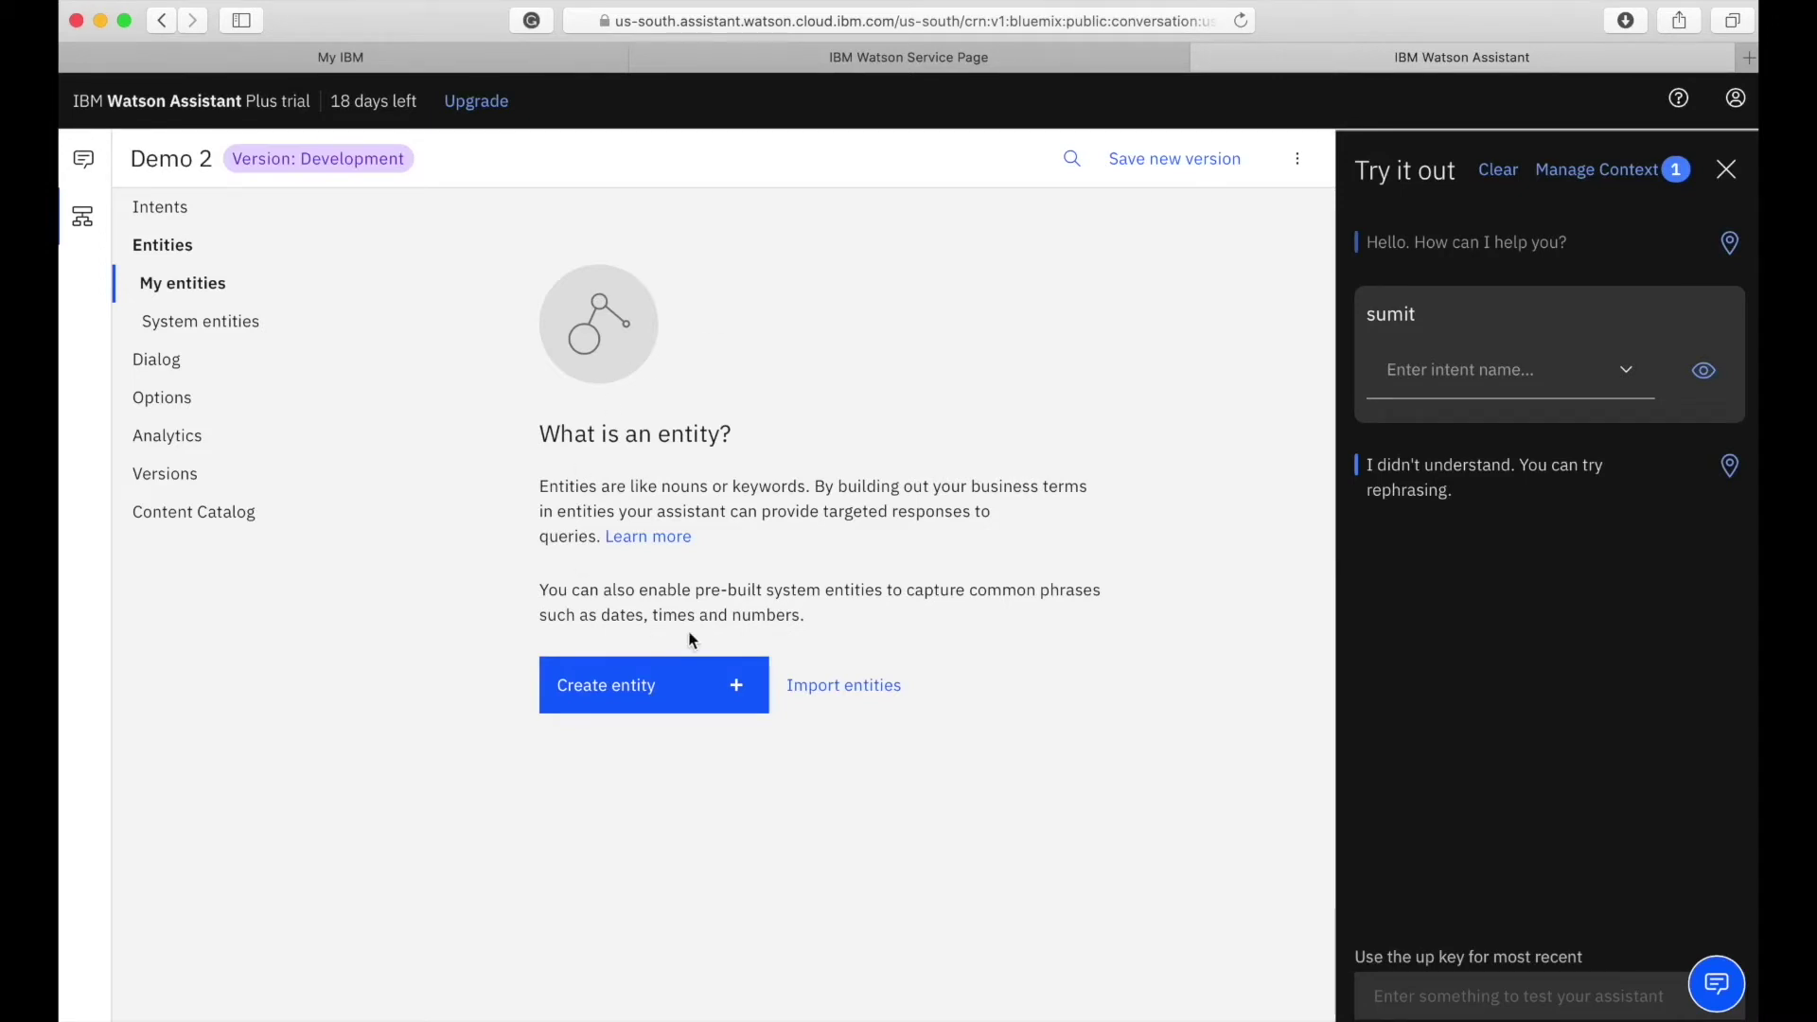
click(224, 333)
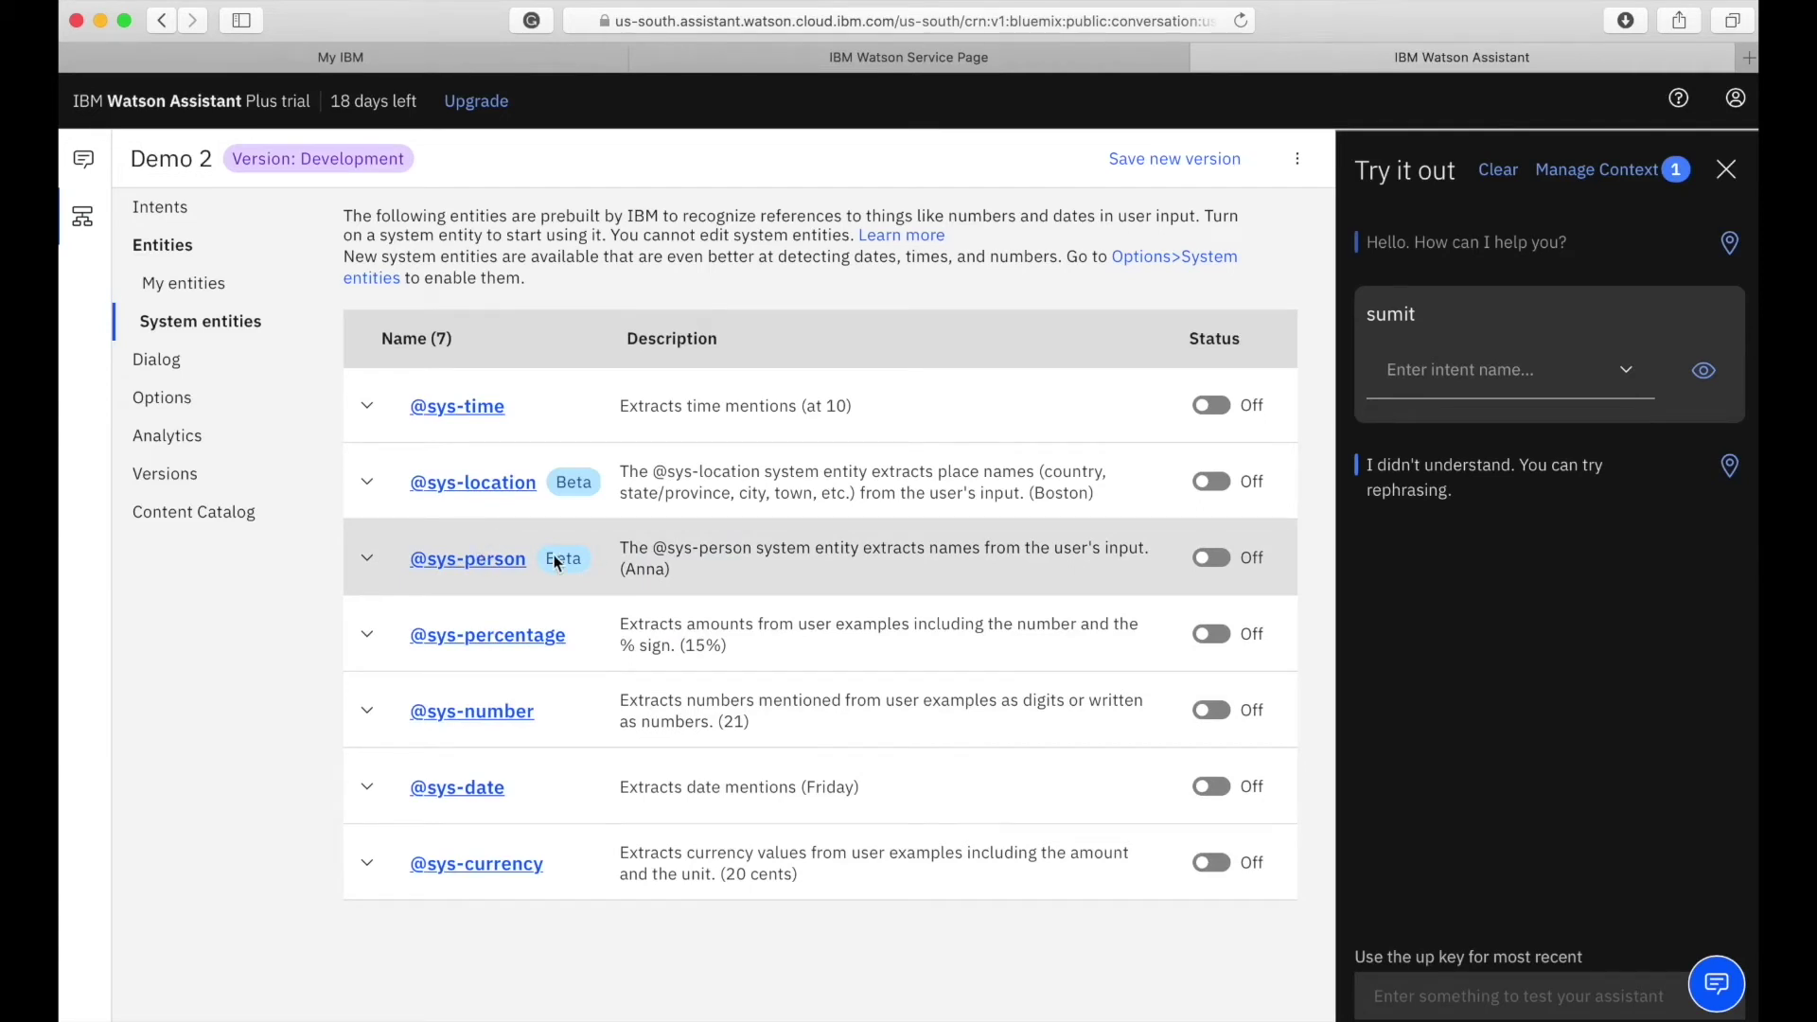
click(1220, 560)
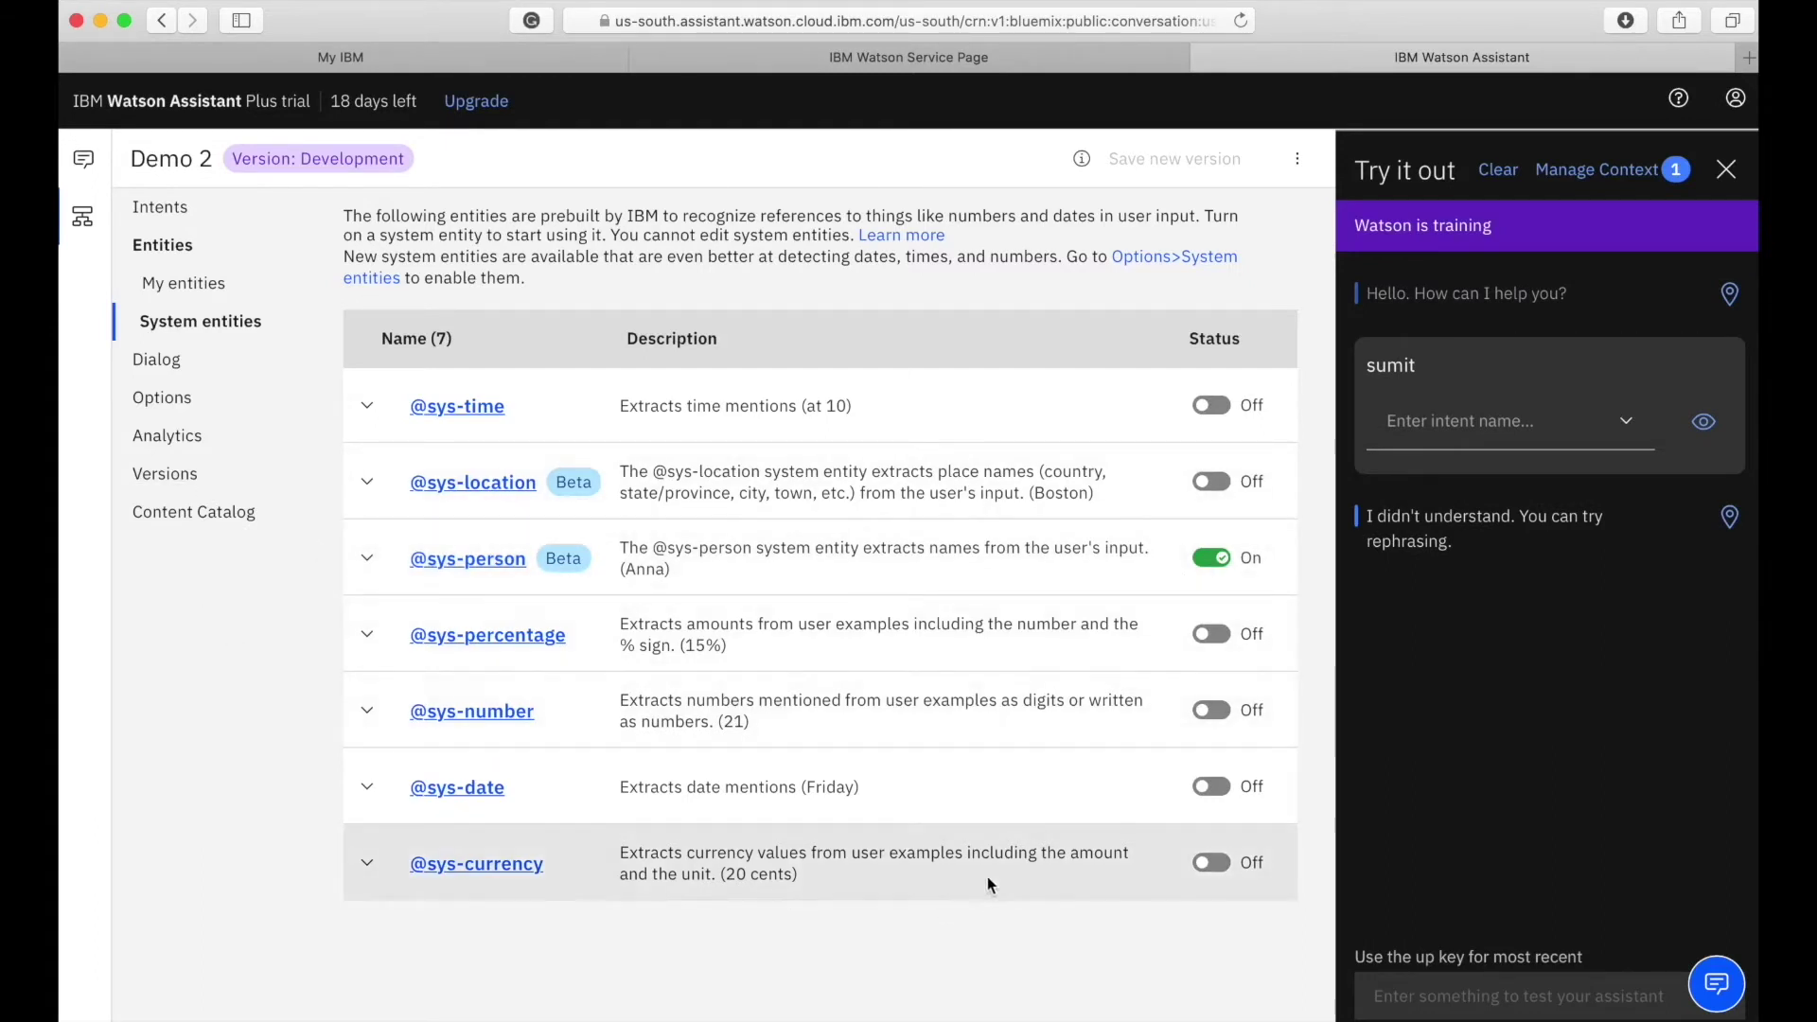
click(1498, 170)
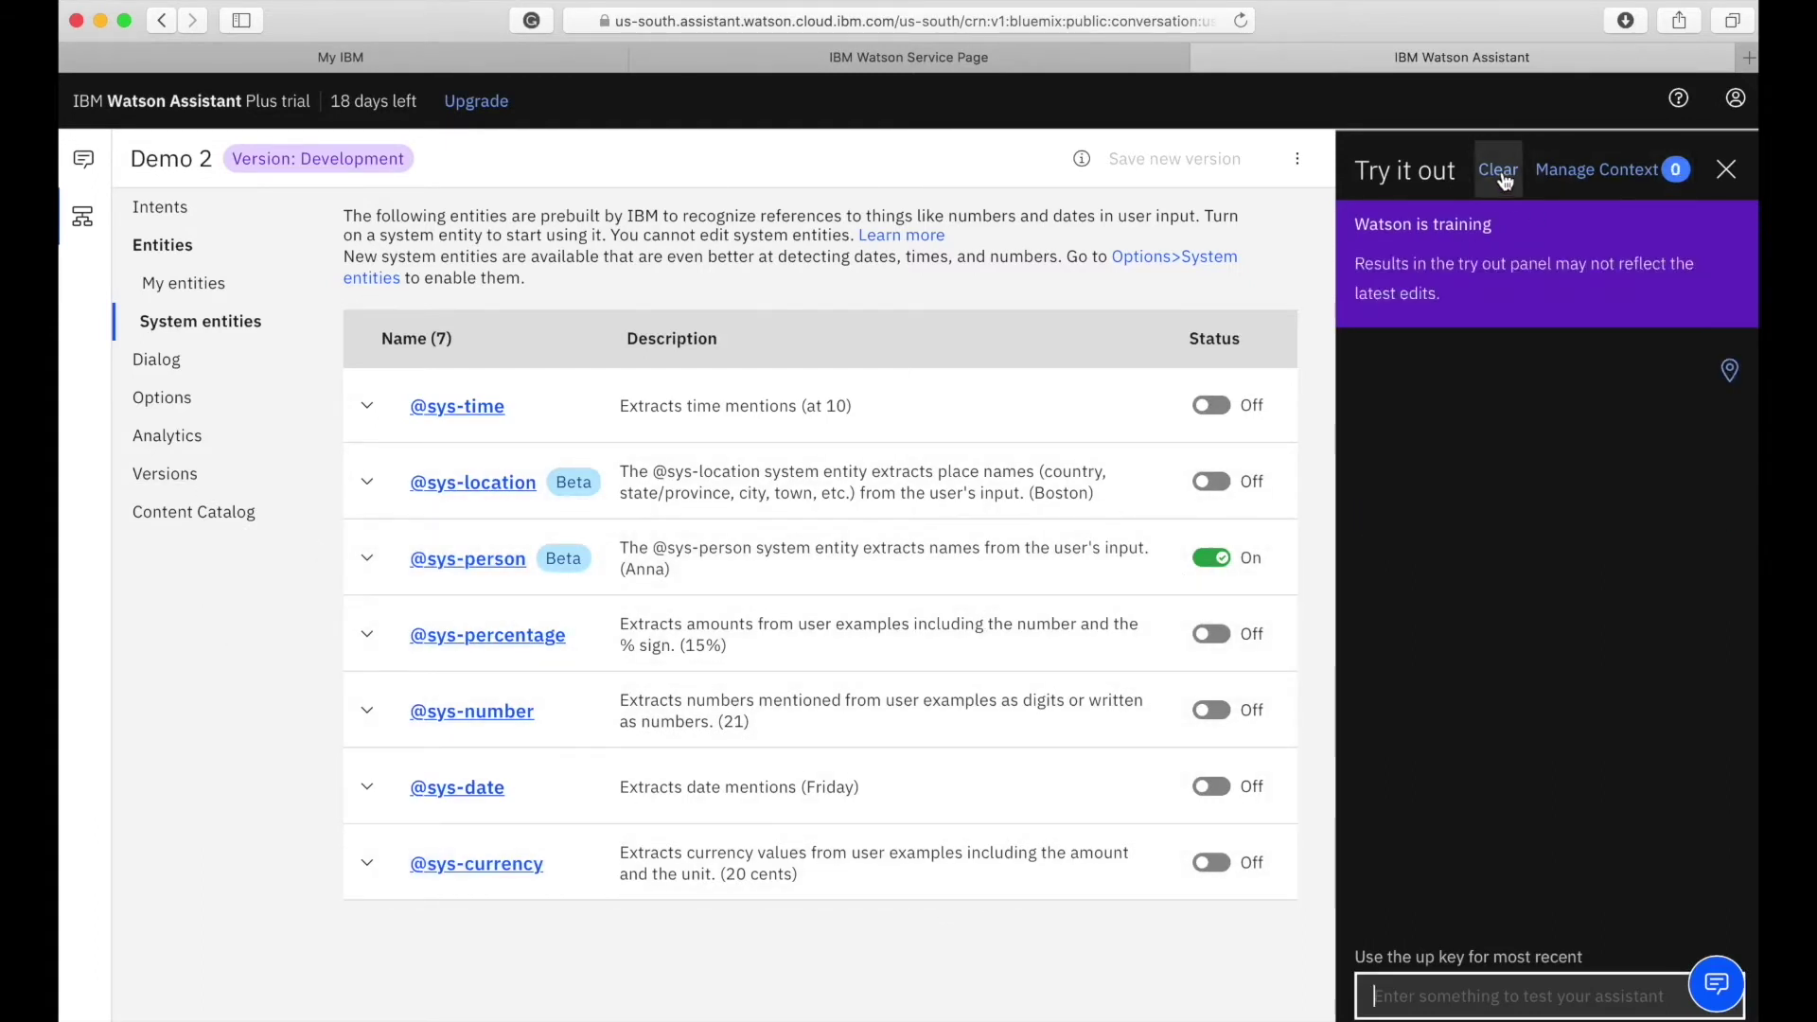
click(168, 363)
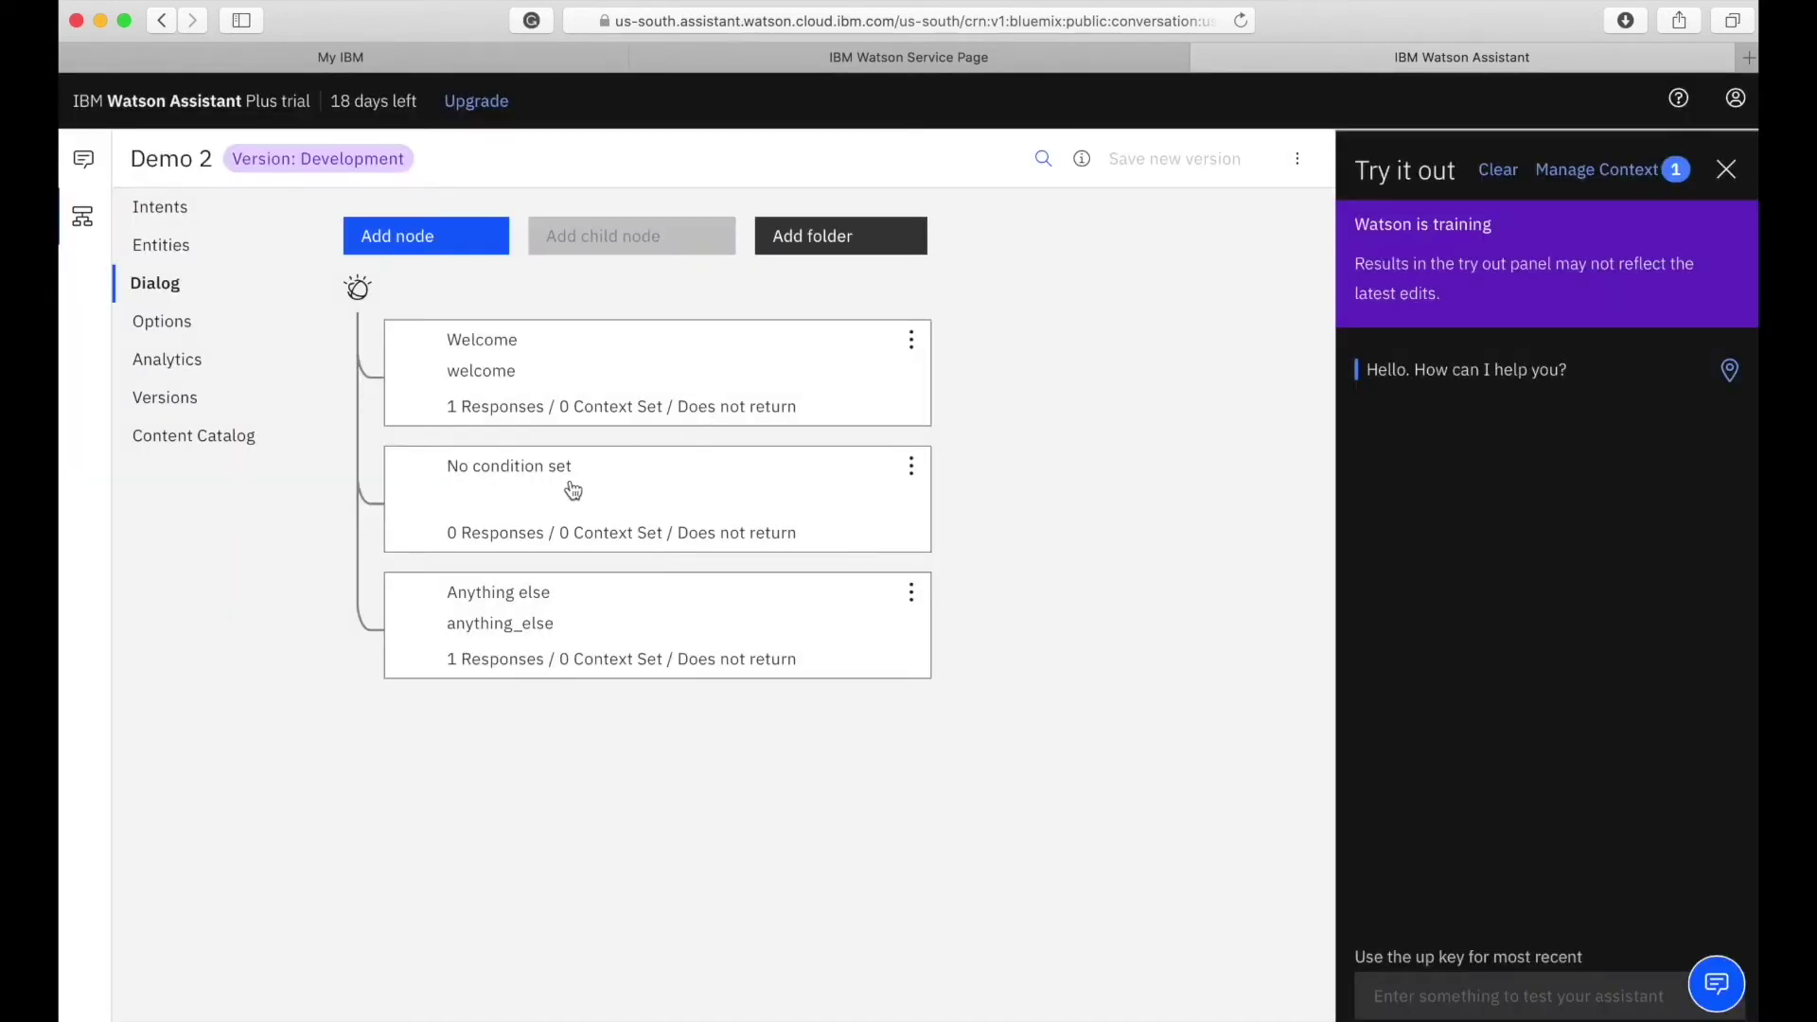
click(569, 485)
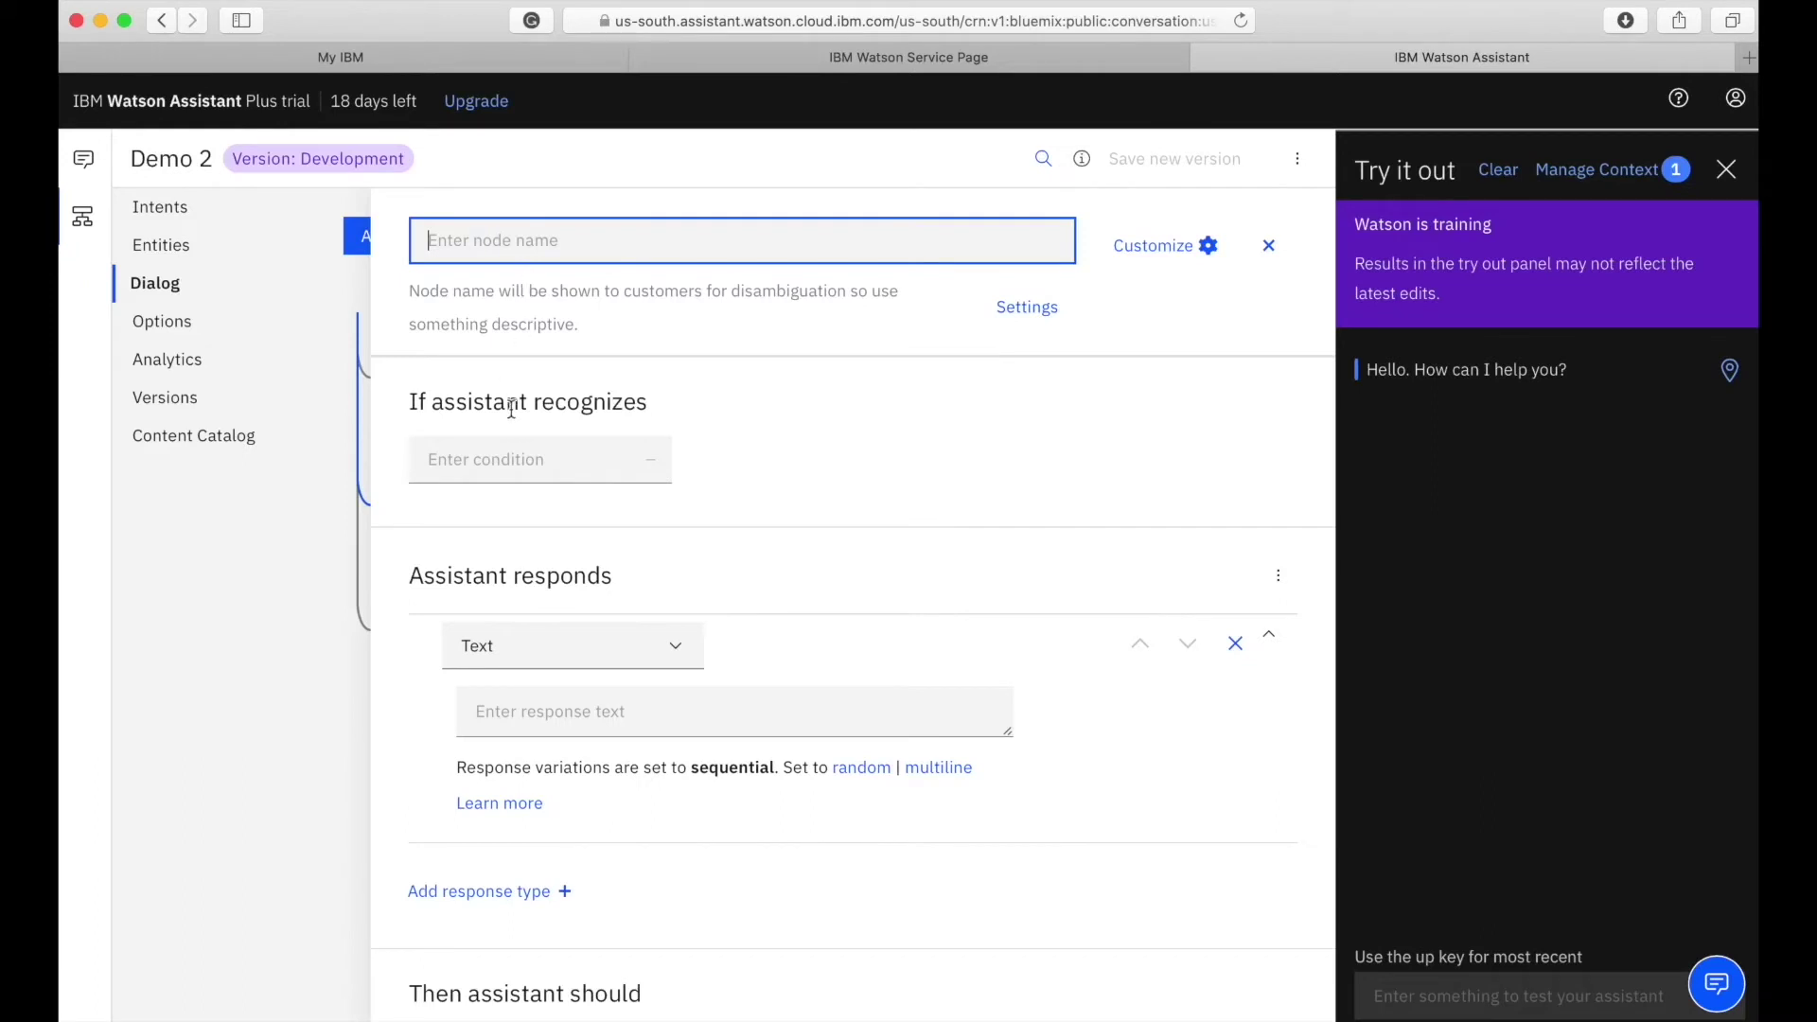
click(493, 446)
text(@)
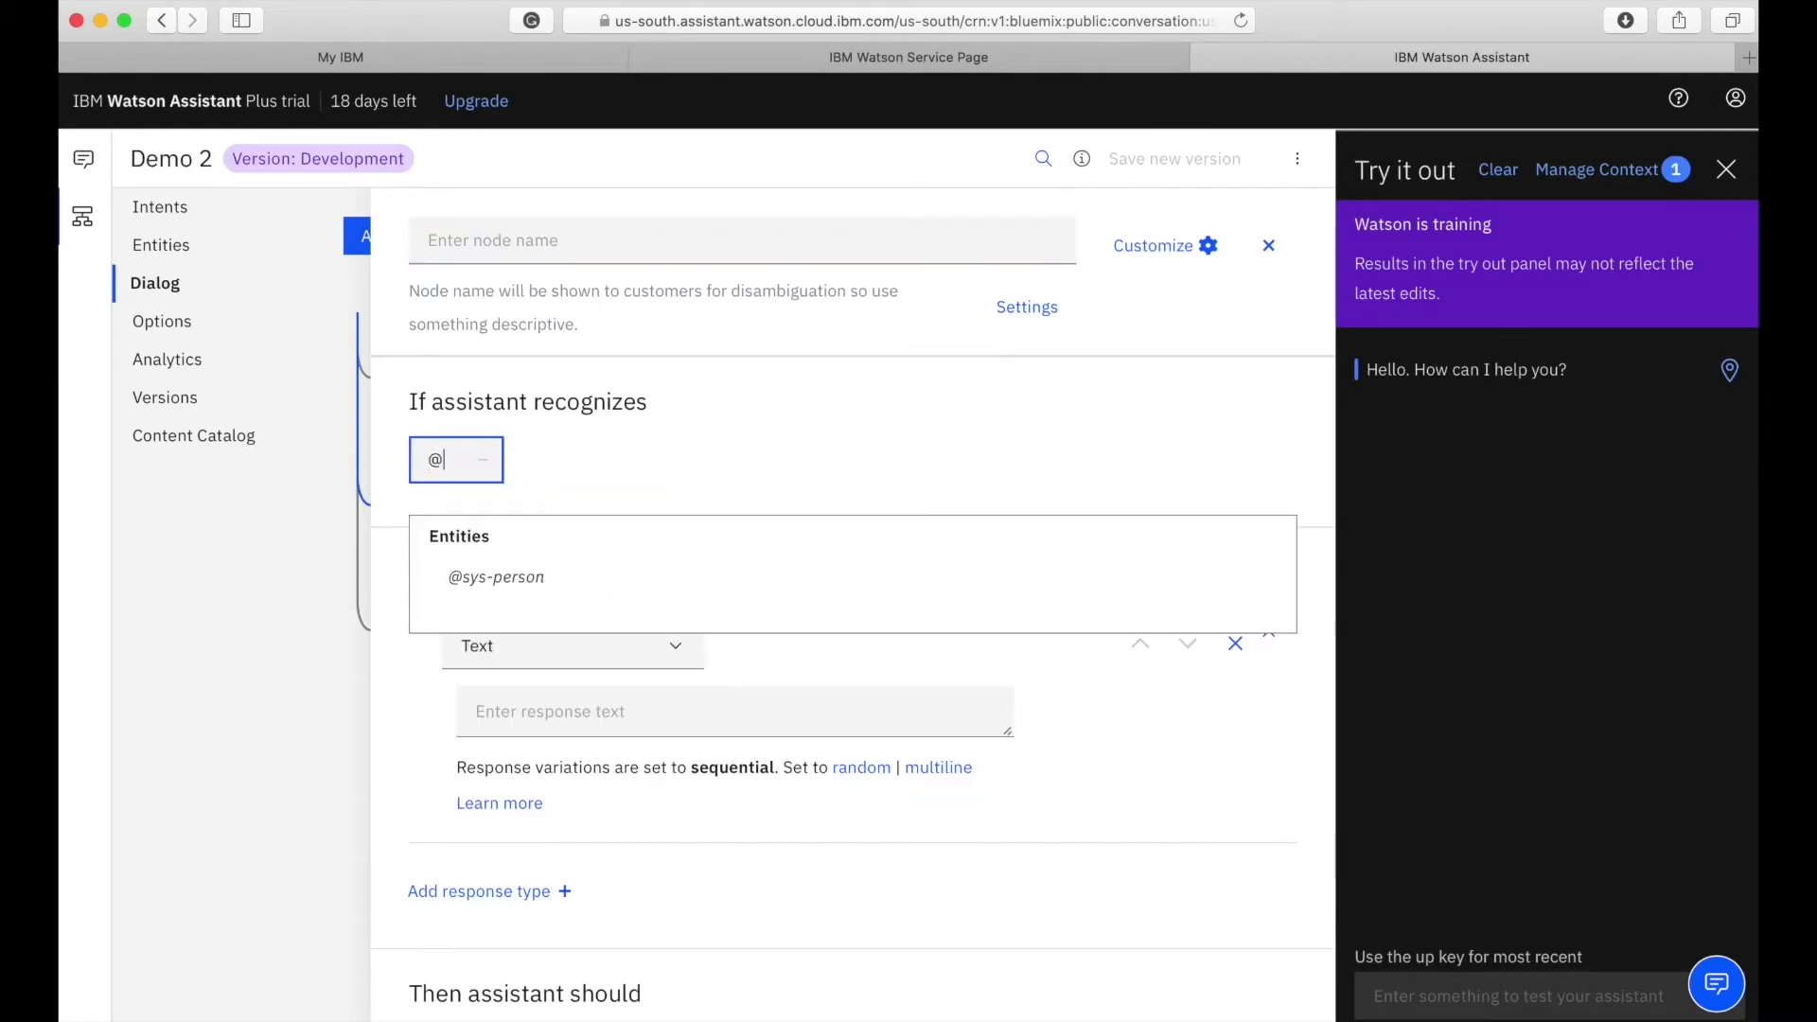
text(sys-person)
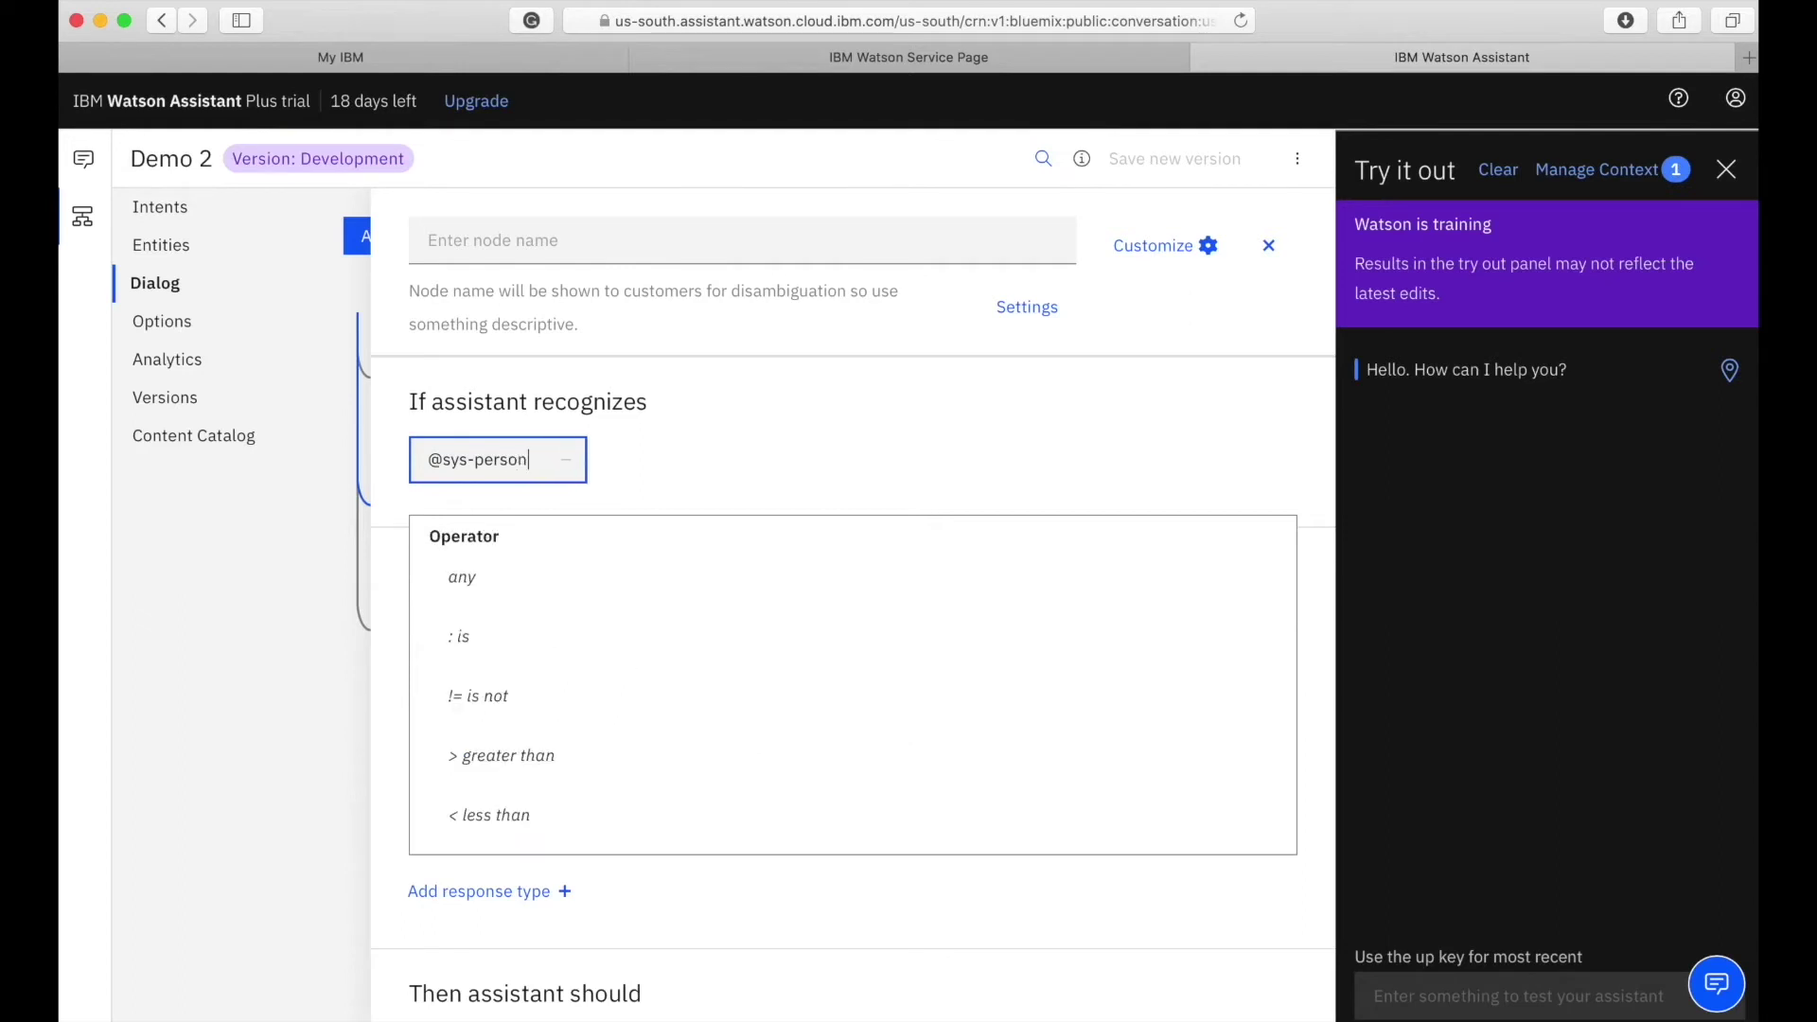
click(682, 403)
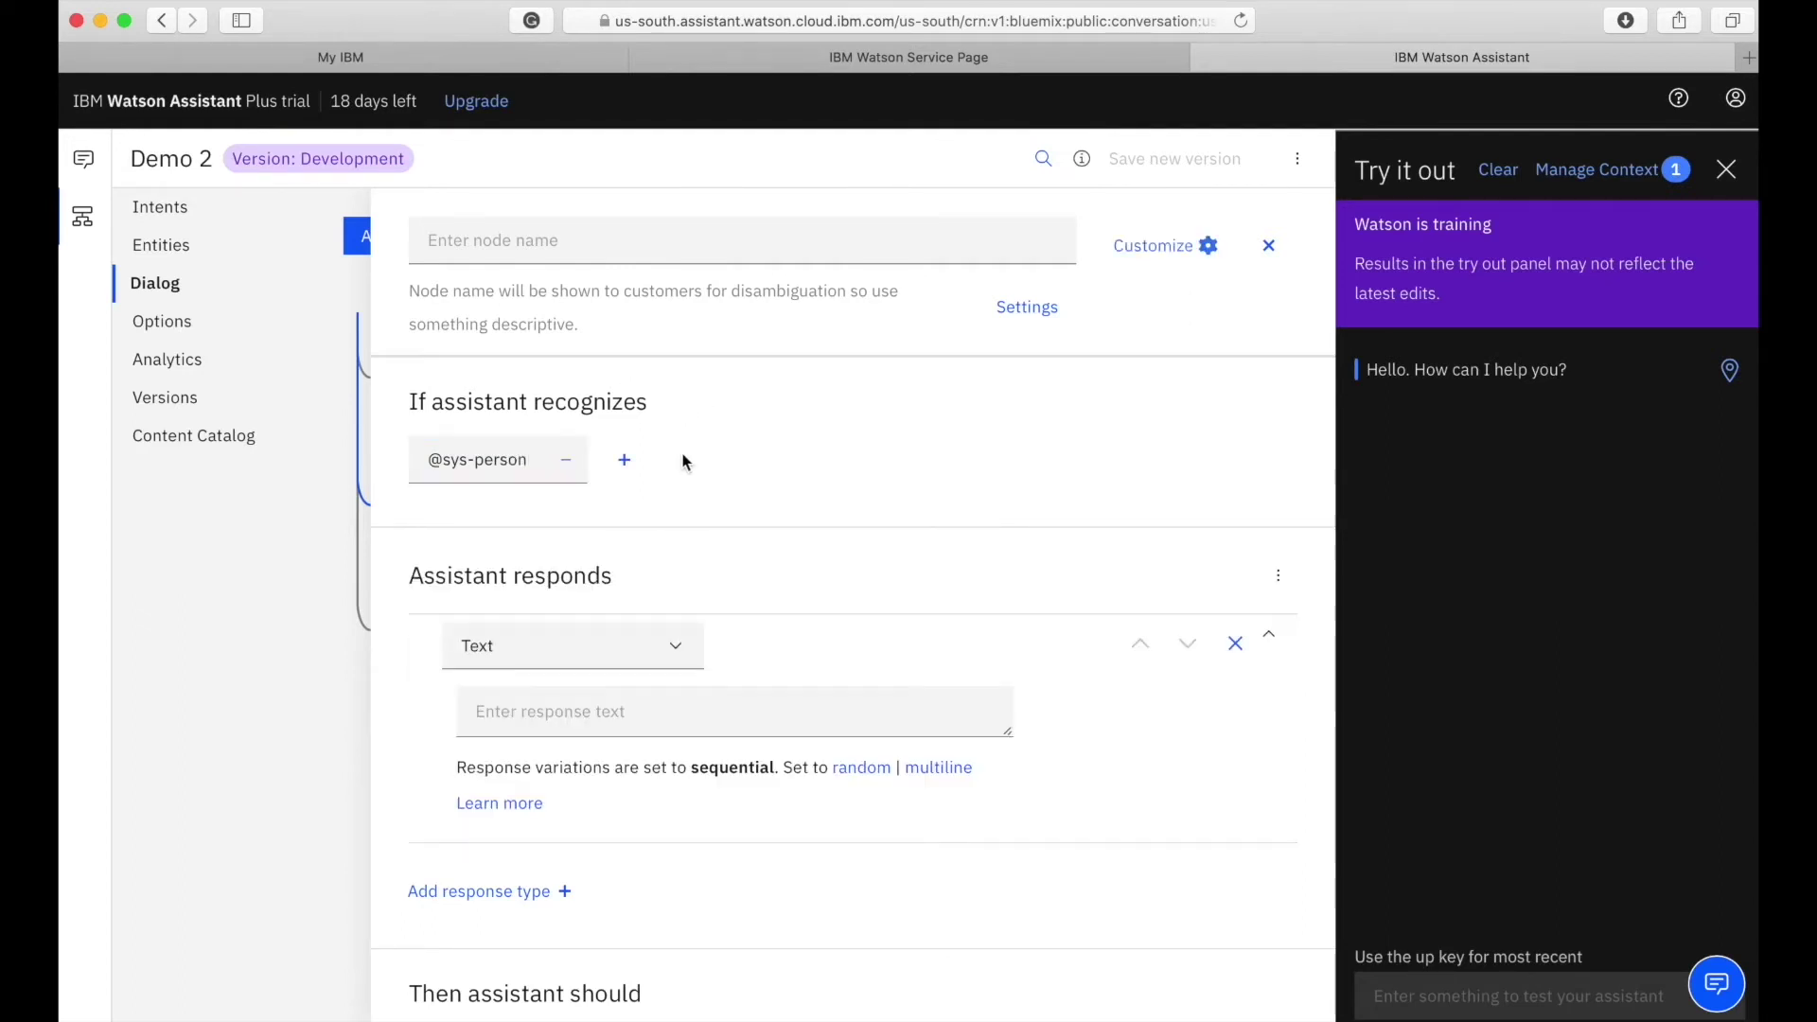
scroll(417, 754, down, 5)
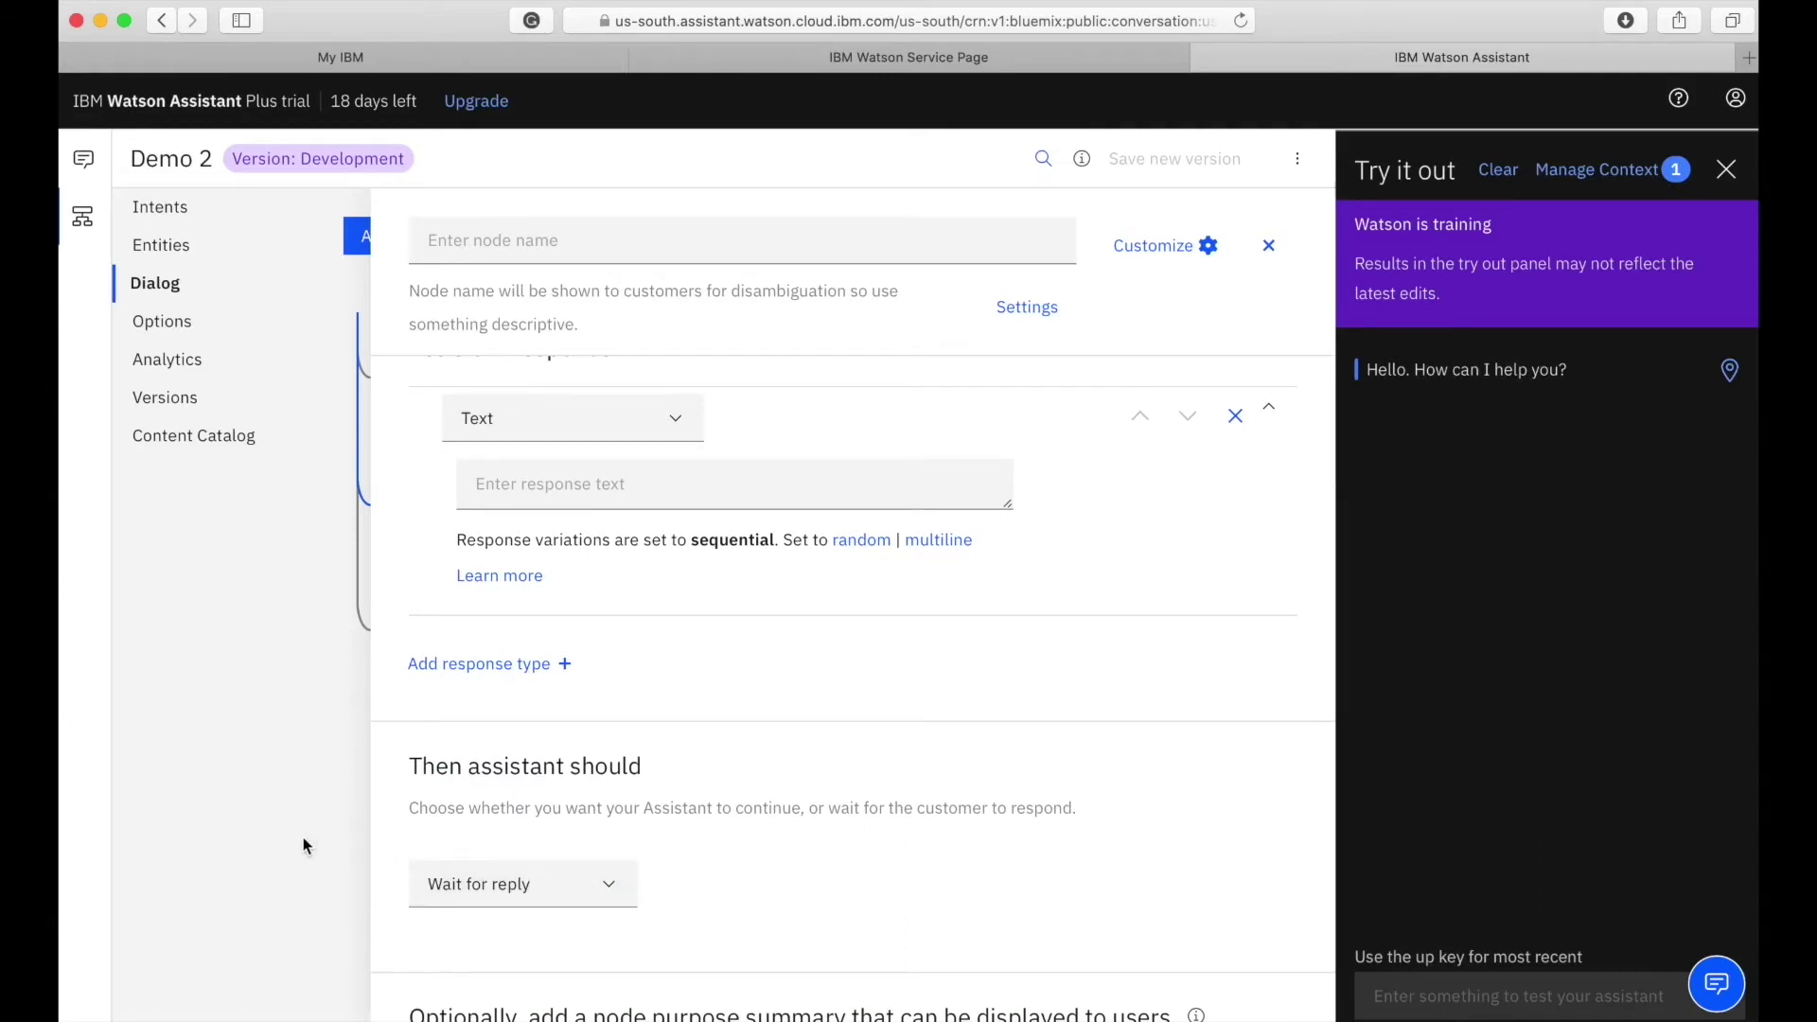
scroll(722, 540, up, 4)
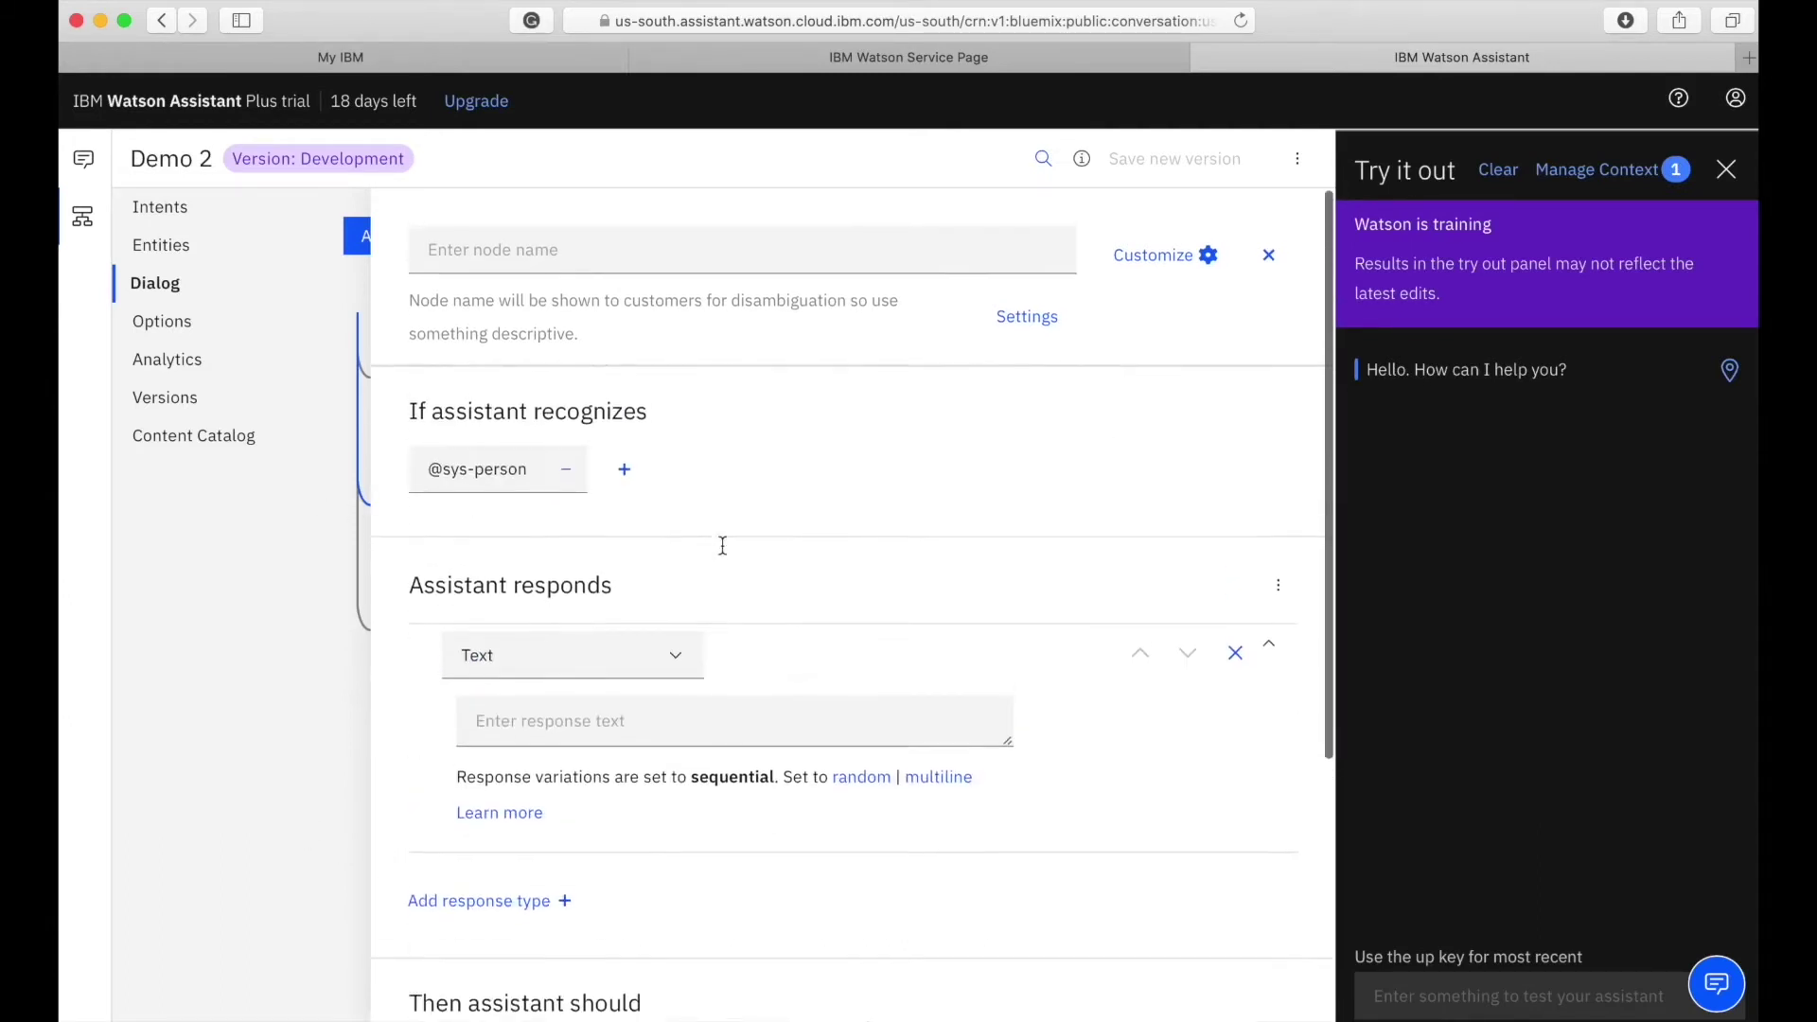
scroll(996, 496, down, 2)
scroll(1136, 378, up, 2)
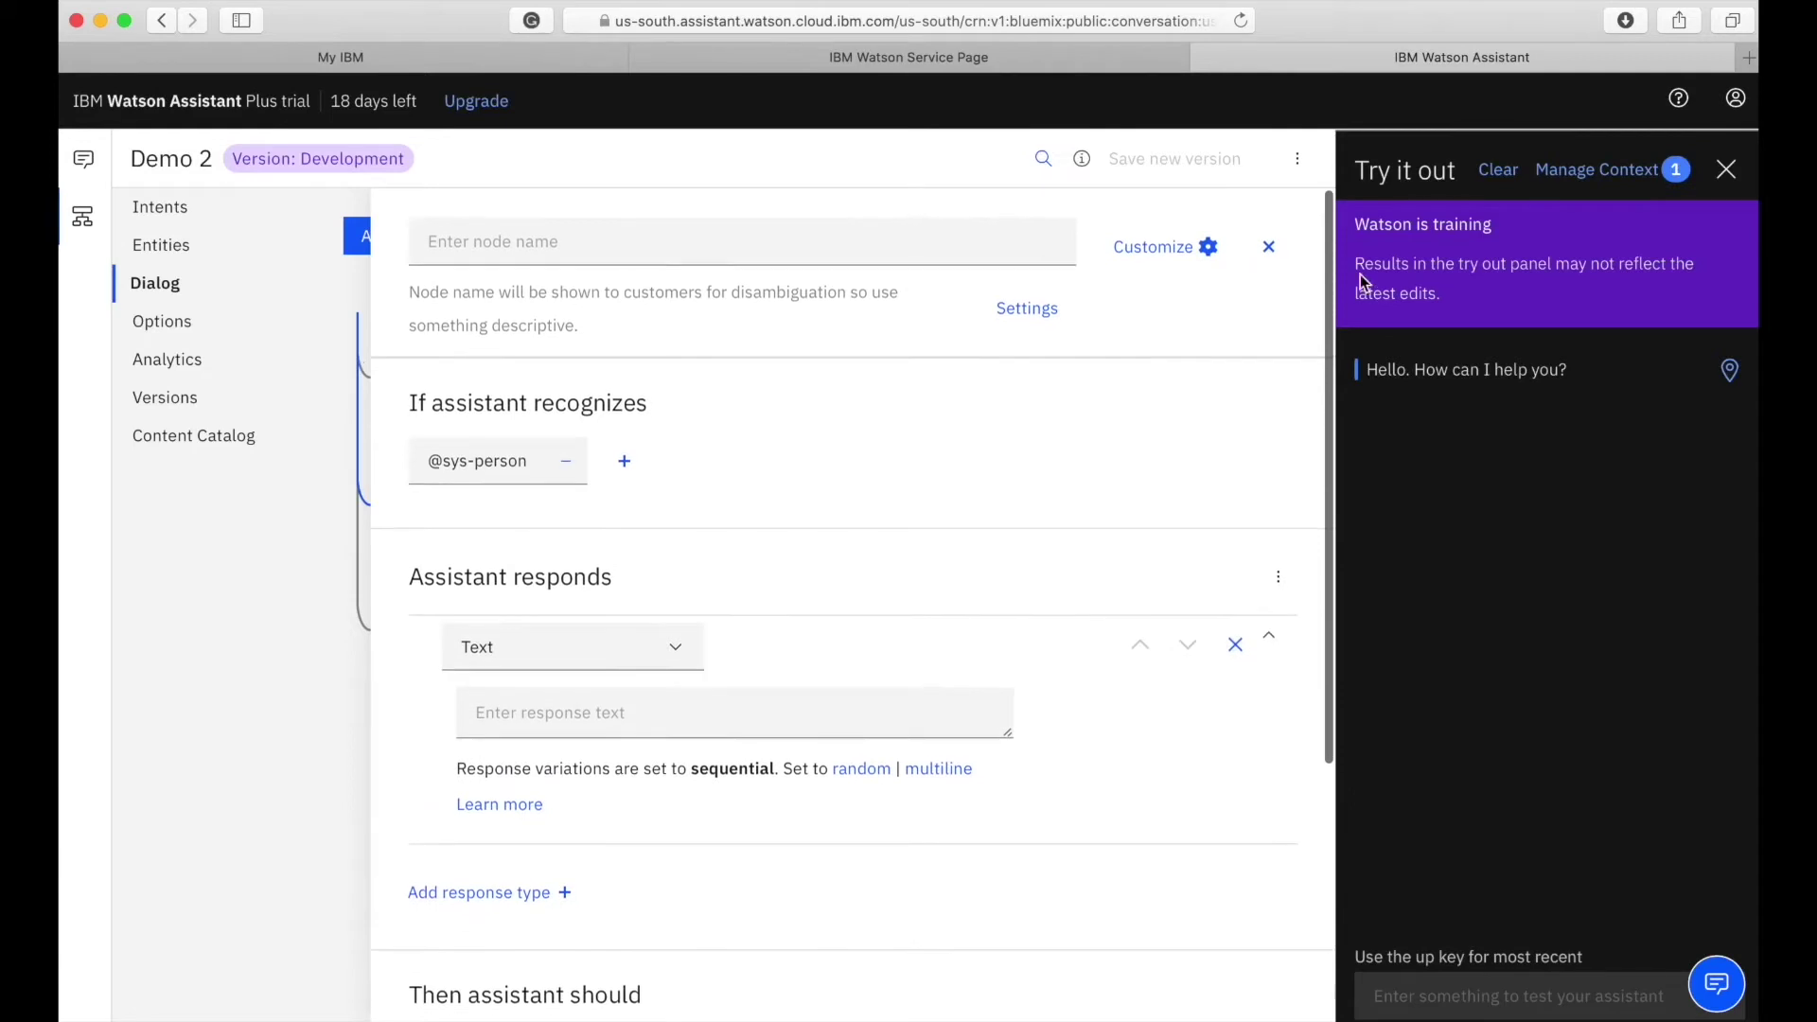
click(1266, 247)
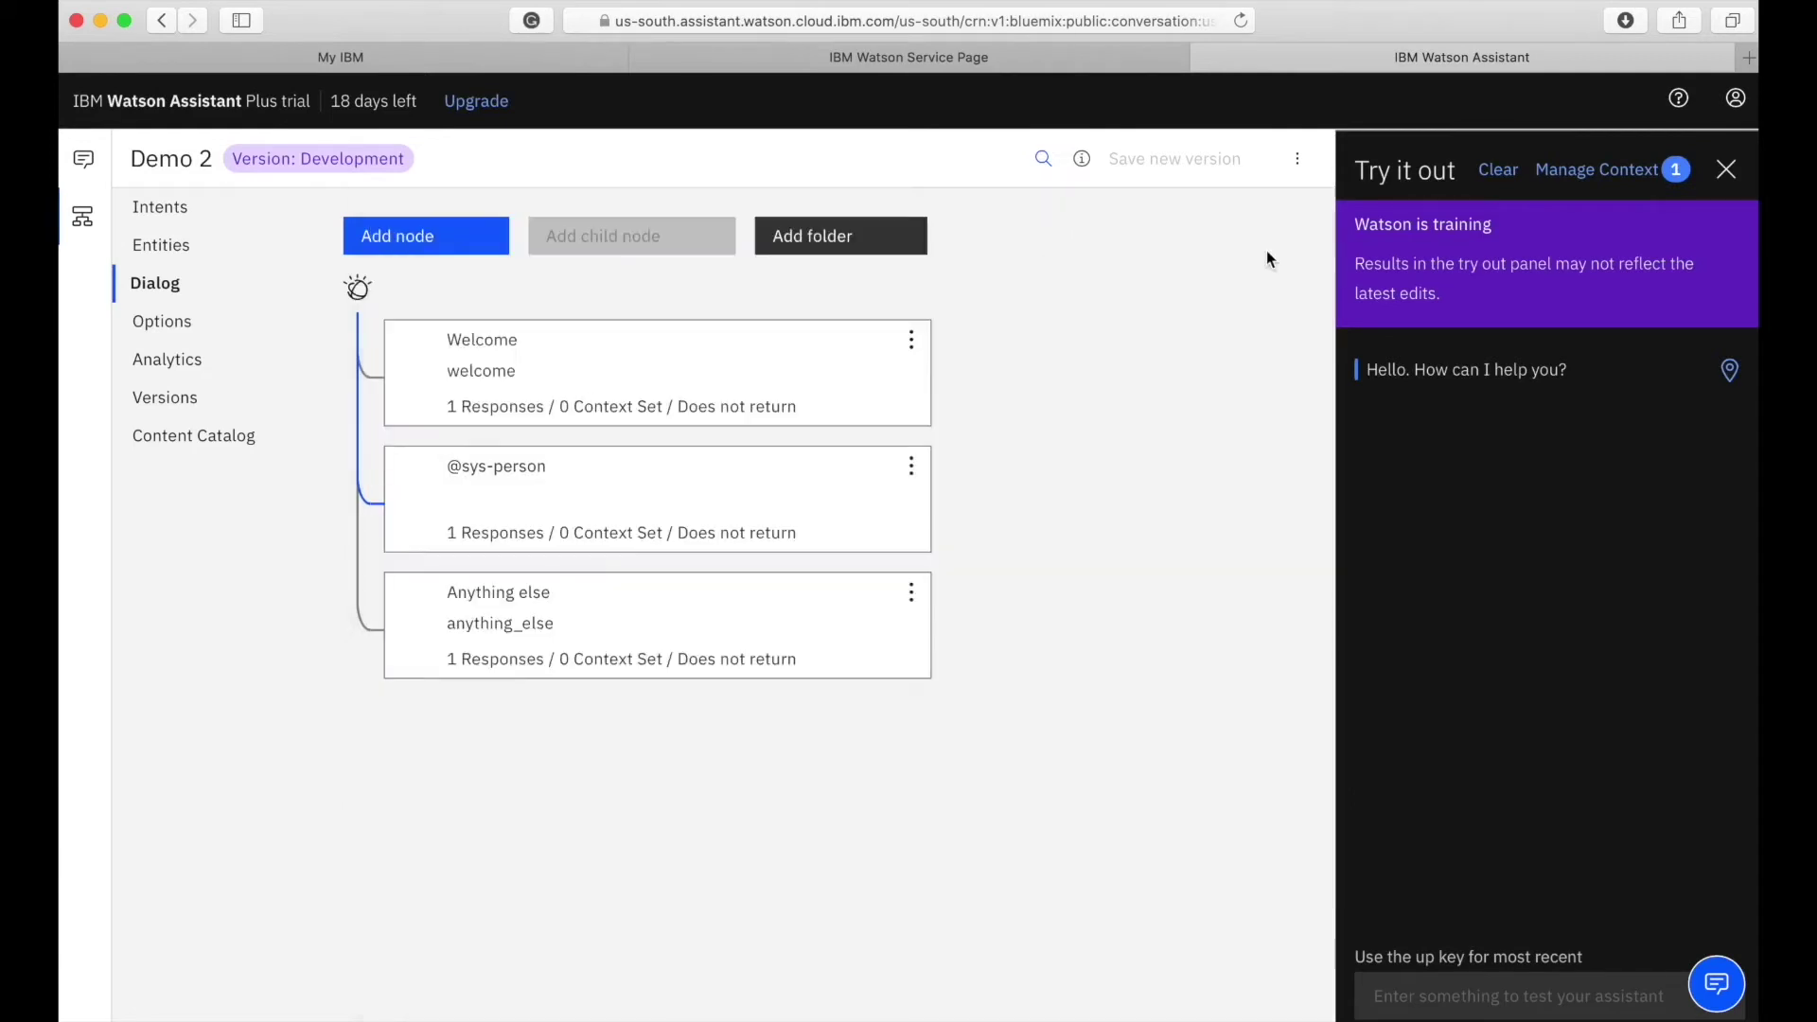
right_click(770, 479)
click(702, 479)
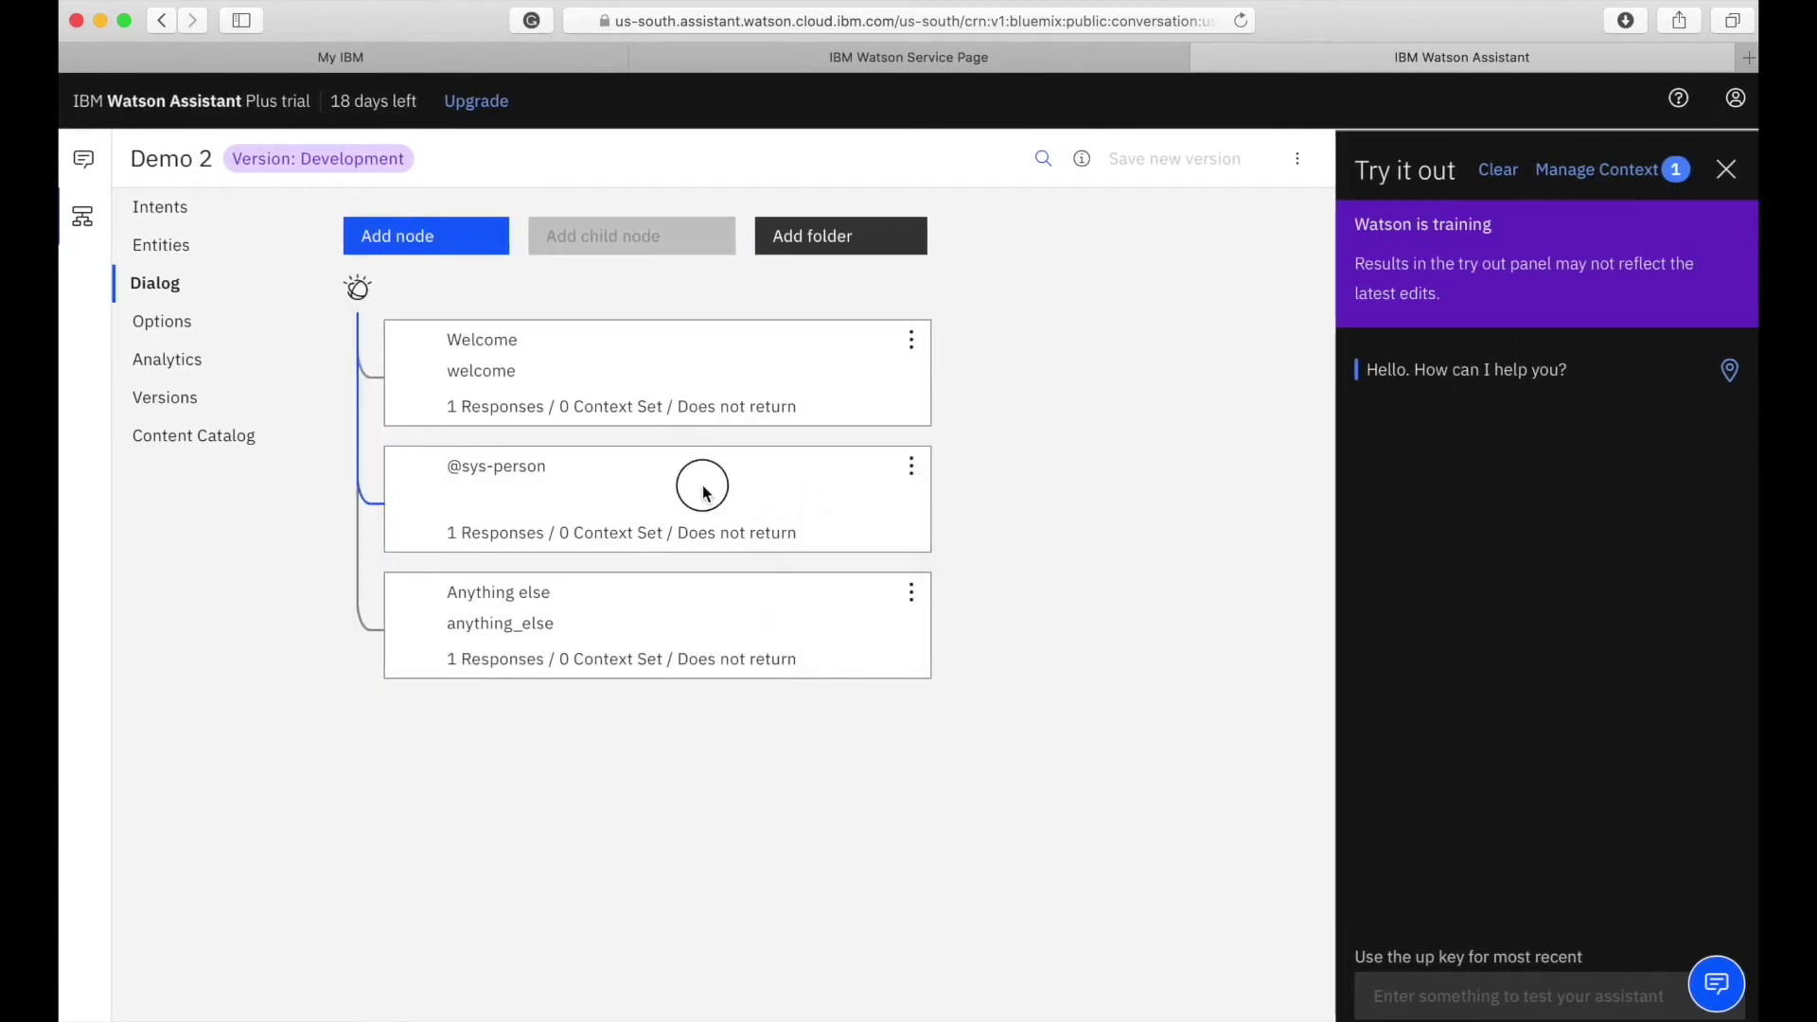
click(1270, 254)
click(423, 235)
click(1268, 245)
drag(508, 610, 522, 521)
click(757, 503)
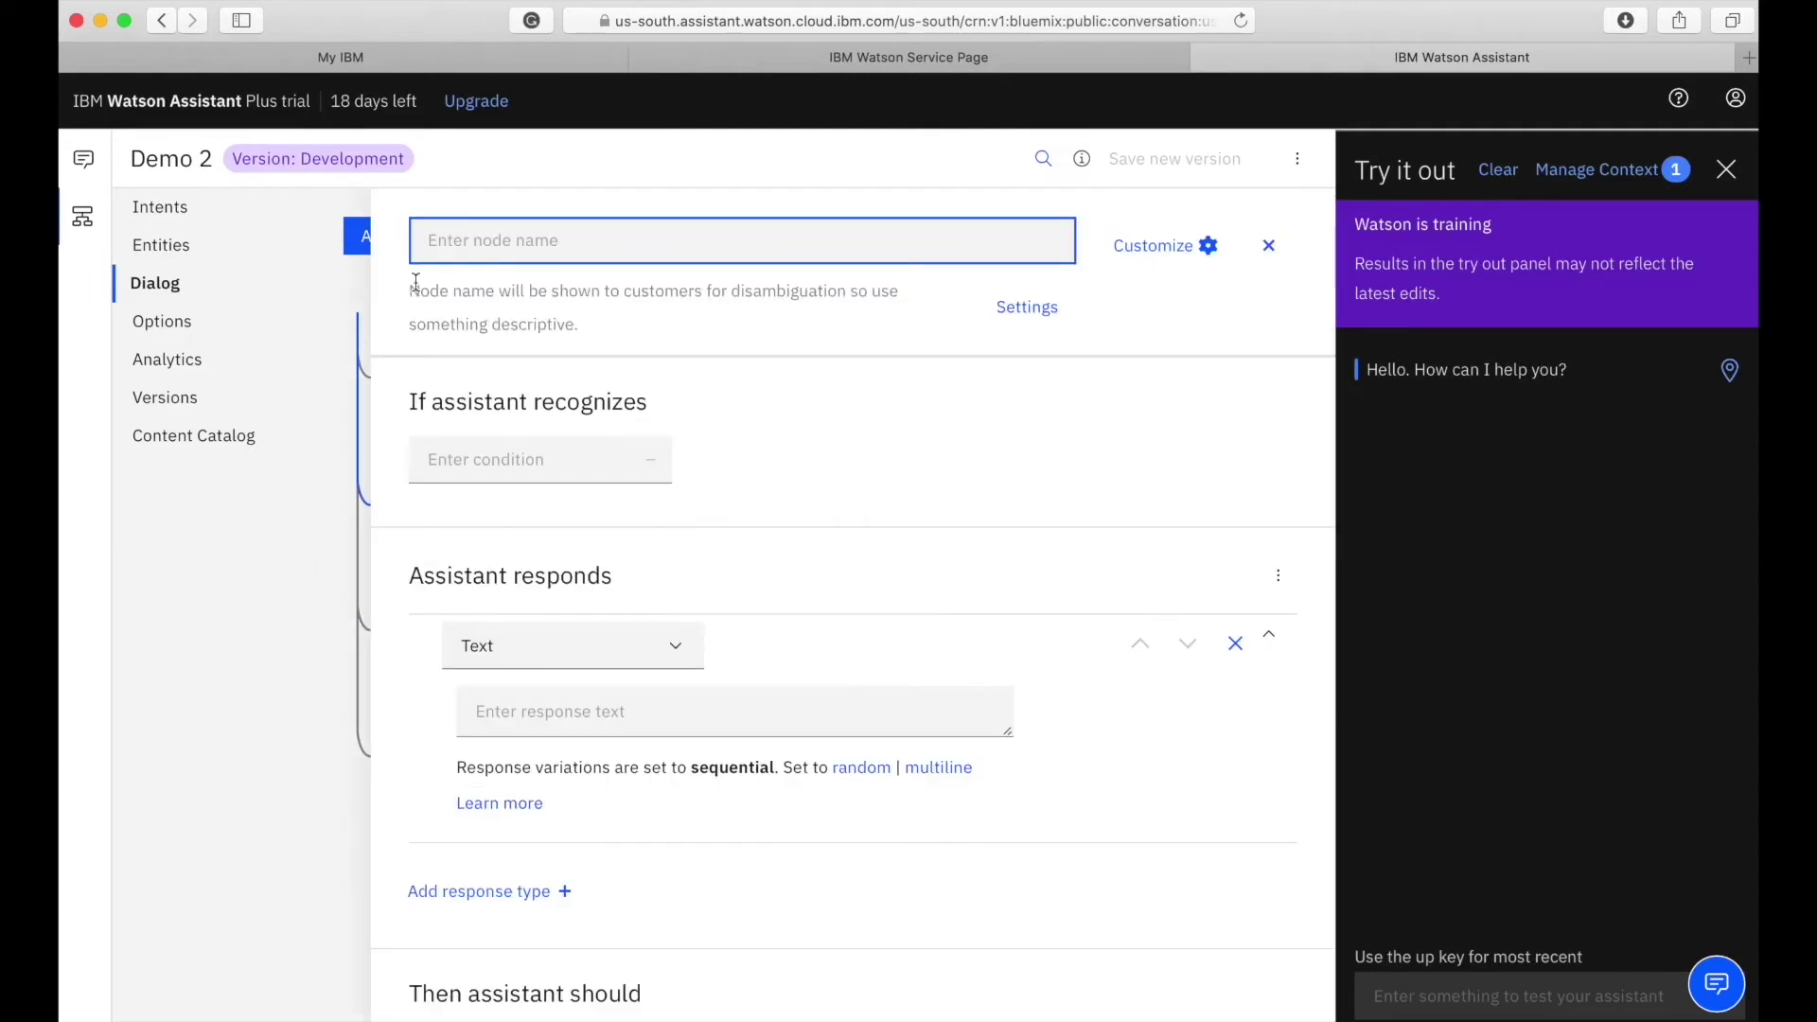
click(1269, 245)
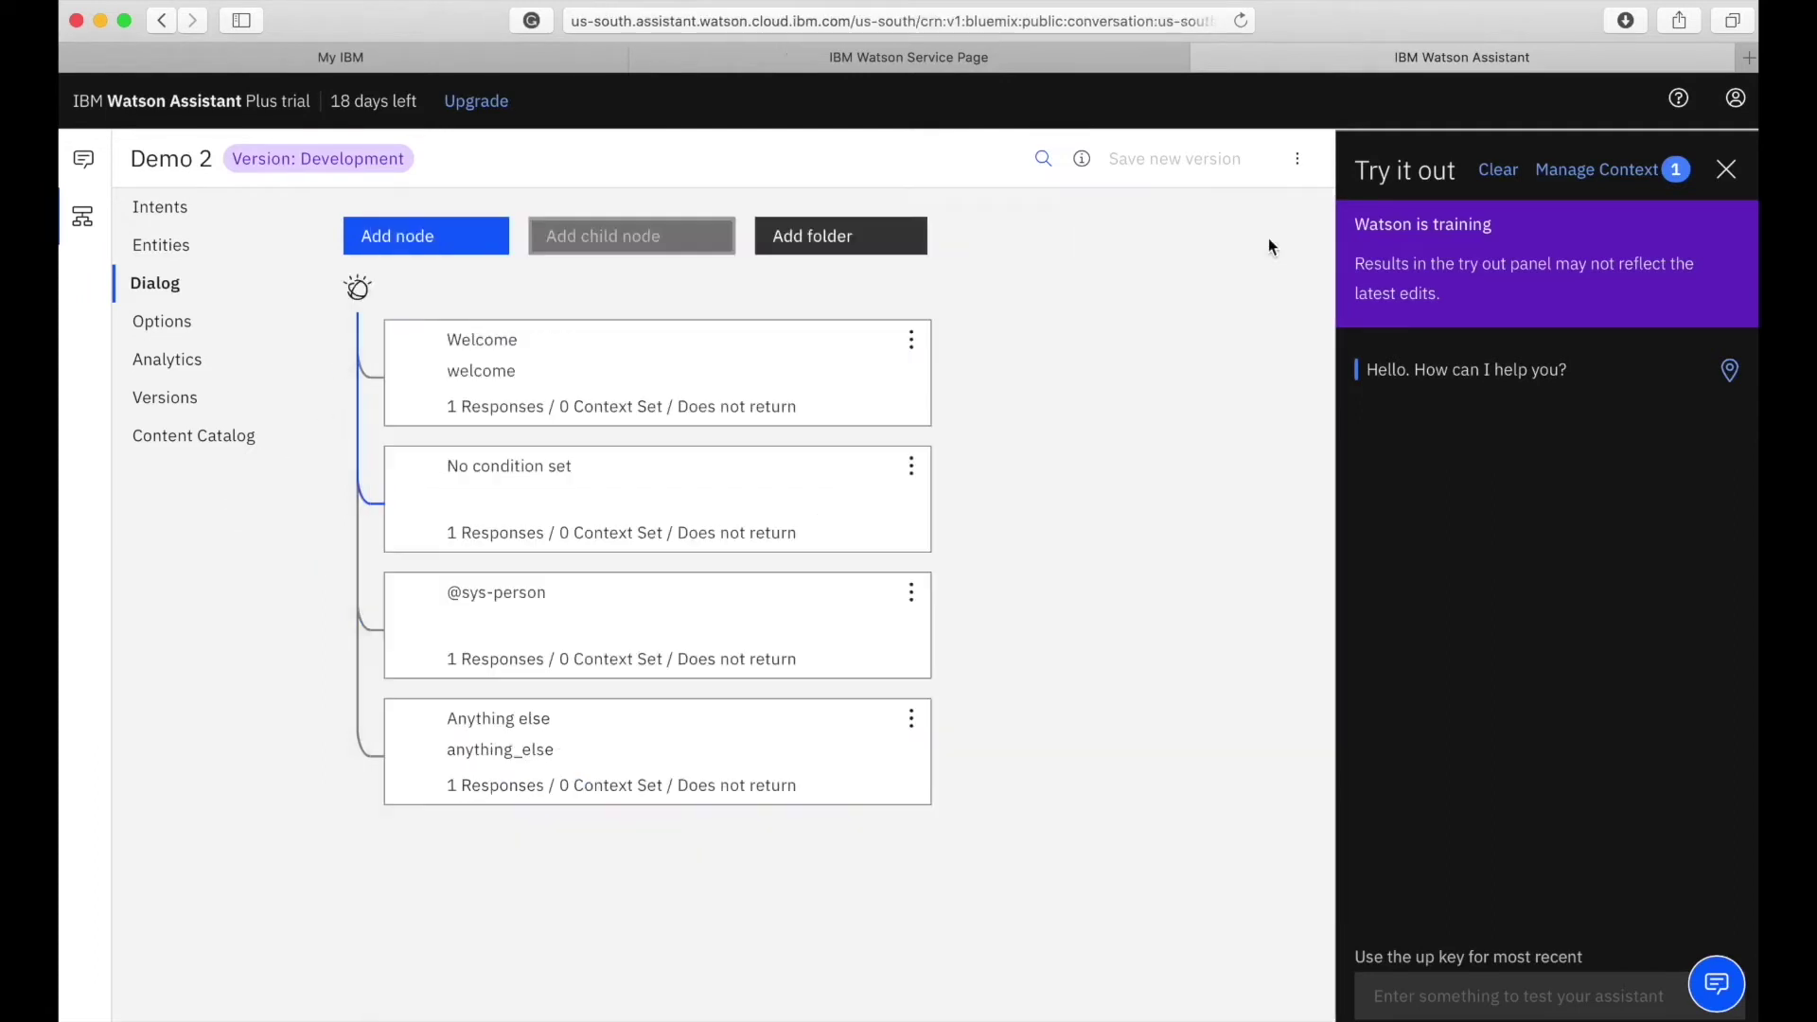
click(911, 466)
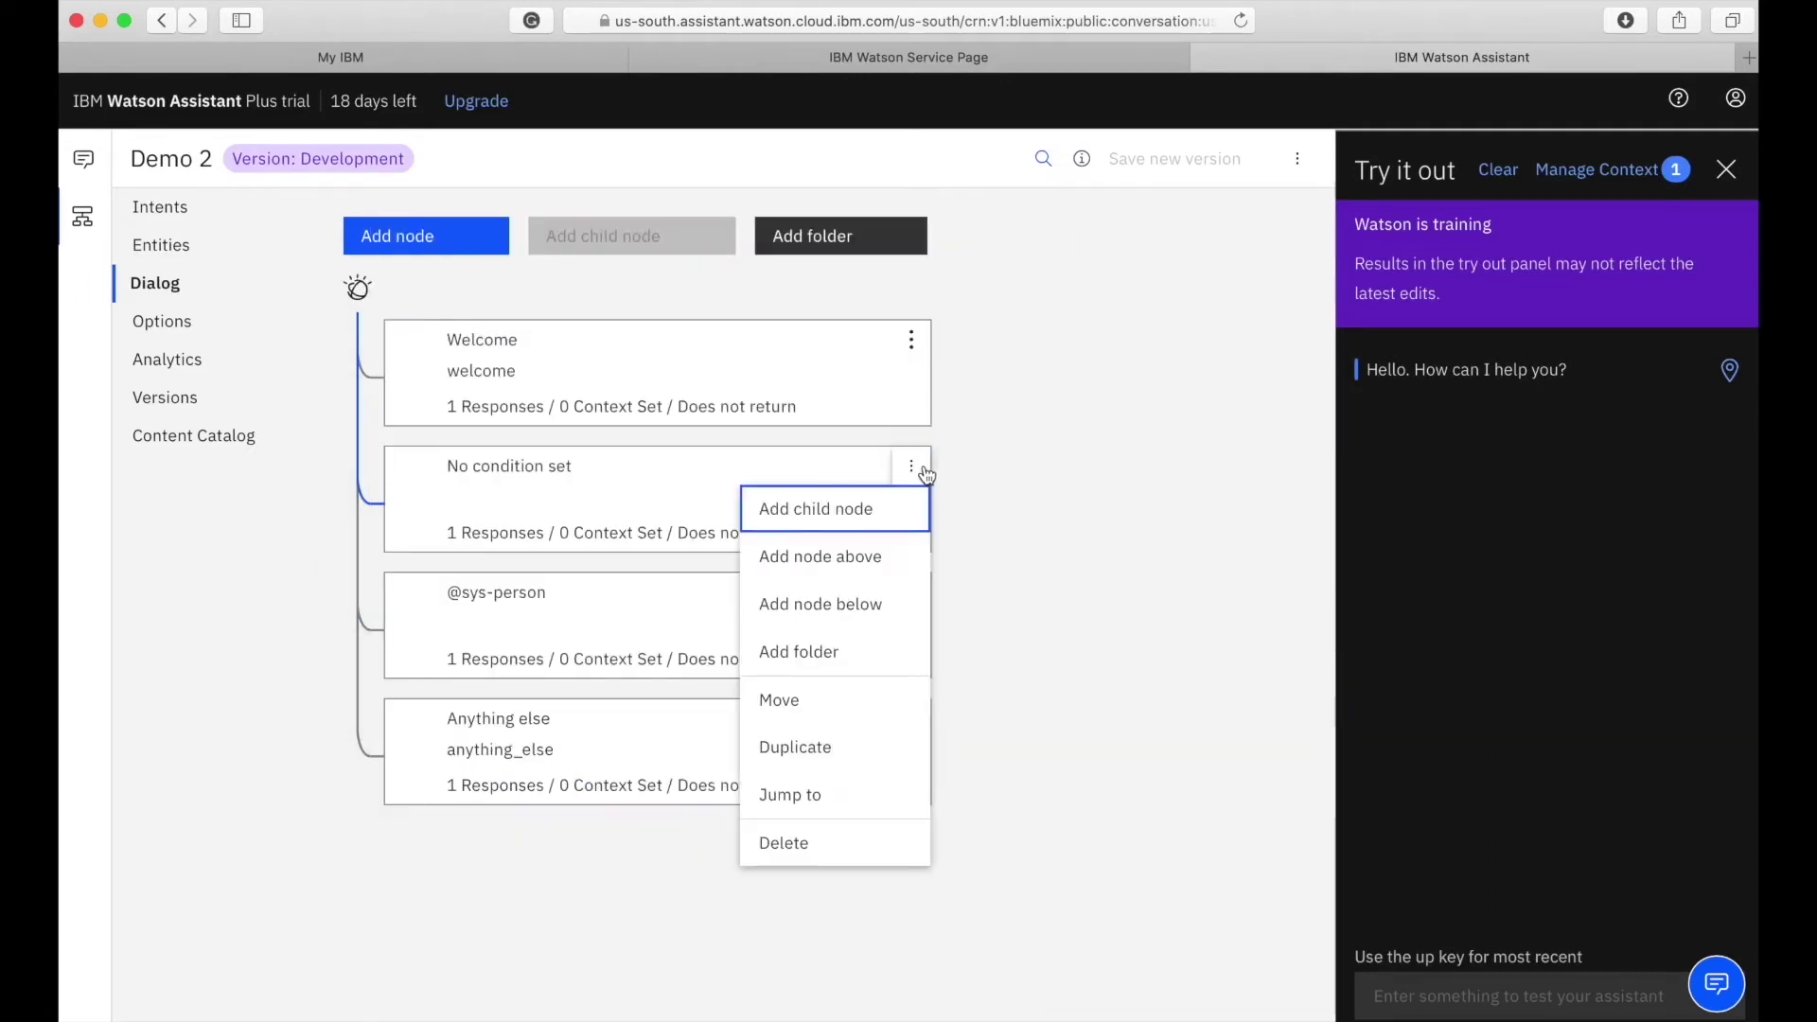
click(823, 858)
click(1079, 648)
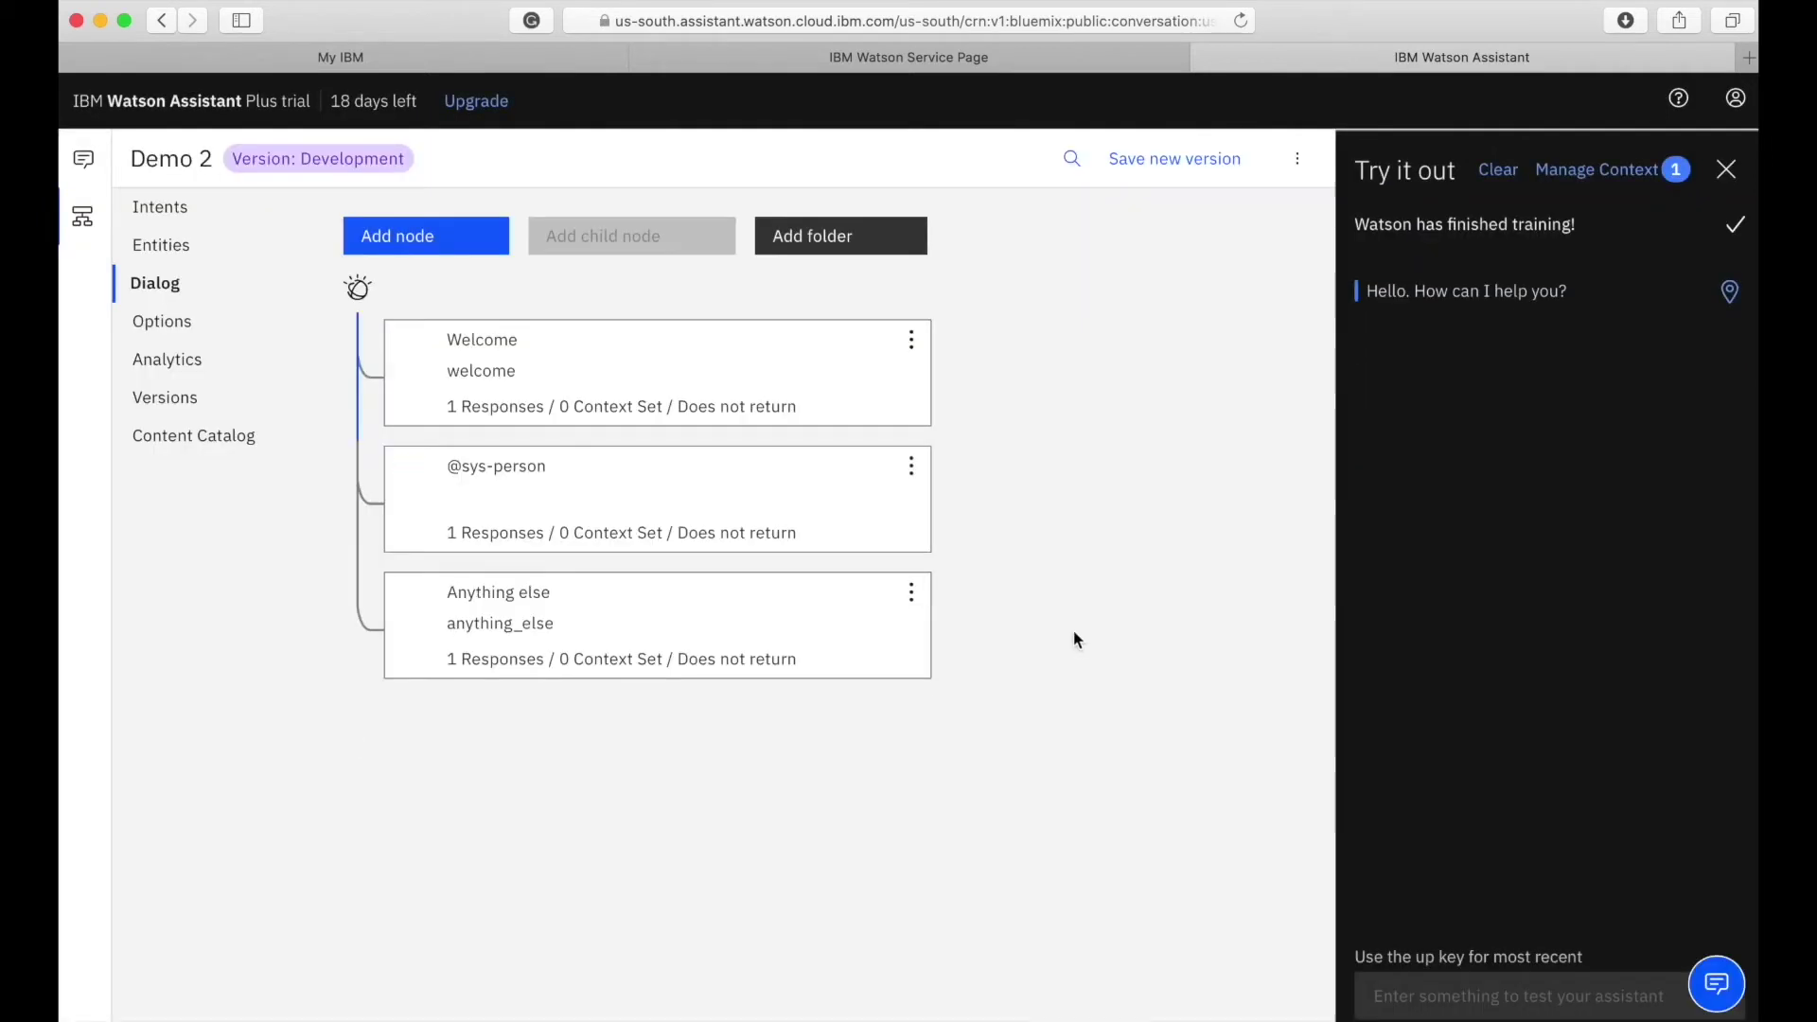
click(911, 465)
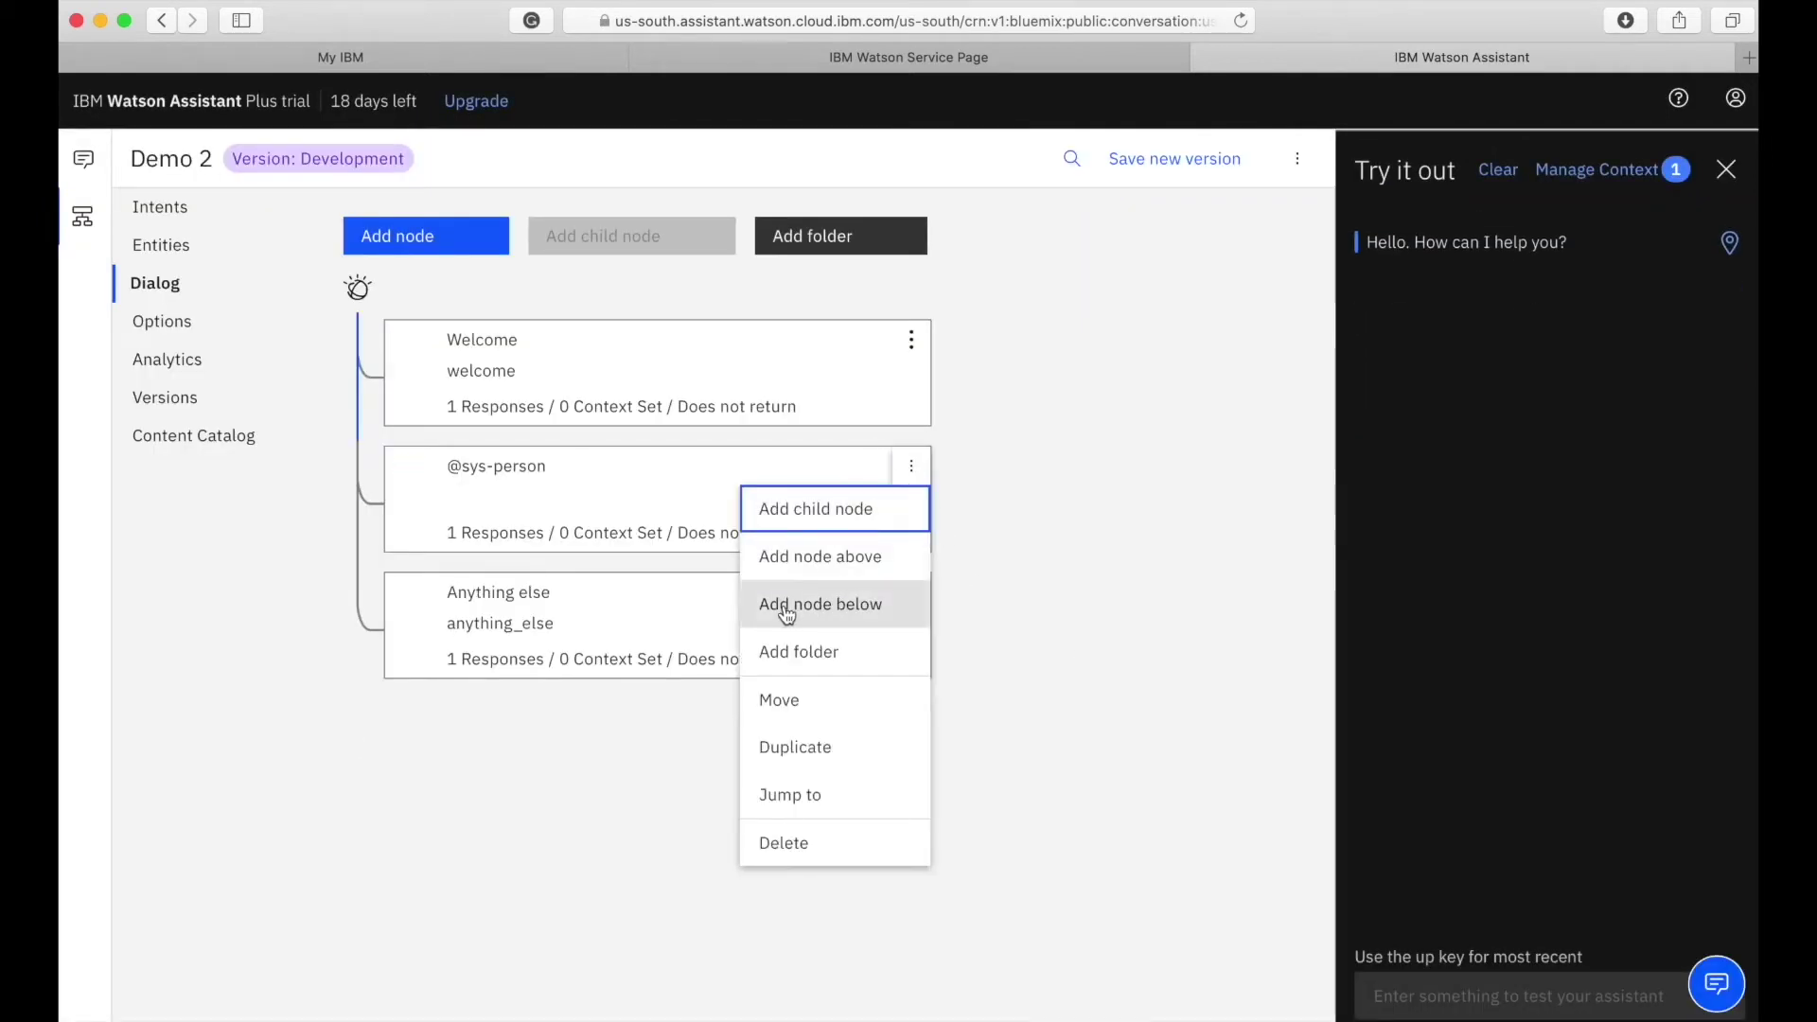
click(827, 613)
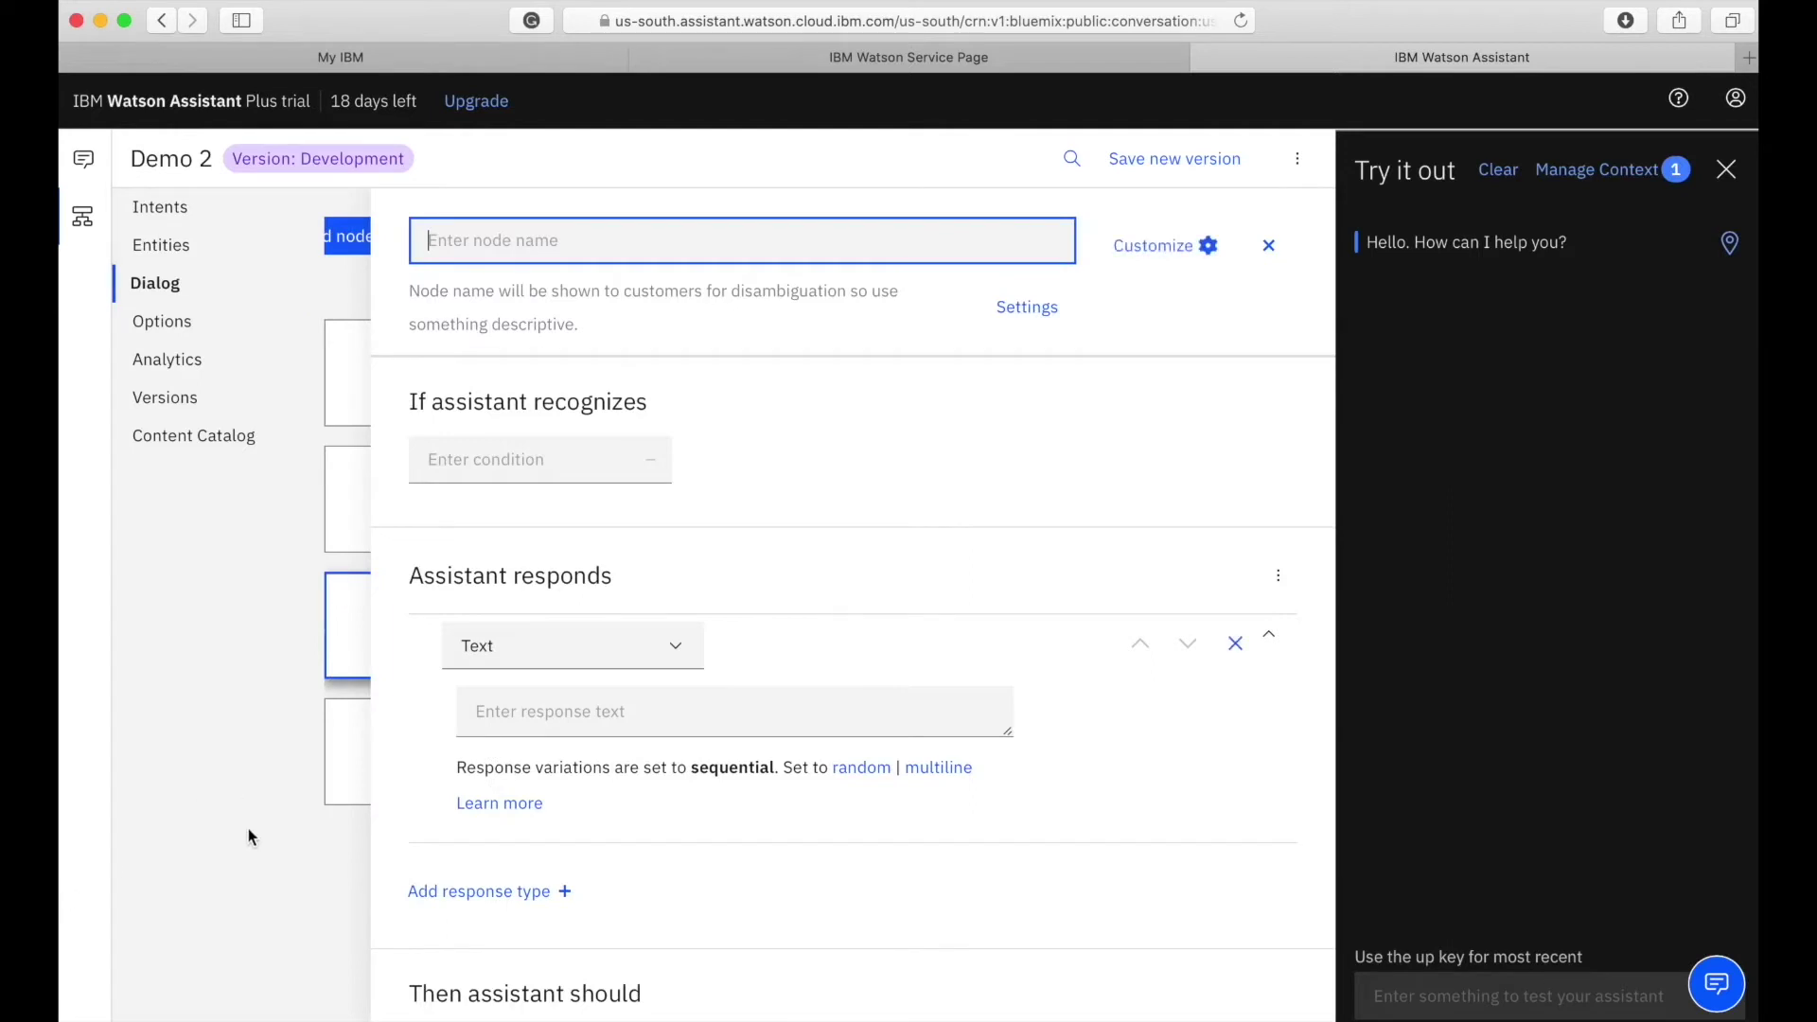
text(Reply)
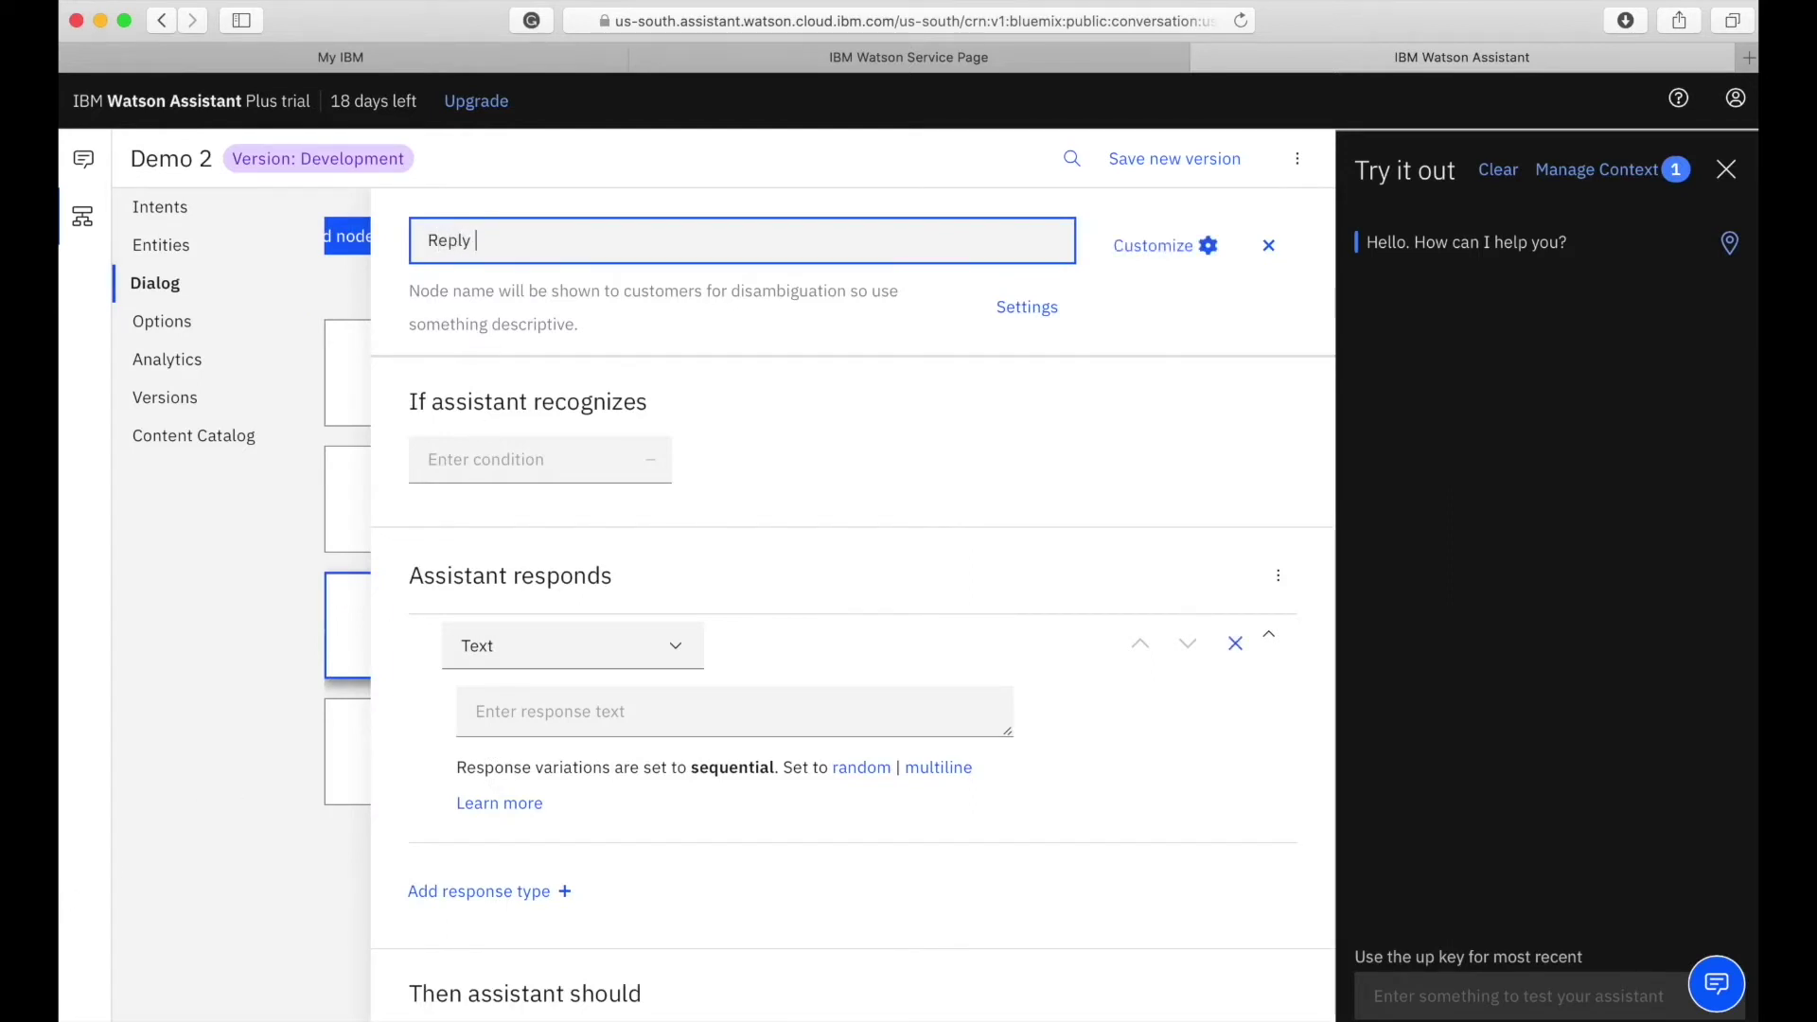
text( With Customer name)
key(BackSpace)
key(BackSpace)
key(BackSpace)
key(BackSpace)
key(BackSpace)
text(Name)
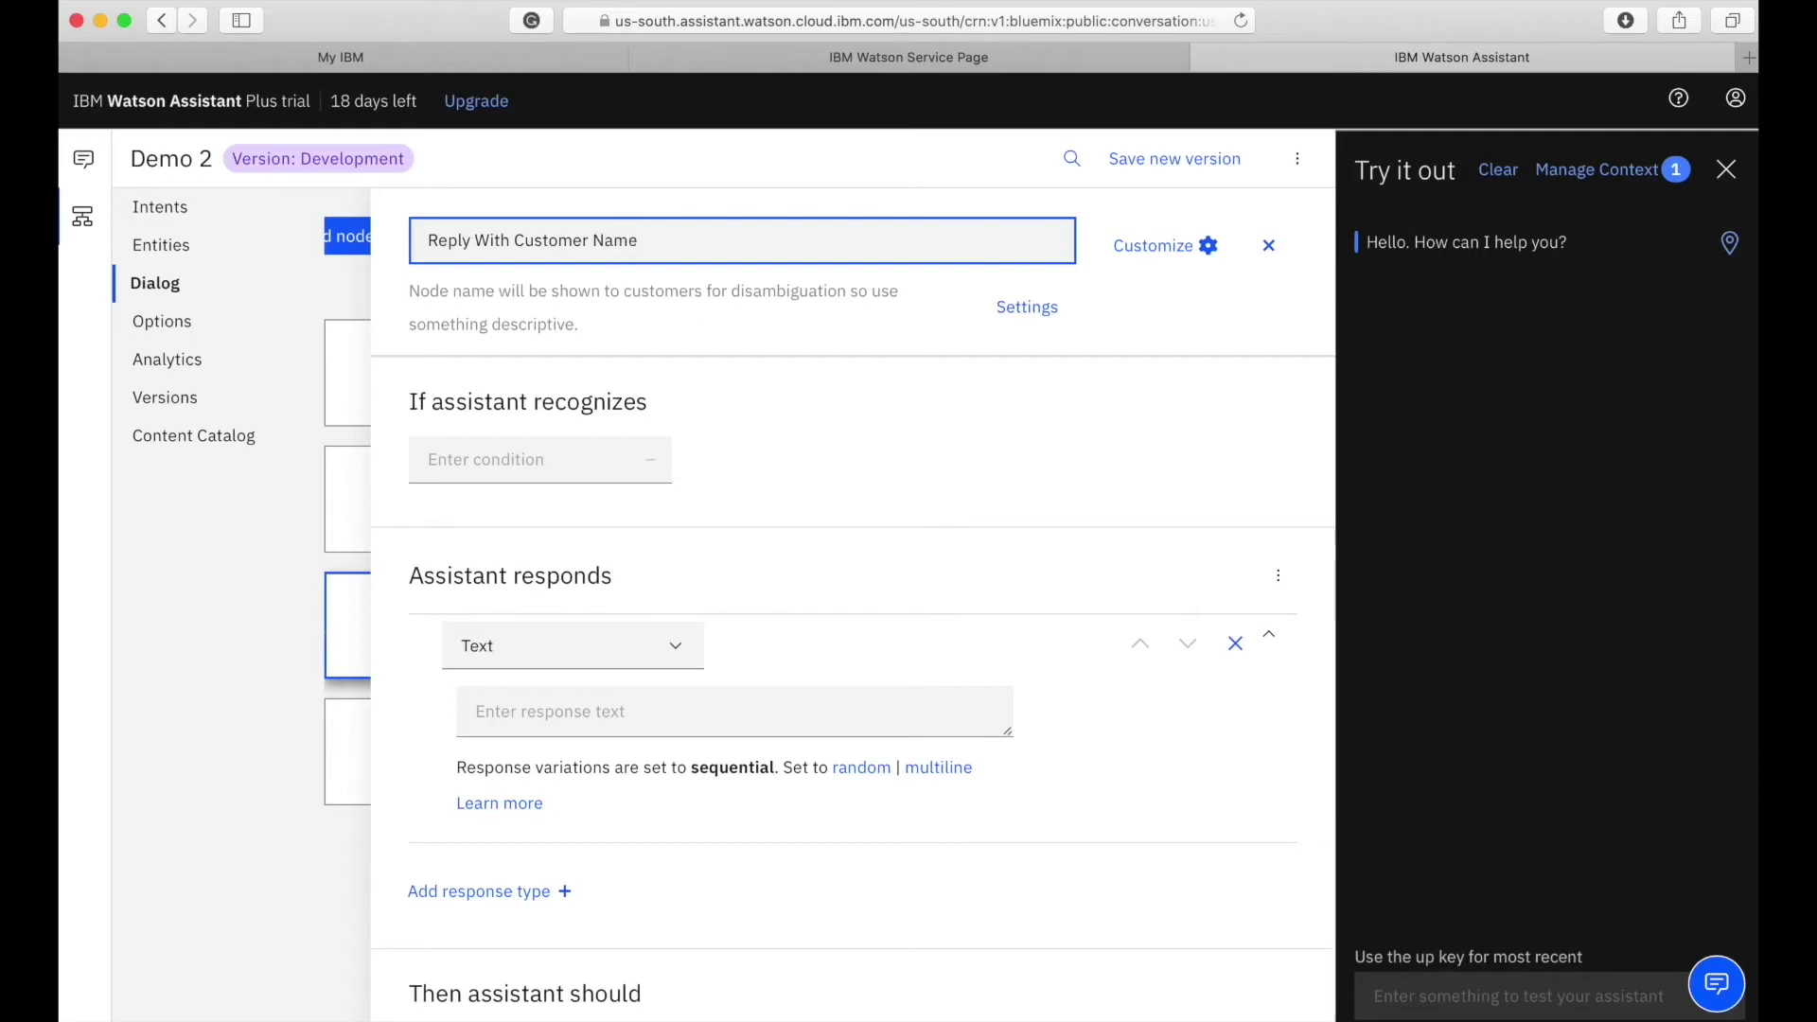
click(771, 438)
click(559, 721)
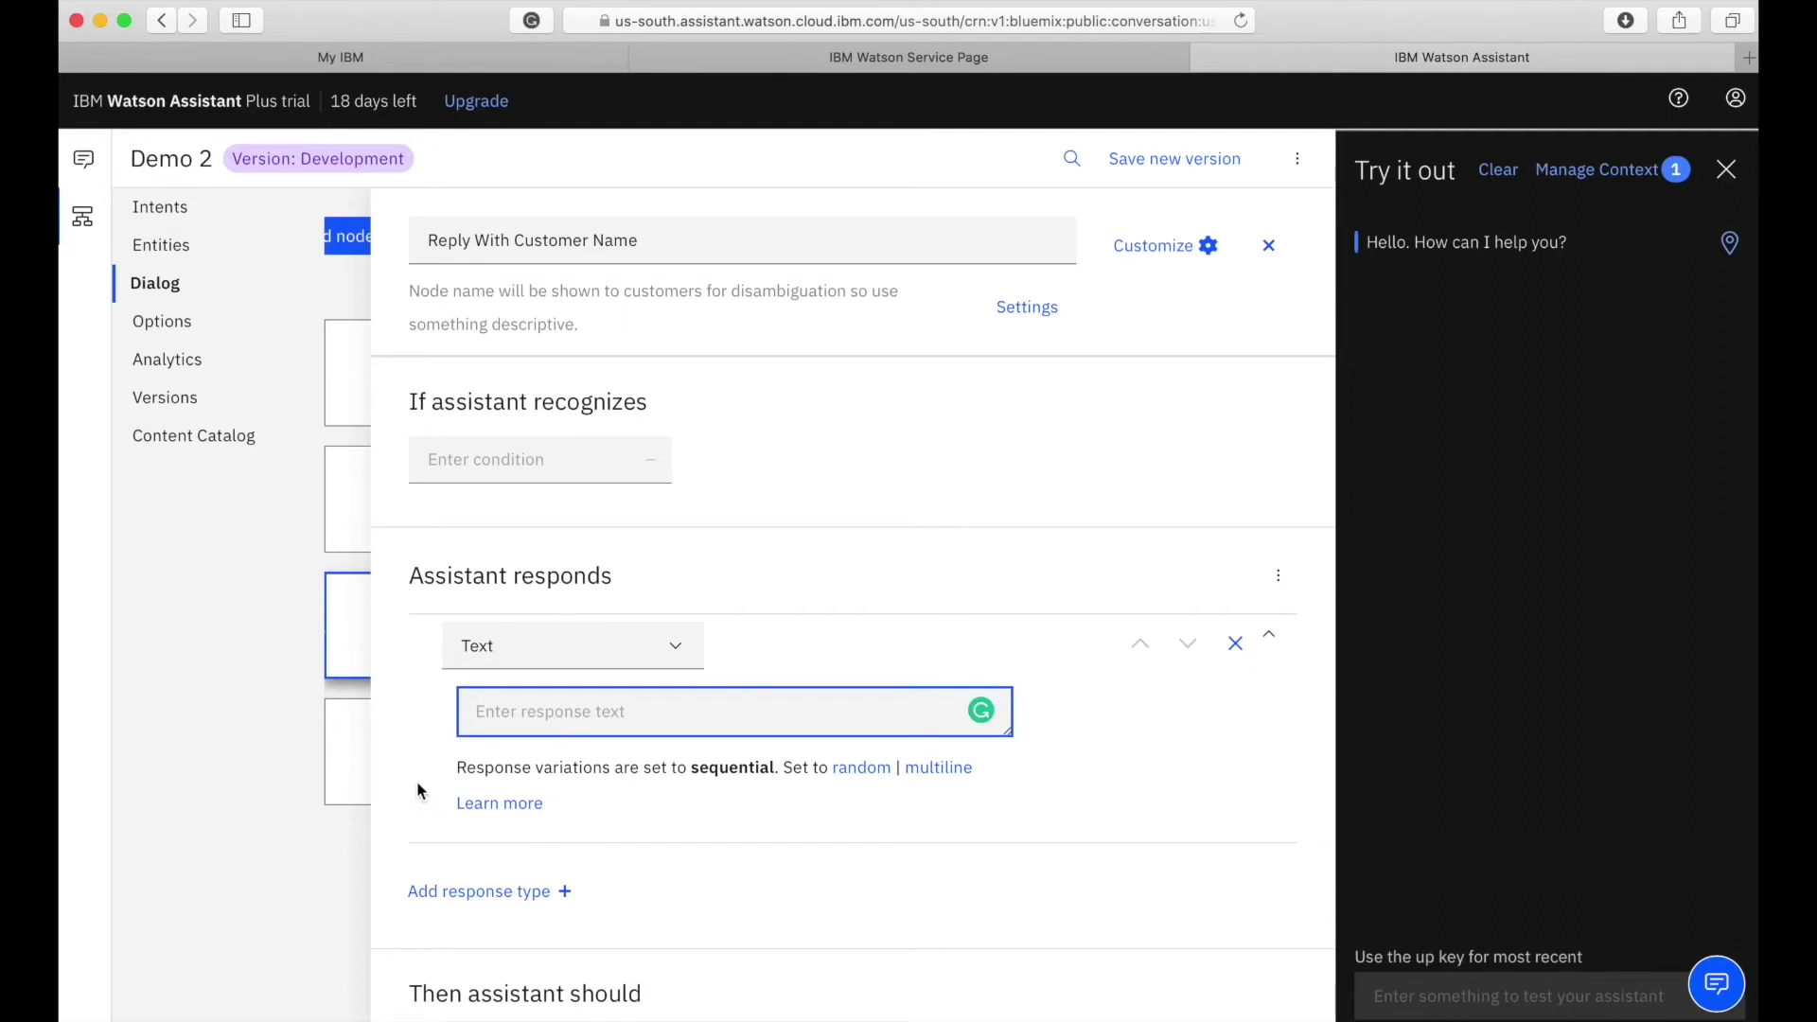
text(H)
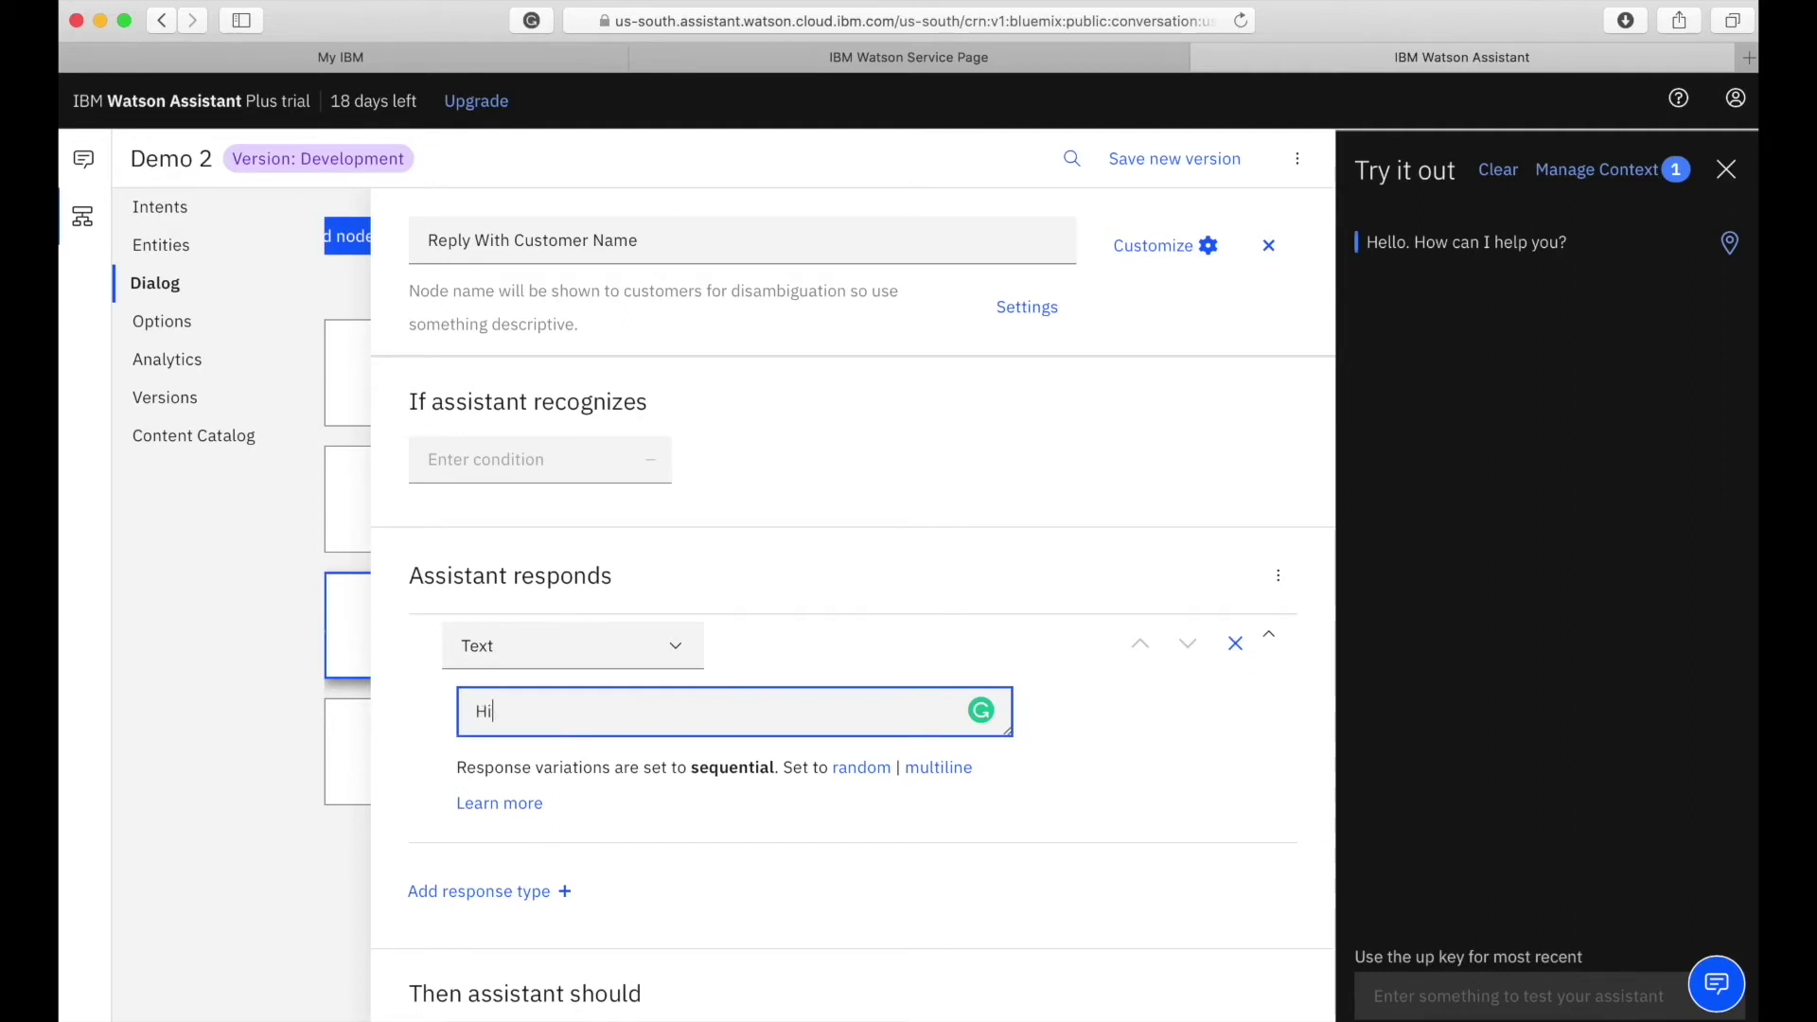
key(BackSpace)
key(BackSpace)
text(How can I help you @sys-person?)
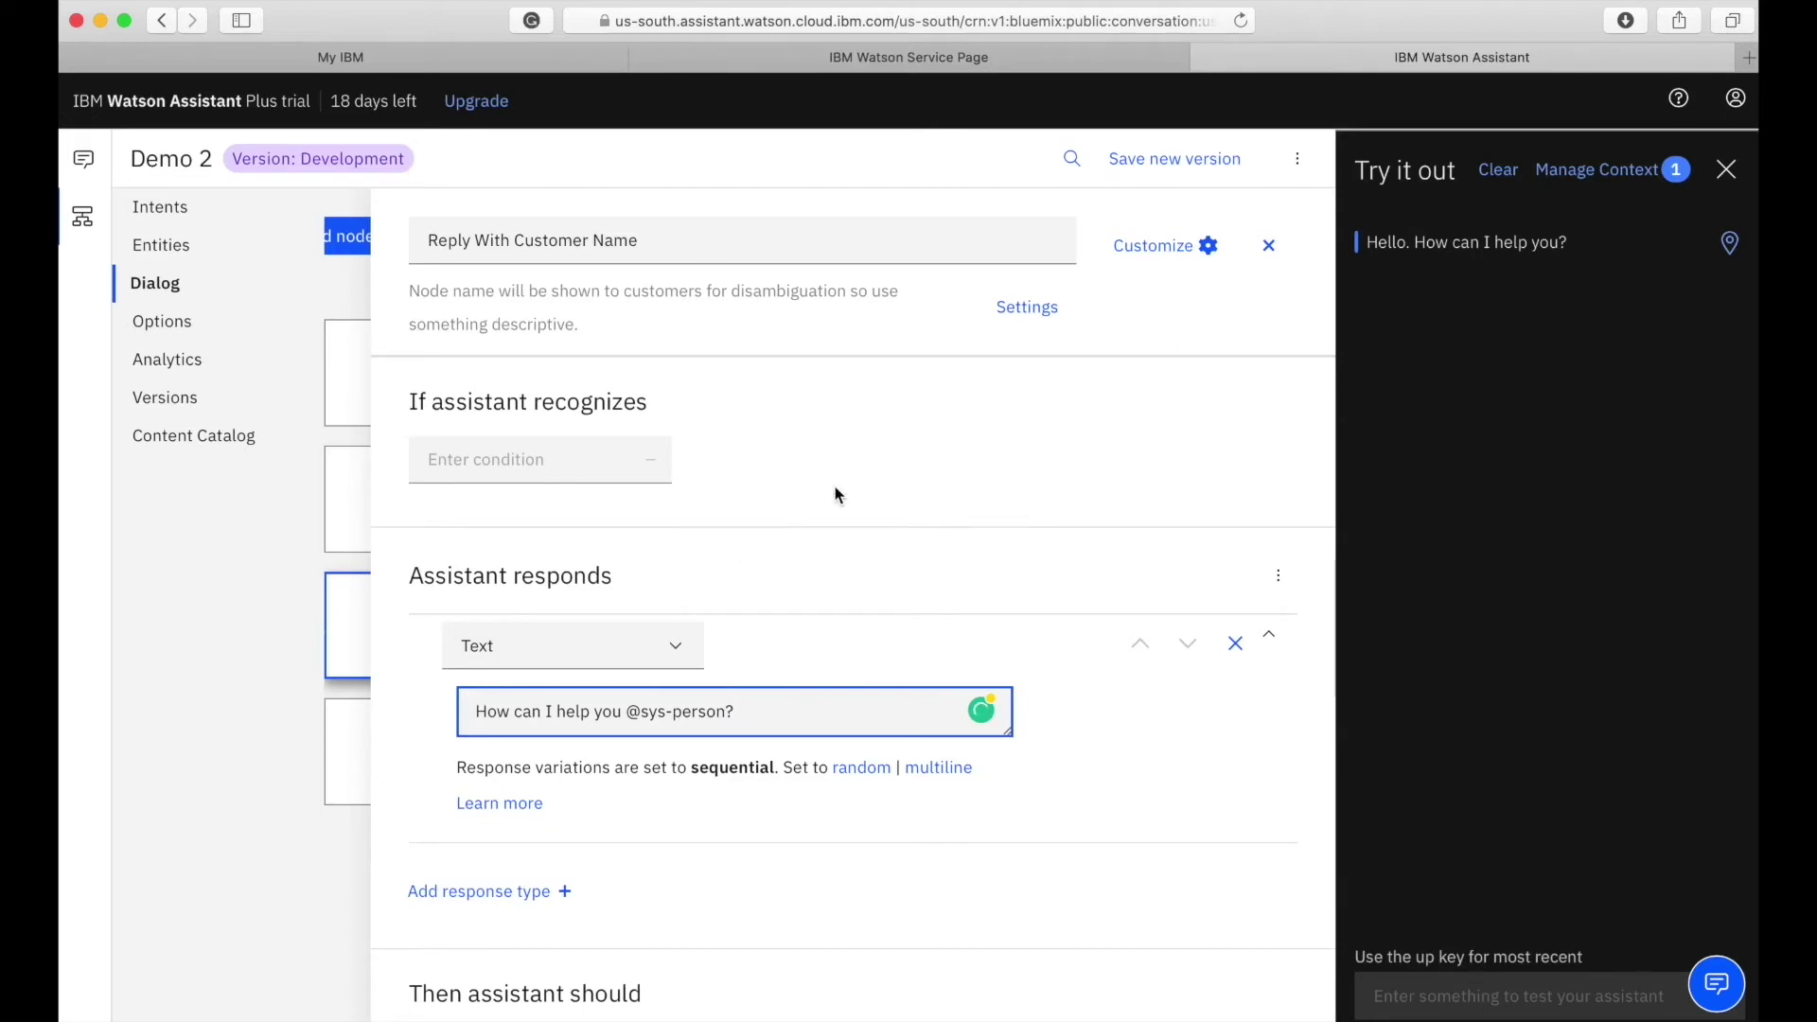
key(Return)
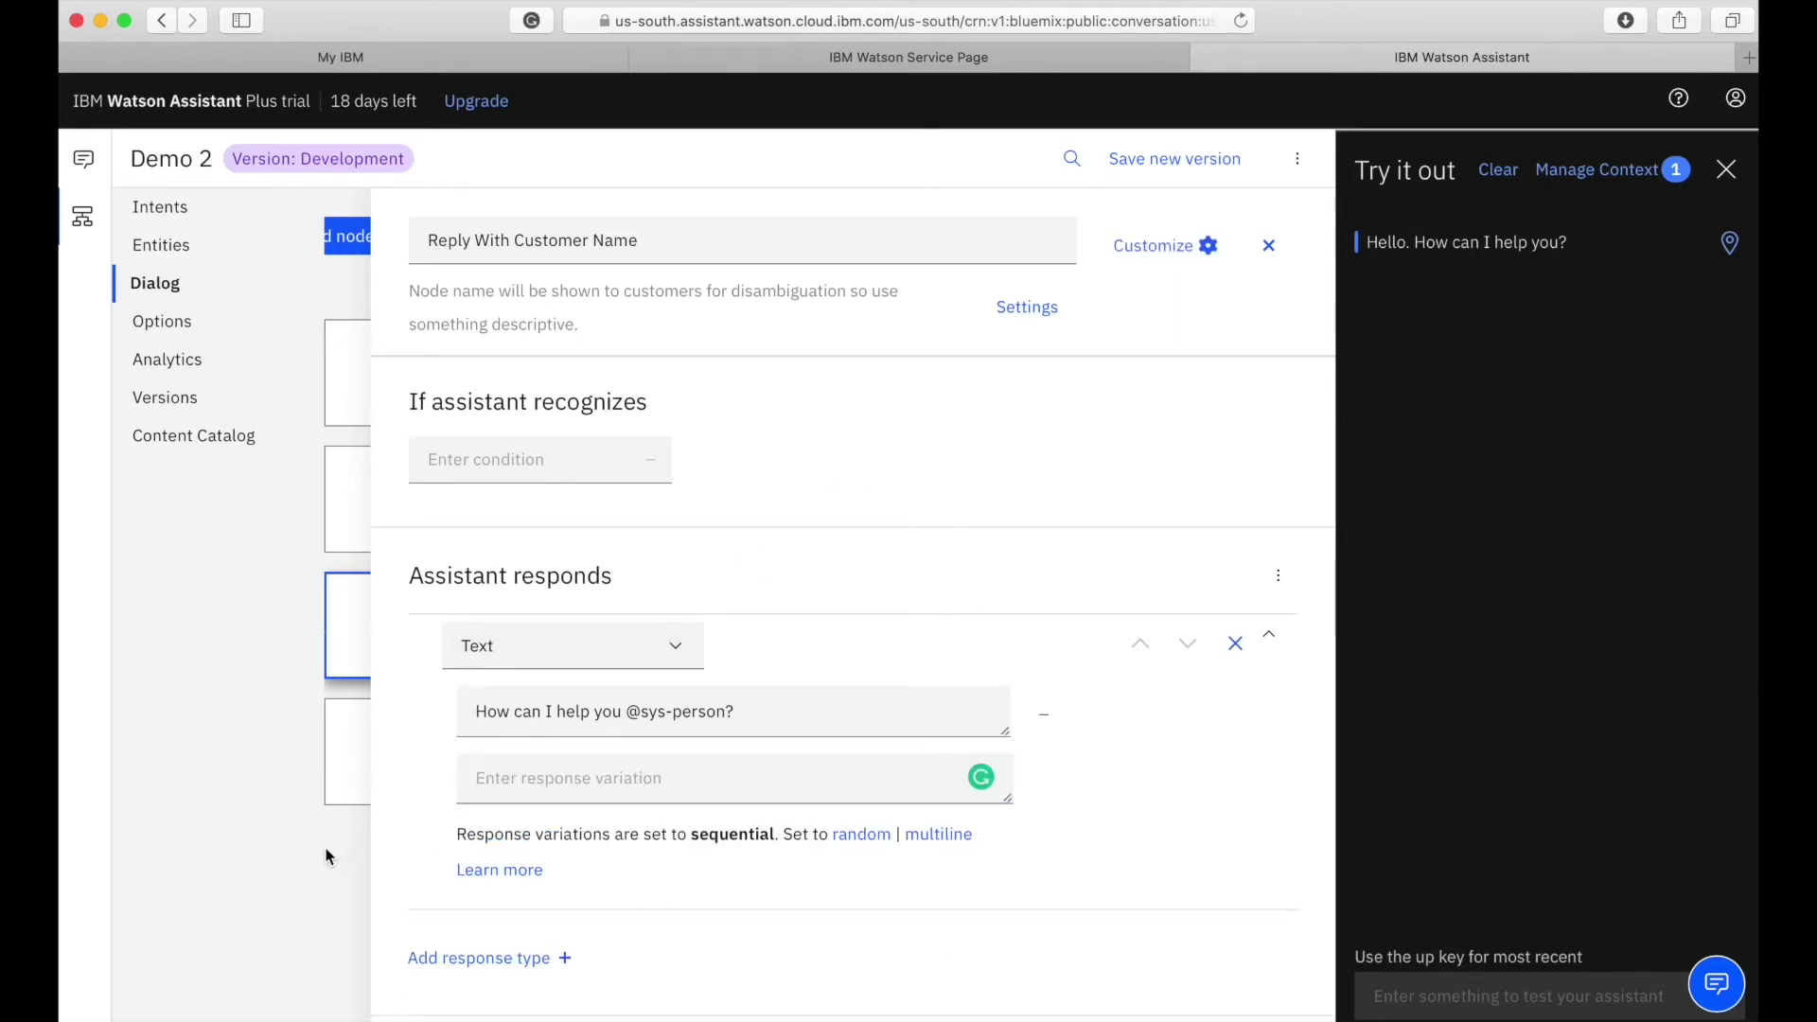
click(1268, 245)
Step: Change the Welcome node's response to "Hello. Who do I have the pleasure to talk today?" and restart the test conversation
click(514, 383)
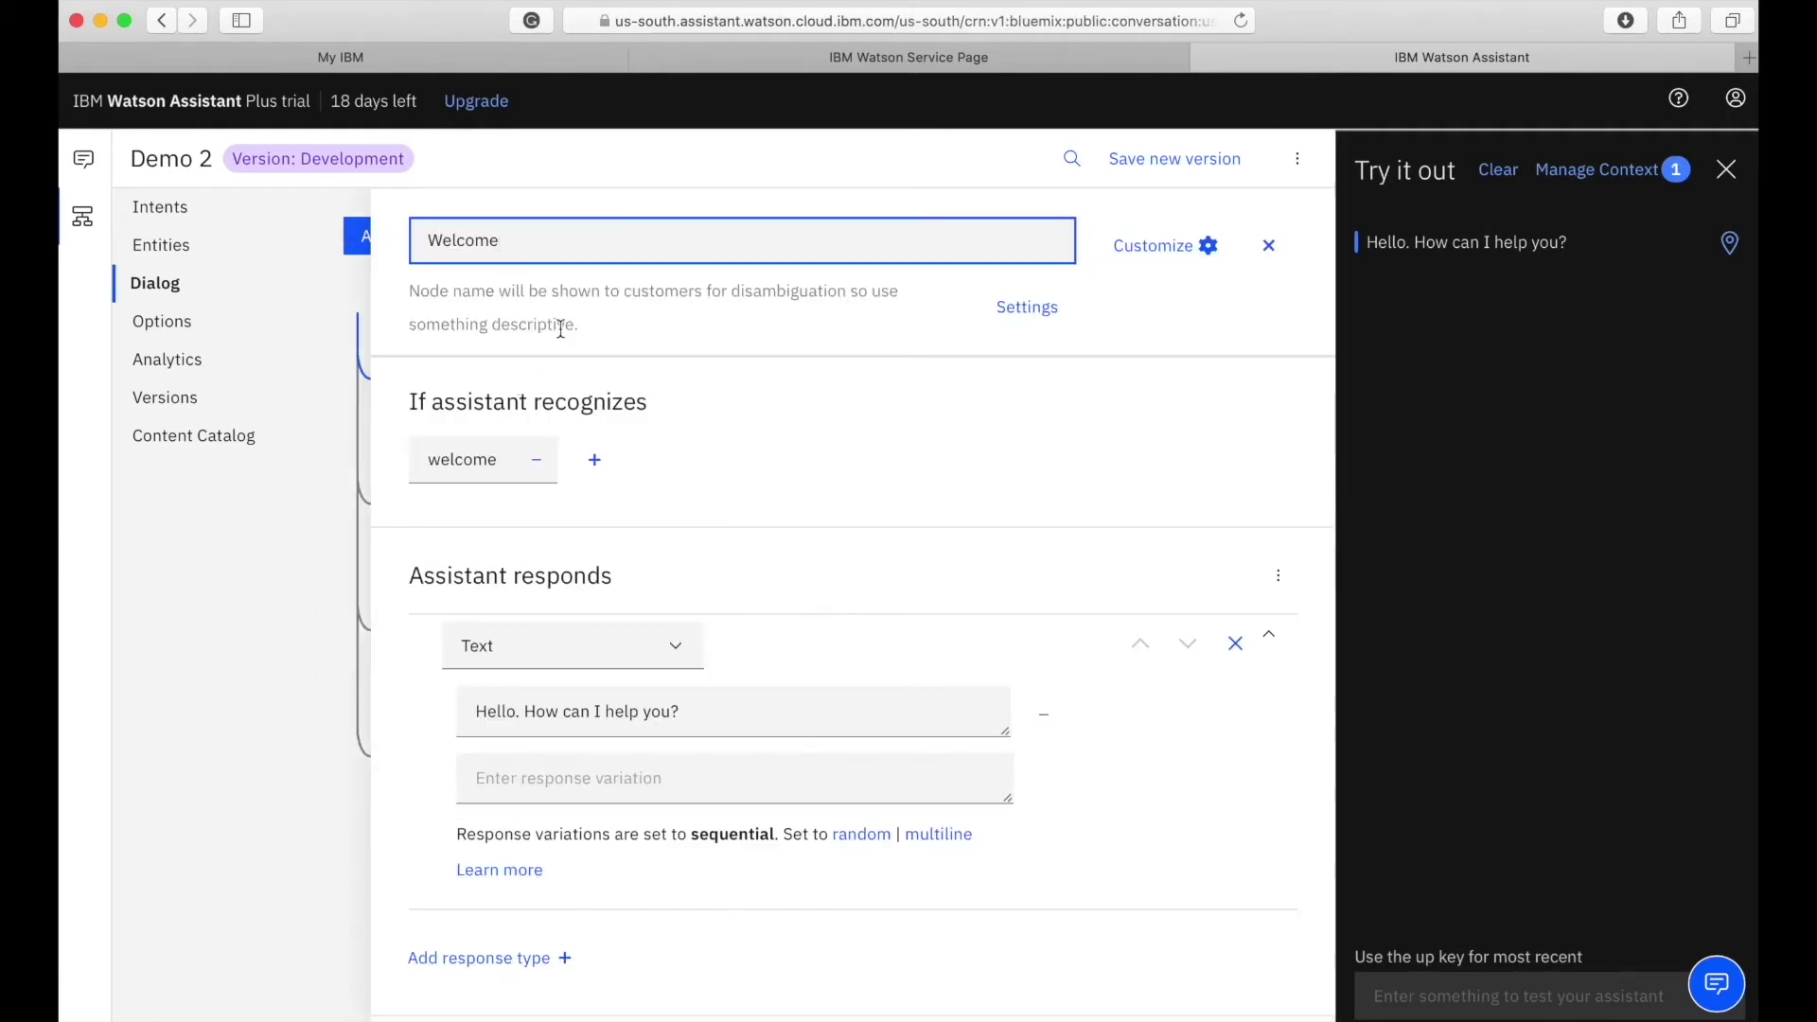
scroll(831, 536, down, 3)
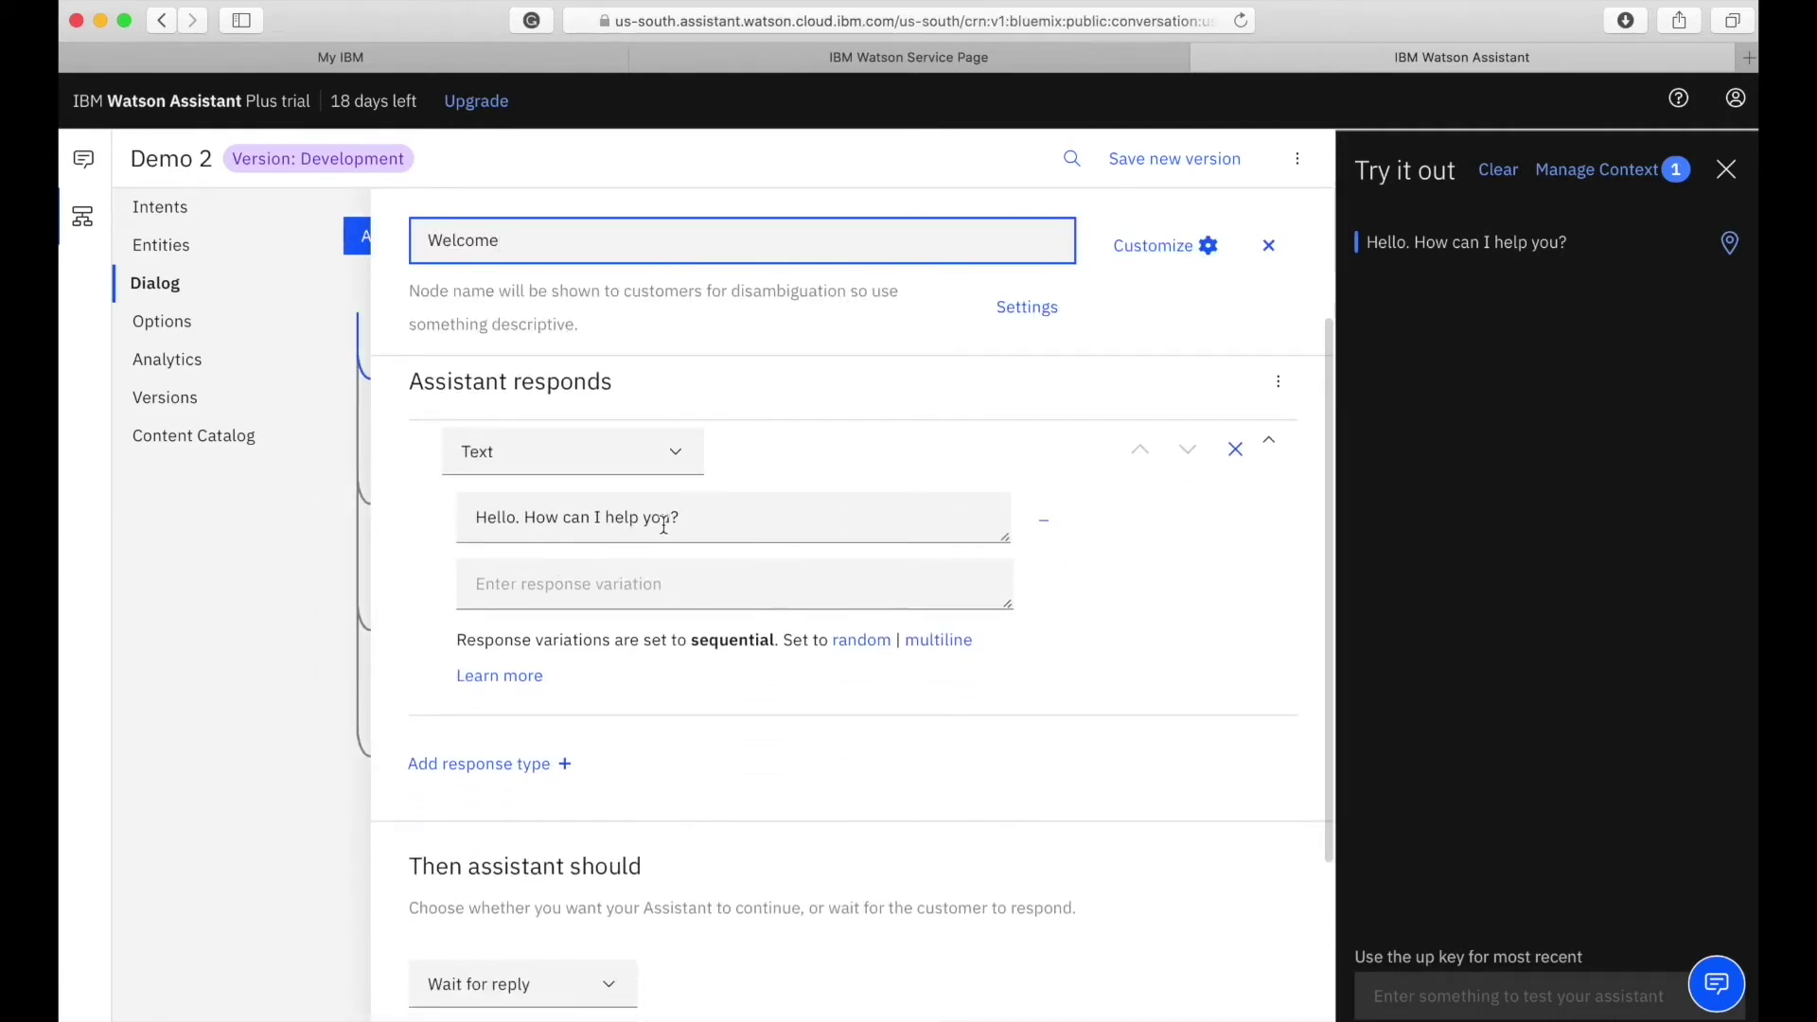
drag(701, 517, 518, 518)
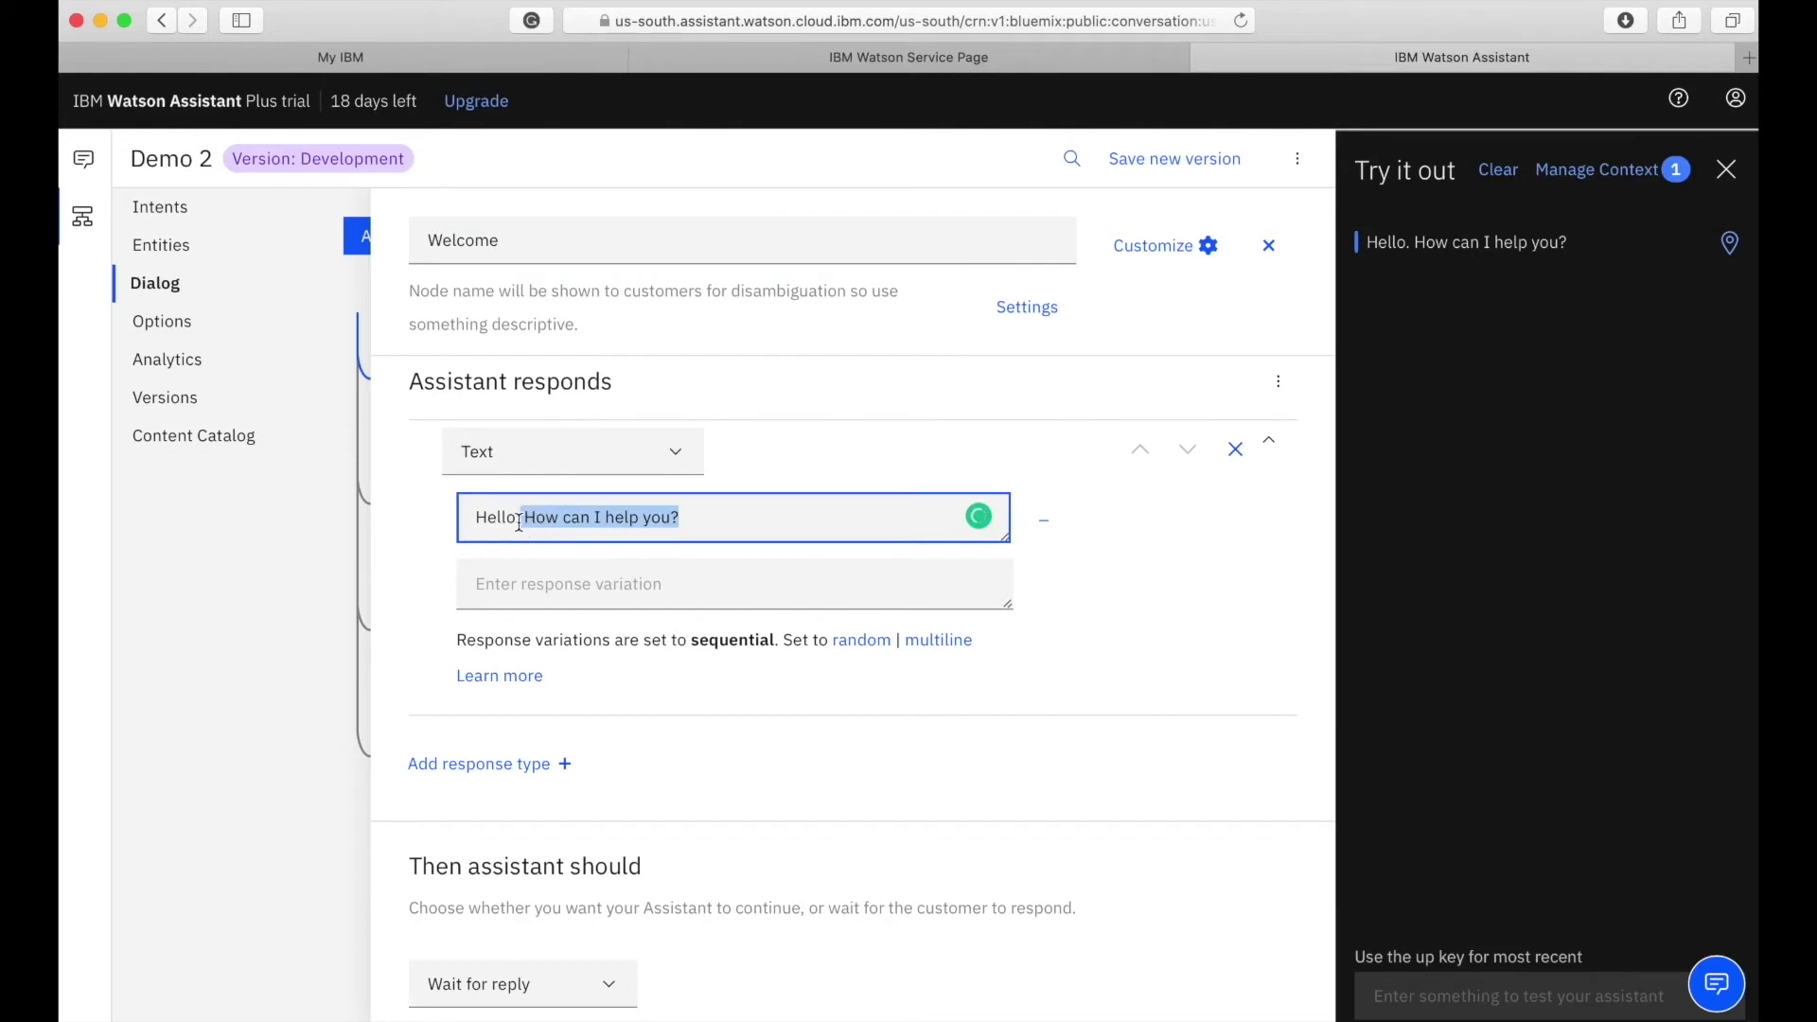
key(BackSpace)
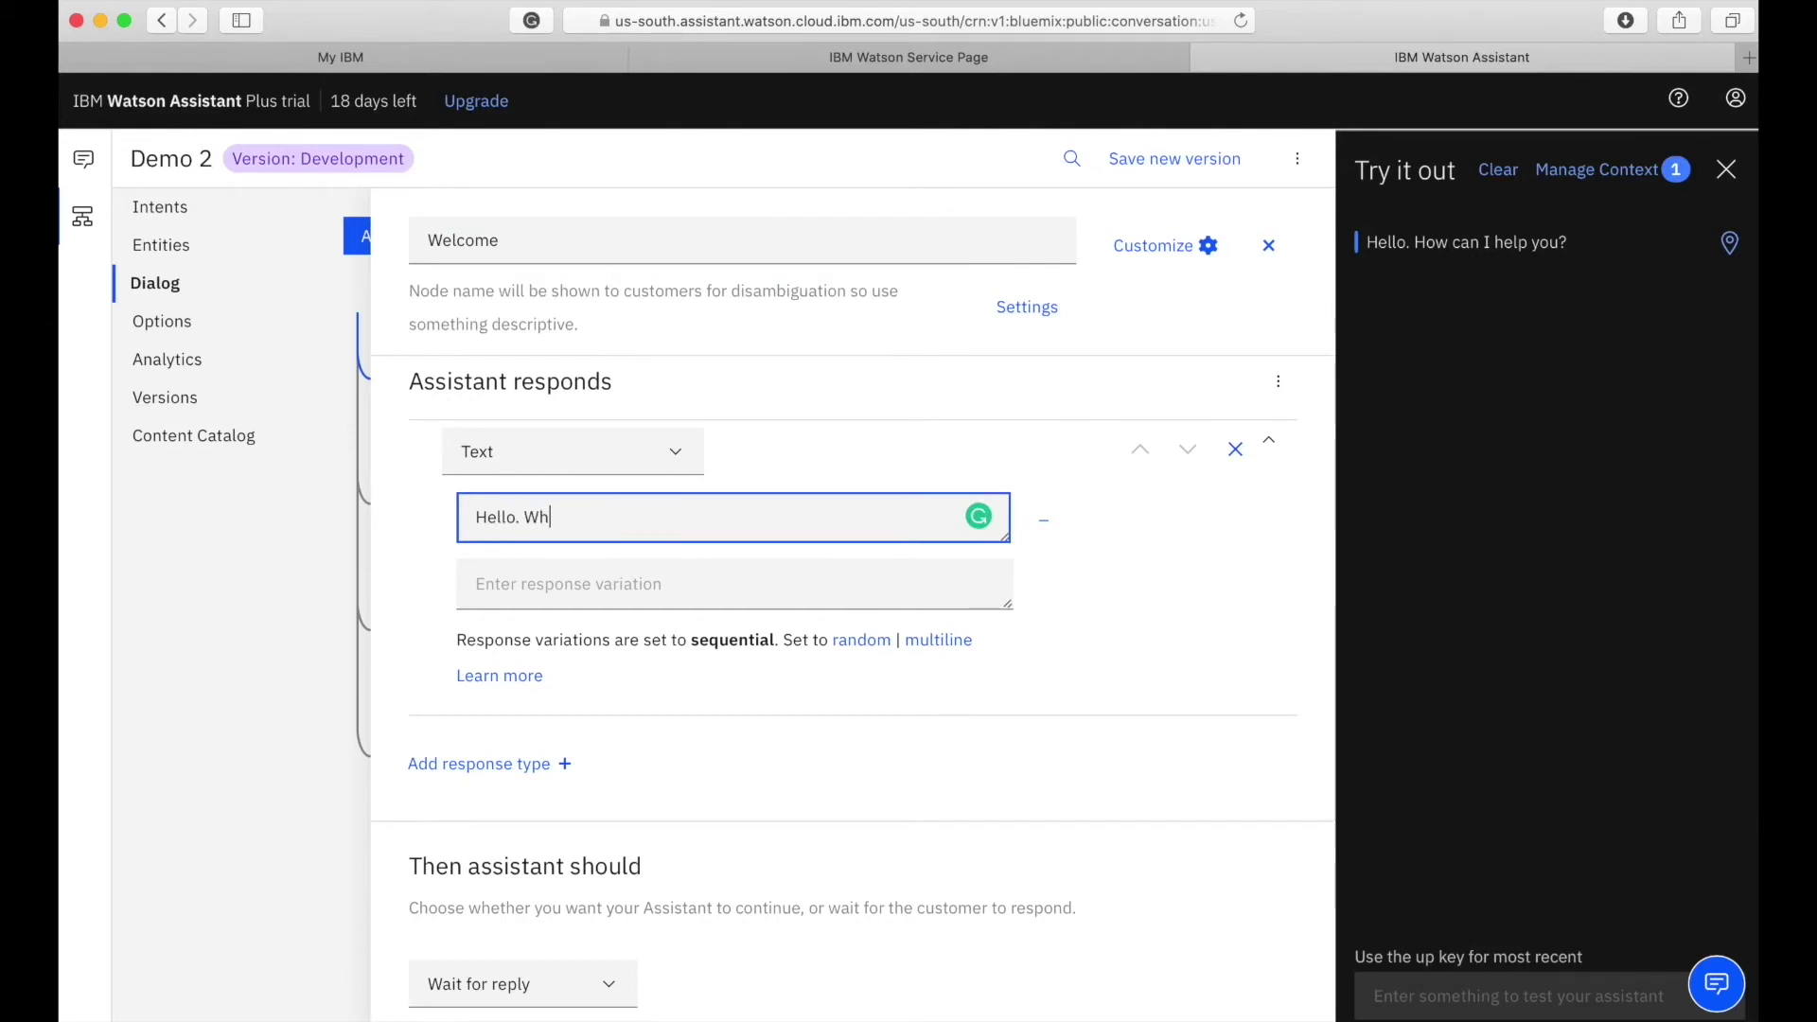
text(Who do I have the pleasure t)
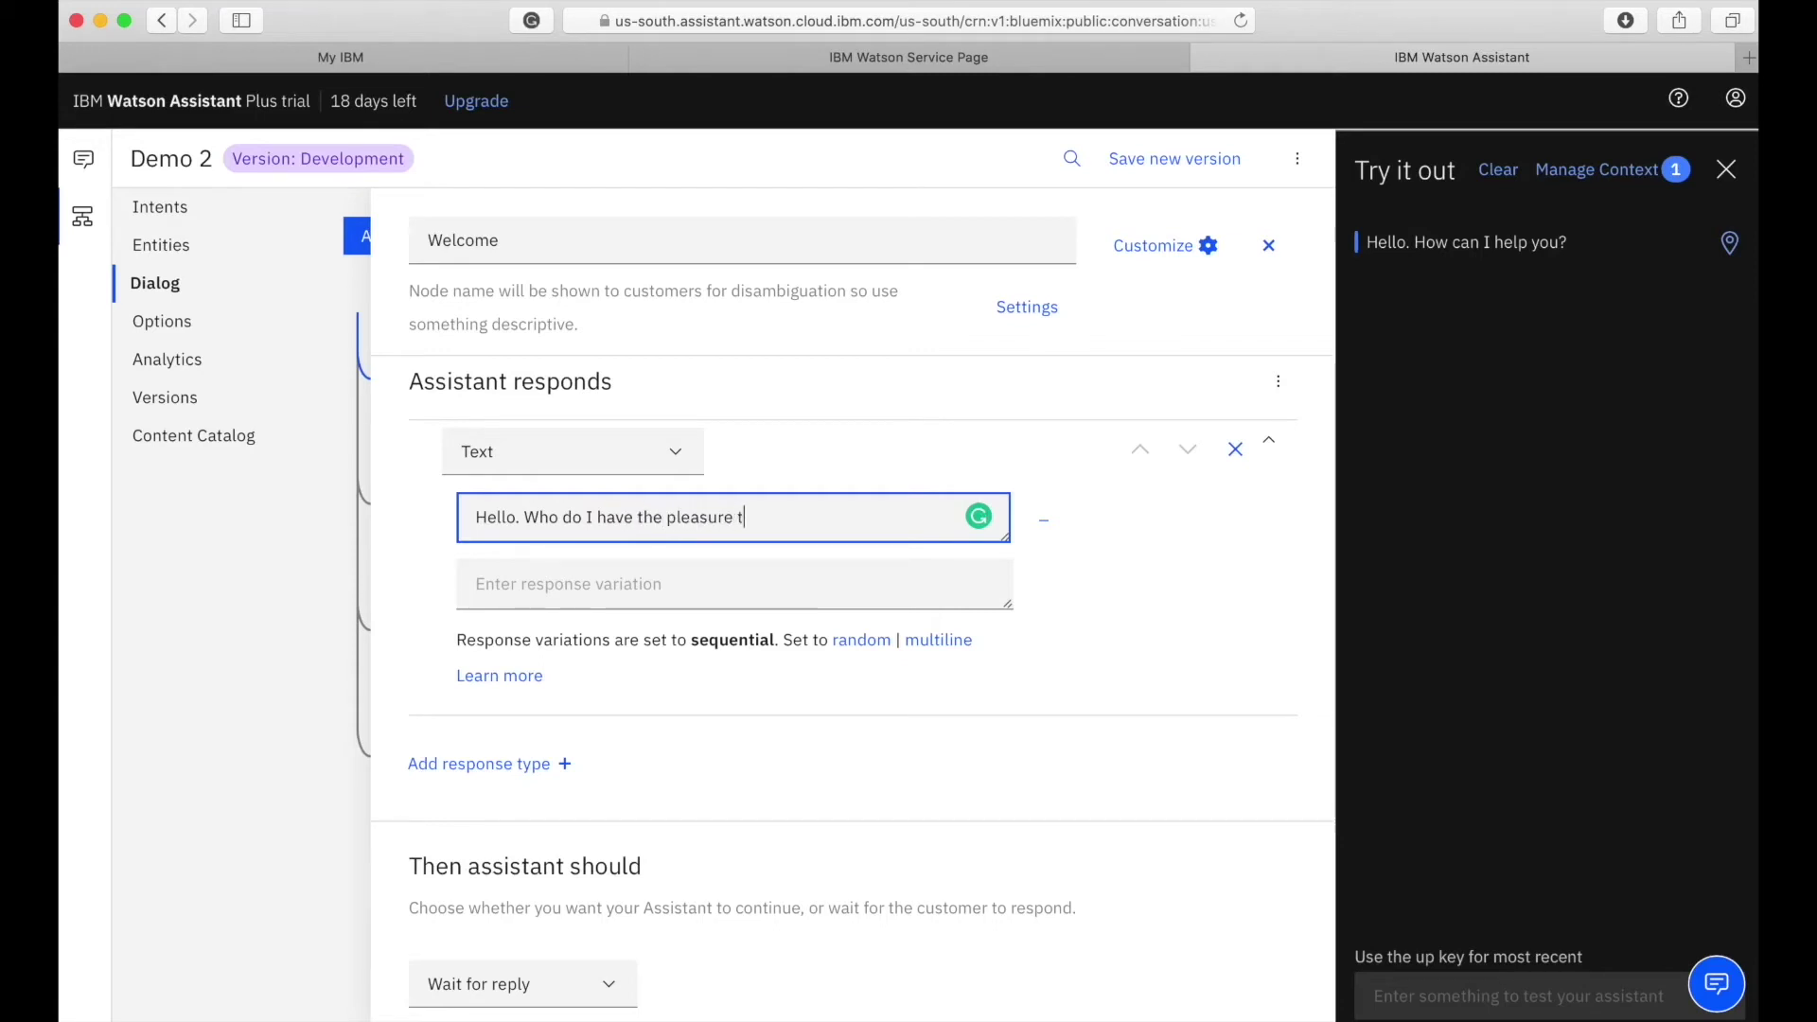
text(o talk today?)
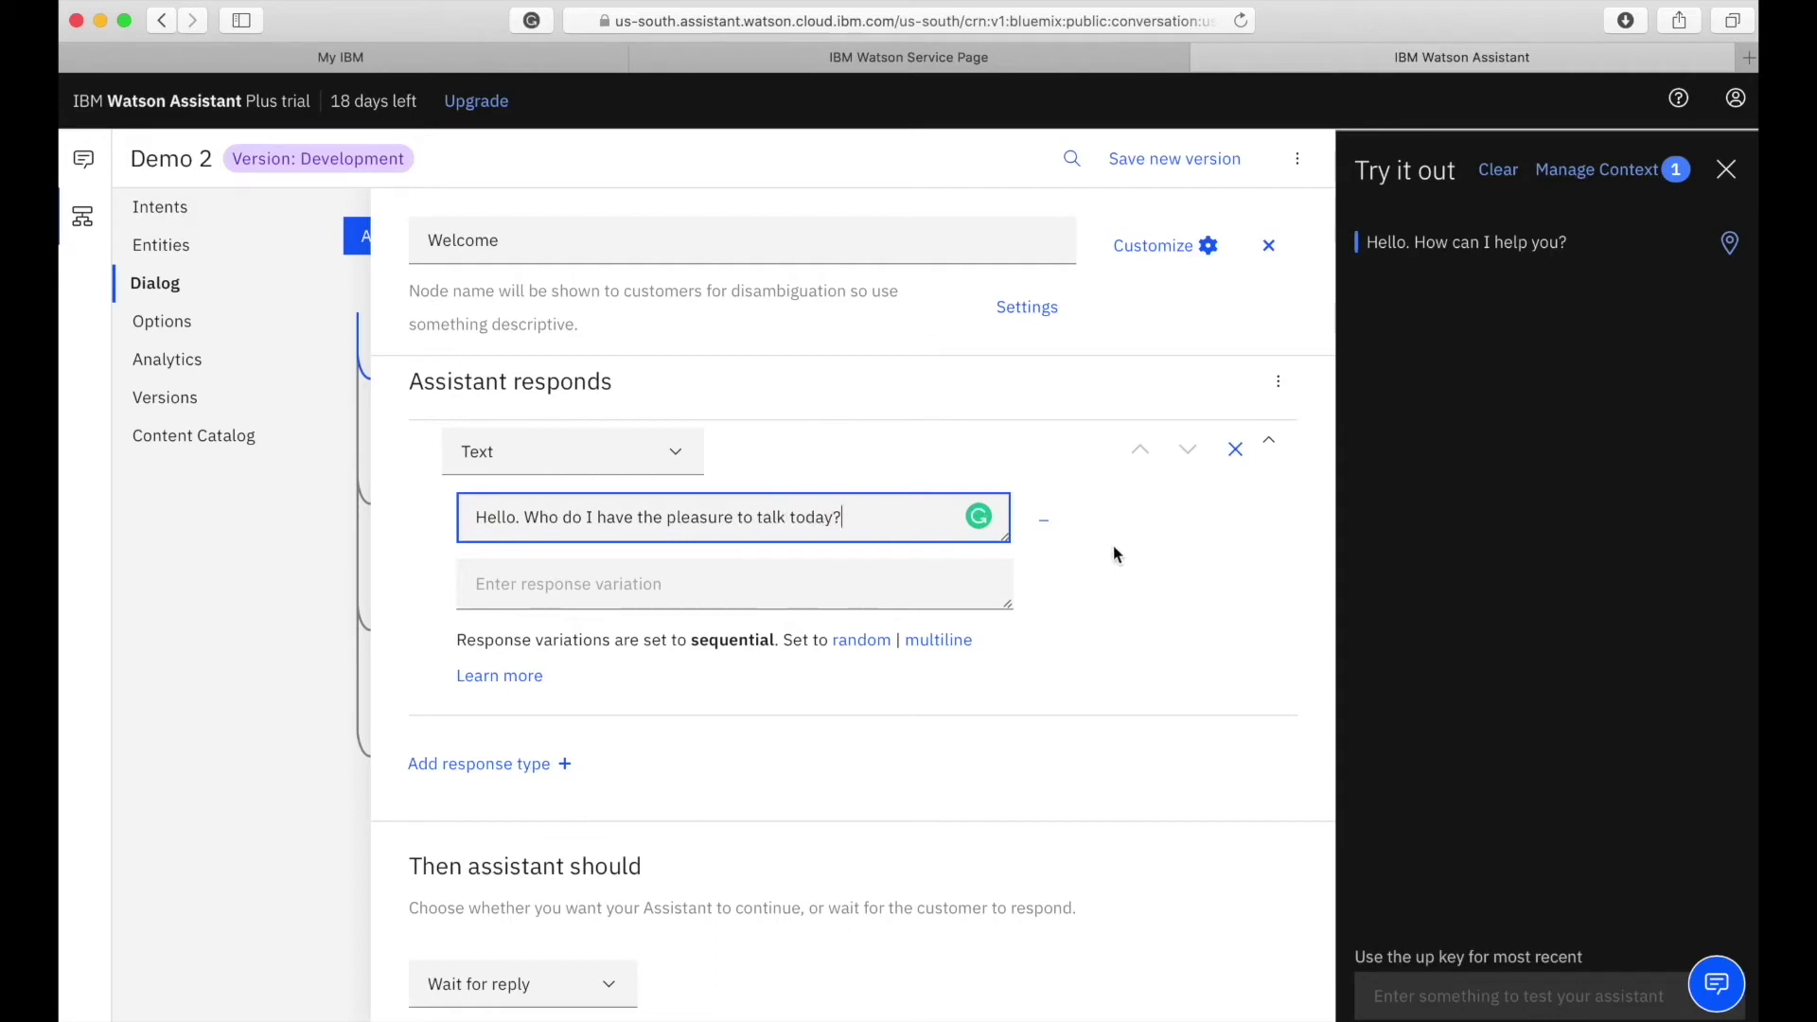
click(1167, 545)
click(221, 849)
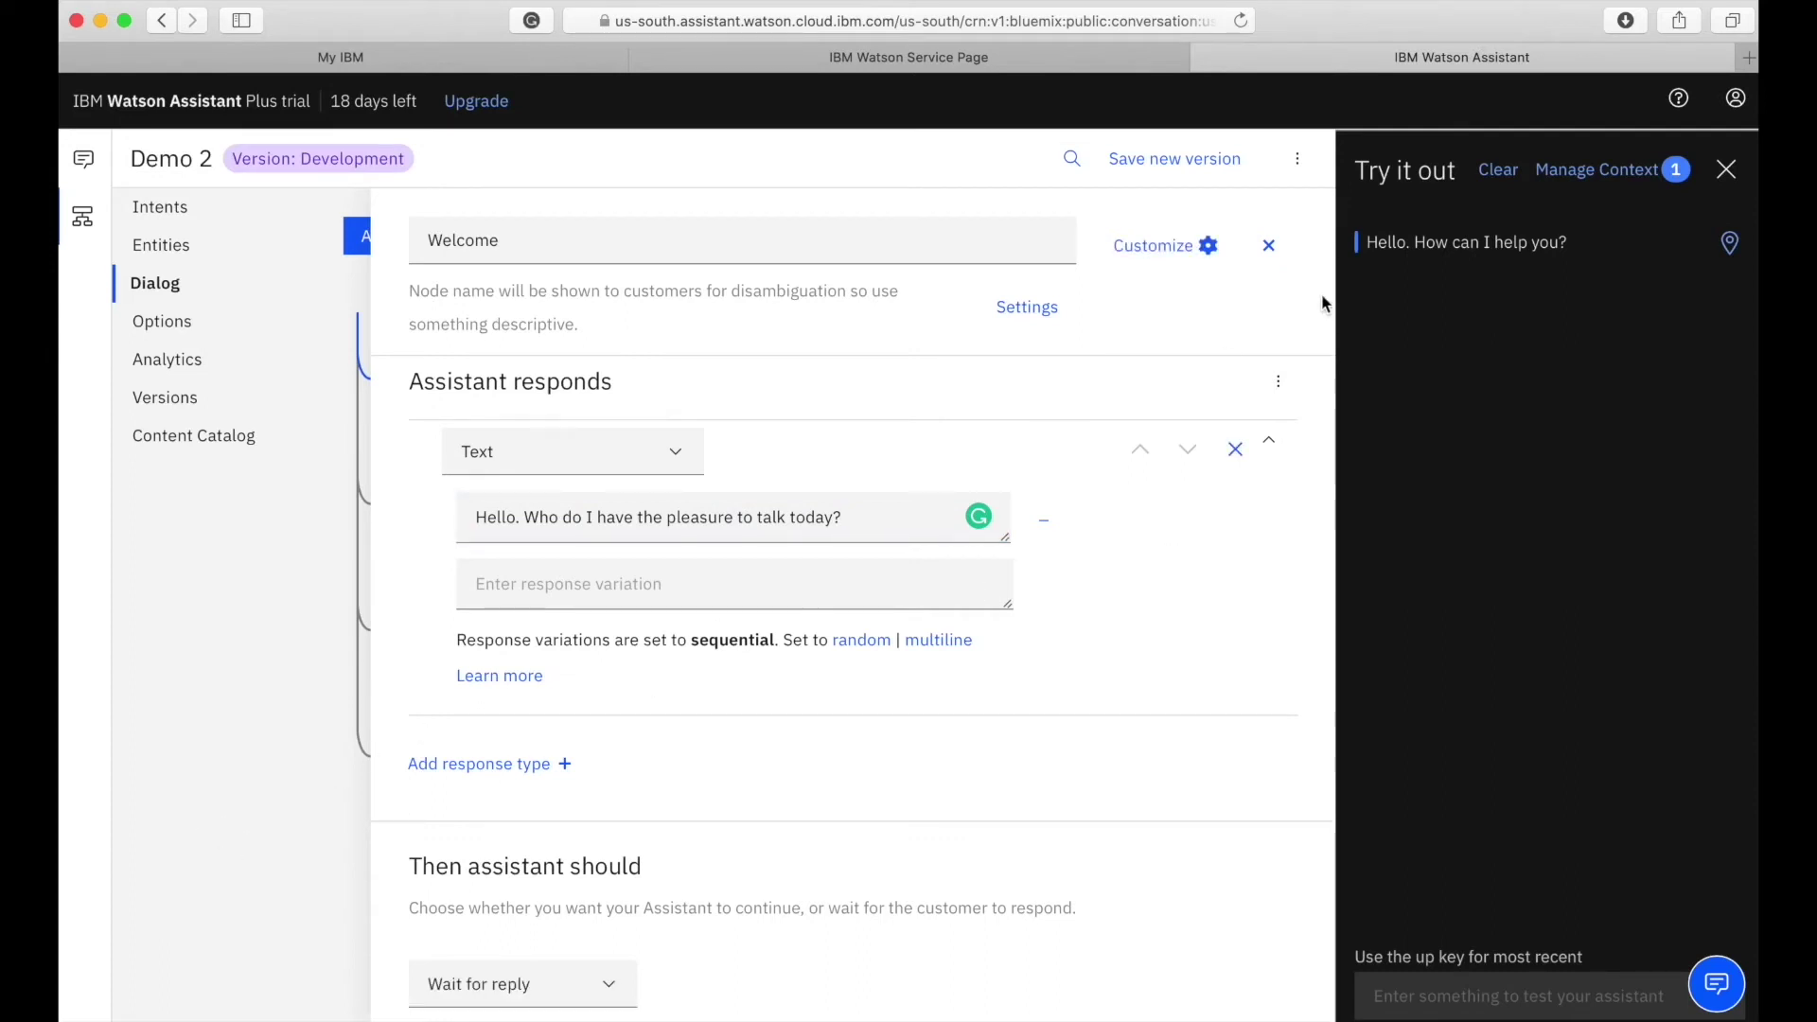
click(1513, 180)
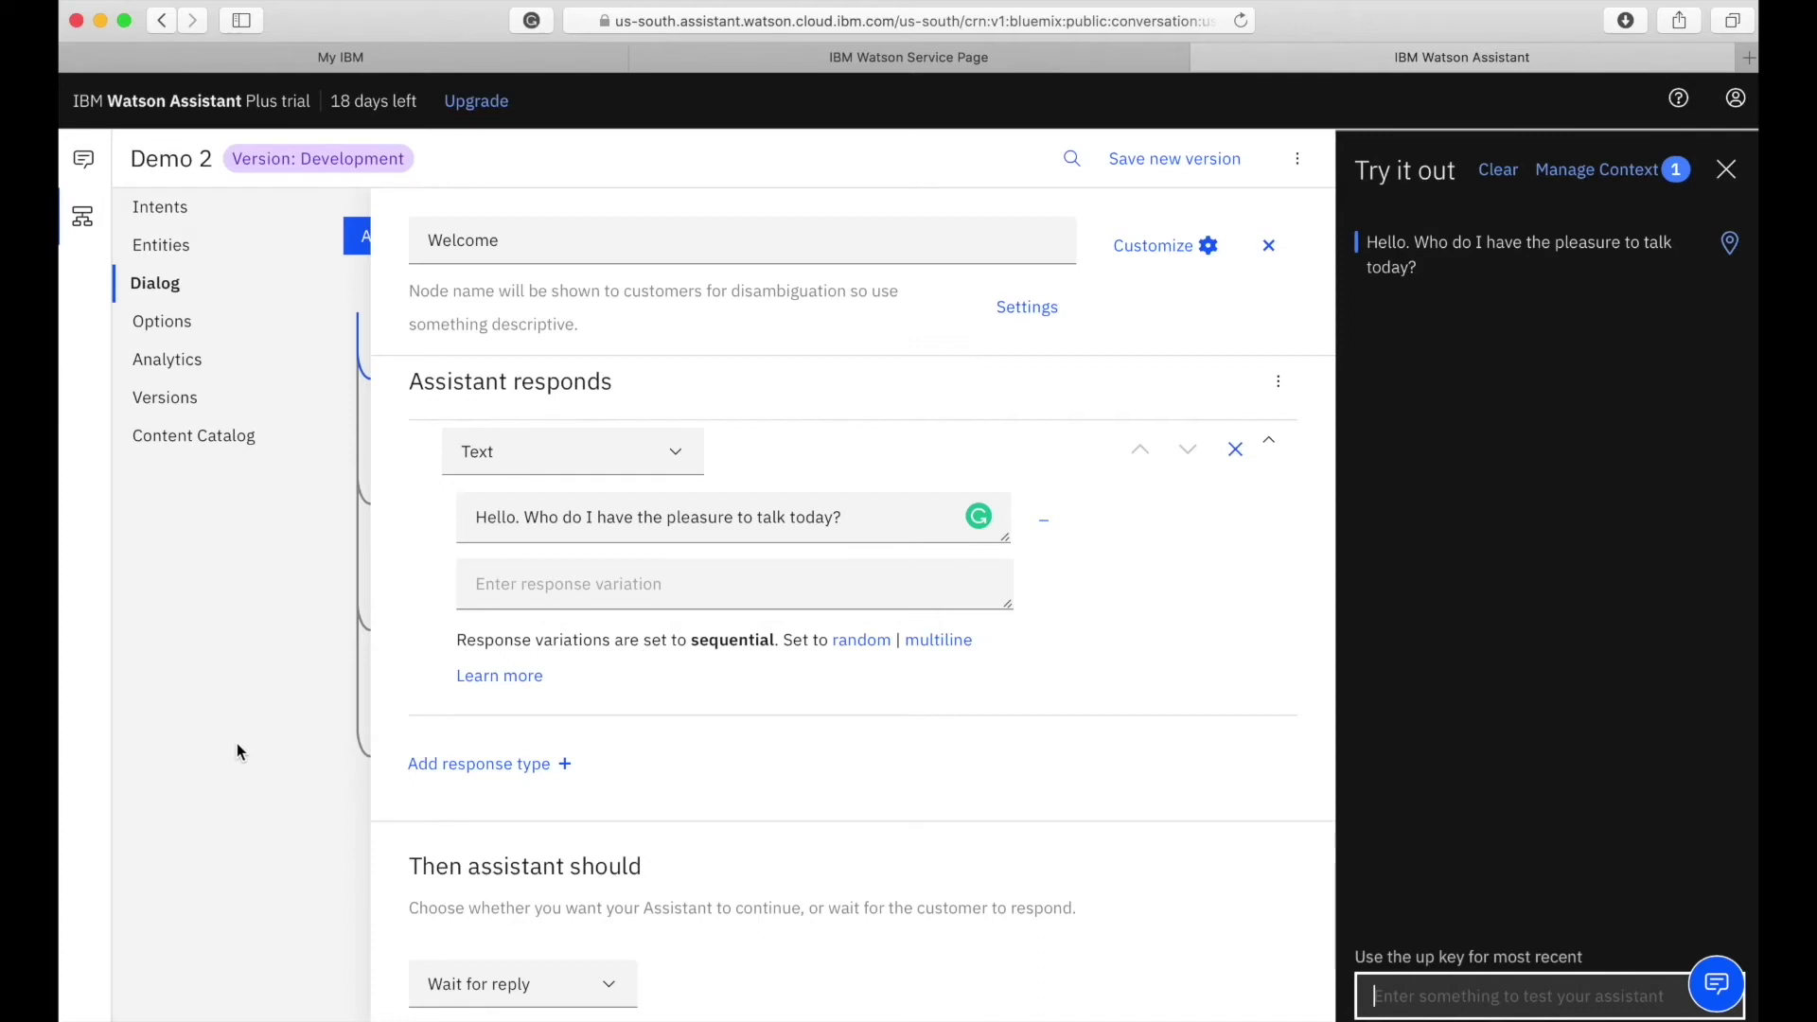
click(1271, 247)
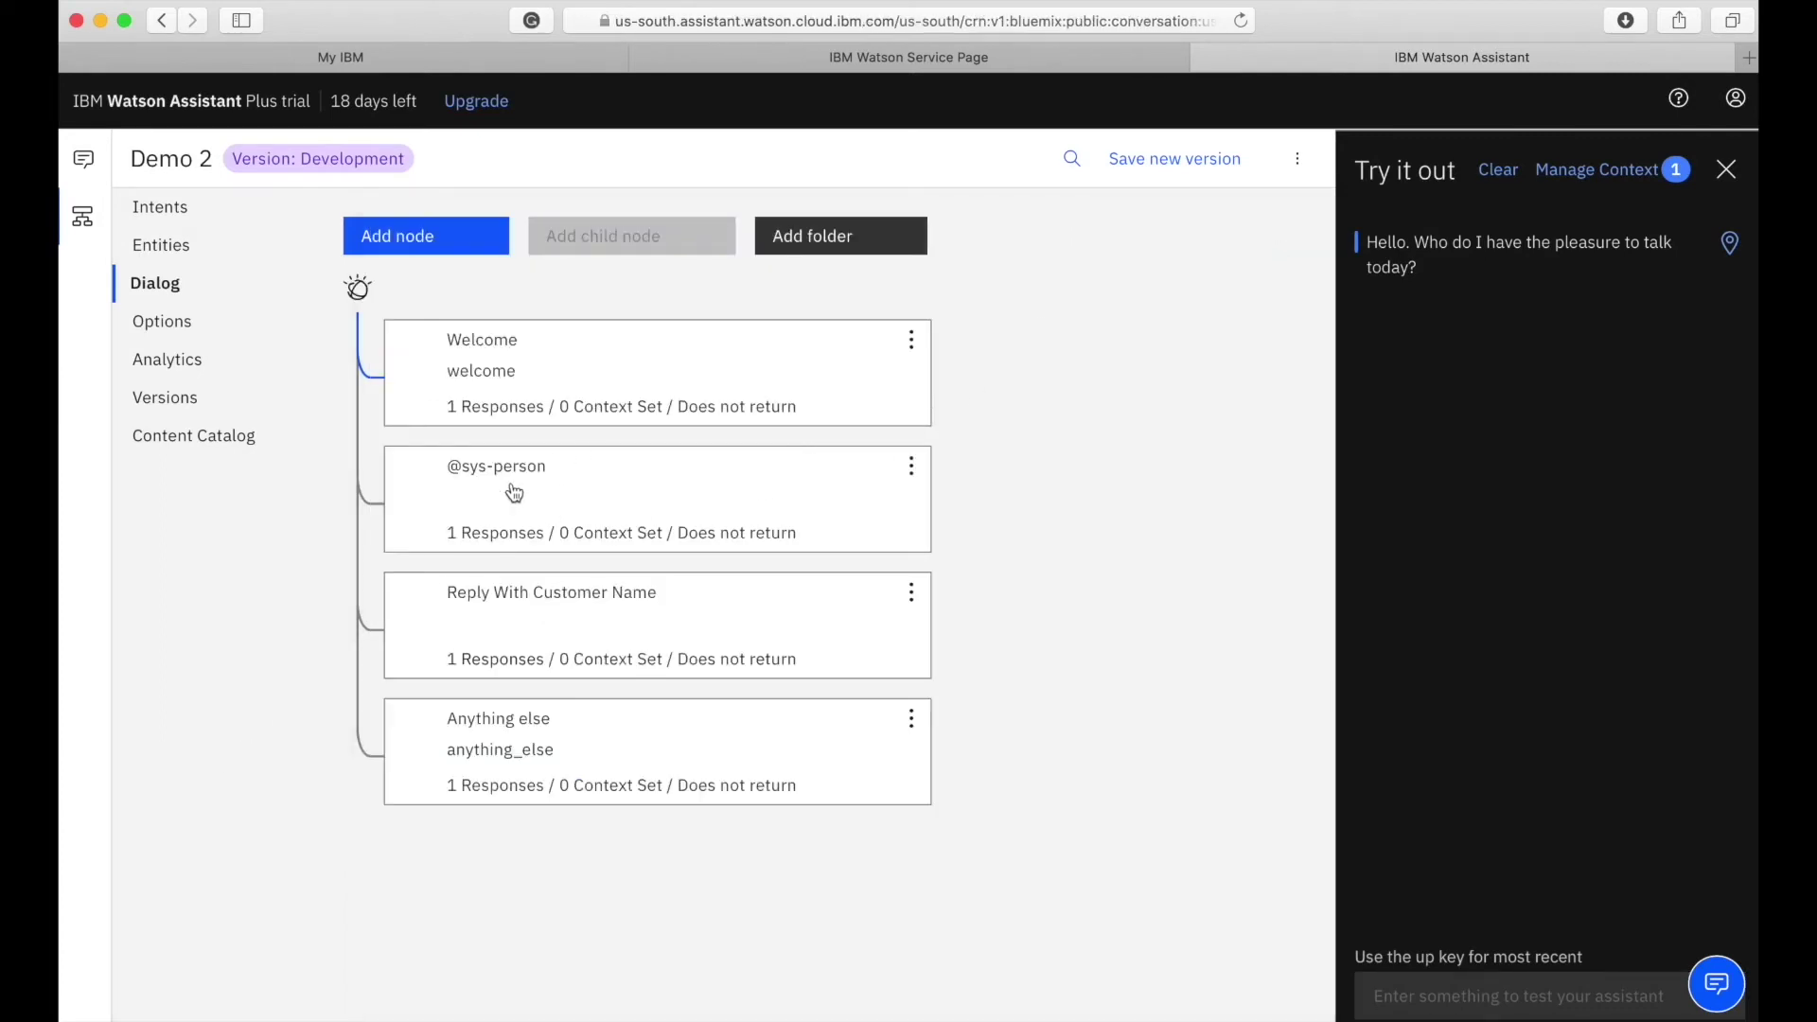
drag(59, 614, 0, 615)
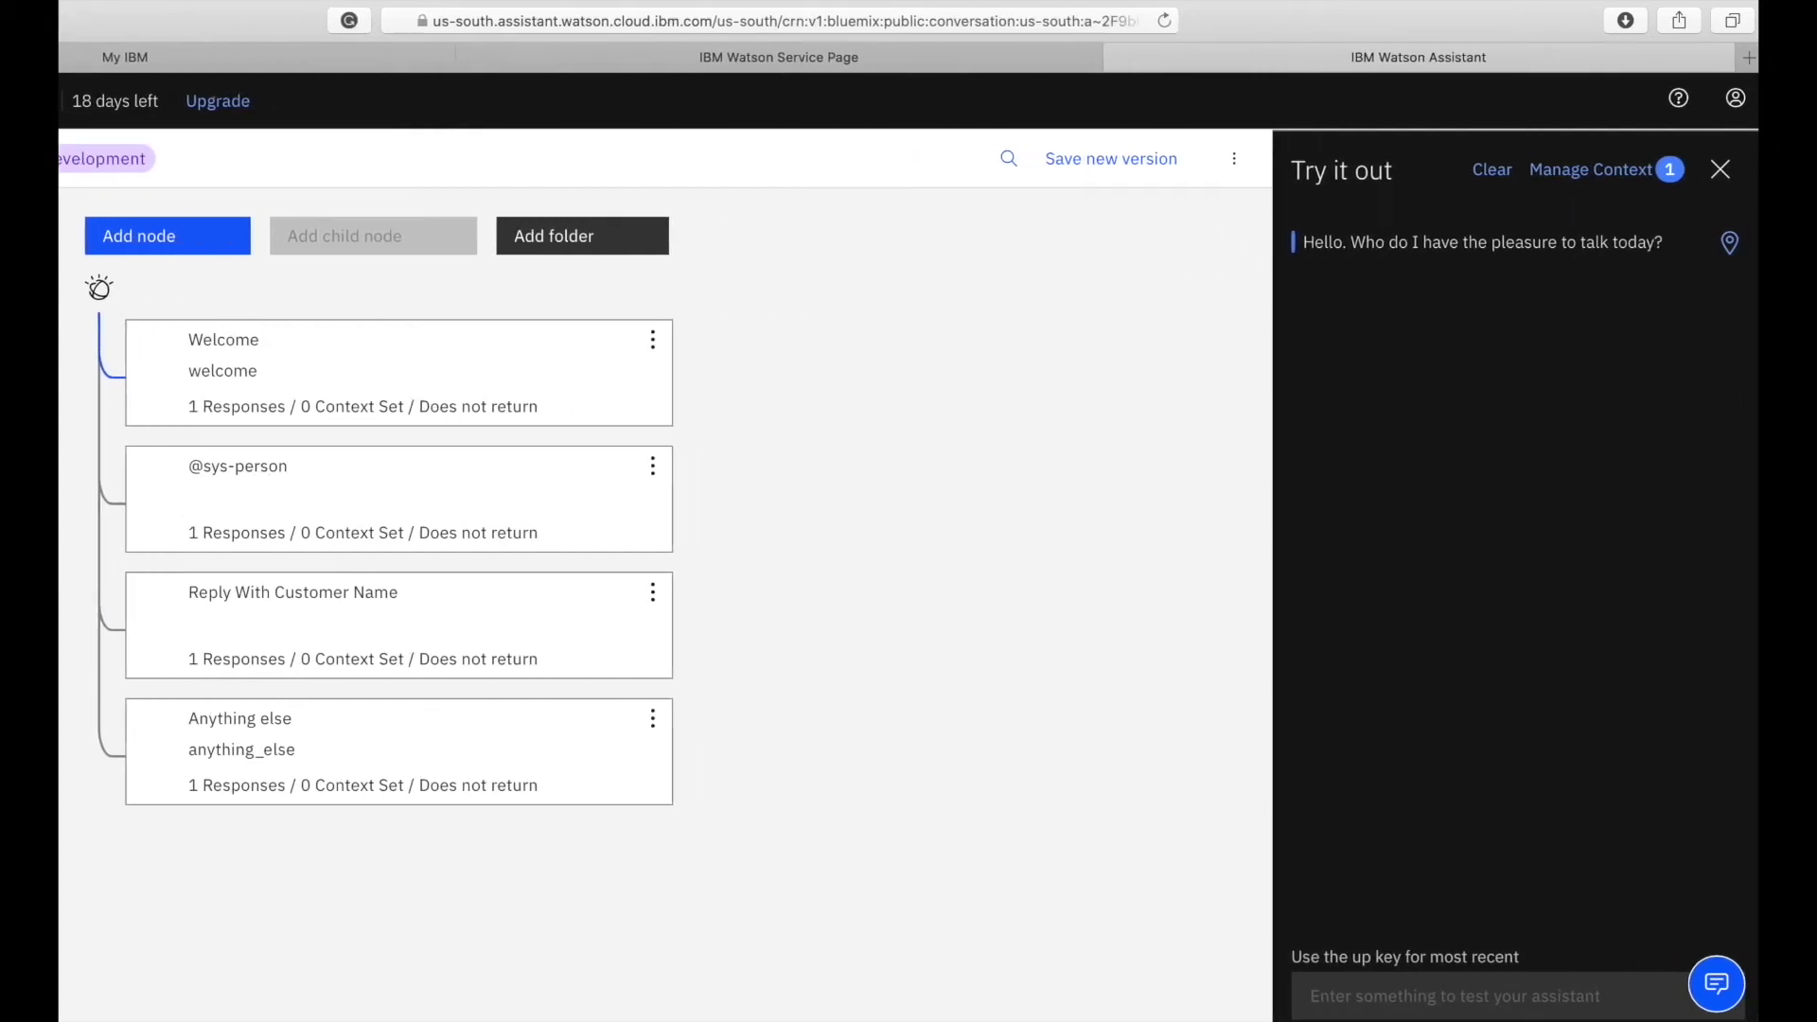
click(235, 518)
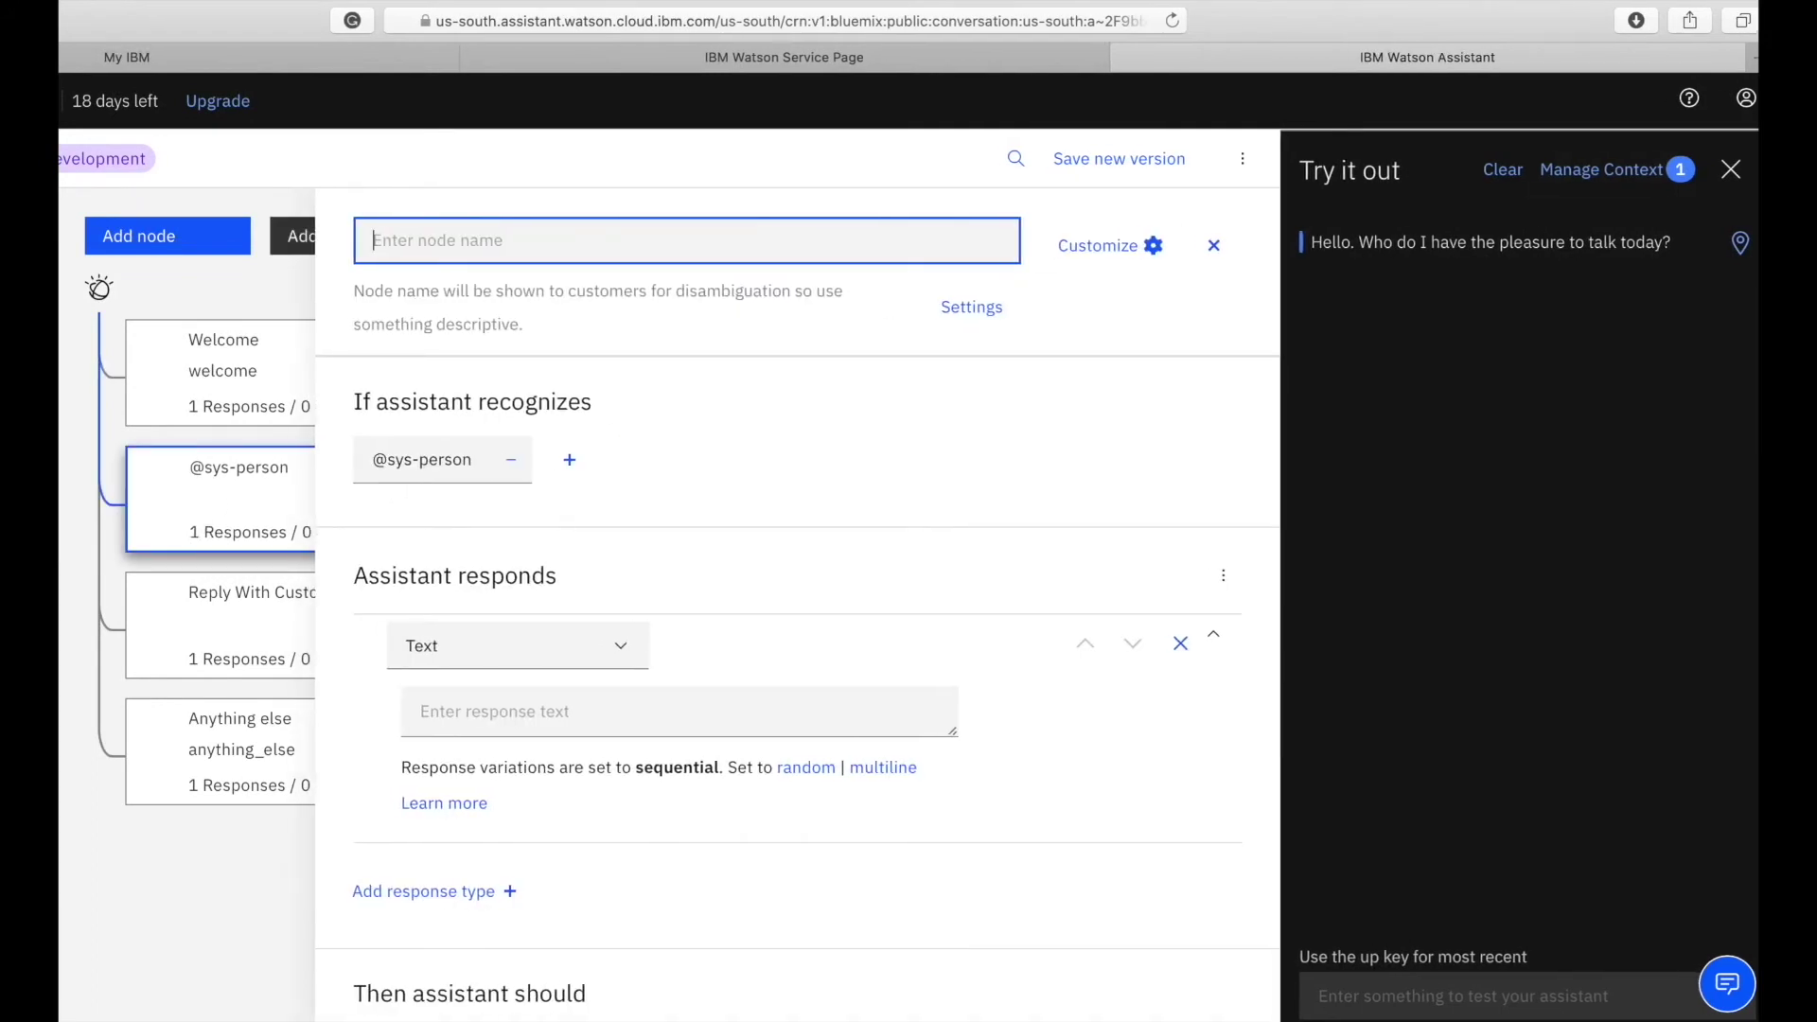
click(176, 856)
click(259, 370)
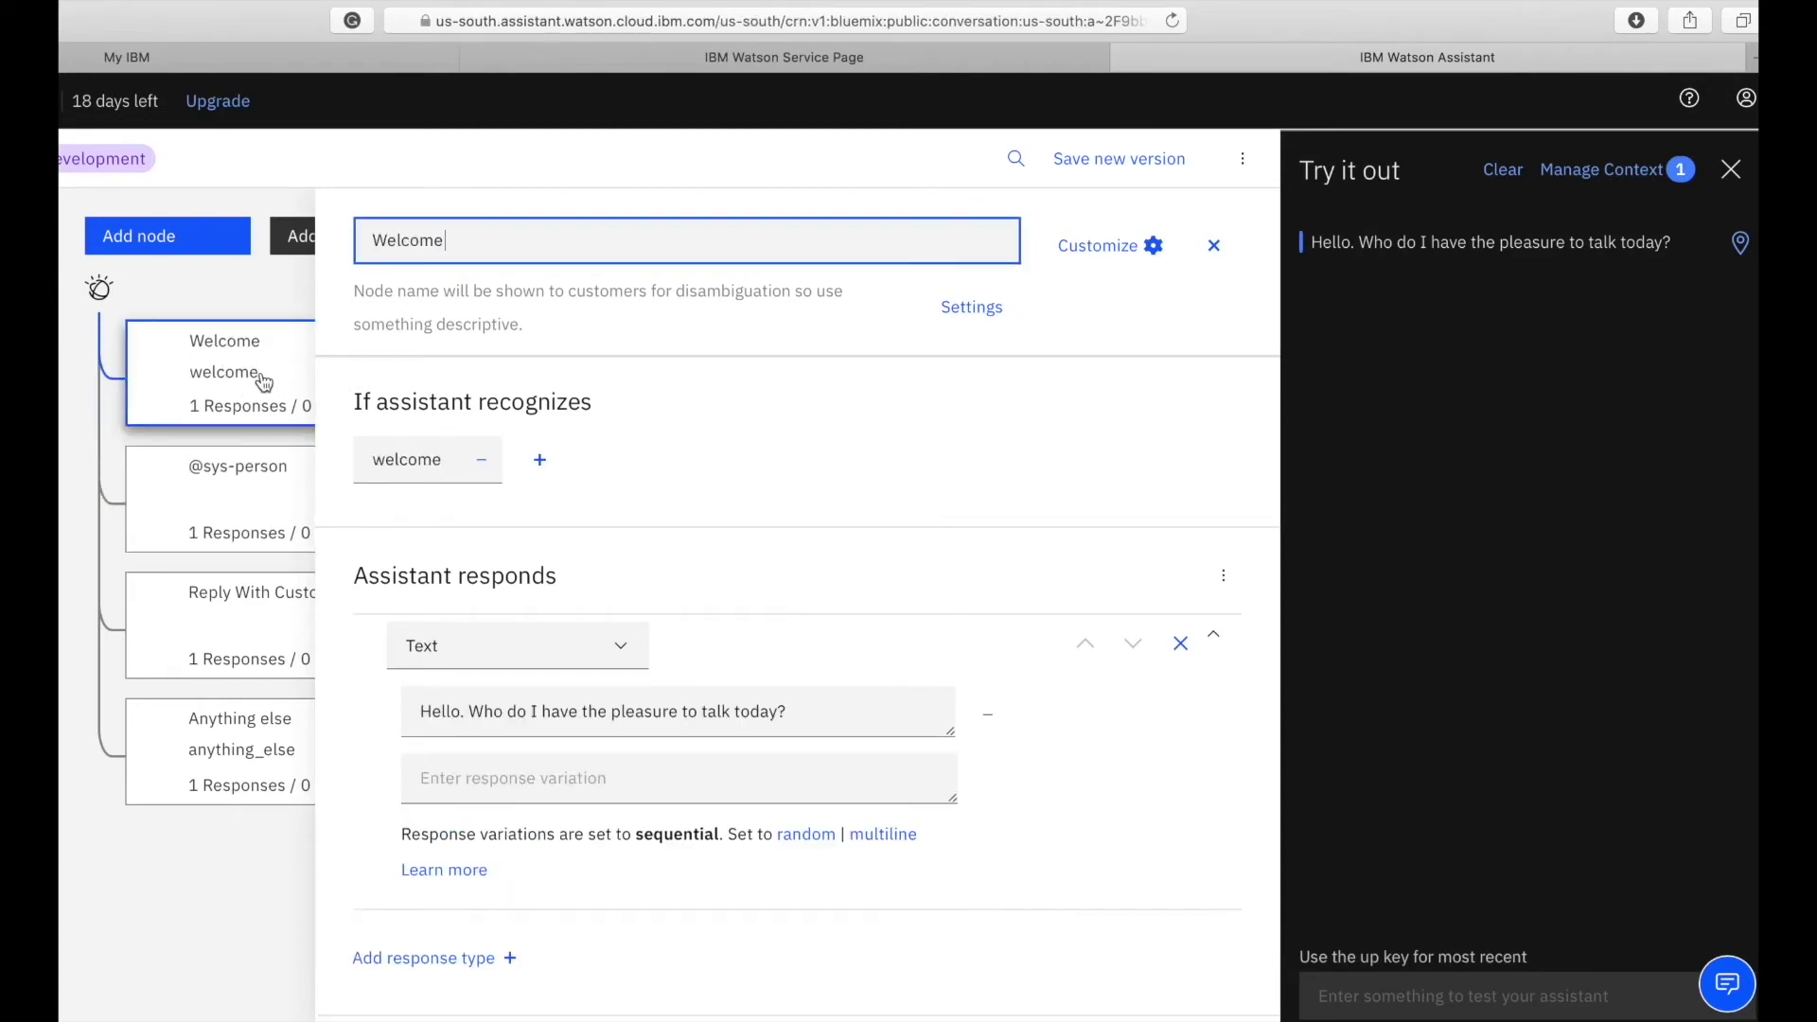
drag(415, 711, 806, 719)
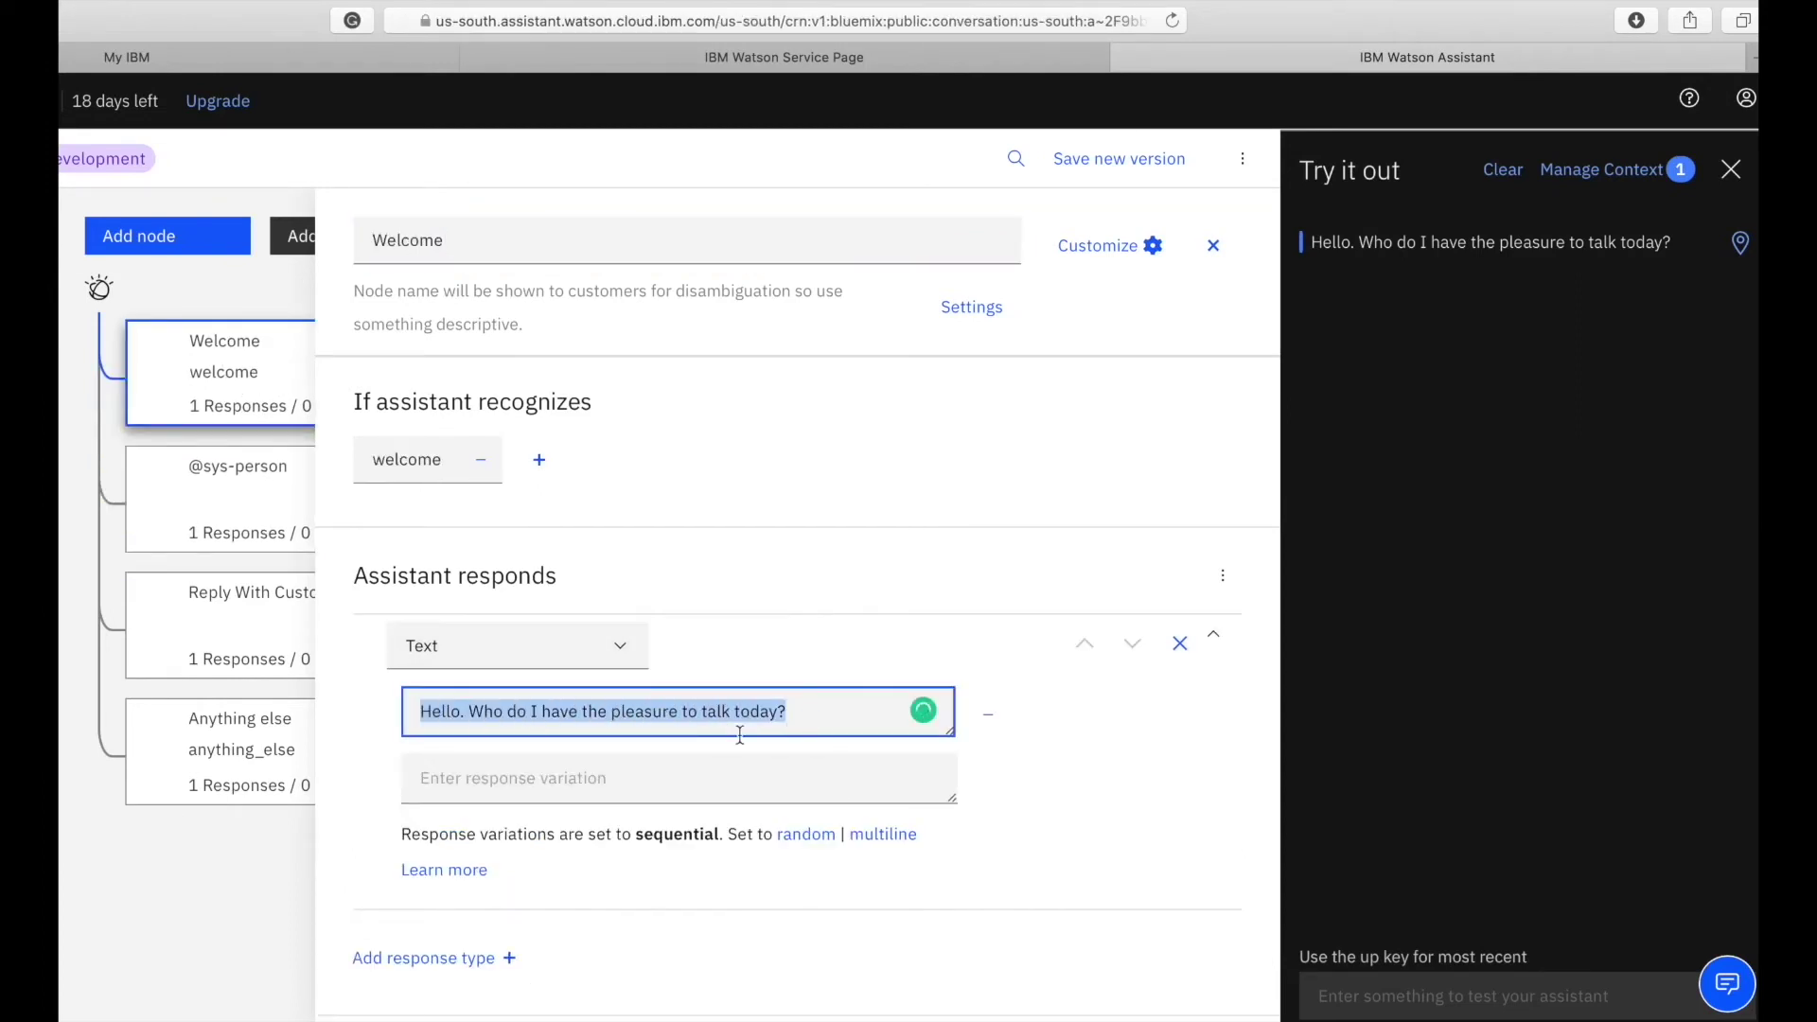
click(1210, 246)
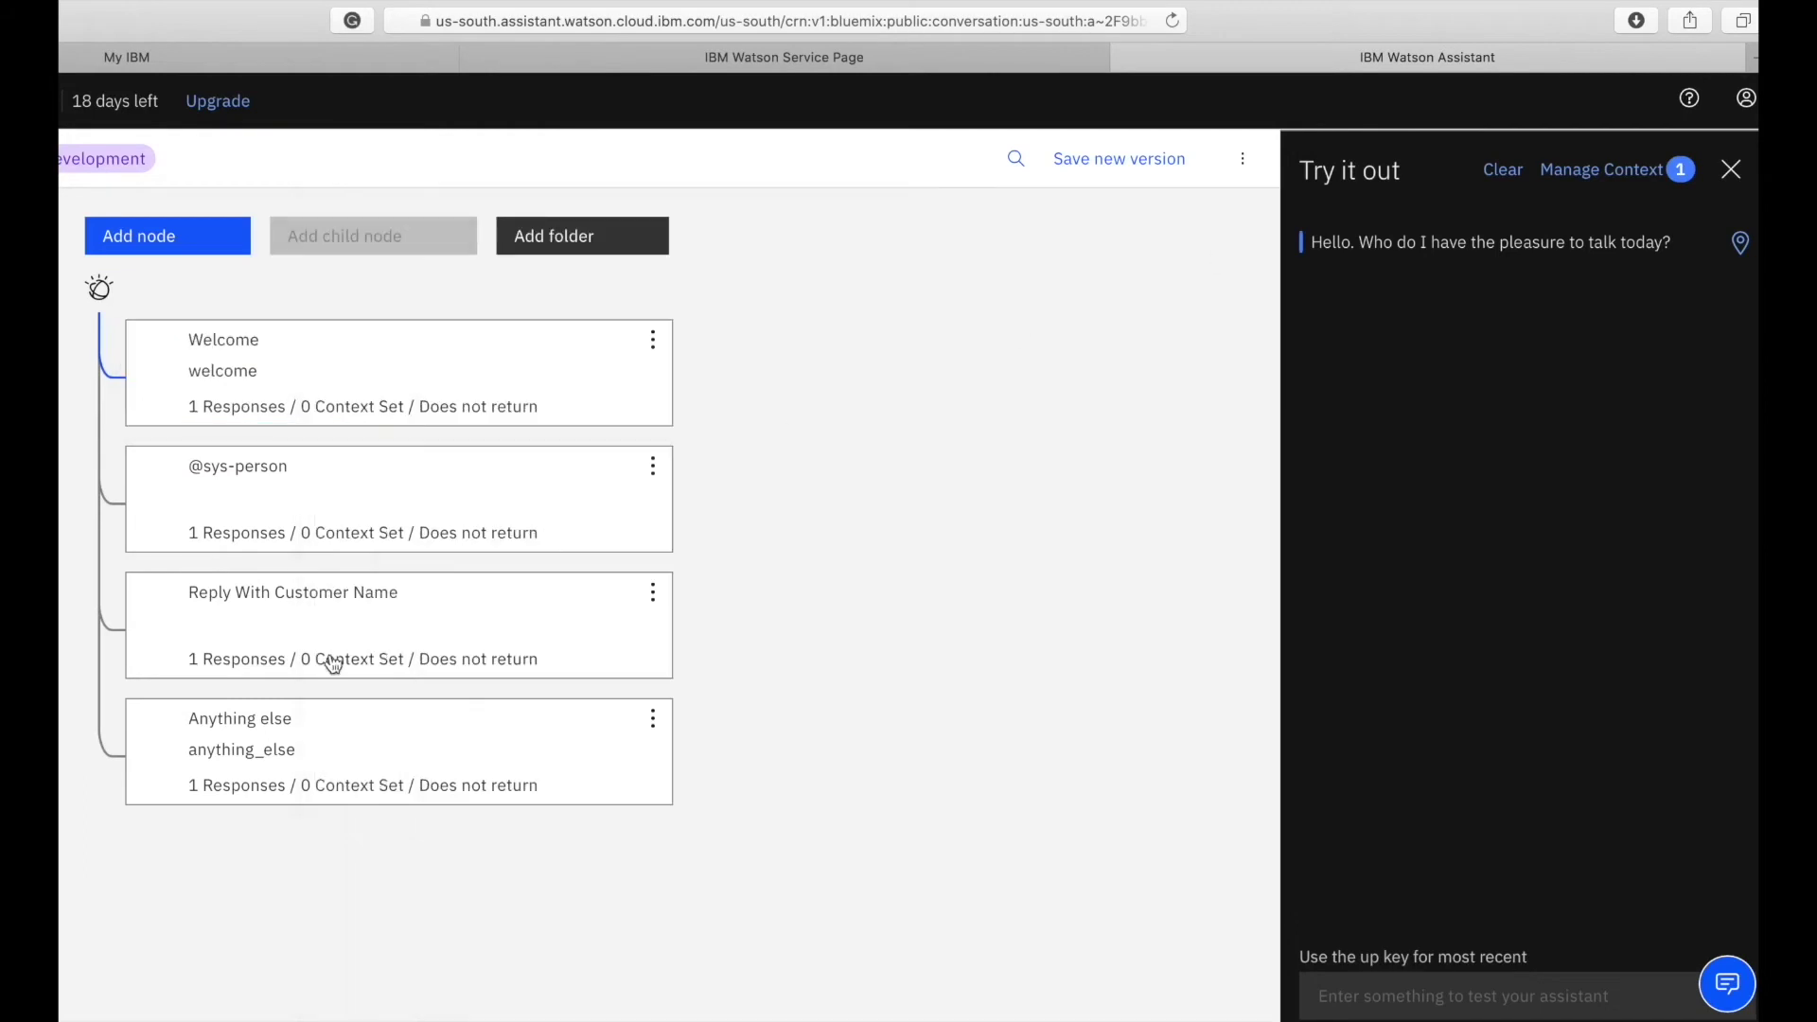
click(347, 466)
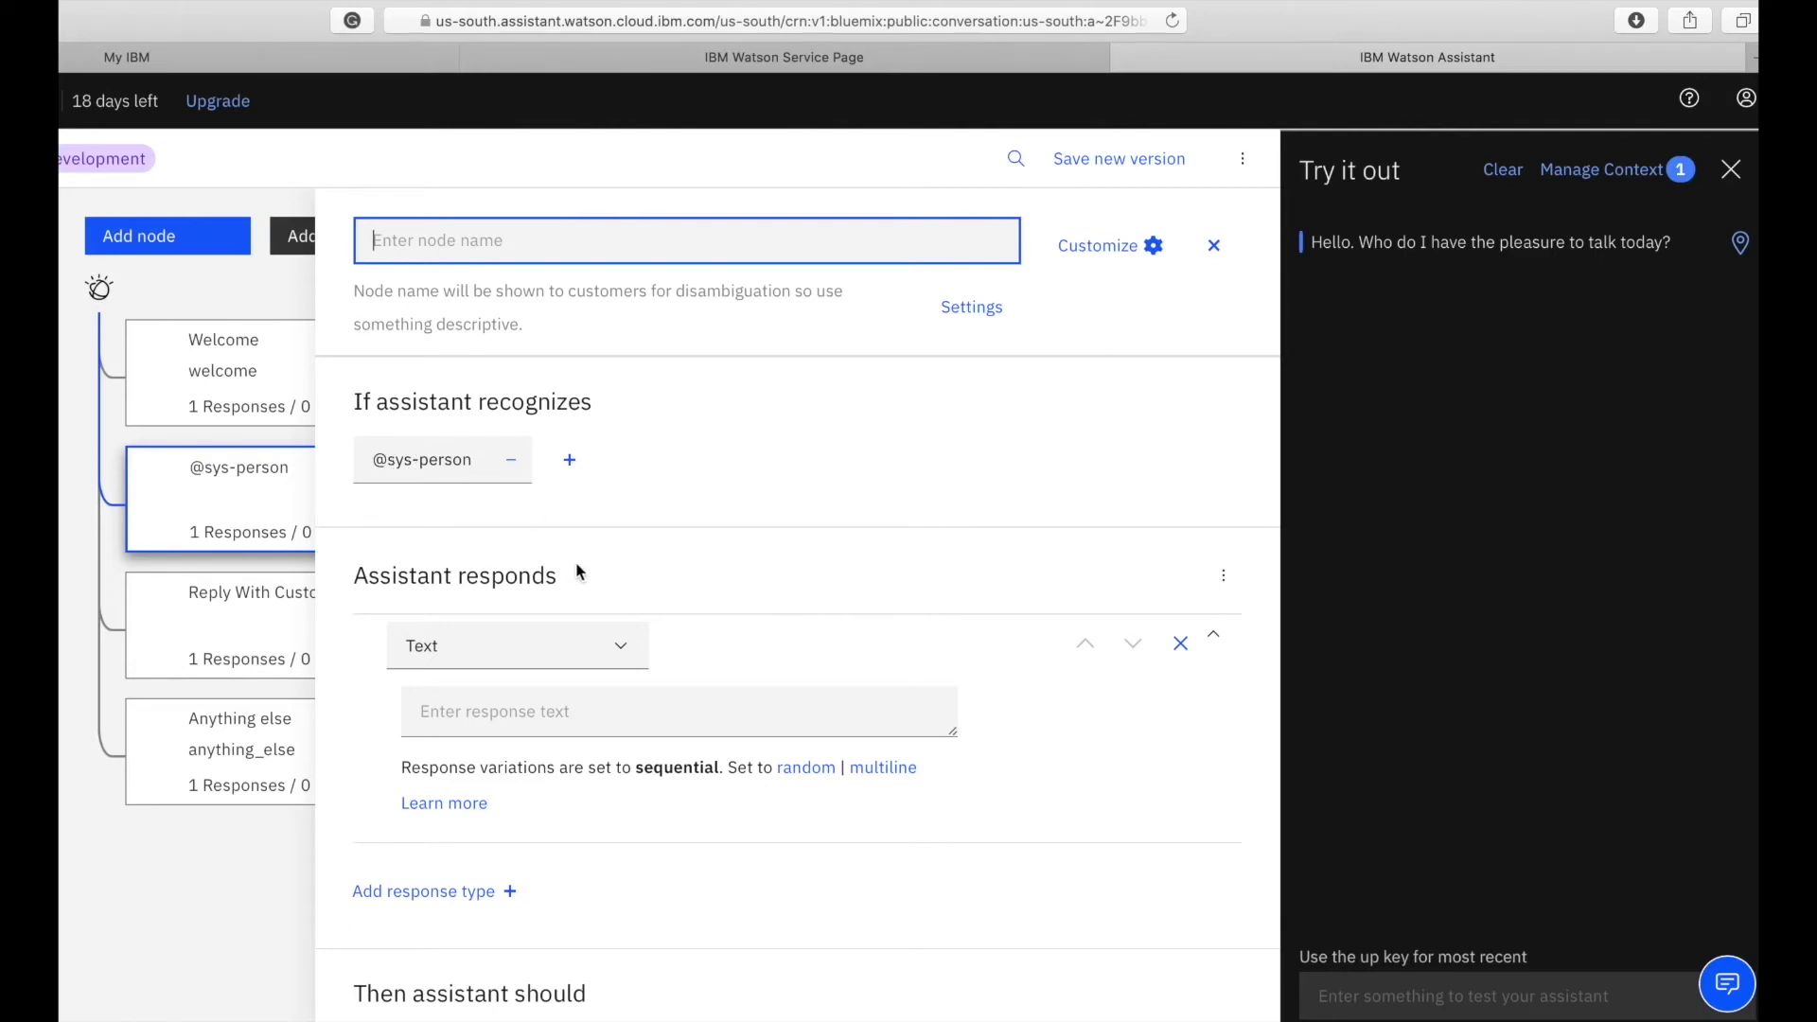
scroll(530, 673, down, 5)
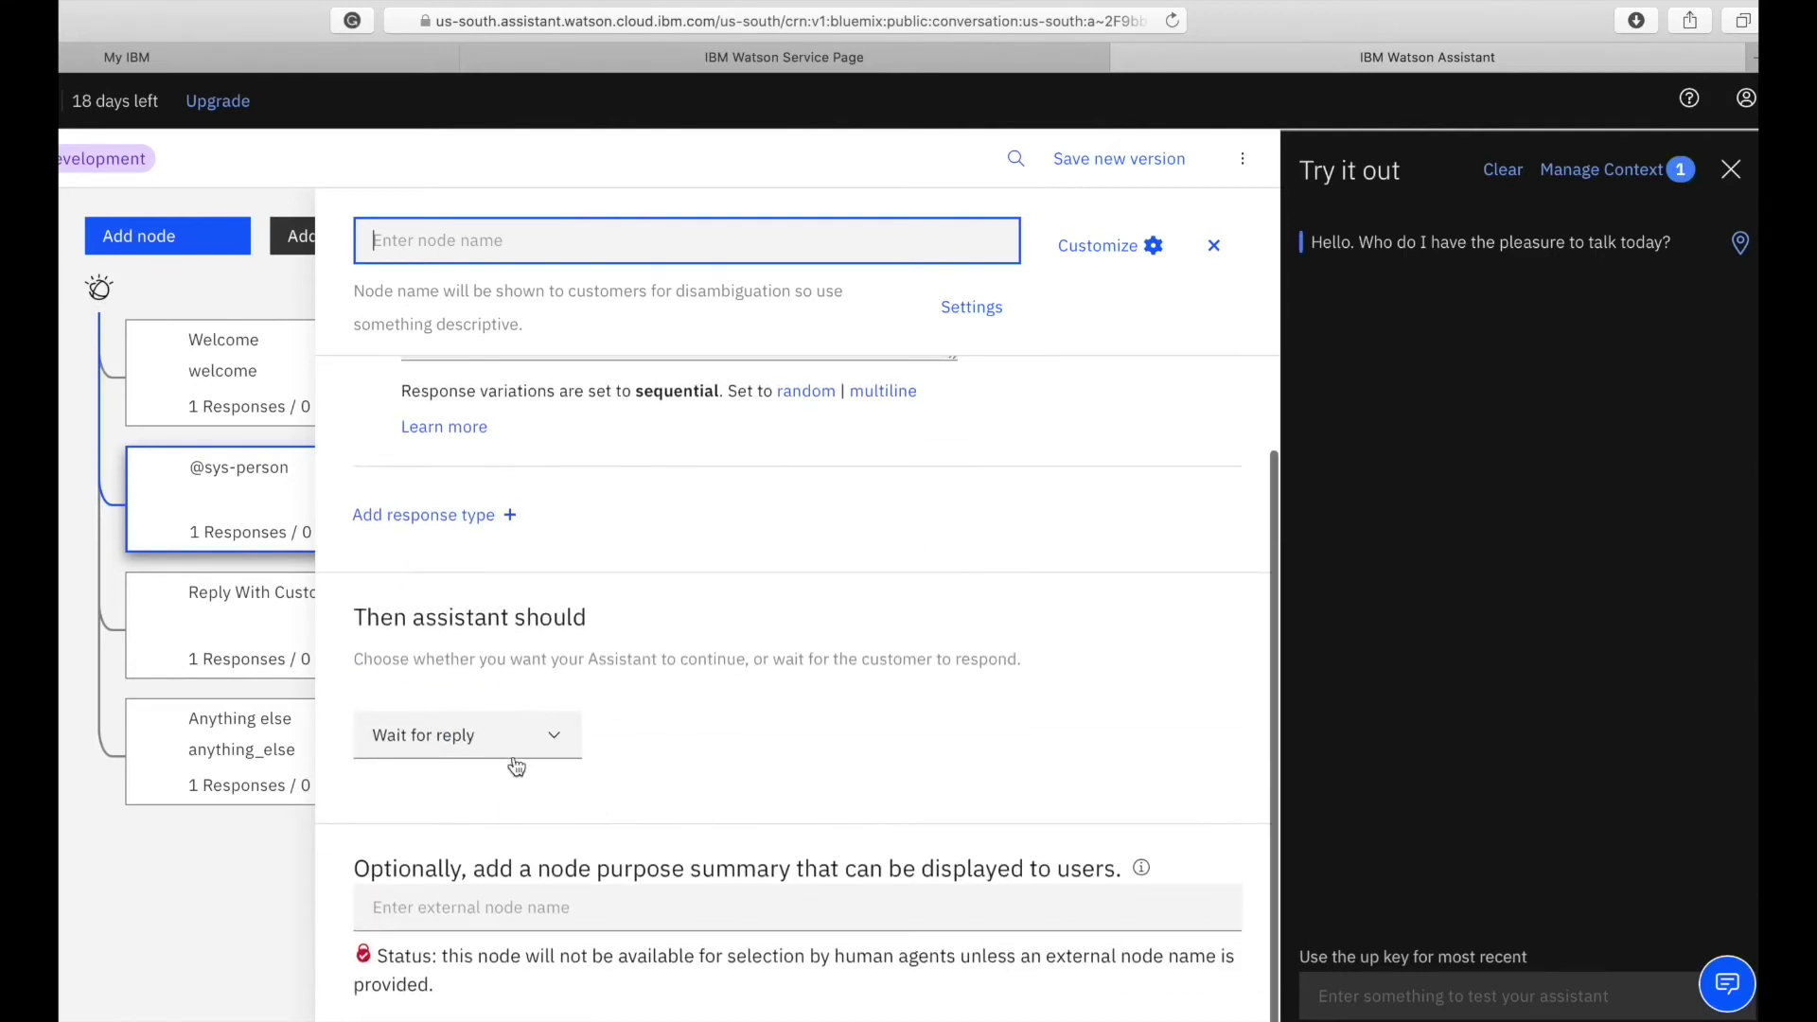
click(530, 735)
click(471, 830)
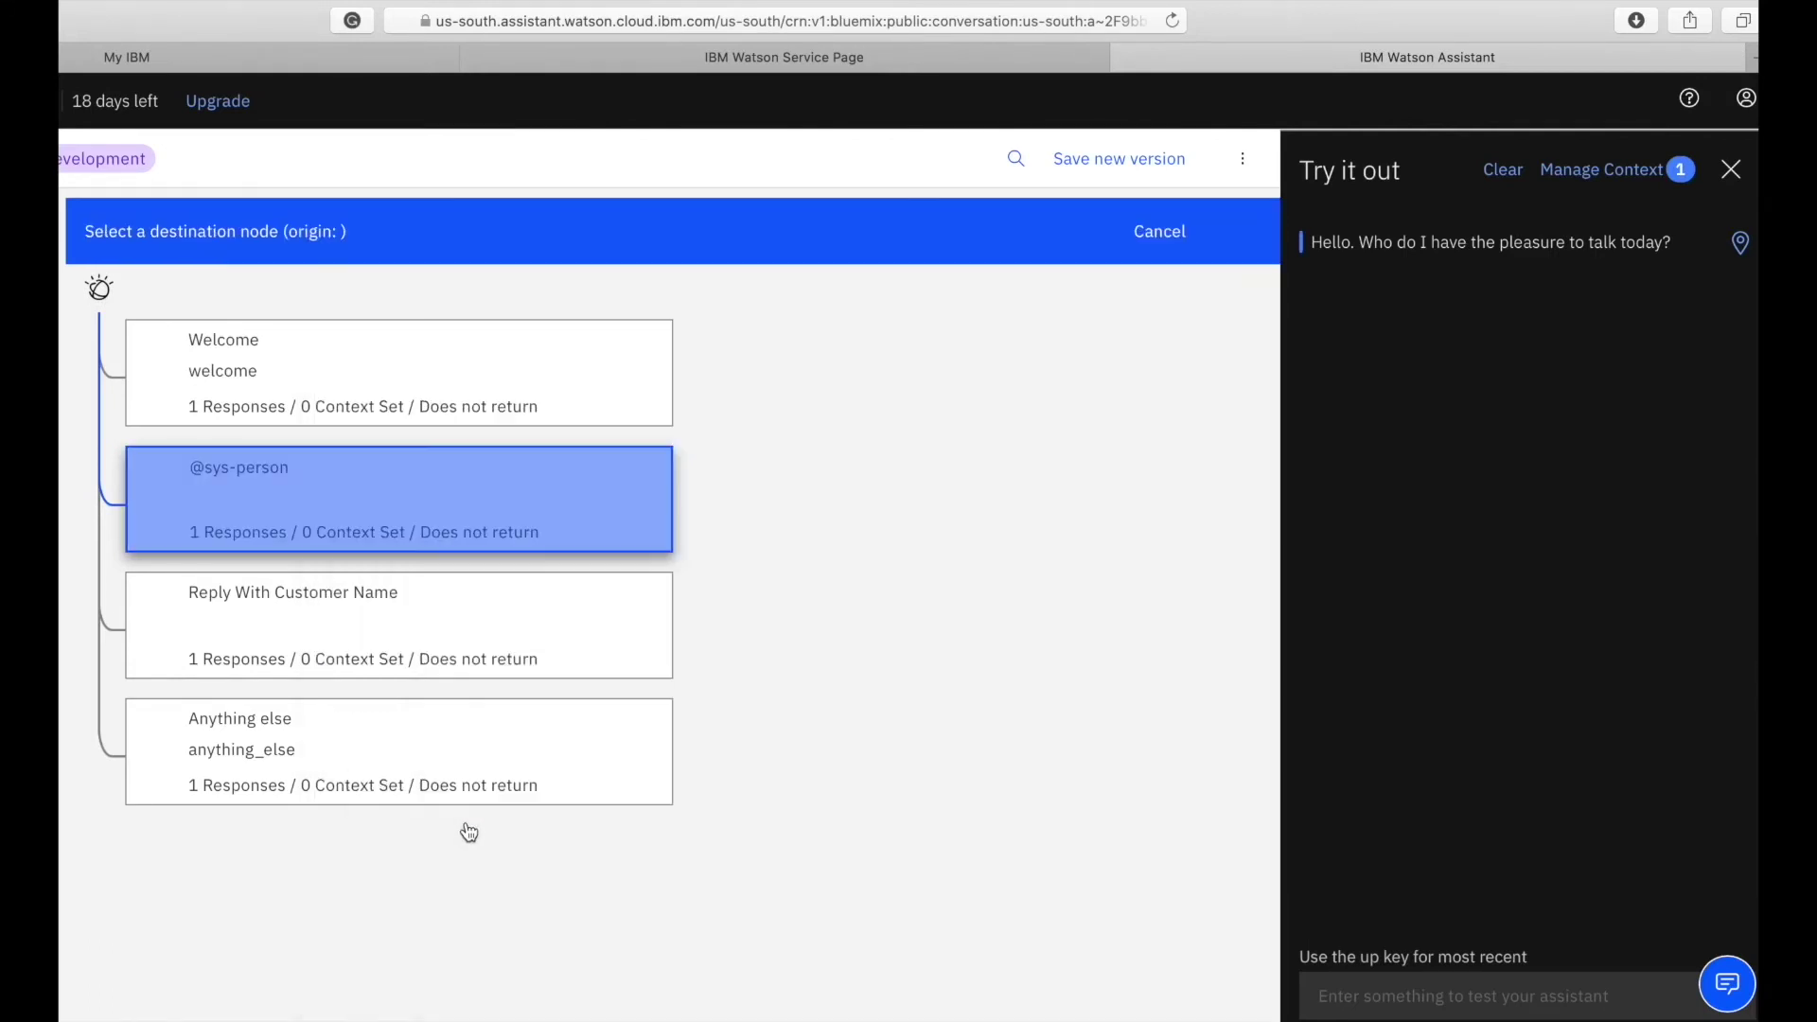
click(522, 621)
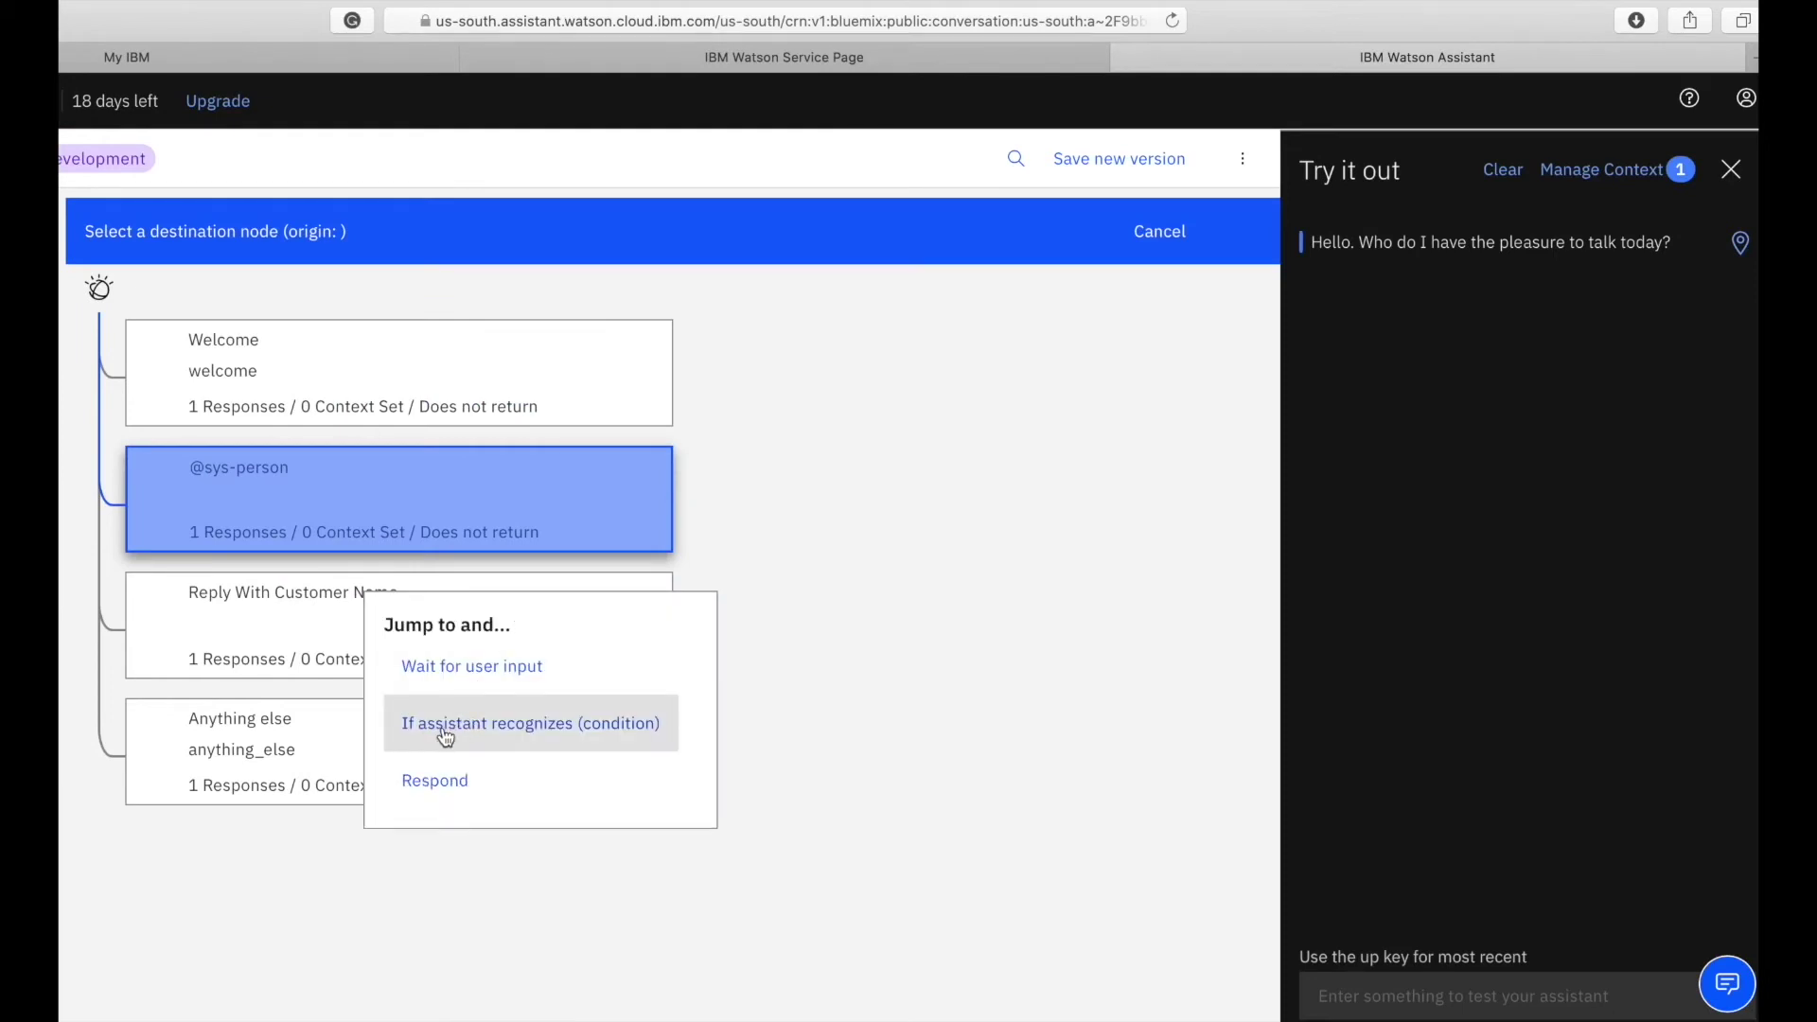
click(575, 737)
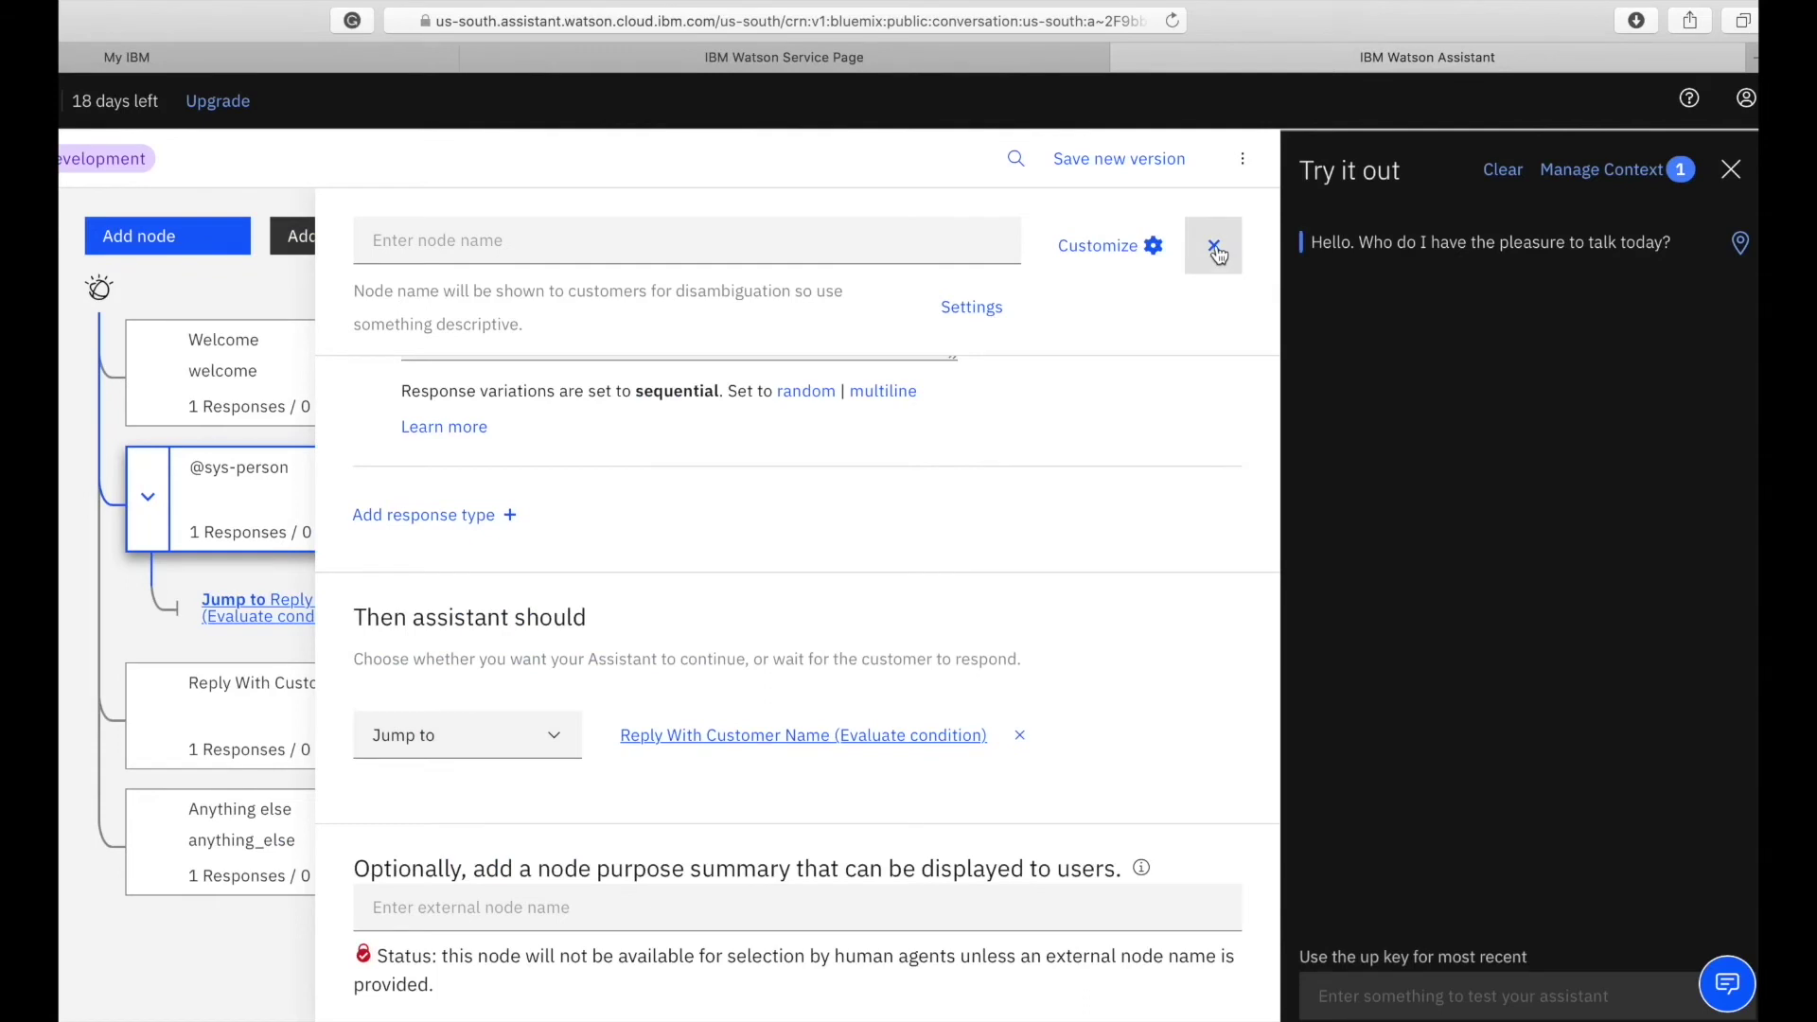
scroll(759, 625, up, 5)
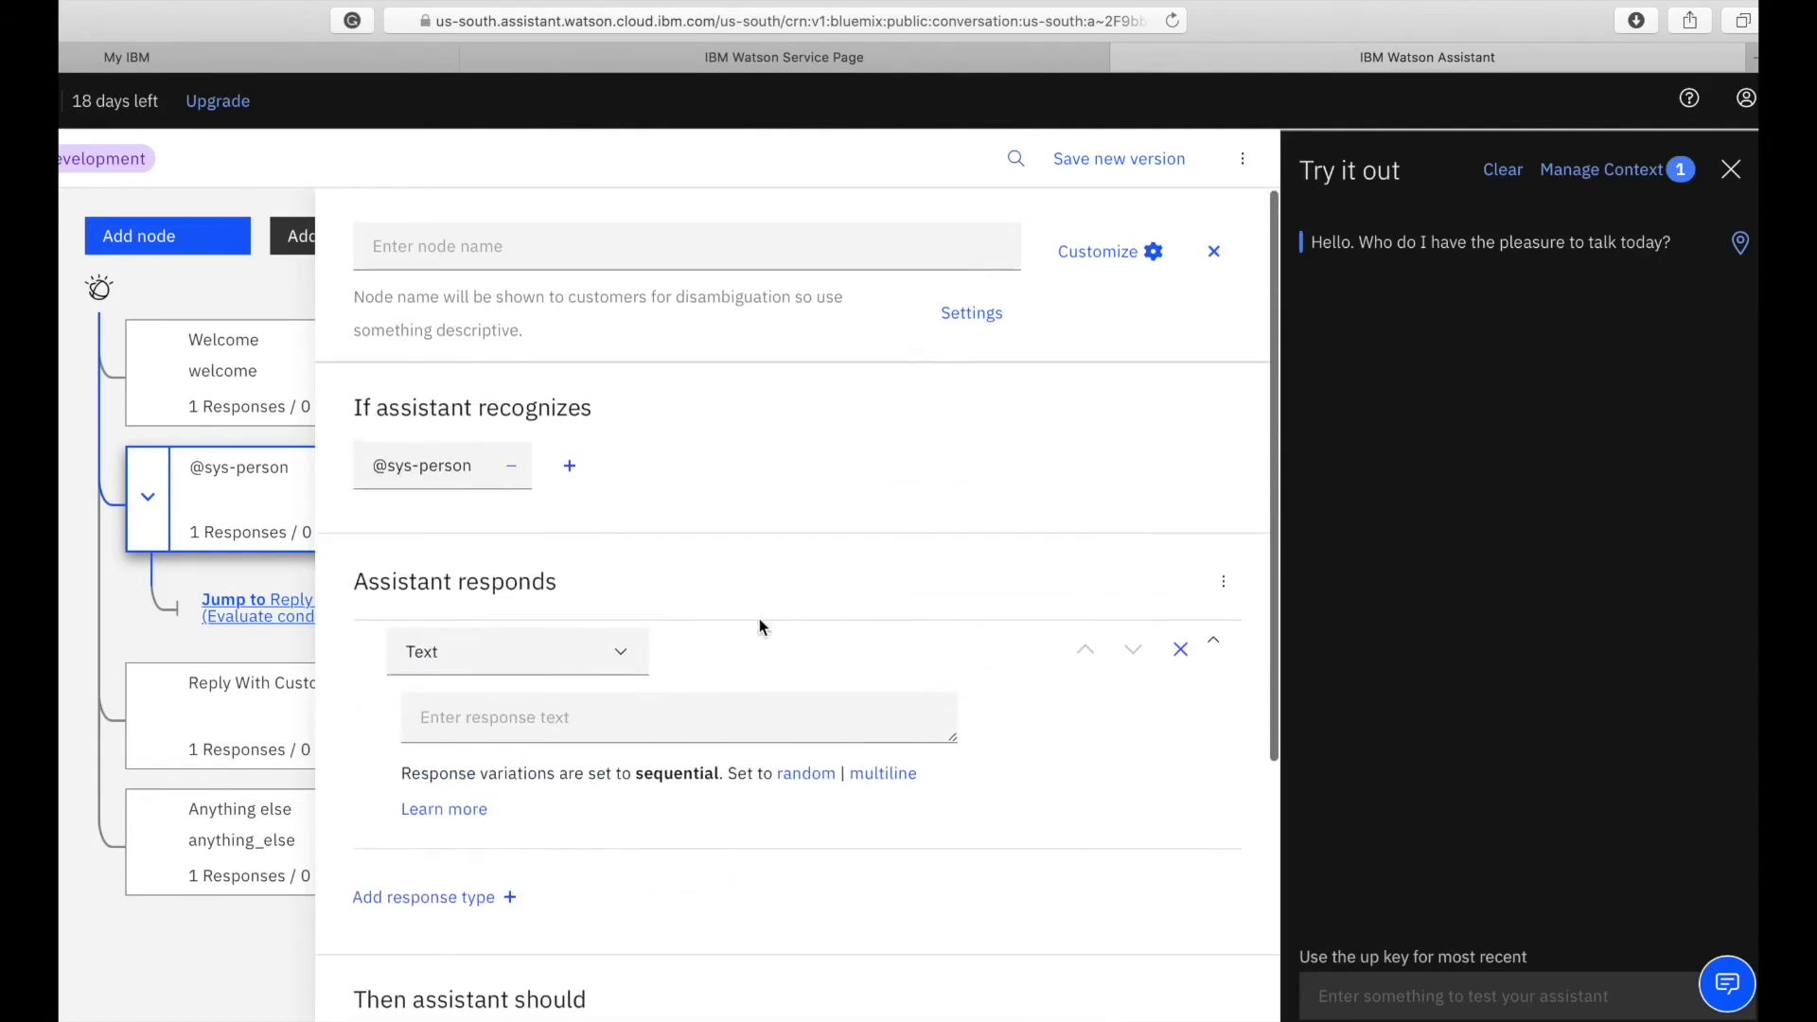
click(1212, 248)
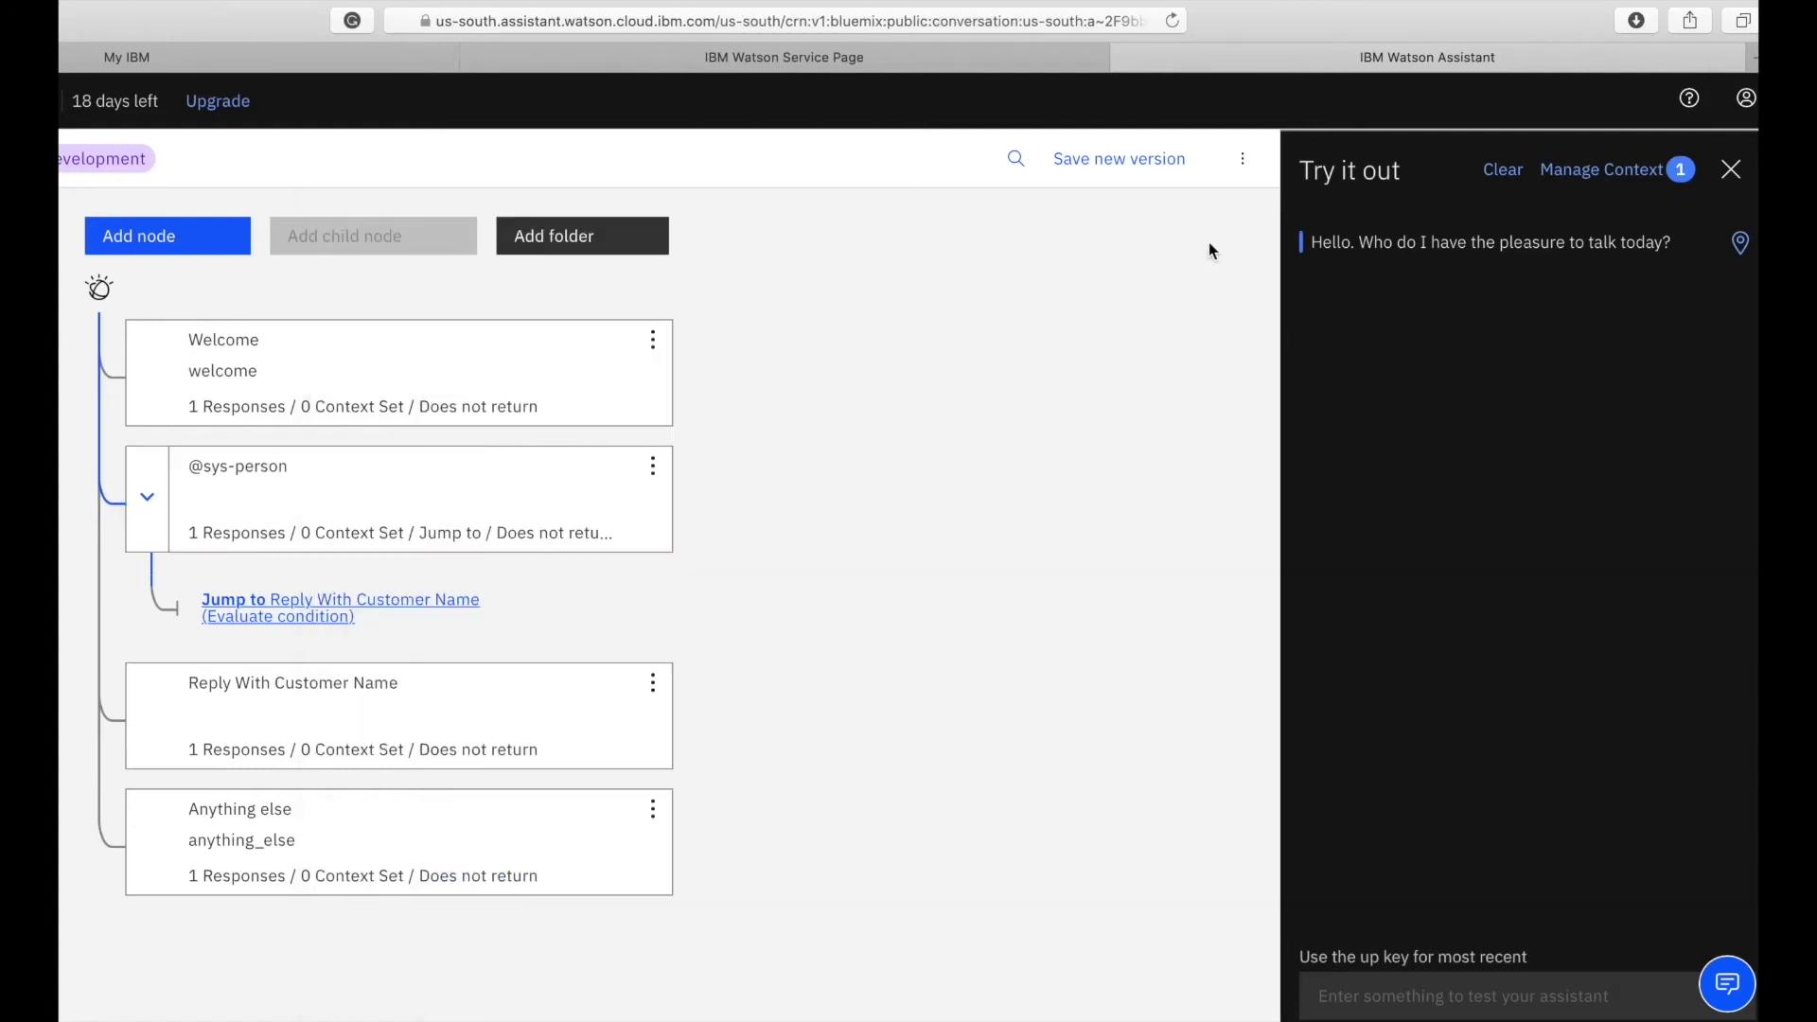
click(486, 702)
scroll(616, 640, down, 5)
scroll(420, 608, up, 4)
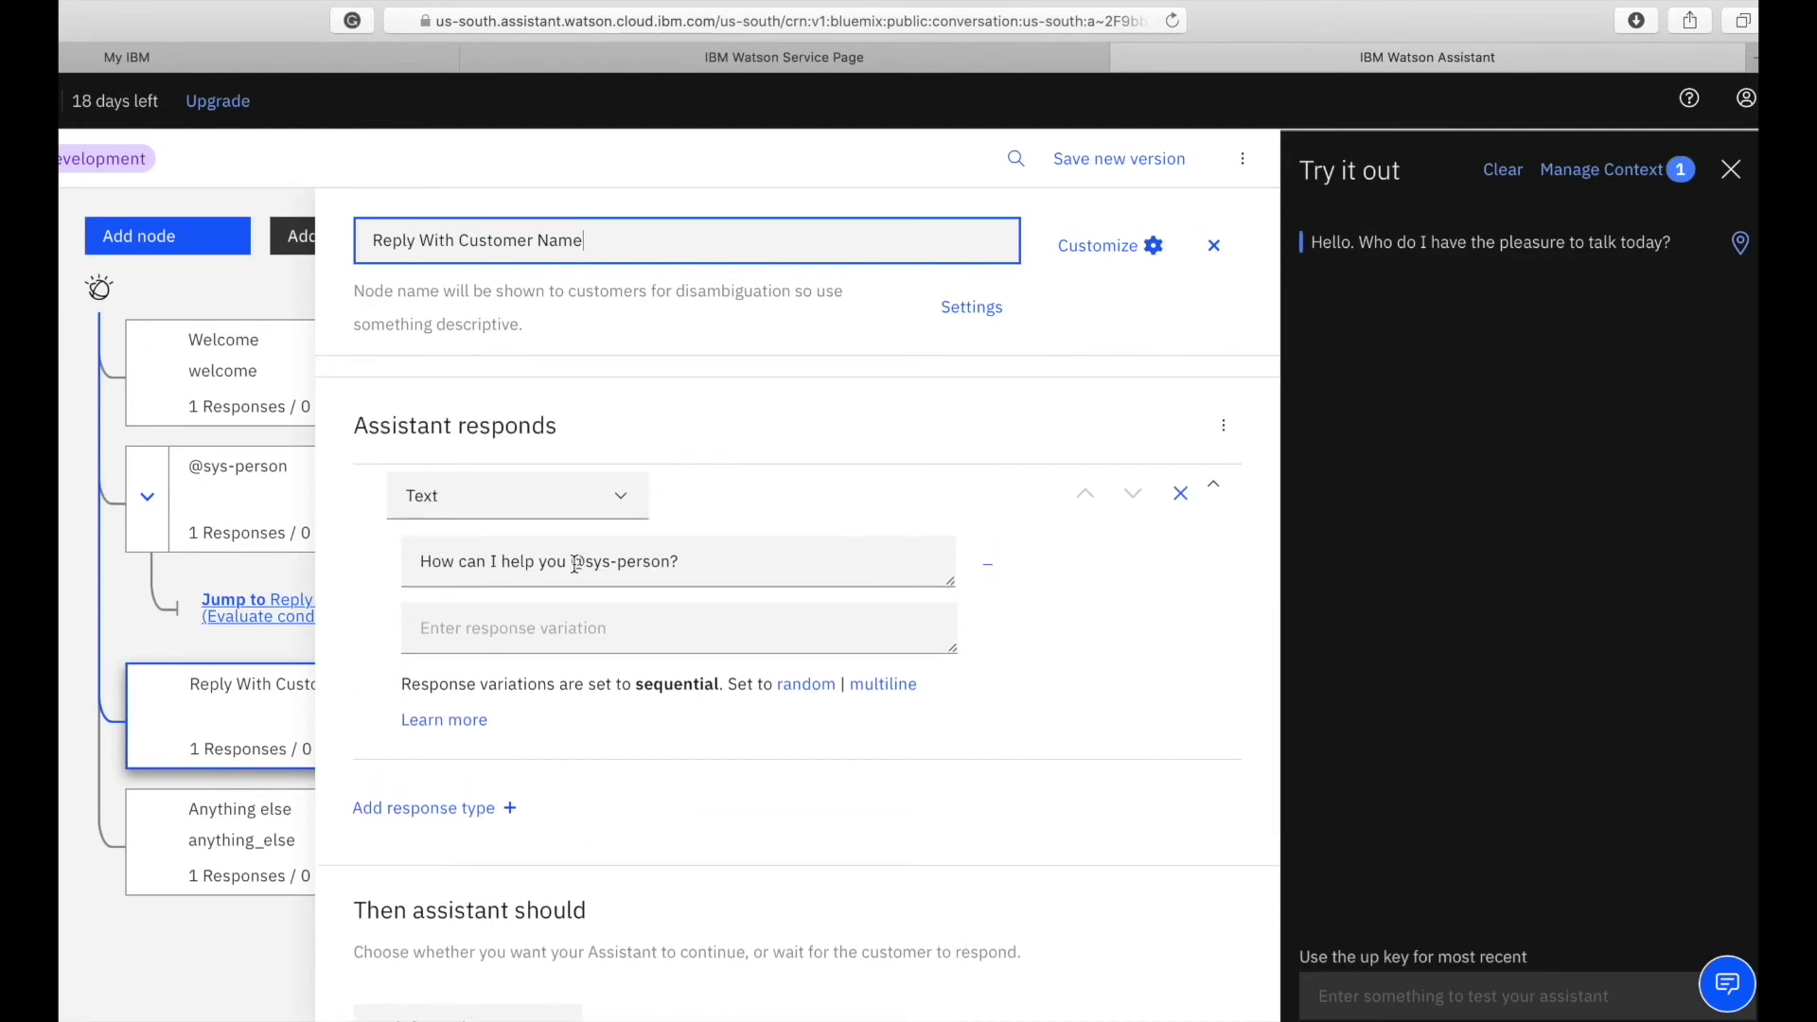
drag(573, 563, 689, 560)
click(821, 464)
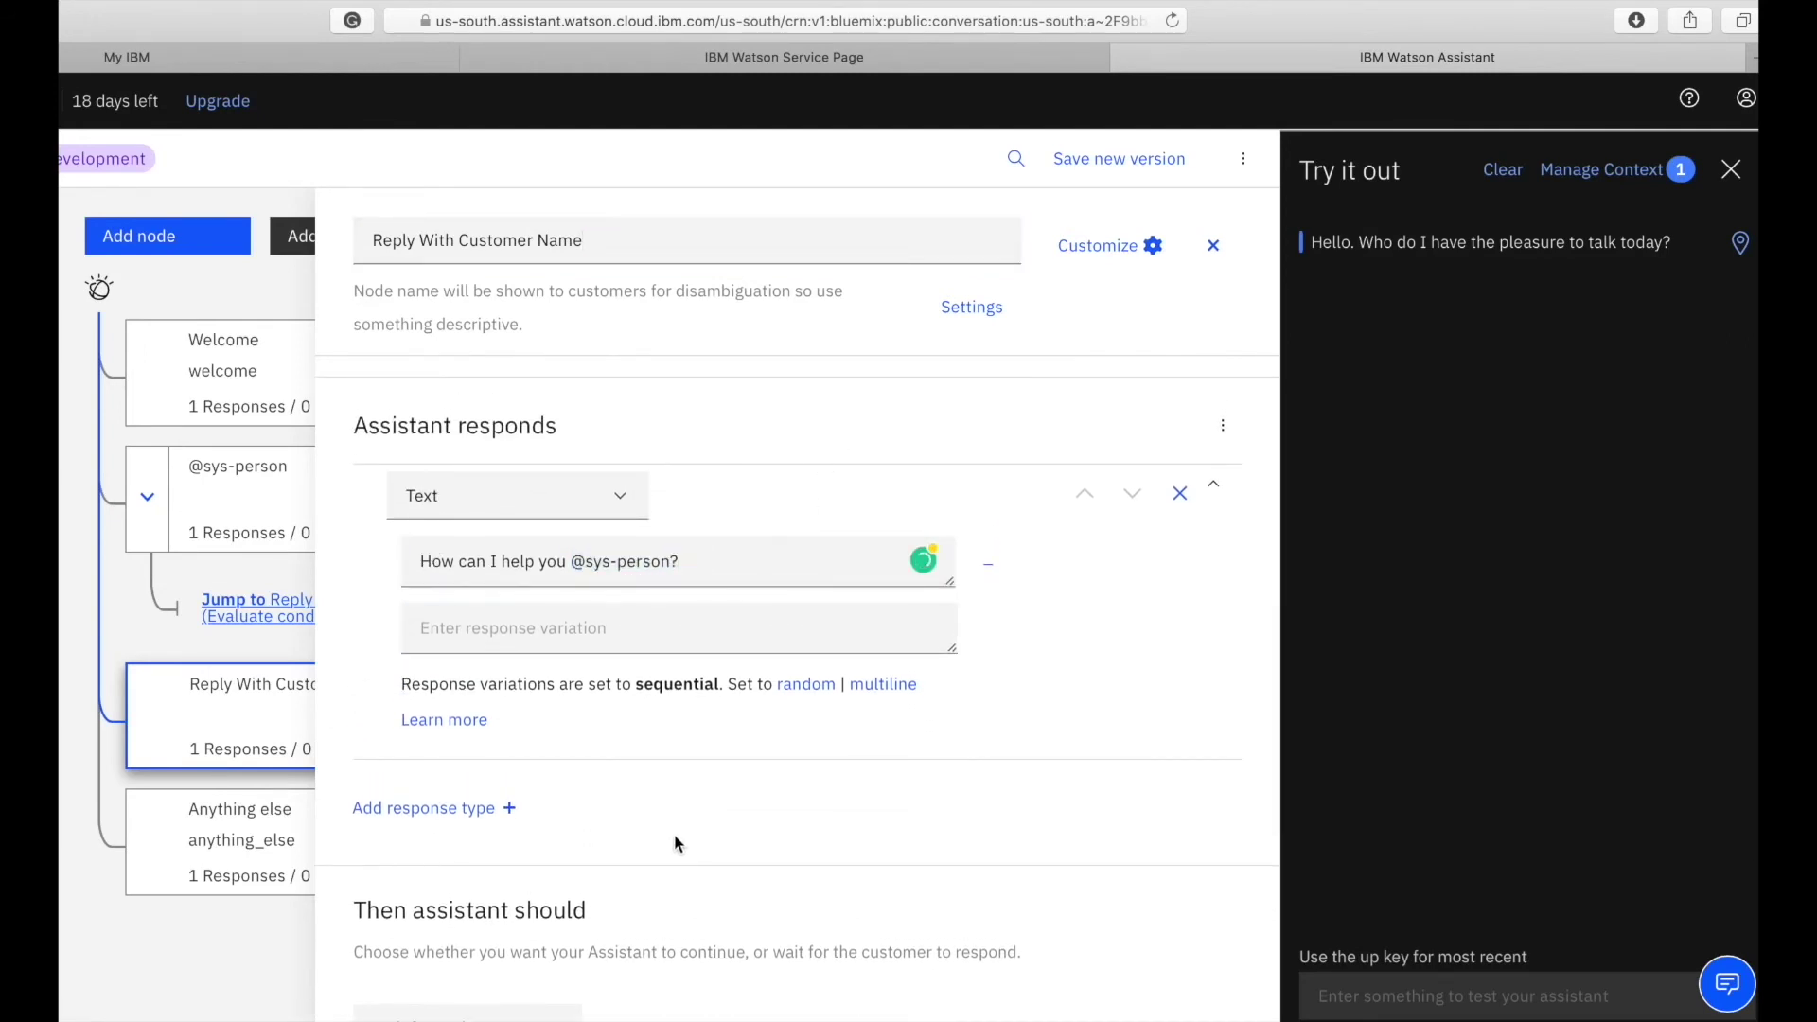
scroll(757, 771, up, 3)
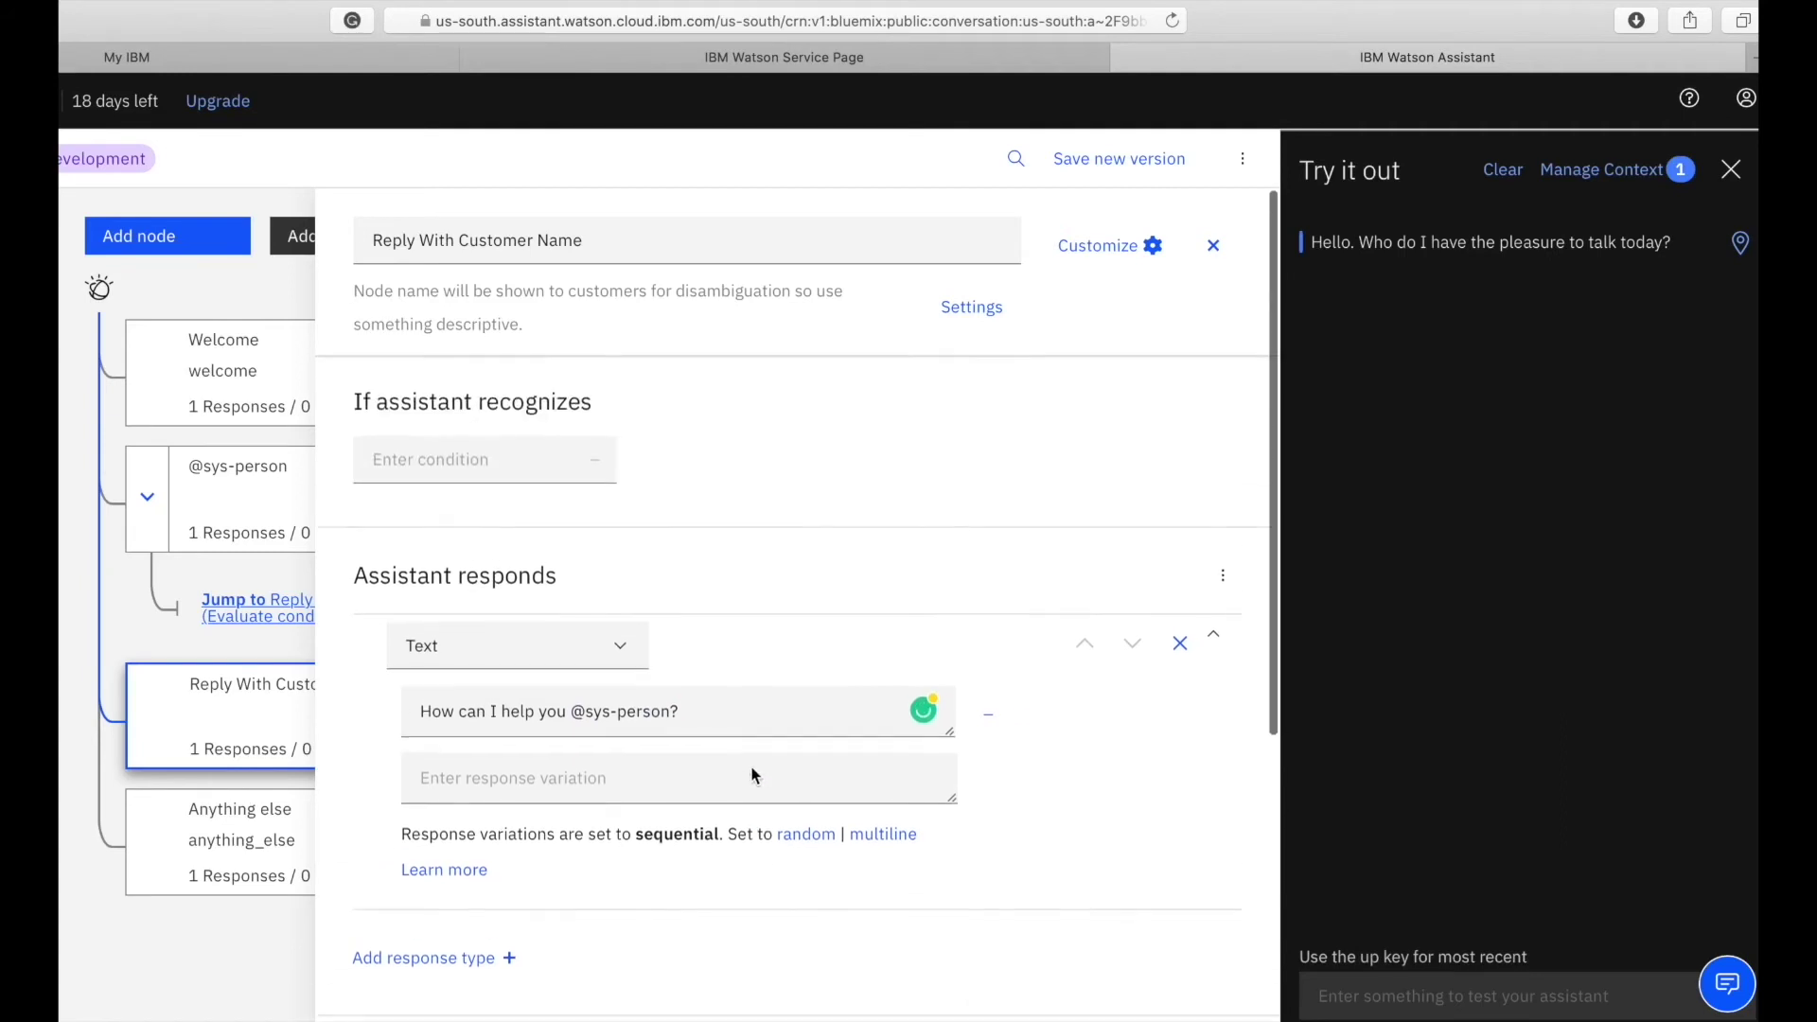
click(1214, 248)
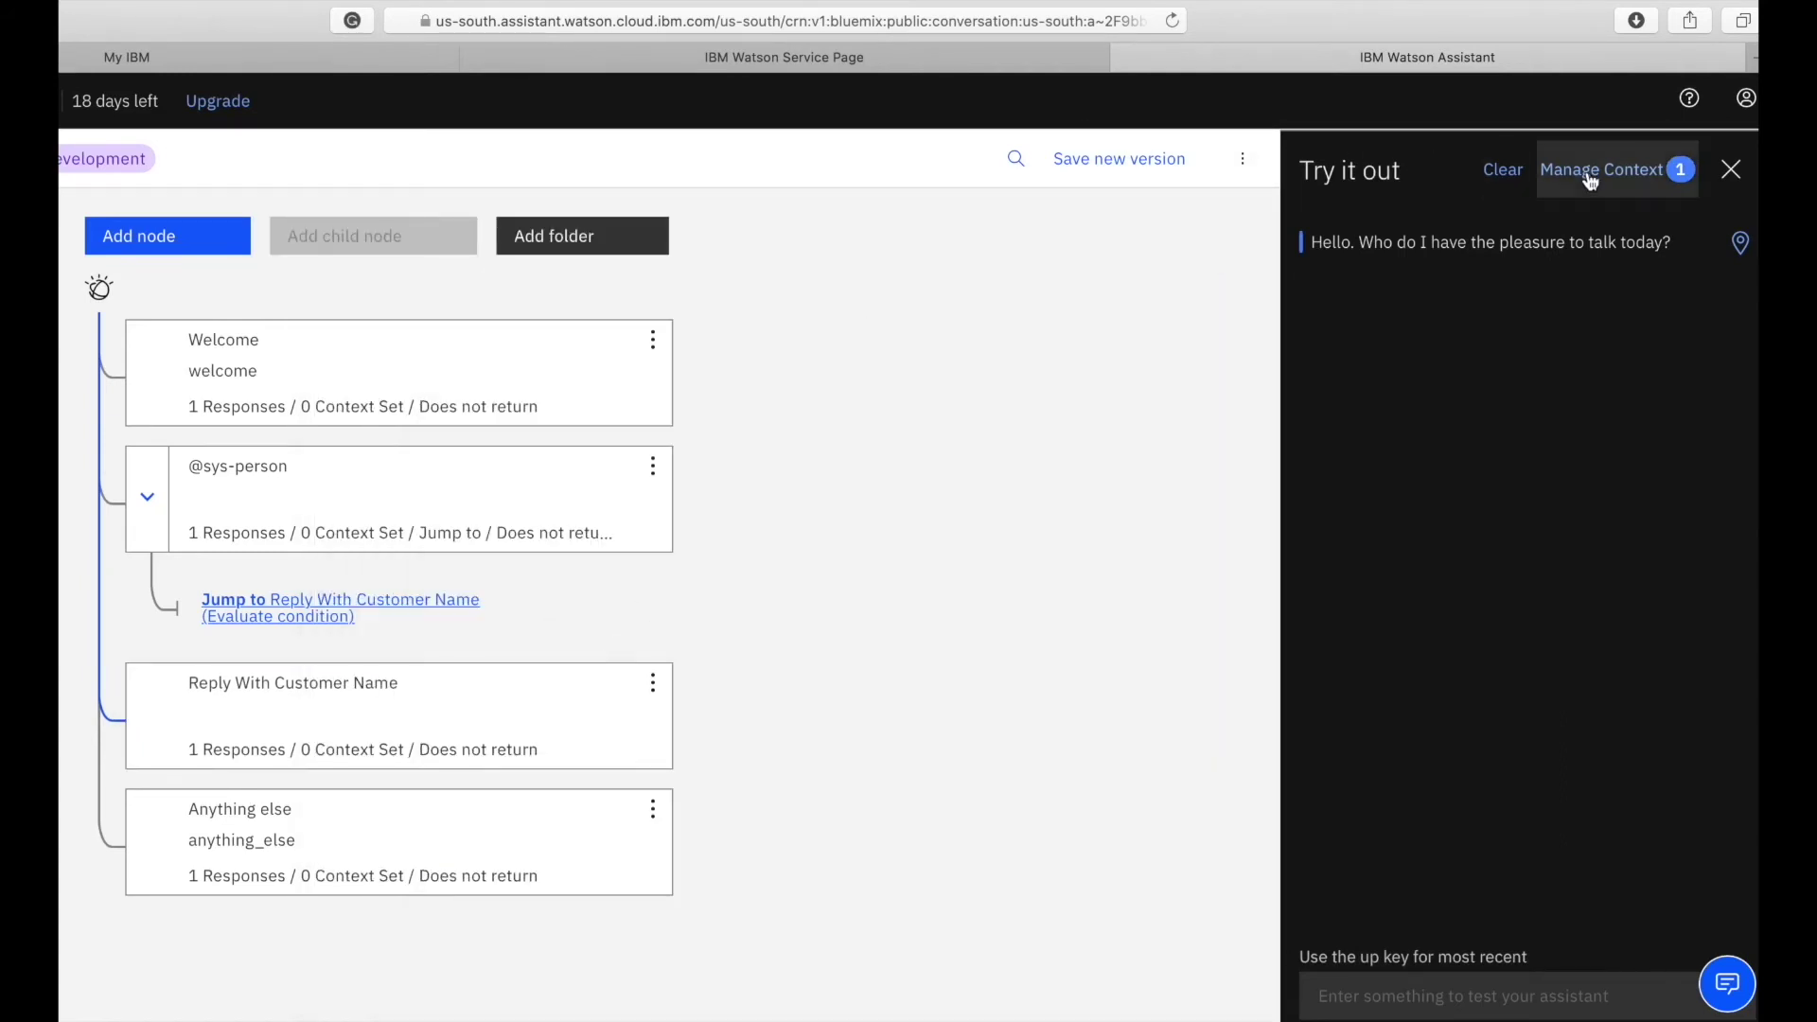
Step: Restart the test conversation and reply to the greeting with a person's first name
click(1506, 173)
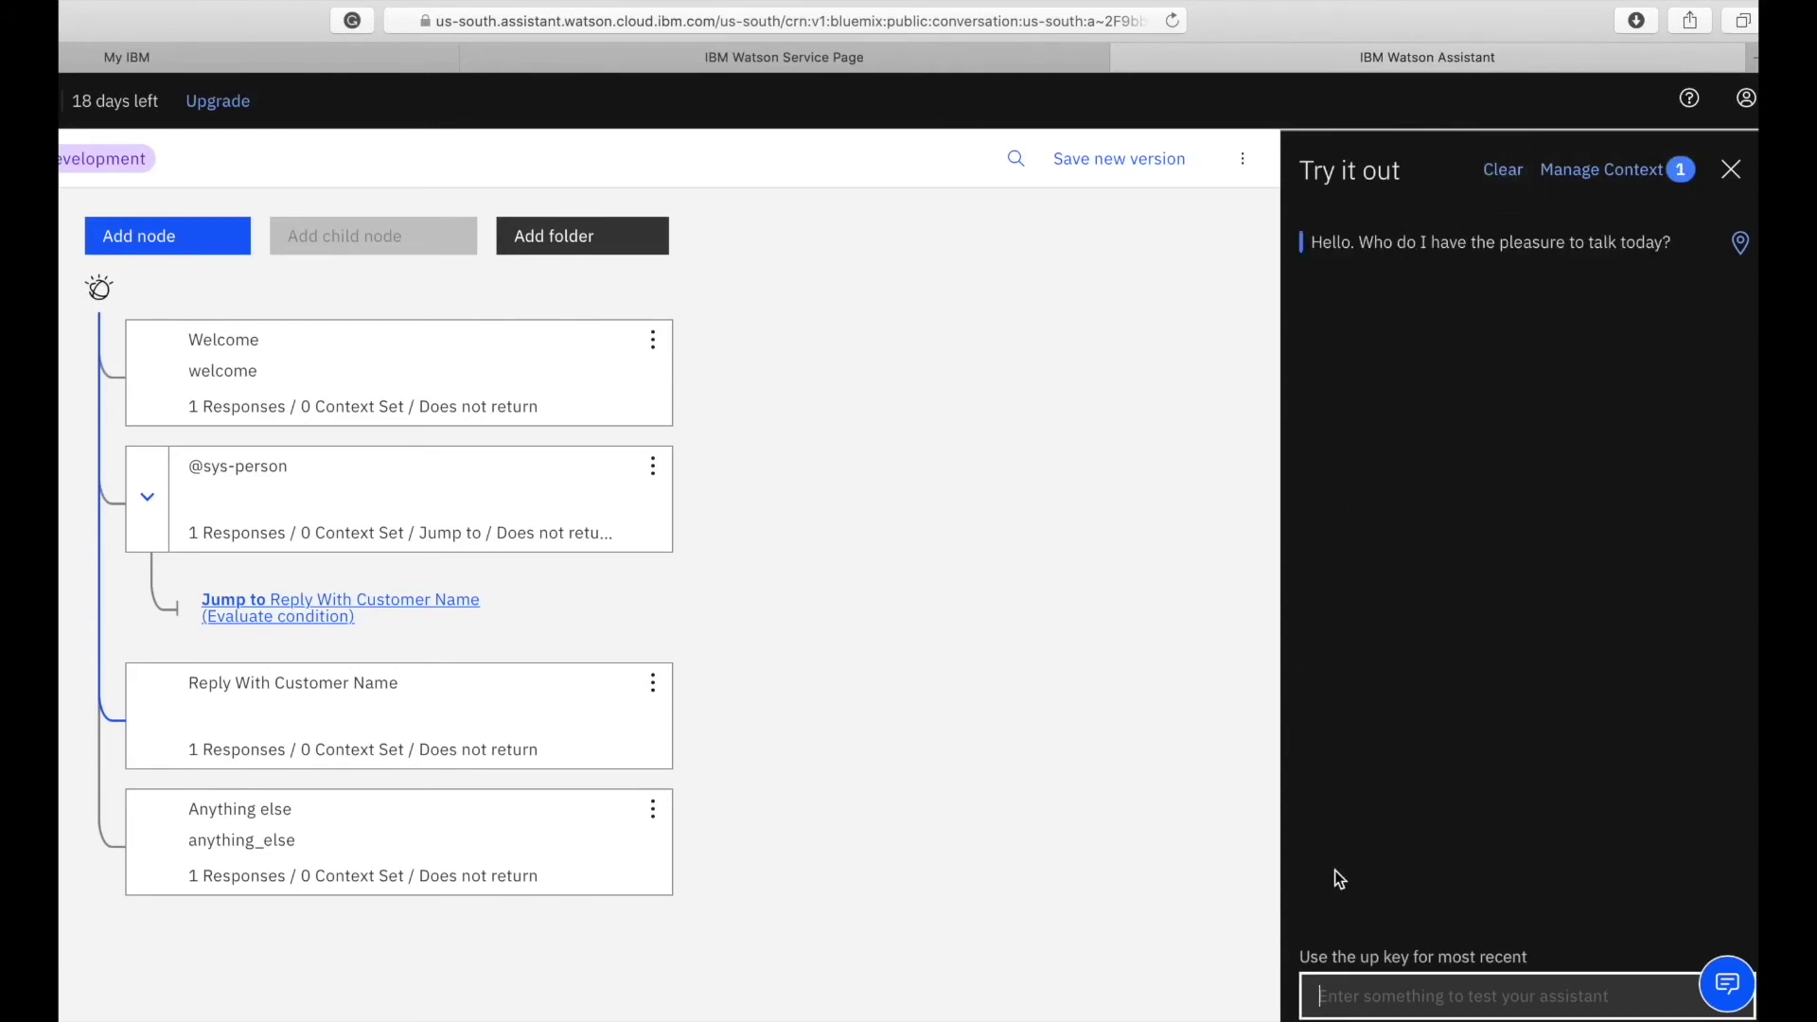
text(Sam)
key(Return)
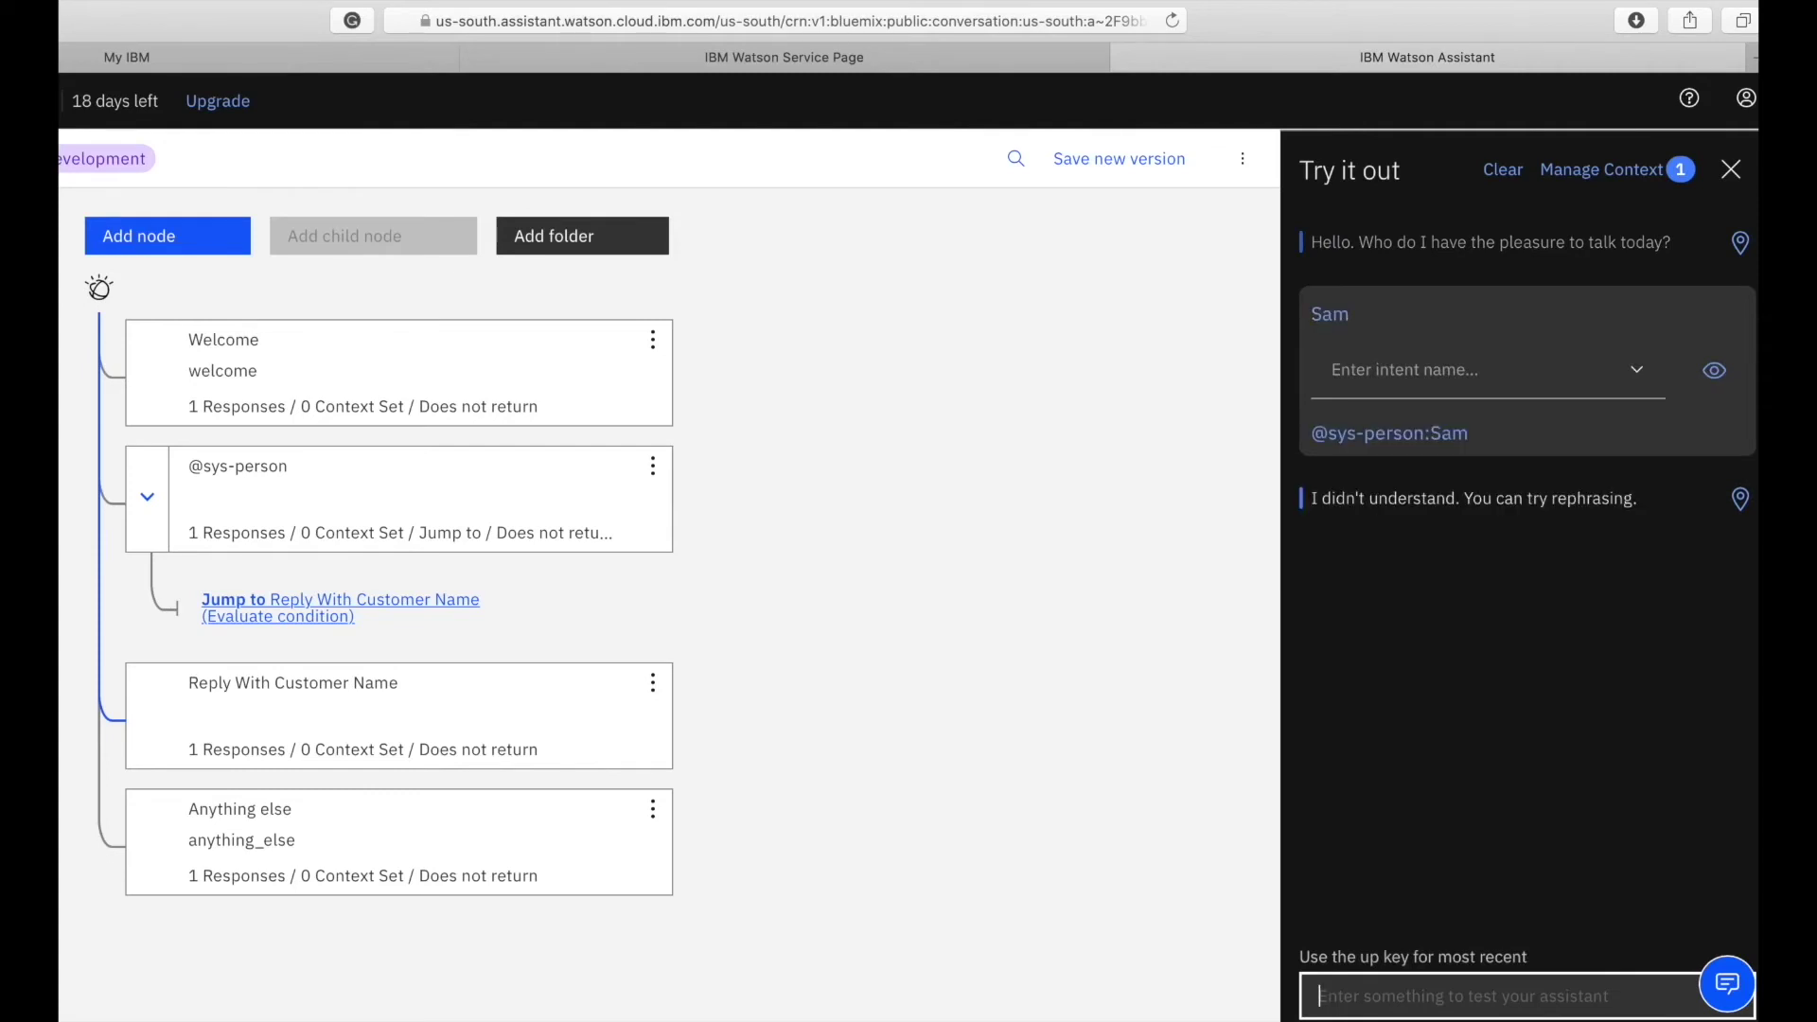
click(390, 480)
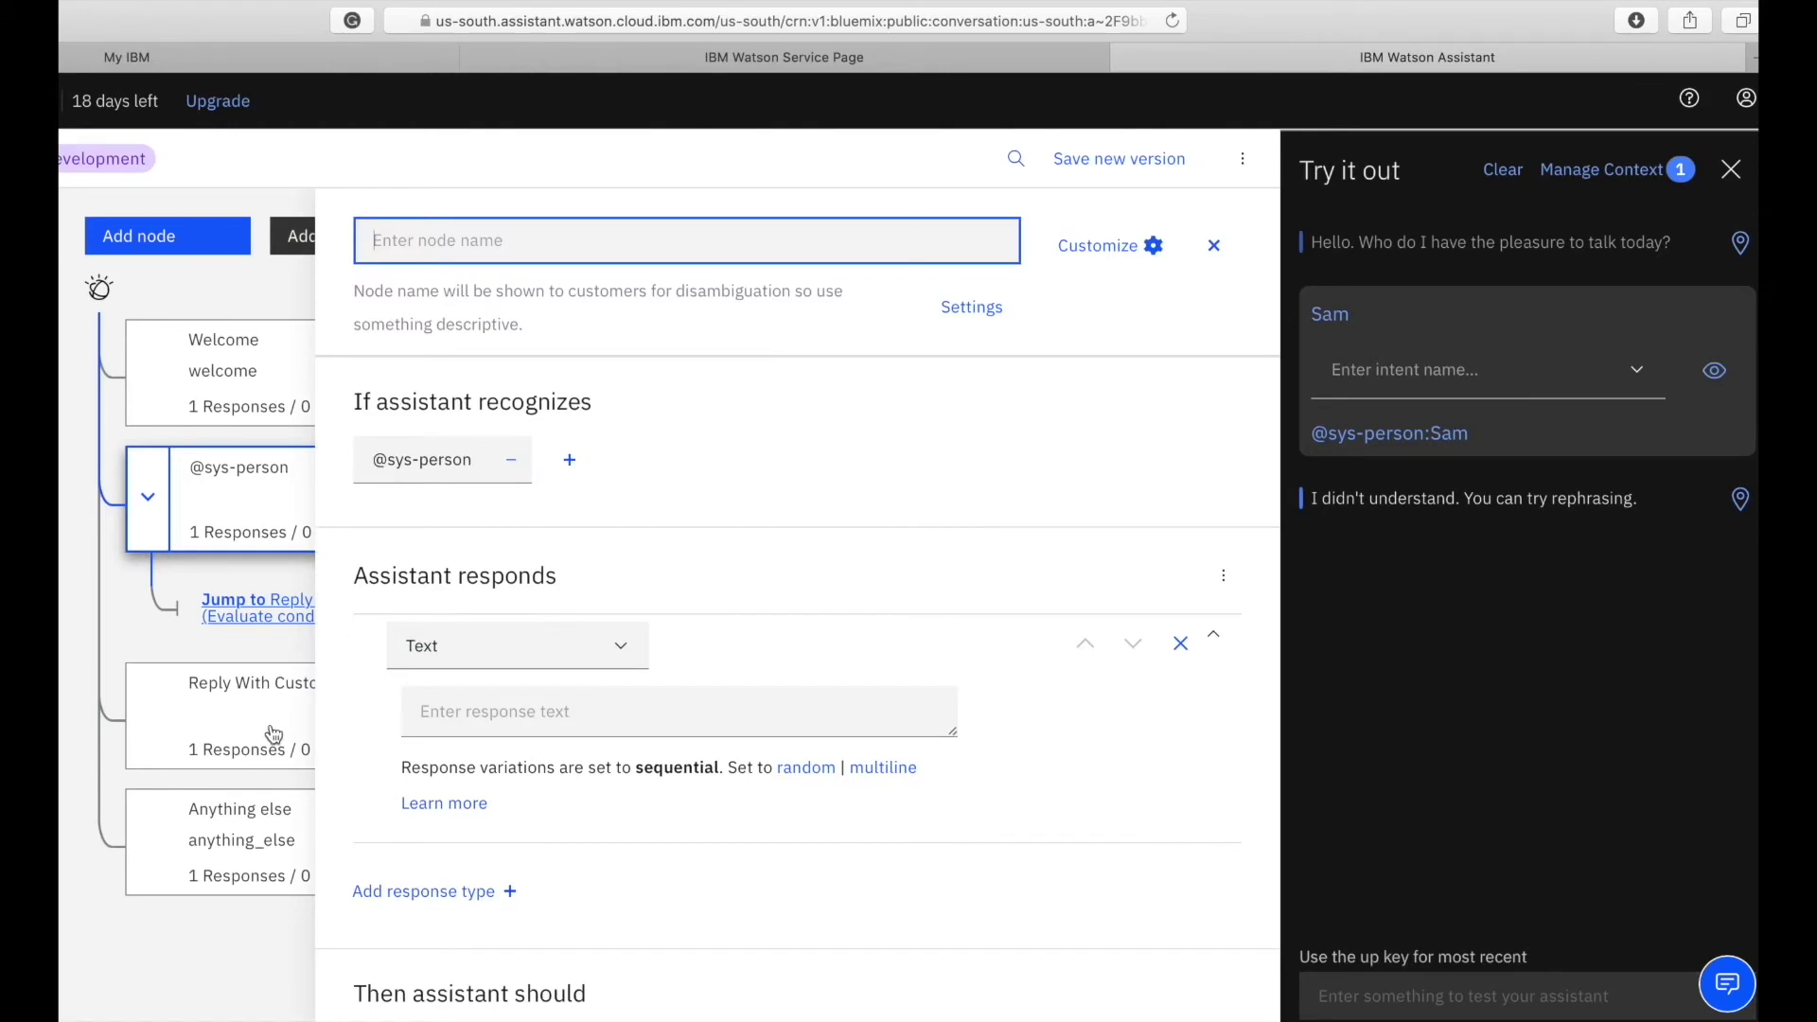
click(273, 735)
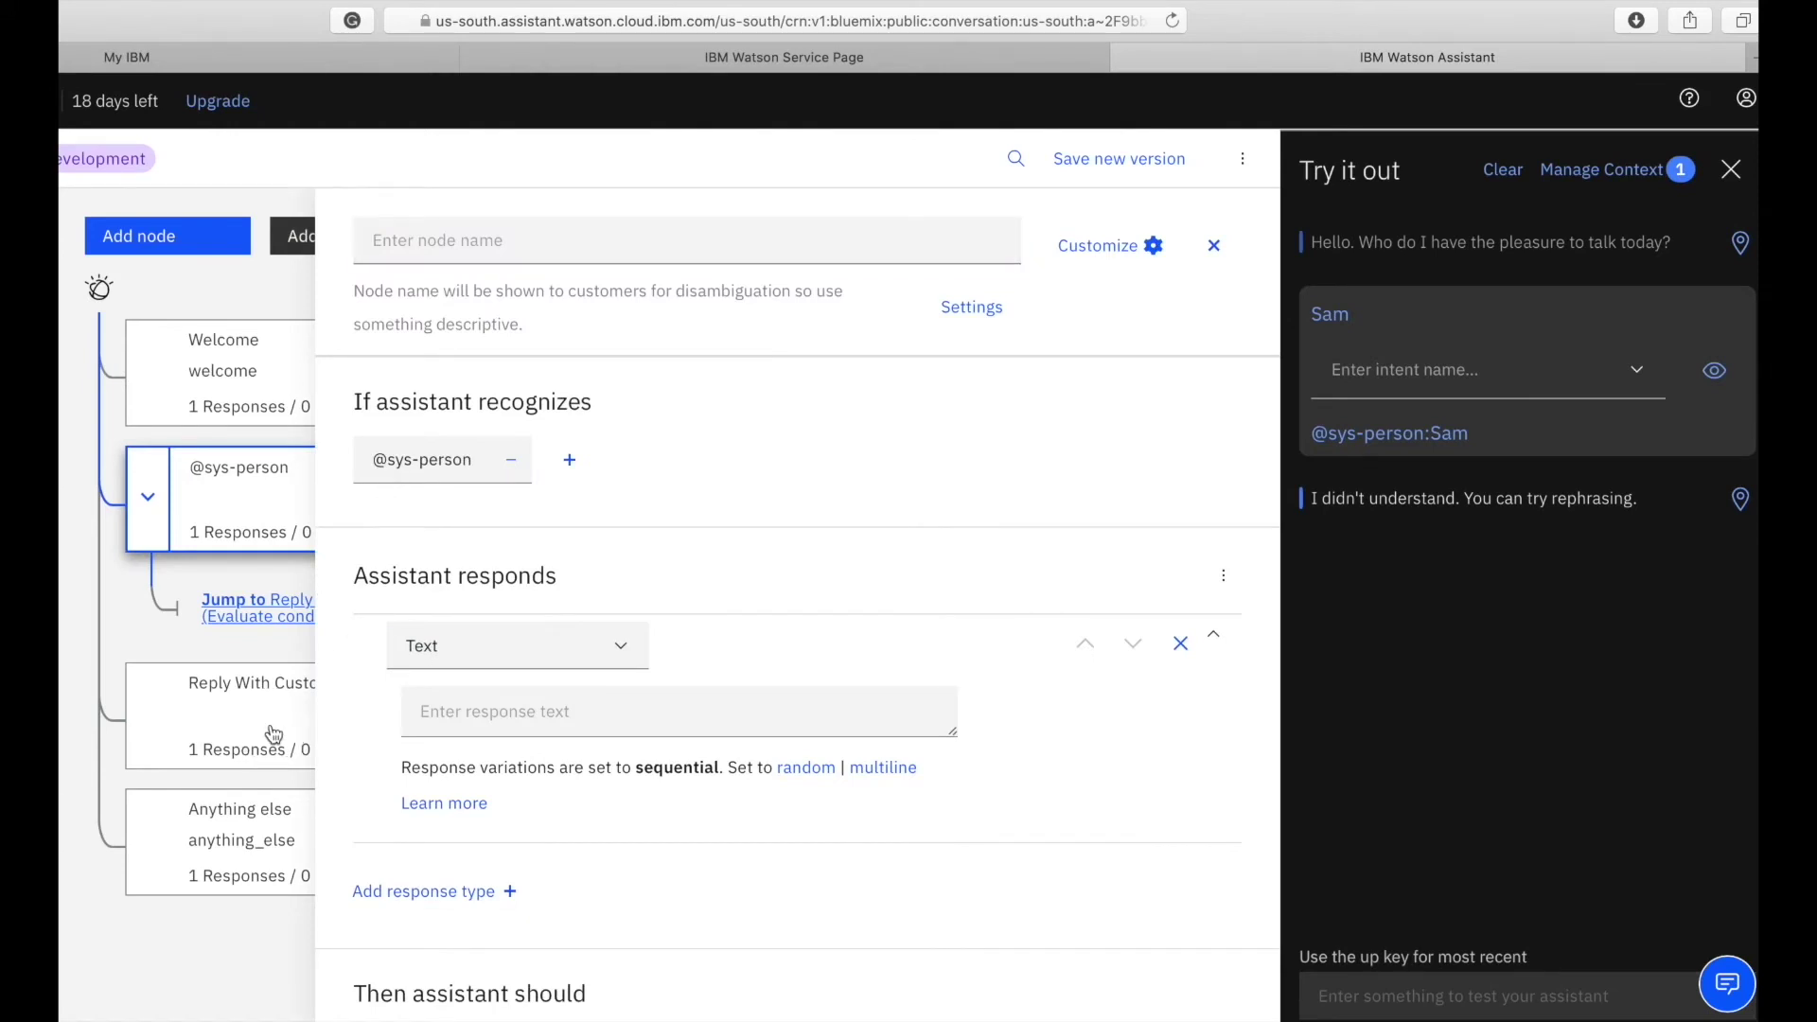
click(472, 442)
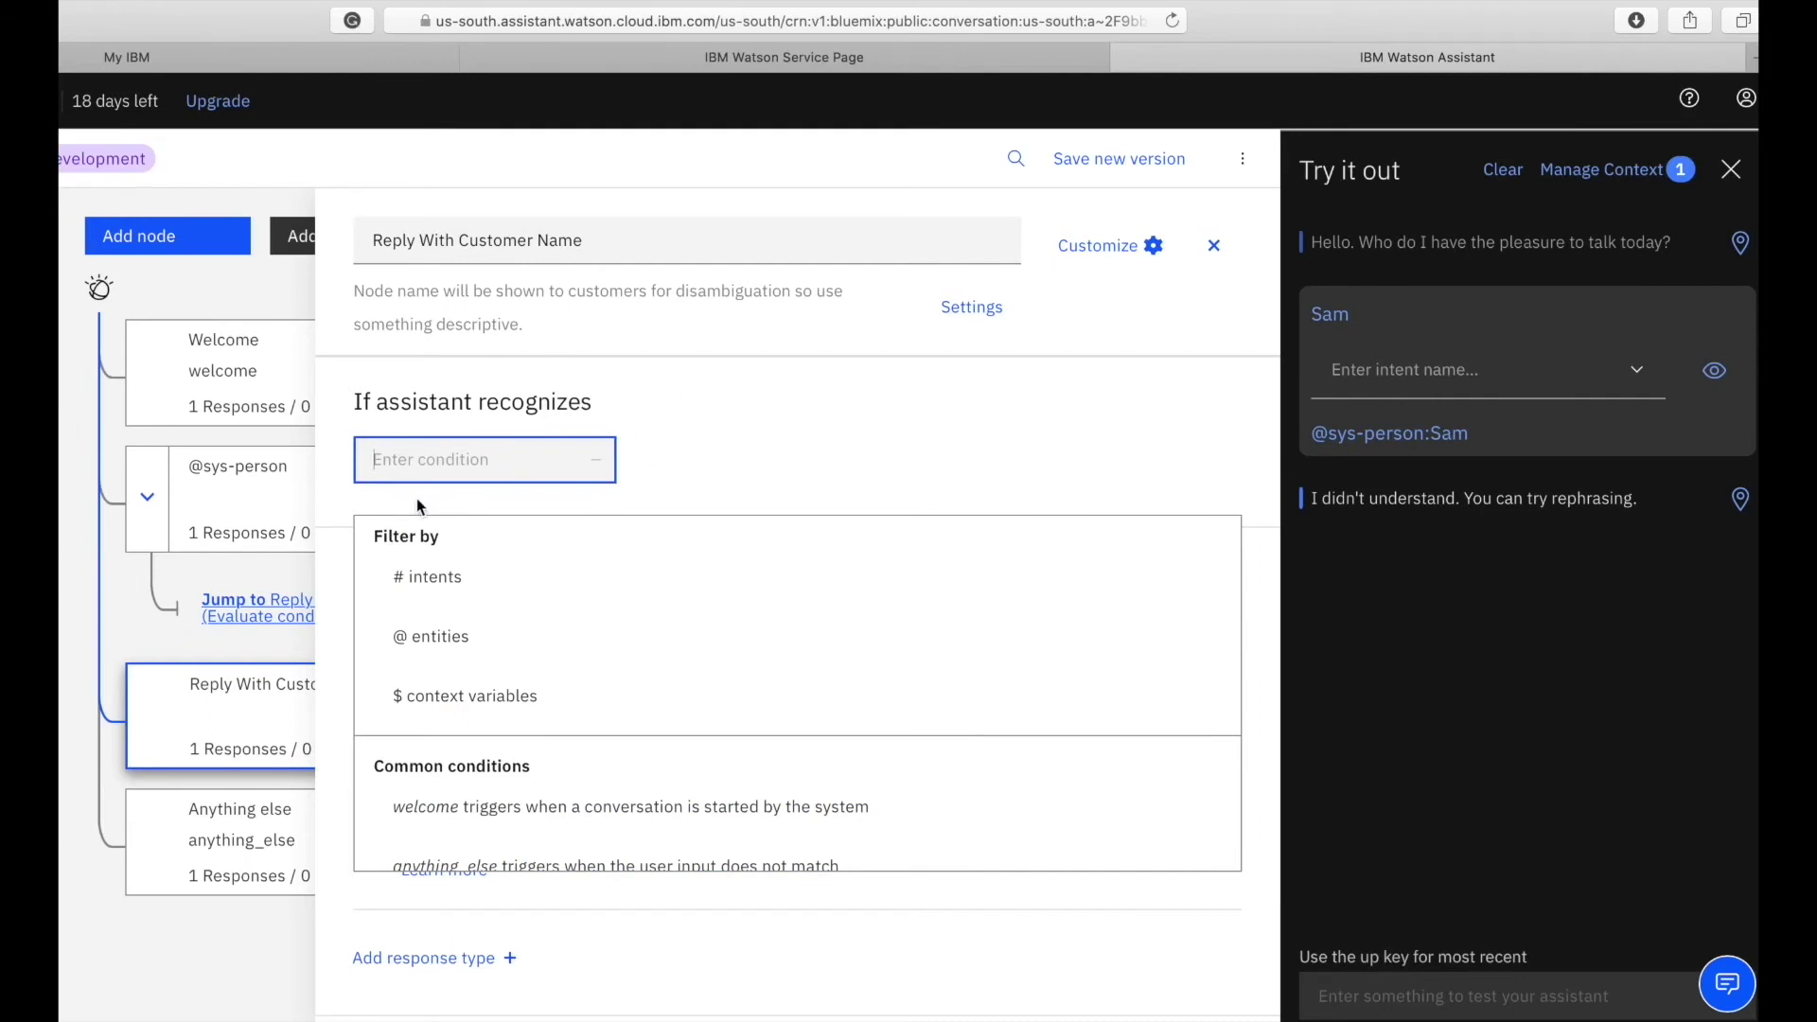
text(@)
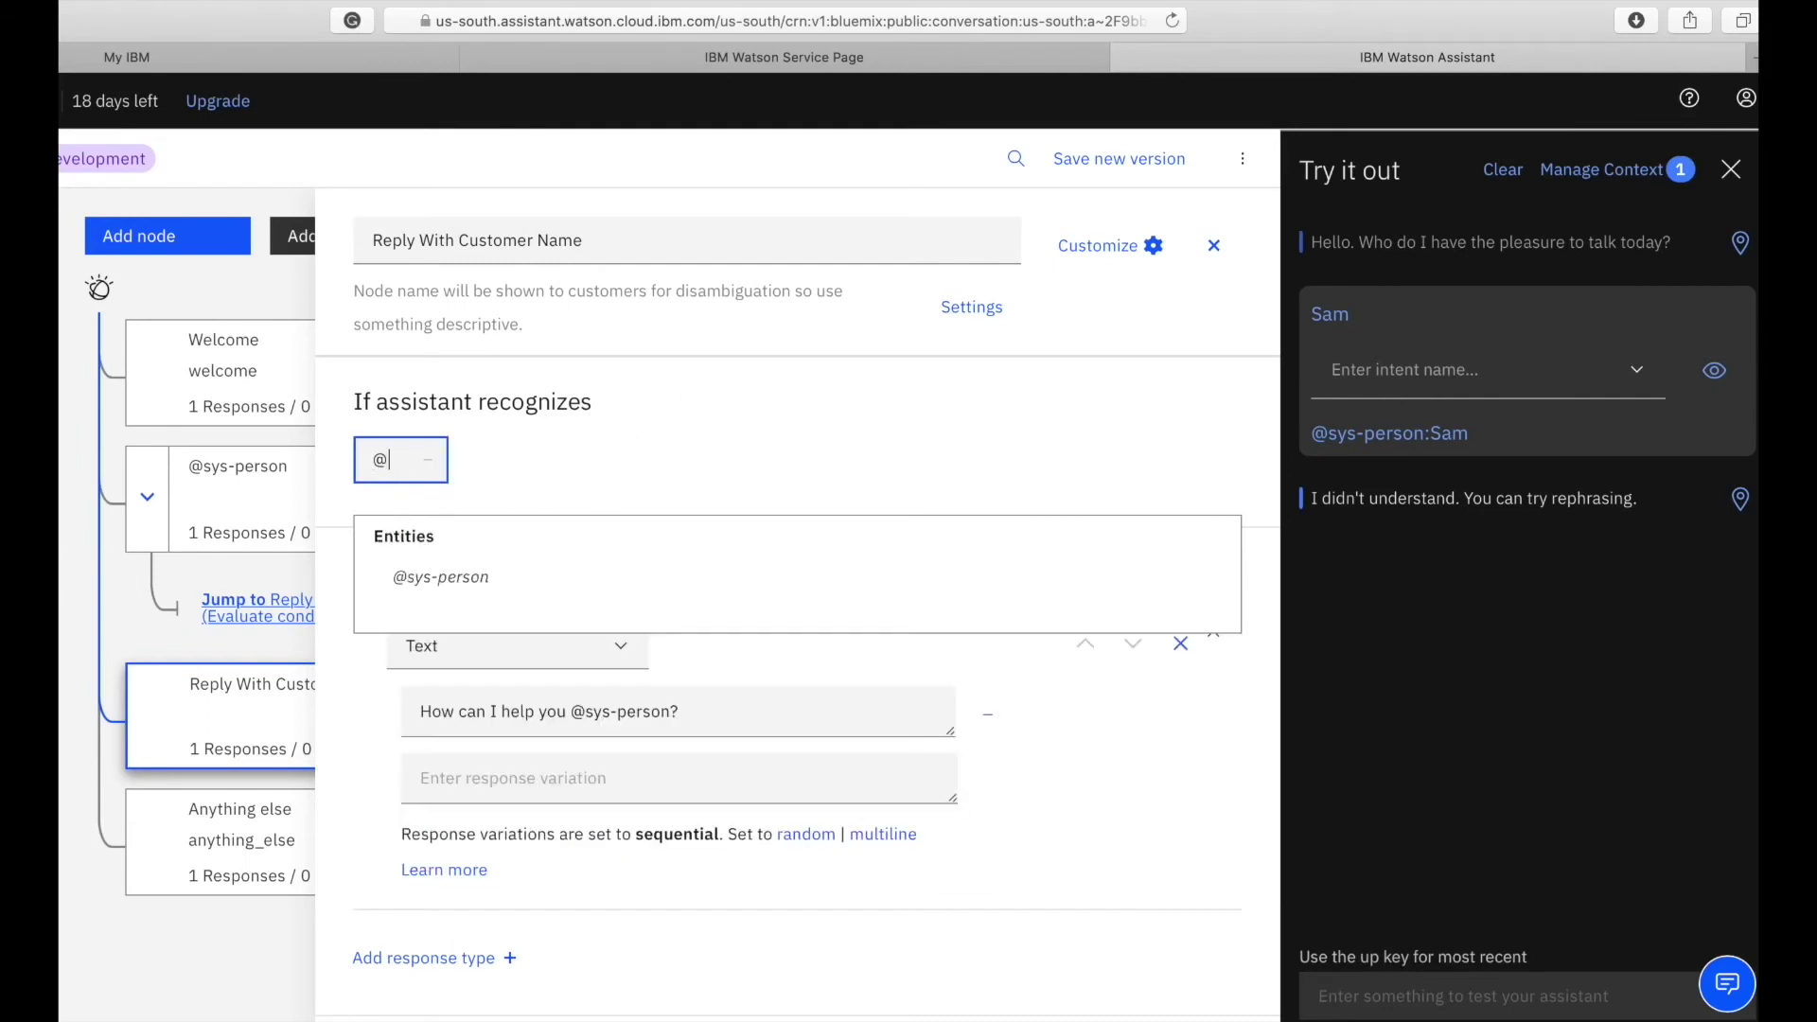
scroll(795, 615, down, 1)
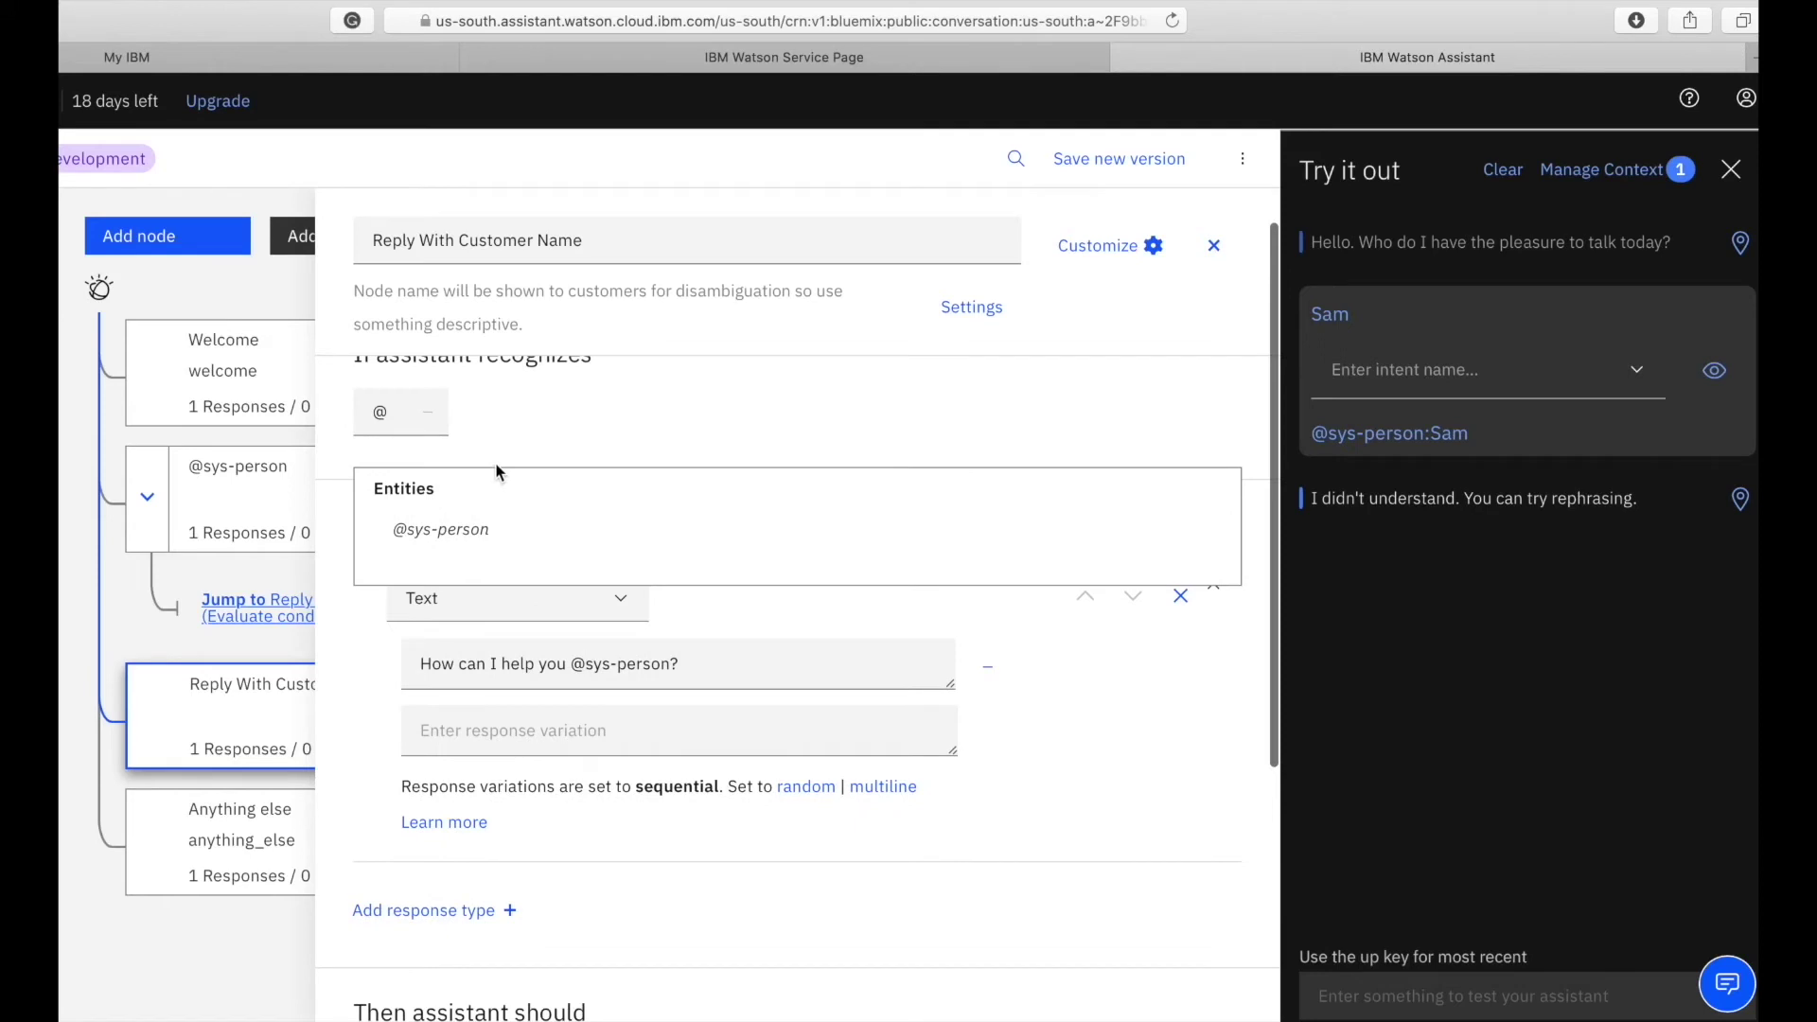
click(454, 530)
click(610, 398)
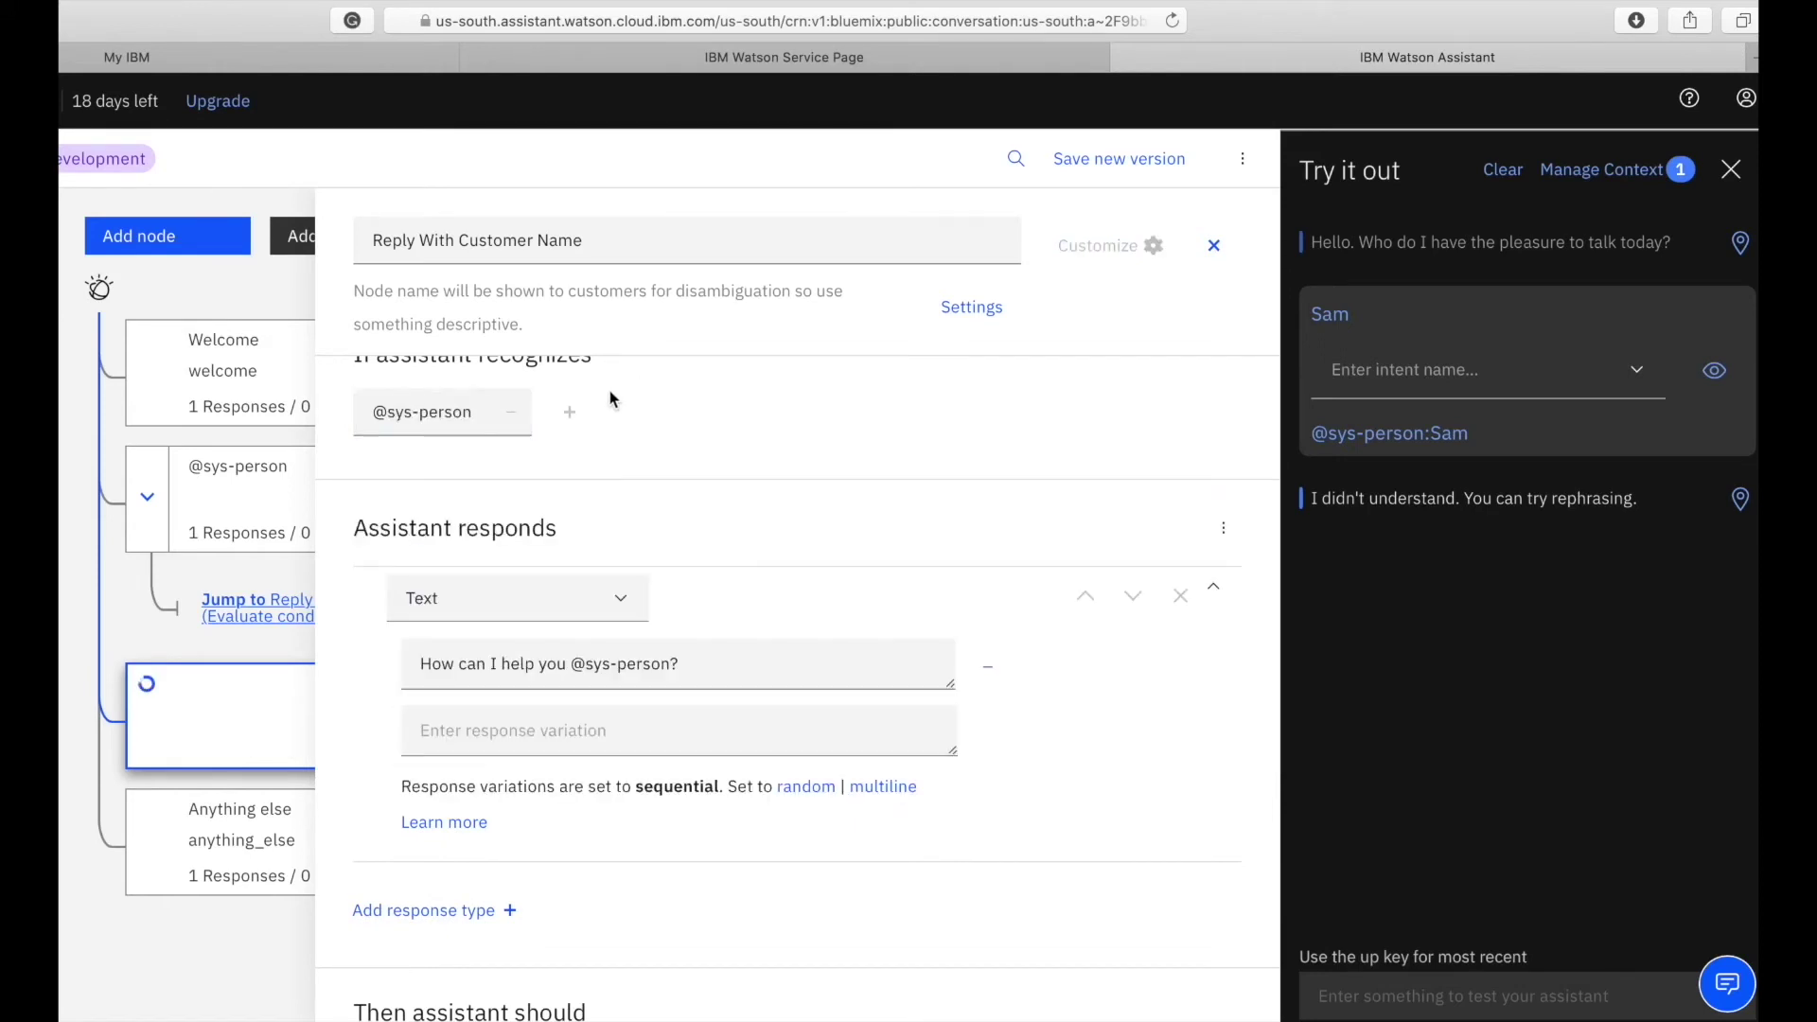
scroll(488, 429, up, 1)
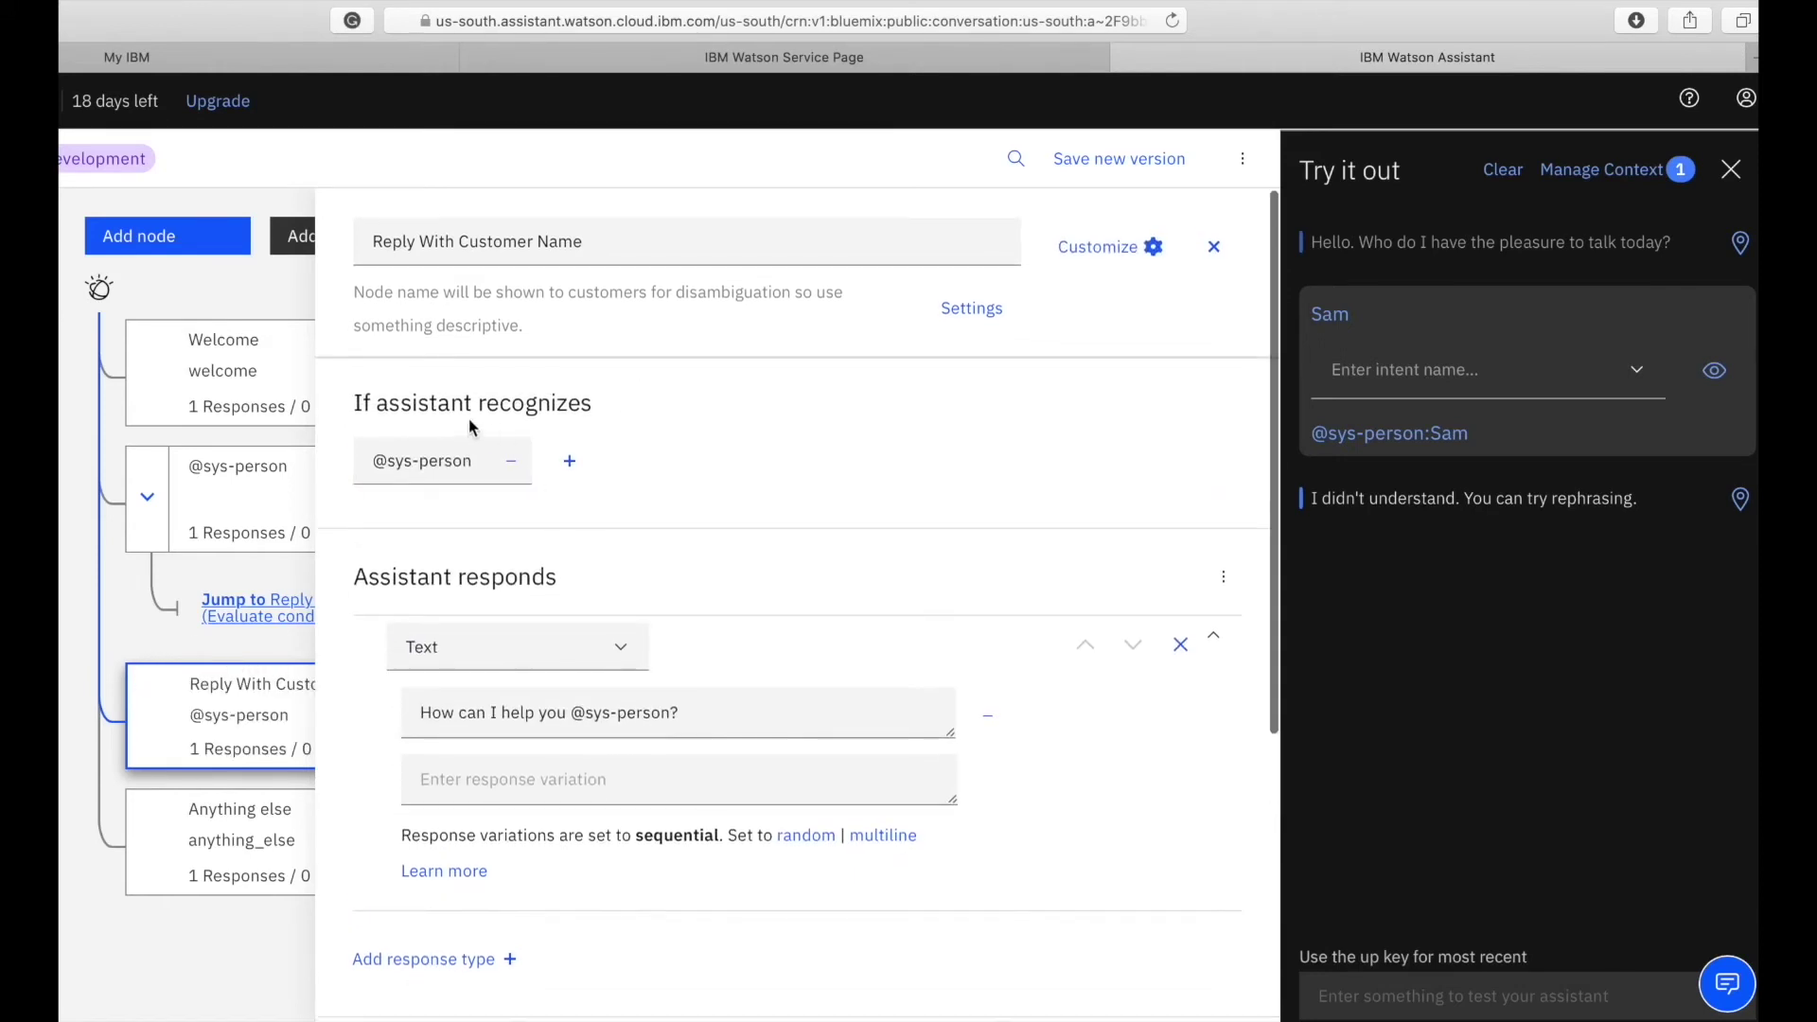
drag(354, 403, 593, 402)
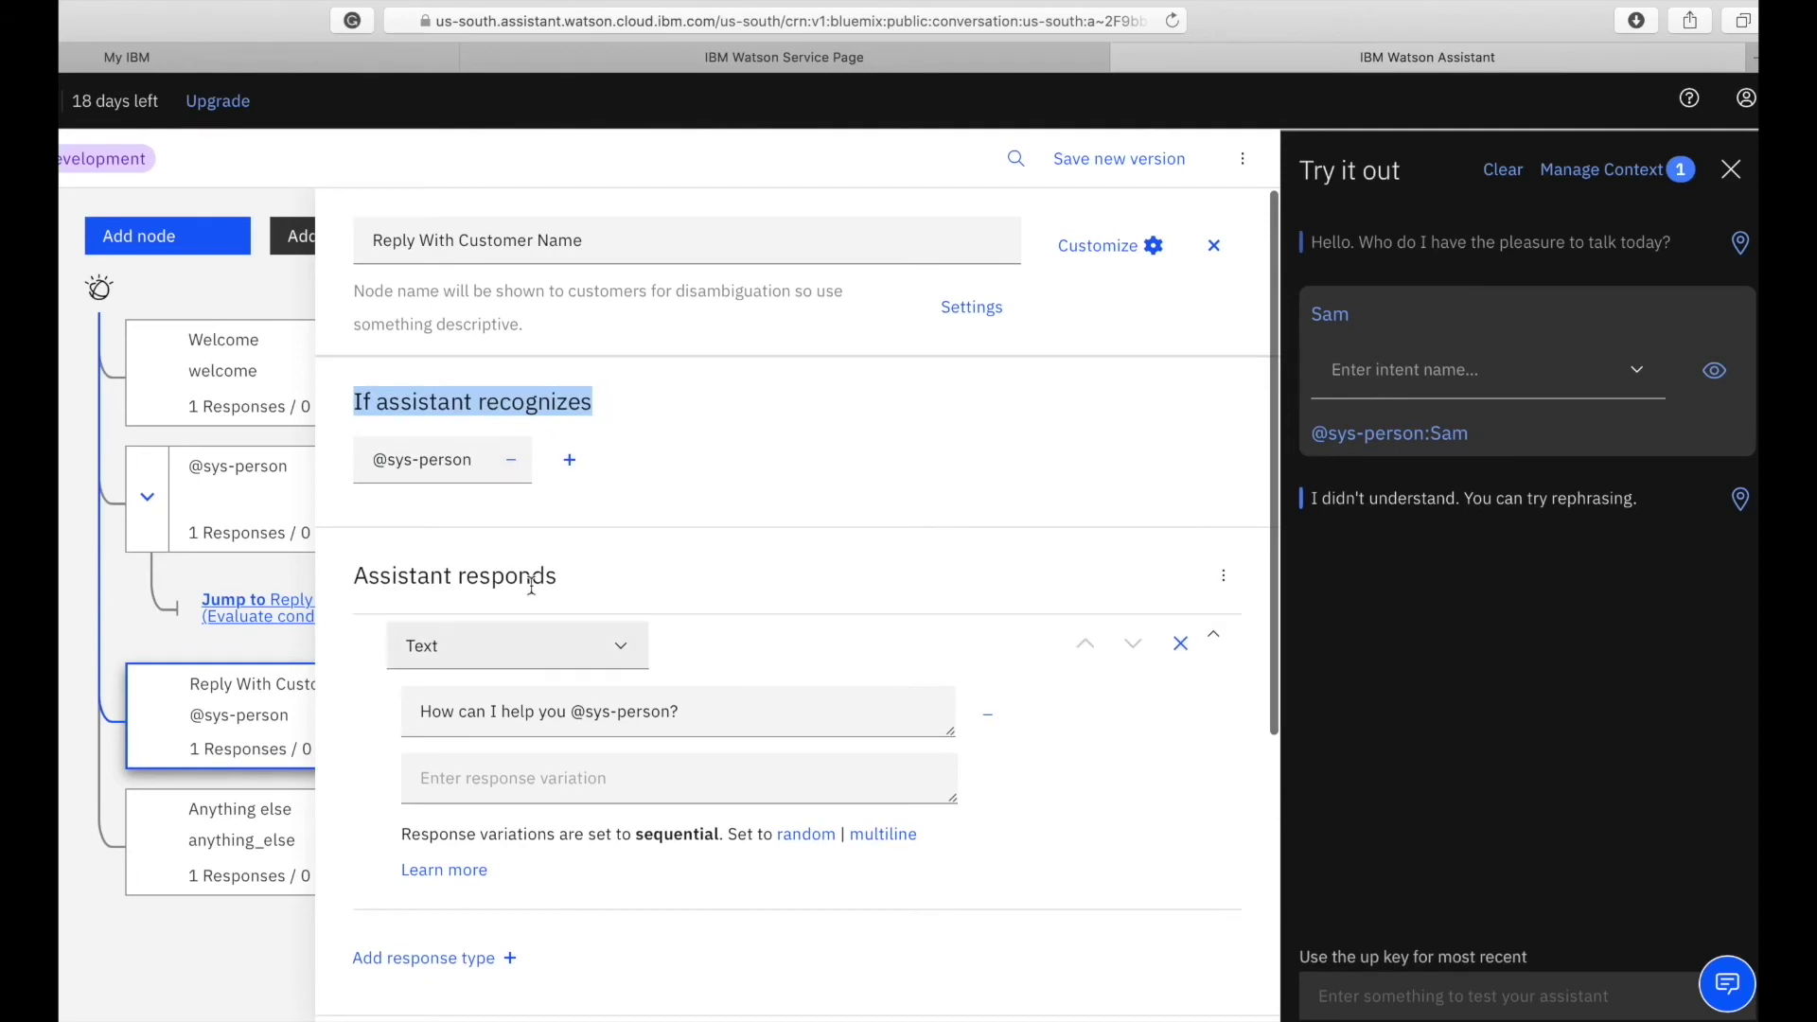
click(1209, 247)
Step: Retest the dialog in a cleared conversation by sending the same first name, and check the assistant's reply
click(1501, 174)
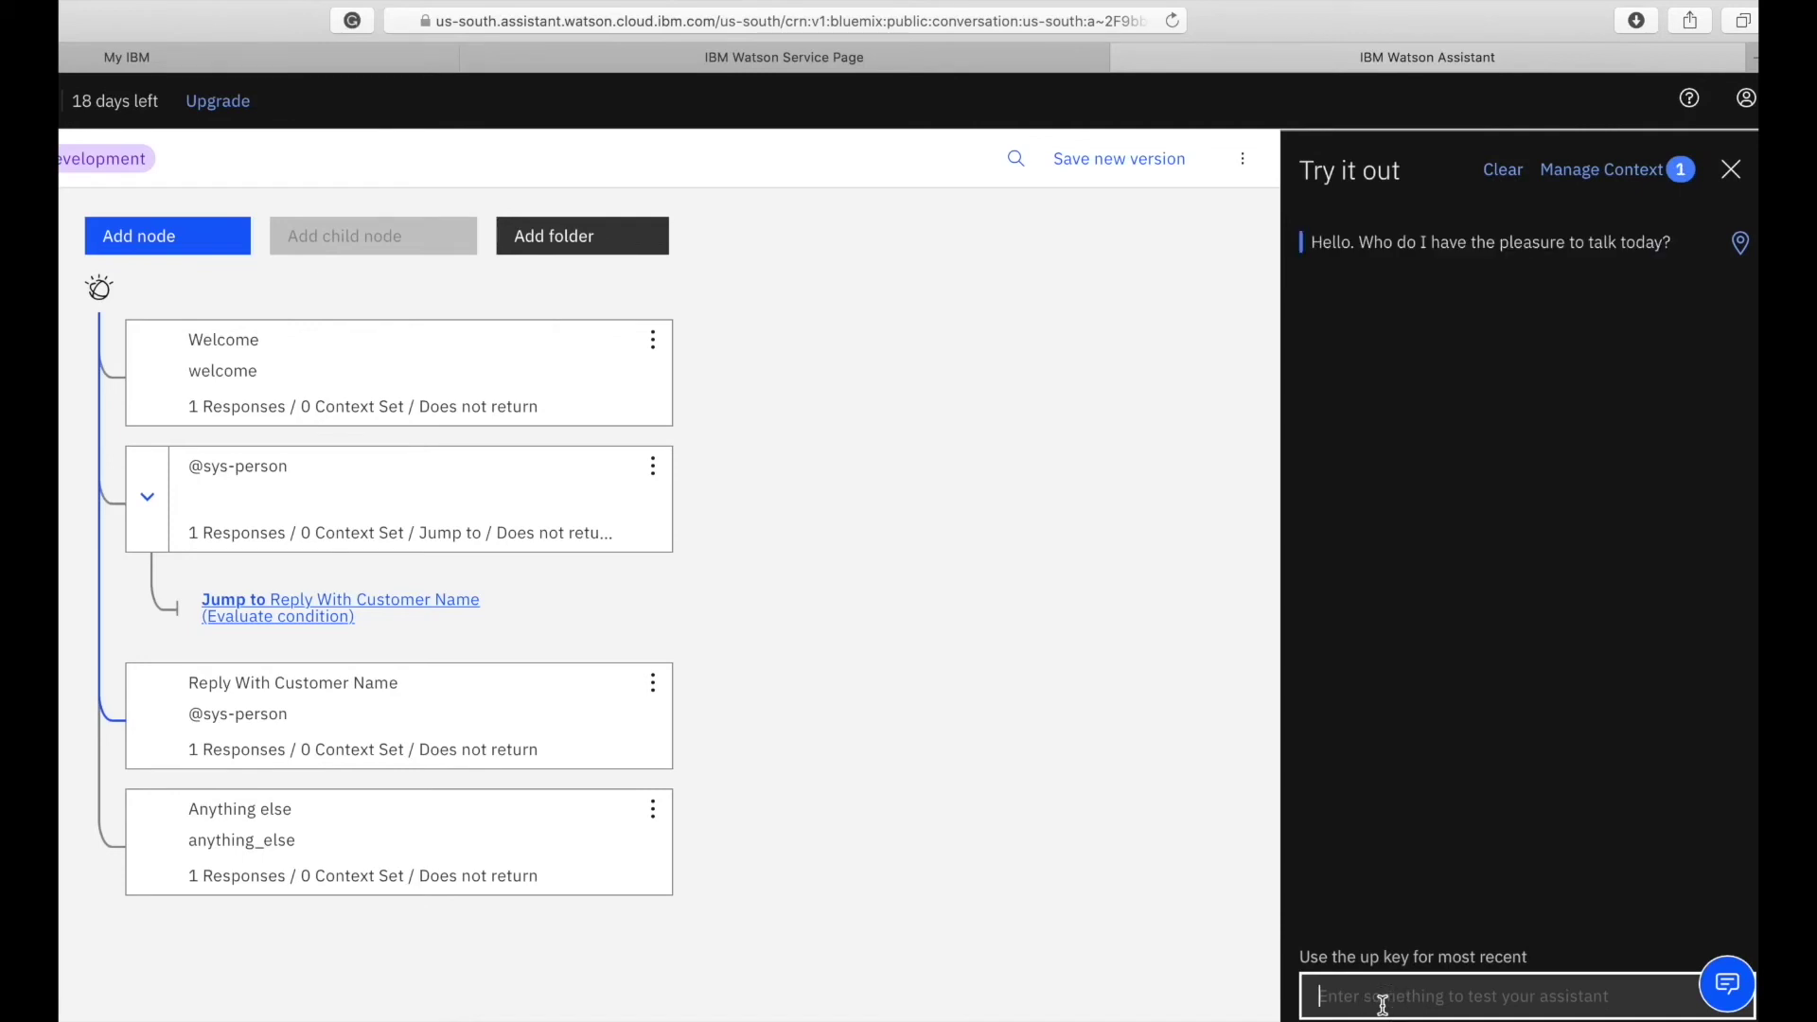
text(s)
key(Return)
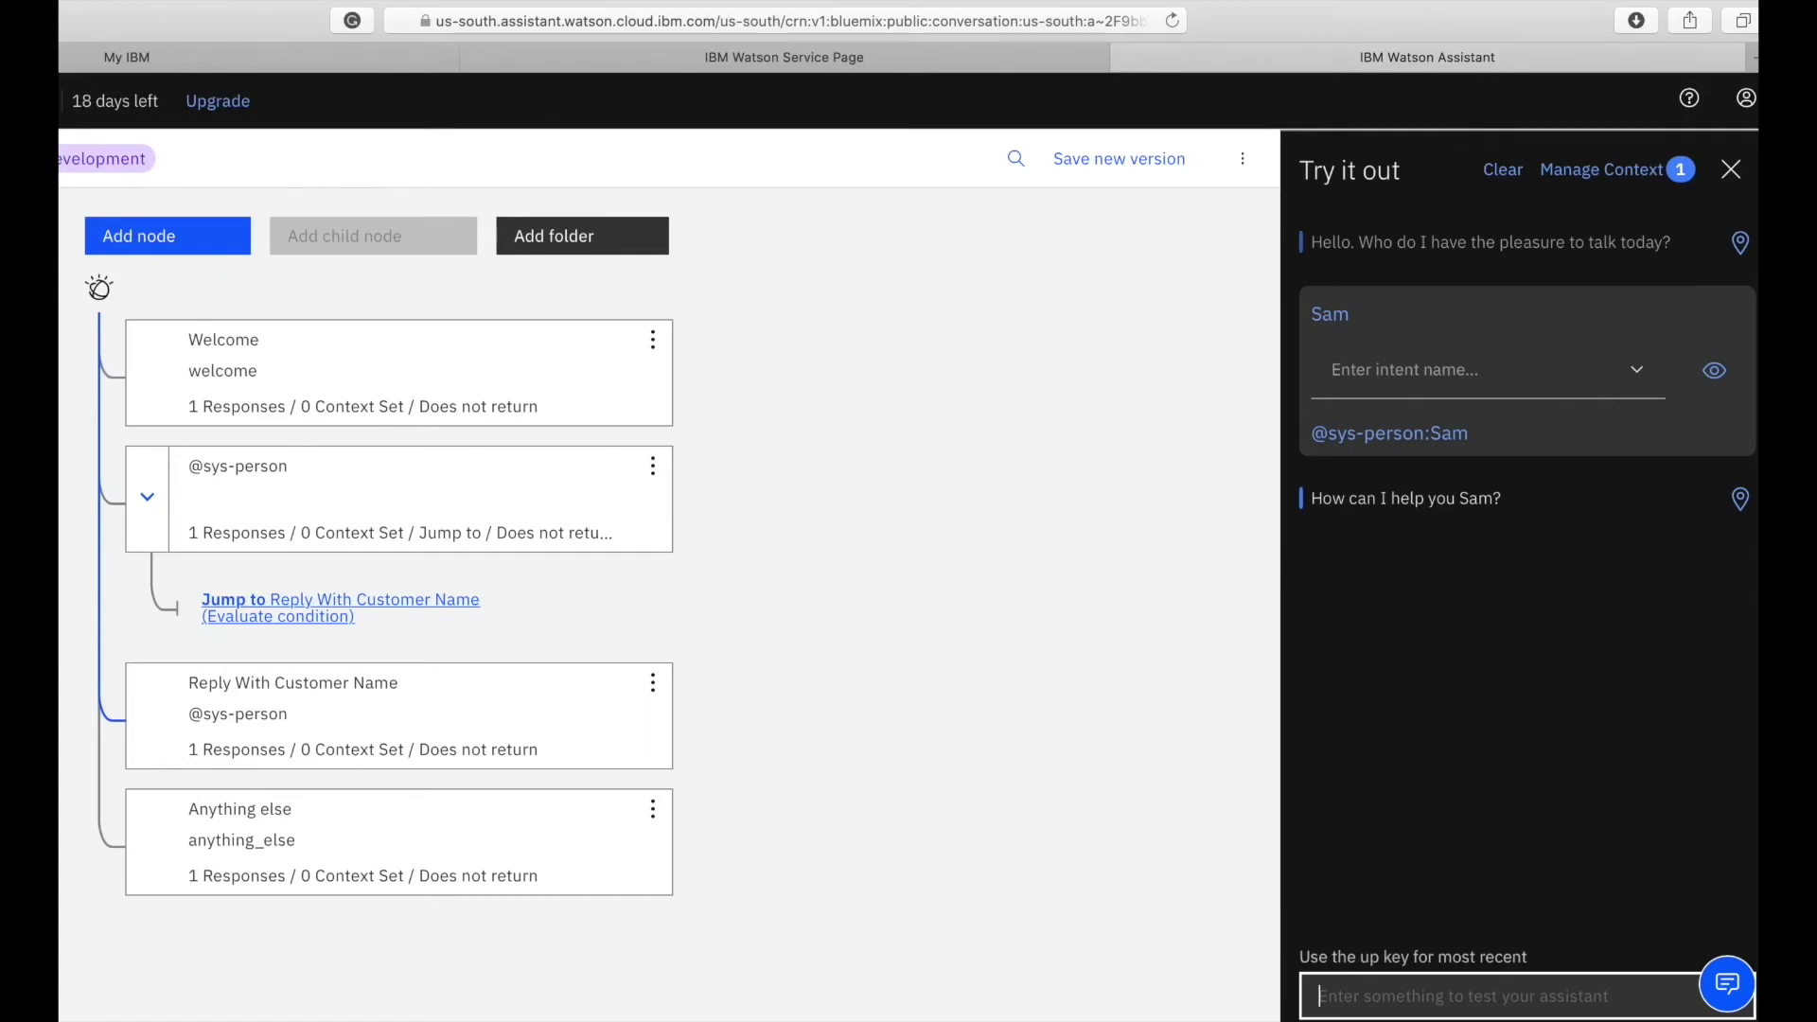
drag(1469, 499, 1492, 498)
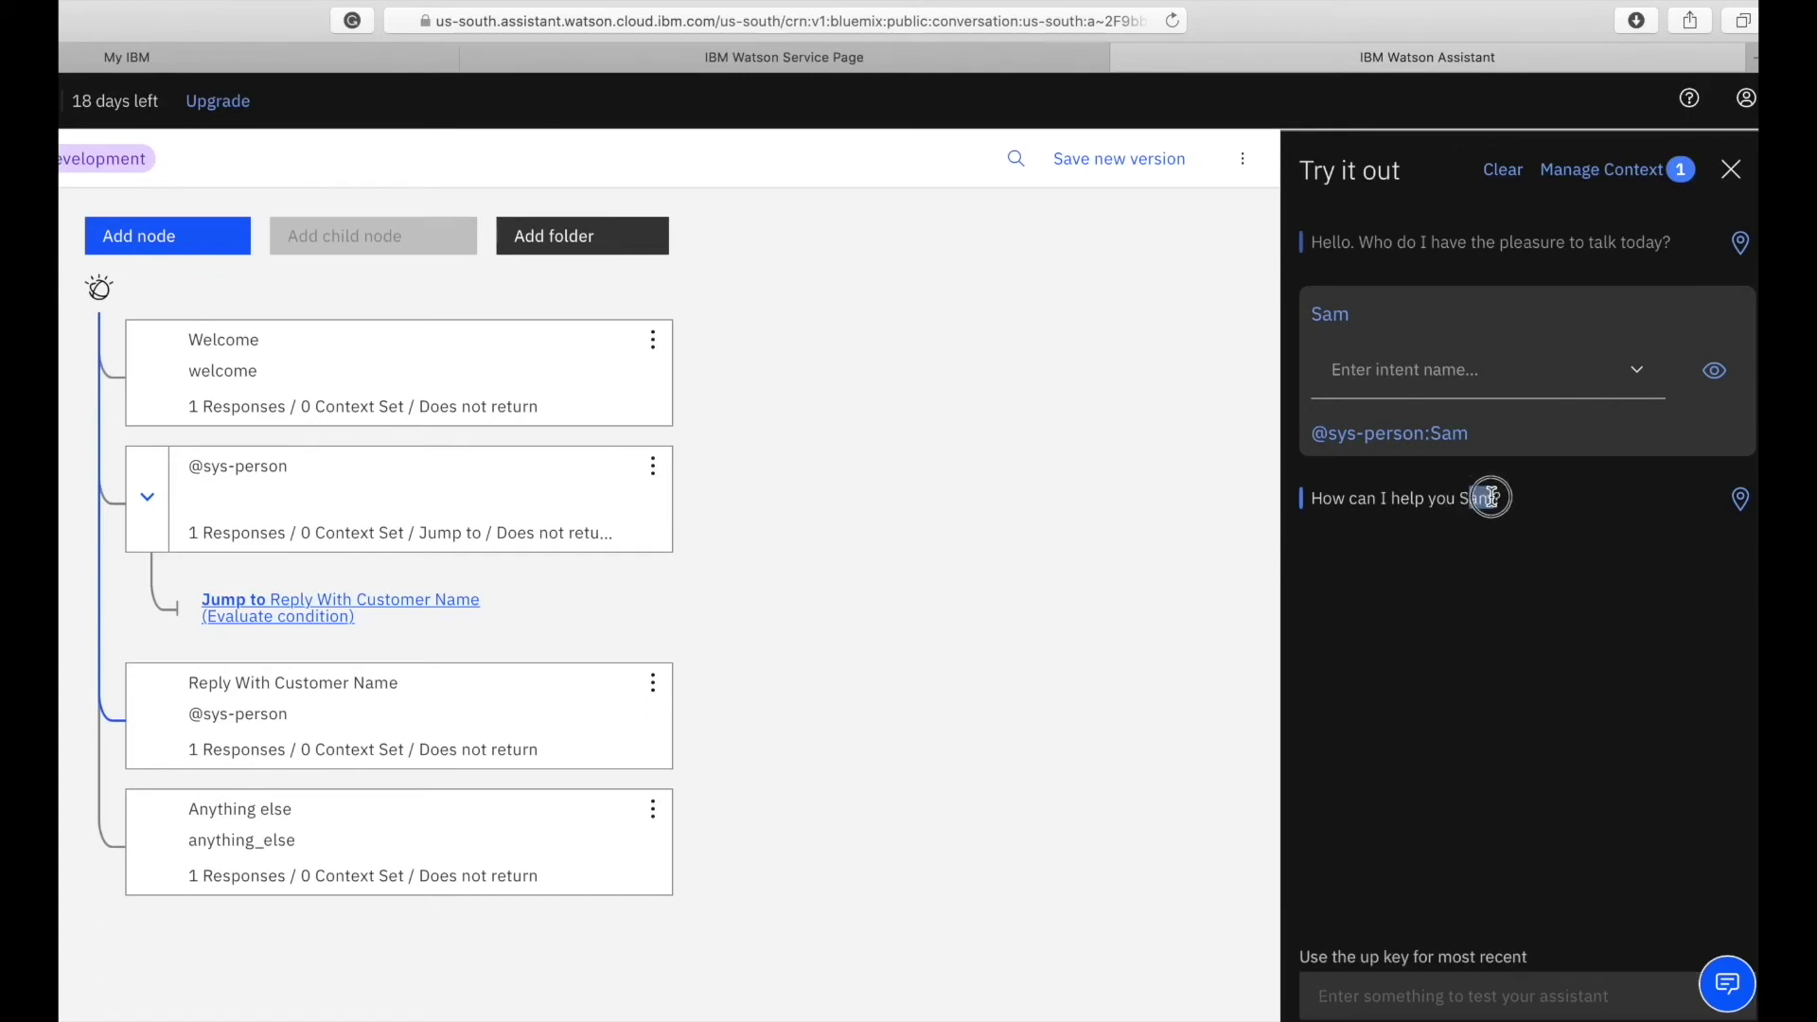
Step: Clear the test conversation and answer the greeting with a different first name
click(1347, 1010)
text(s)
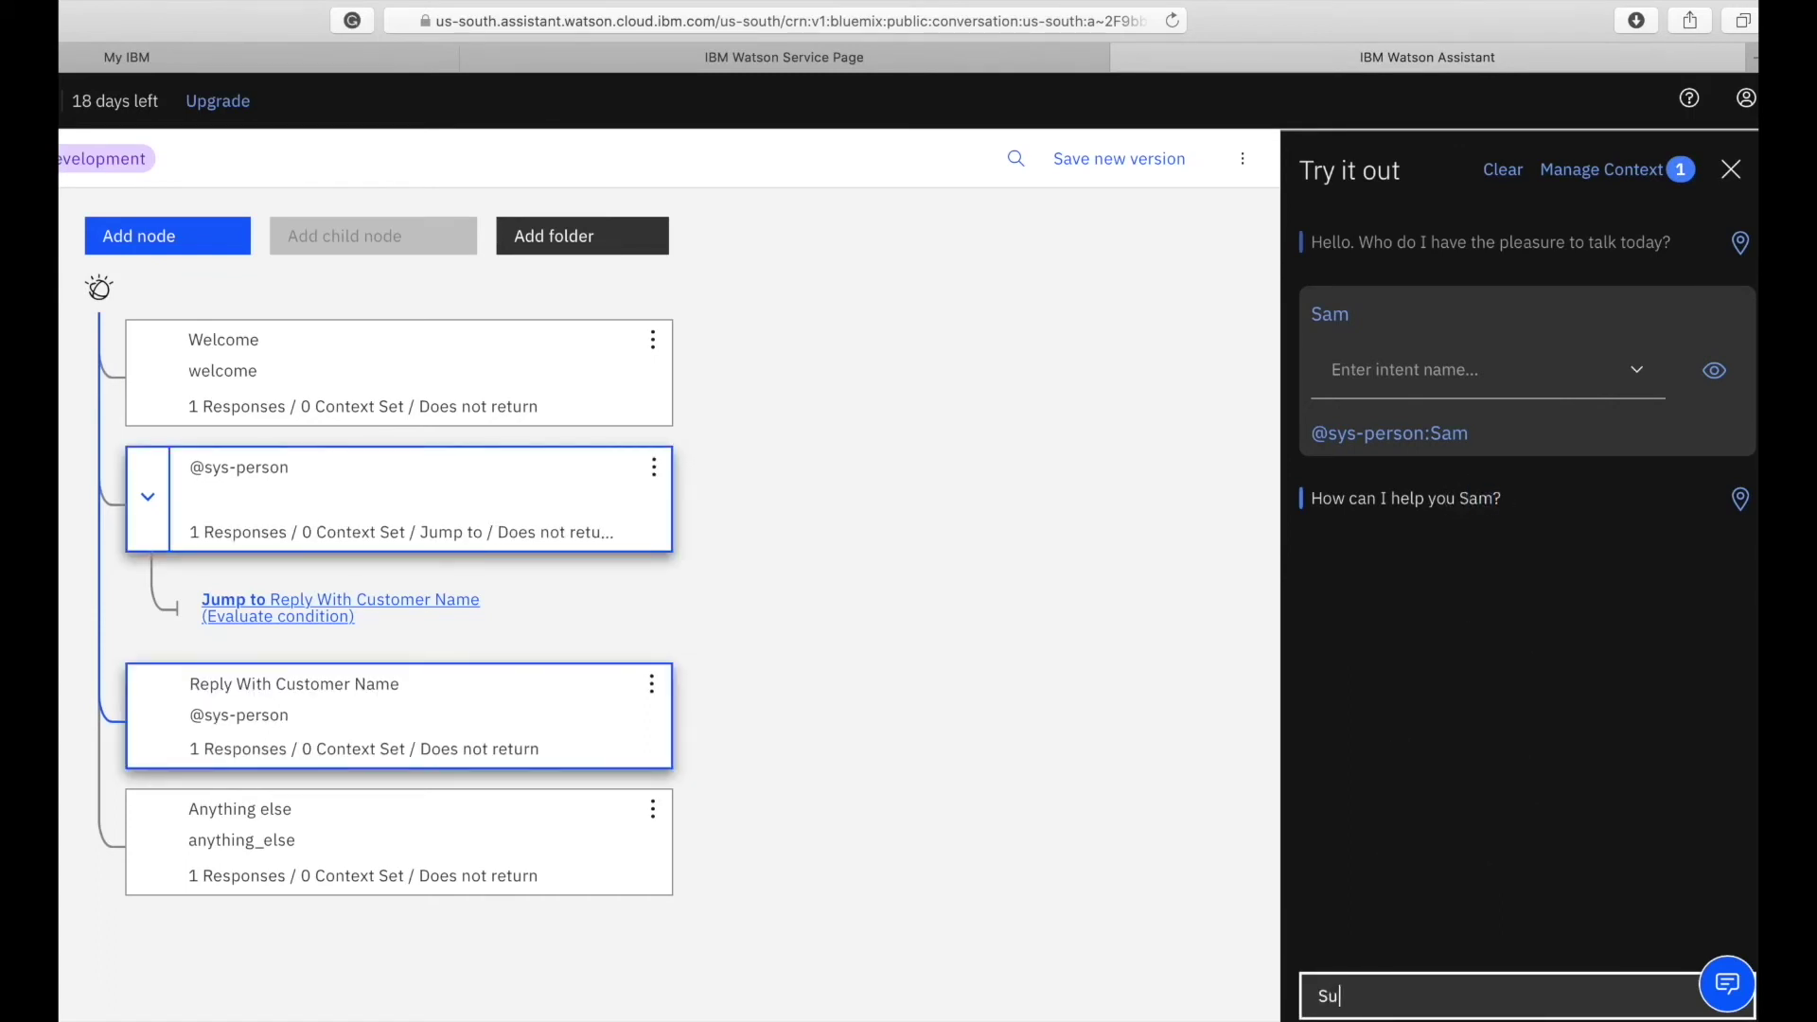
key(BackSpace)
key(BackSpace)
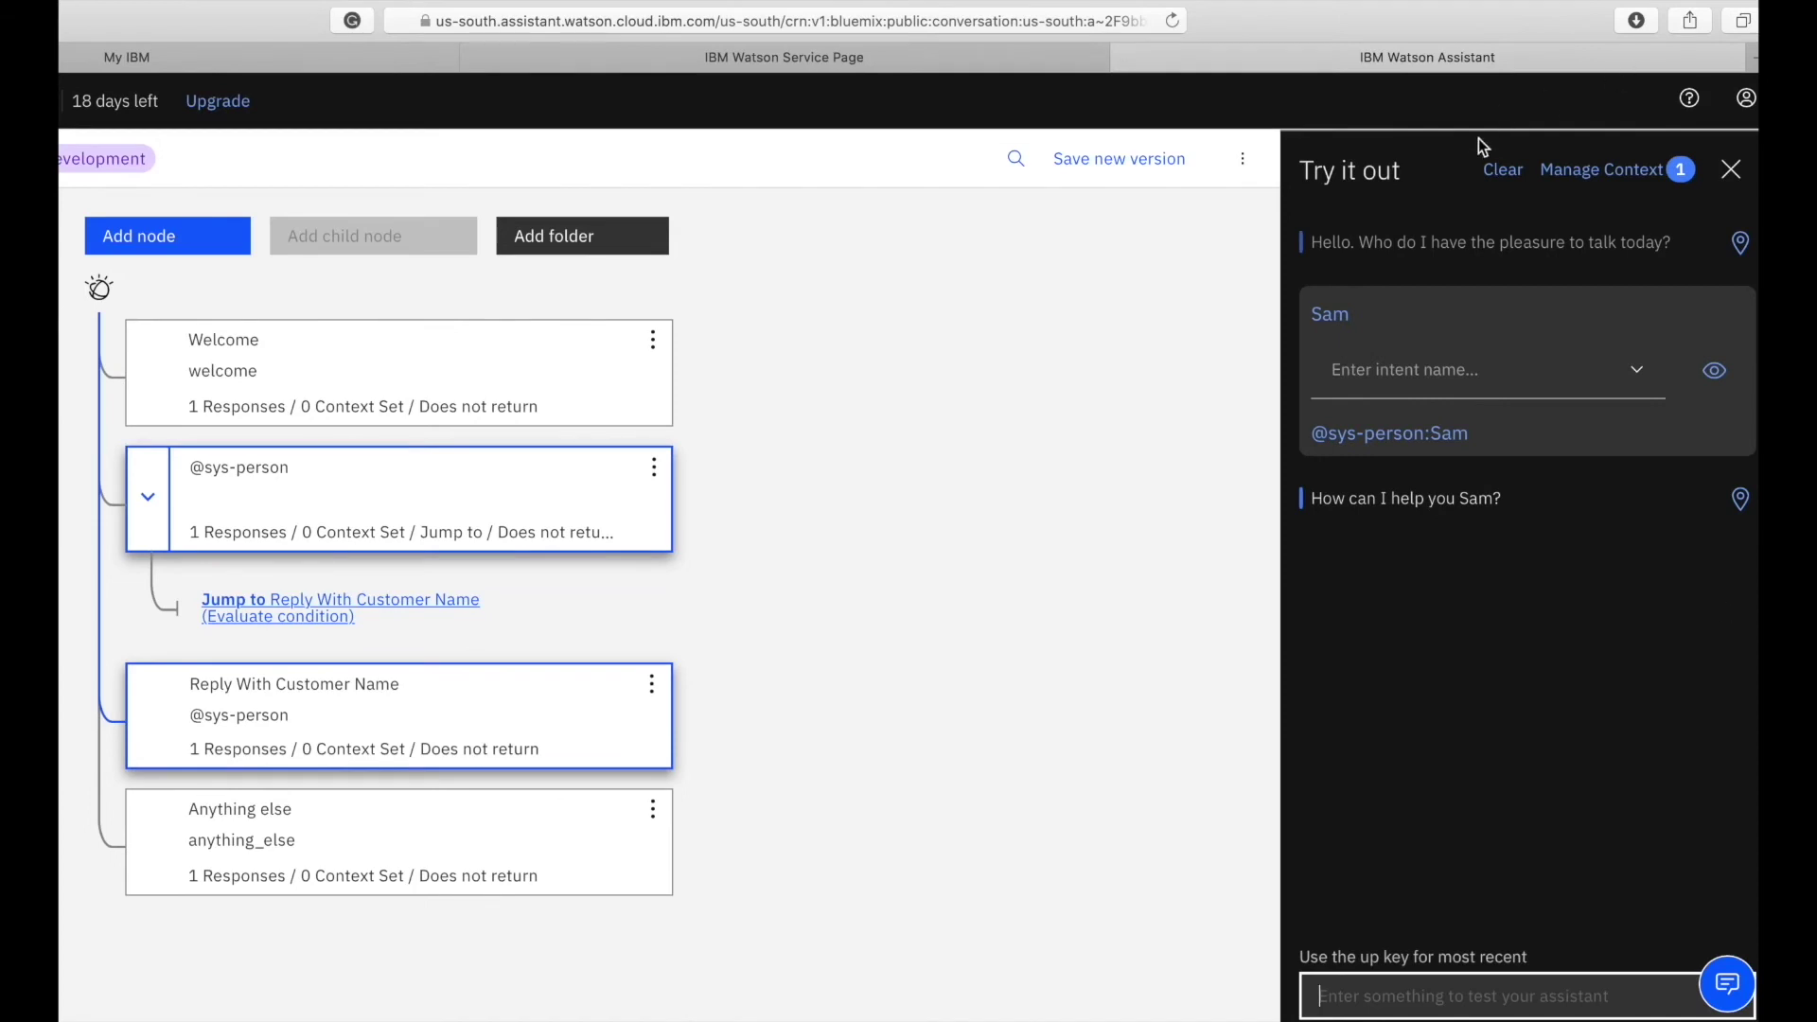
click(1500, 169)
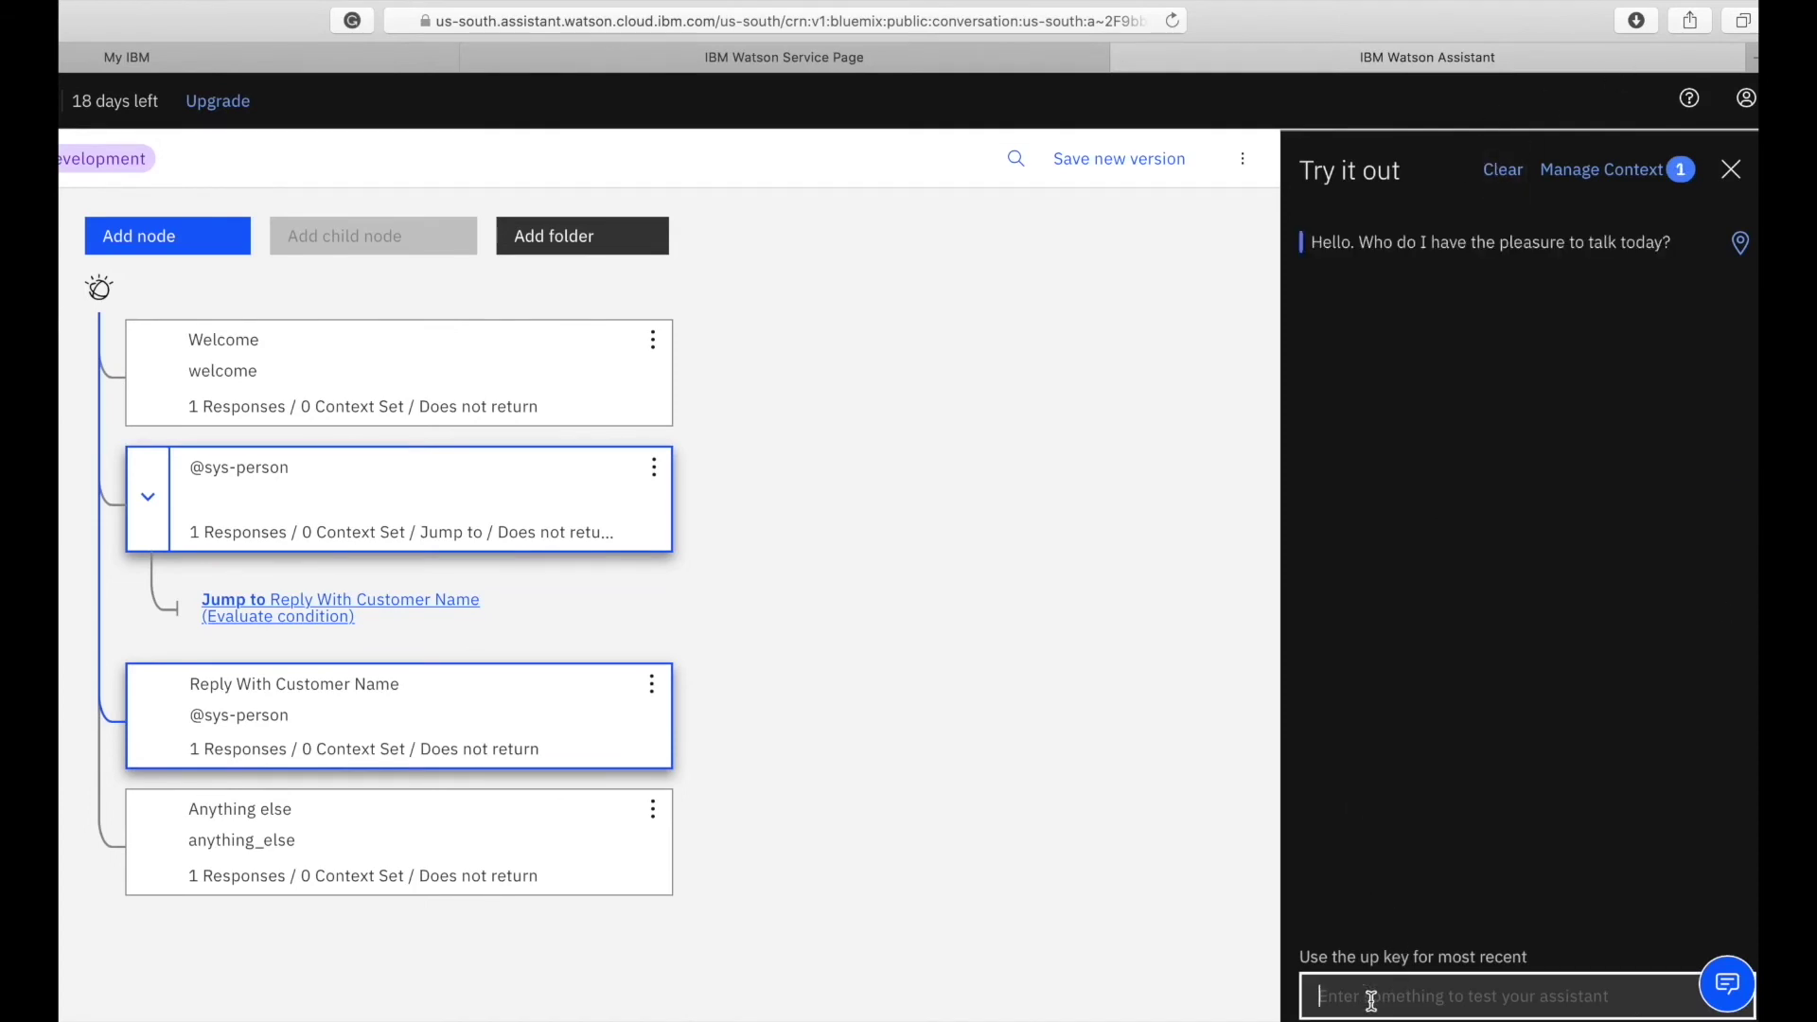
text(Robi)
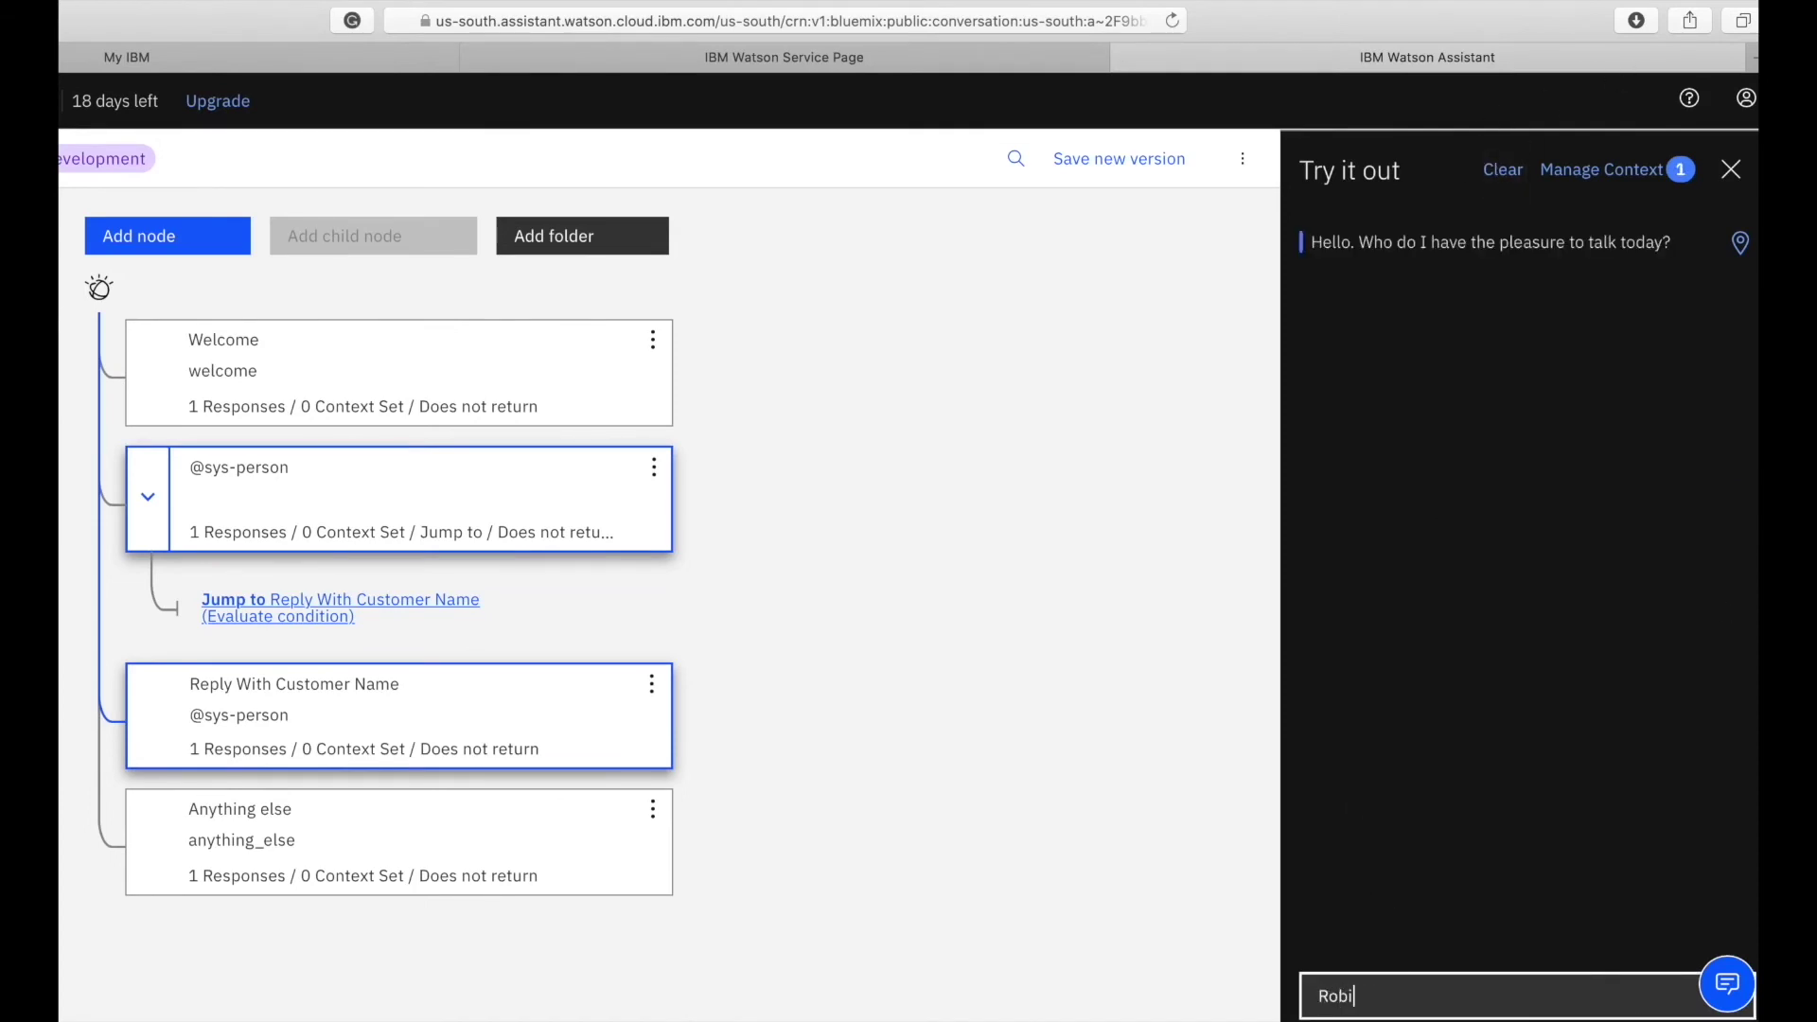
key(Return)
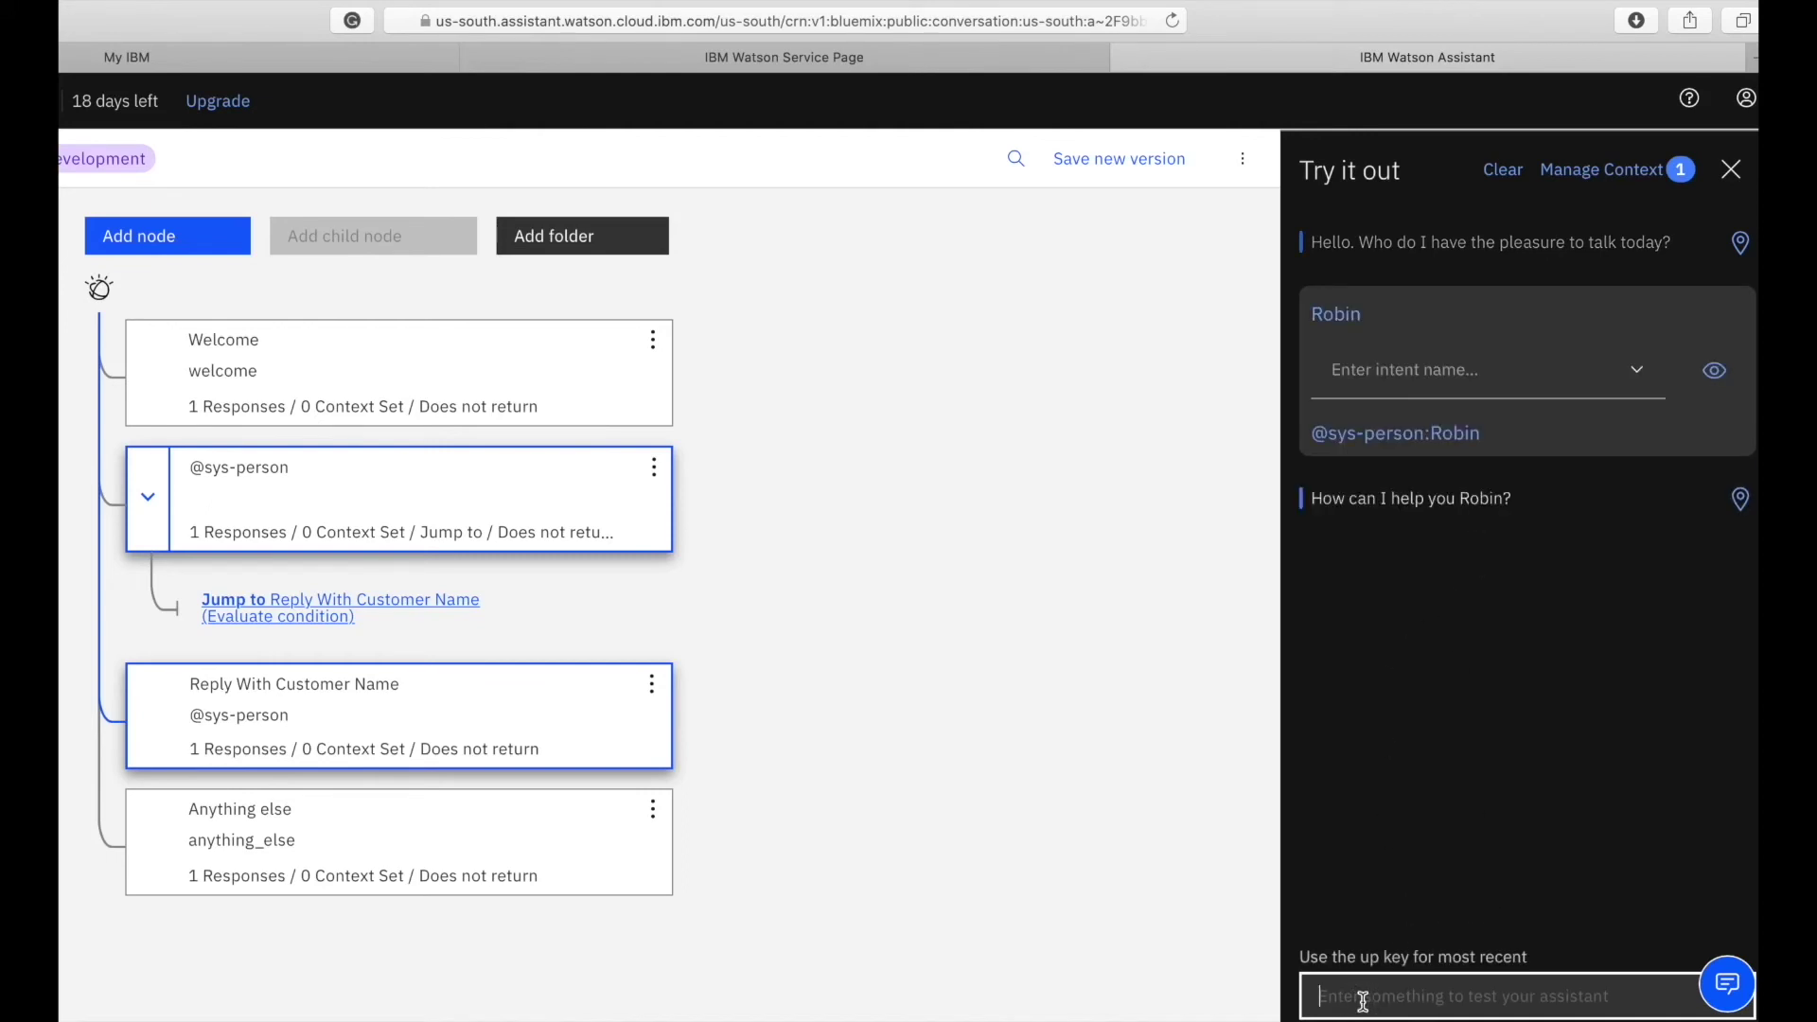
Step: Restart the test conversation, send a third first name and check the name in the assistant's reply
click(1505, 171)
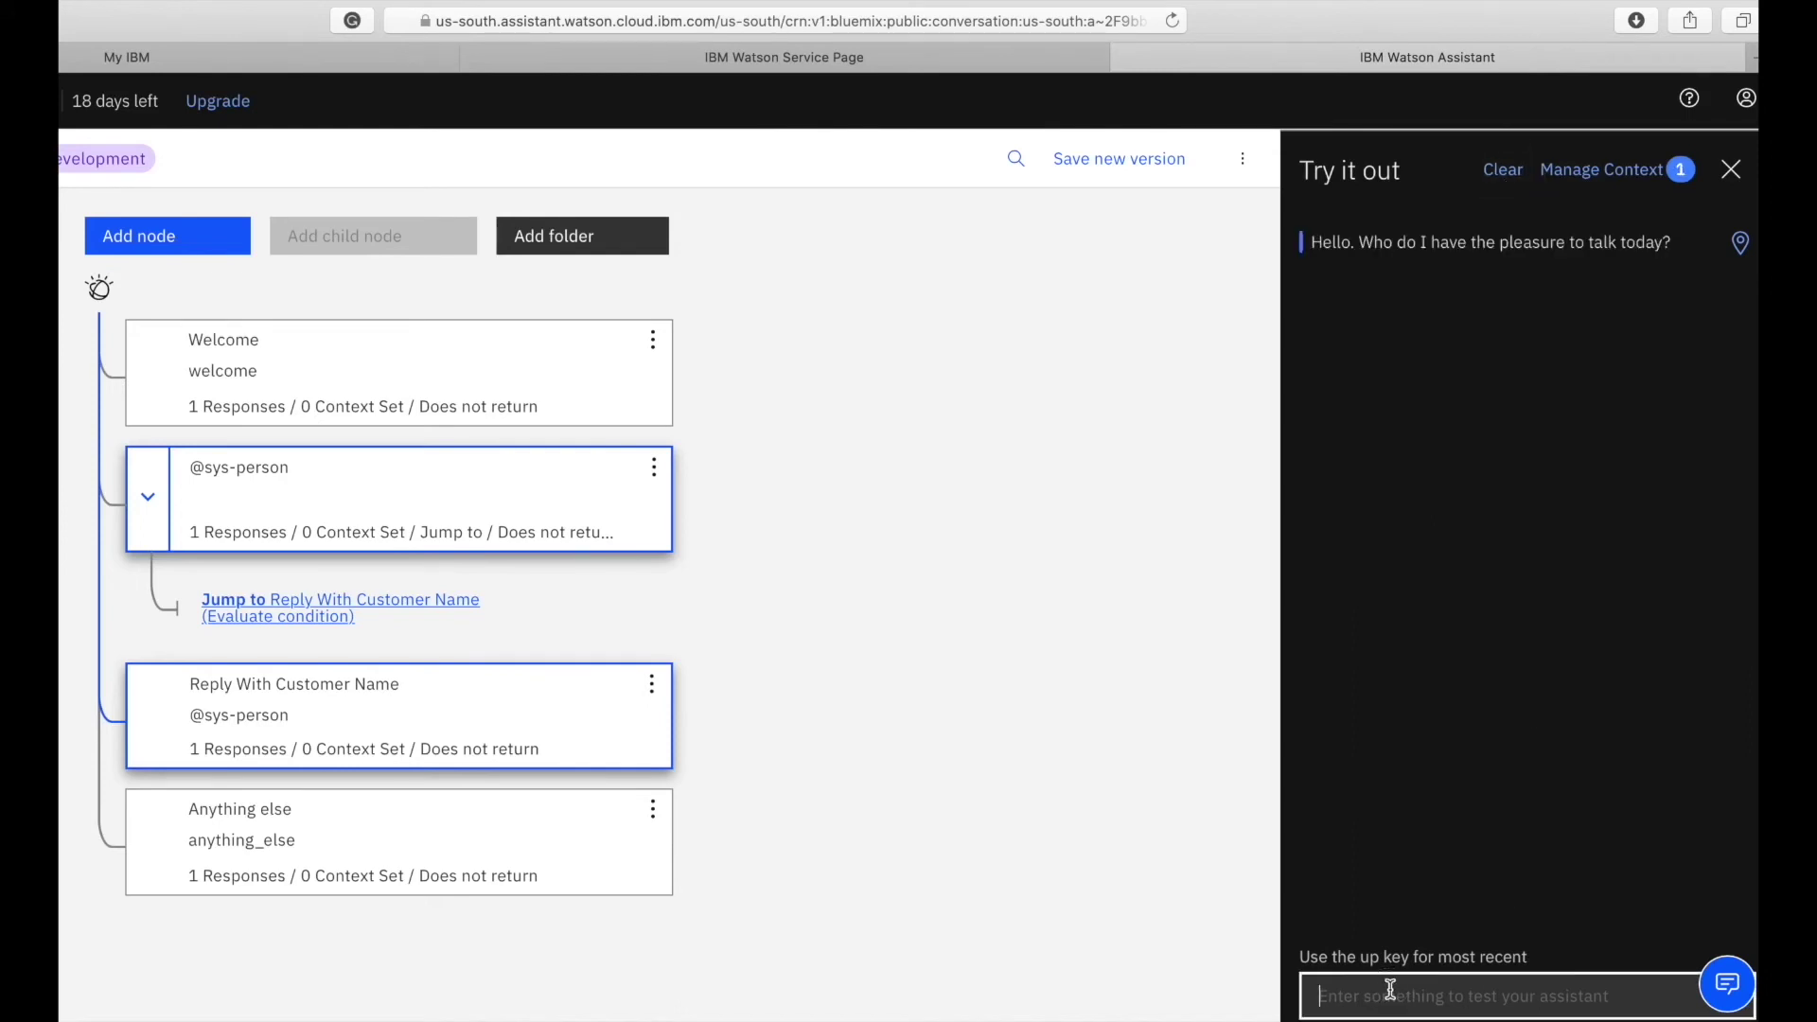
text(s)
key(Return)
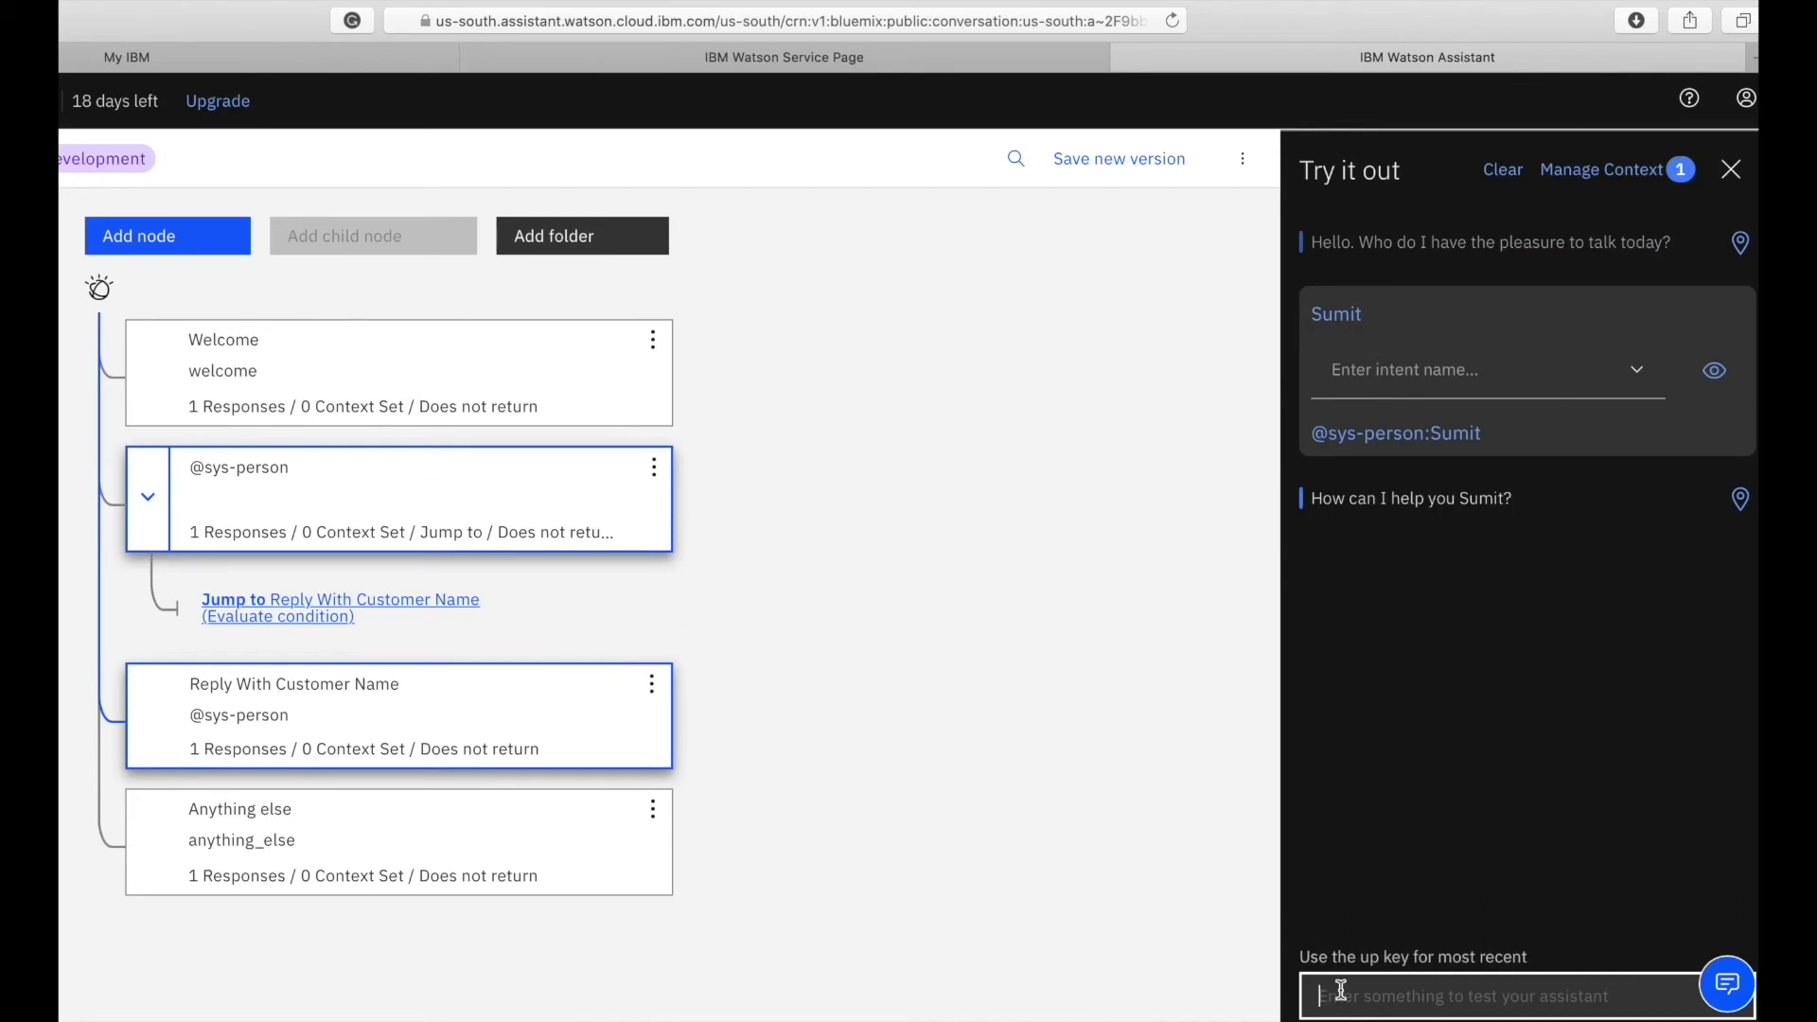
drag(1459, 494, 1508, 497)
click(1332, 781)
click(1356, 1009)
Step: Test name recognition within a sentence by sending "I am" followed by a first name in a cleared conversation
click(1503, 171)
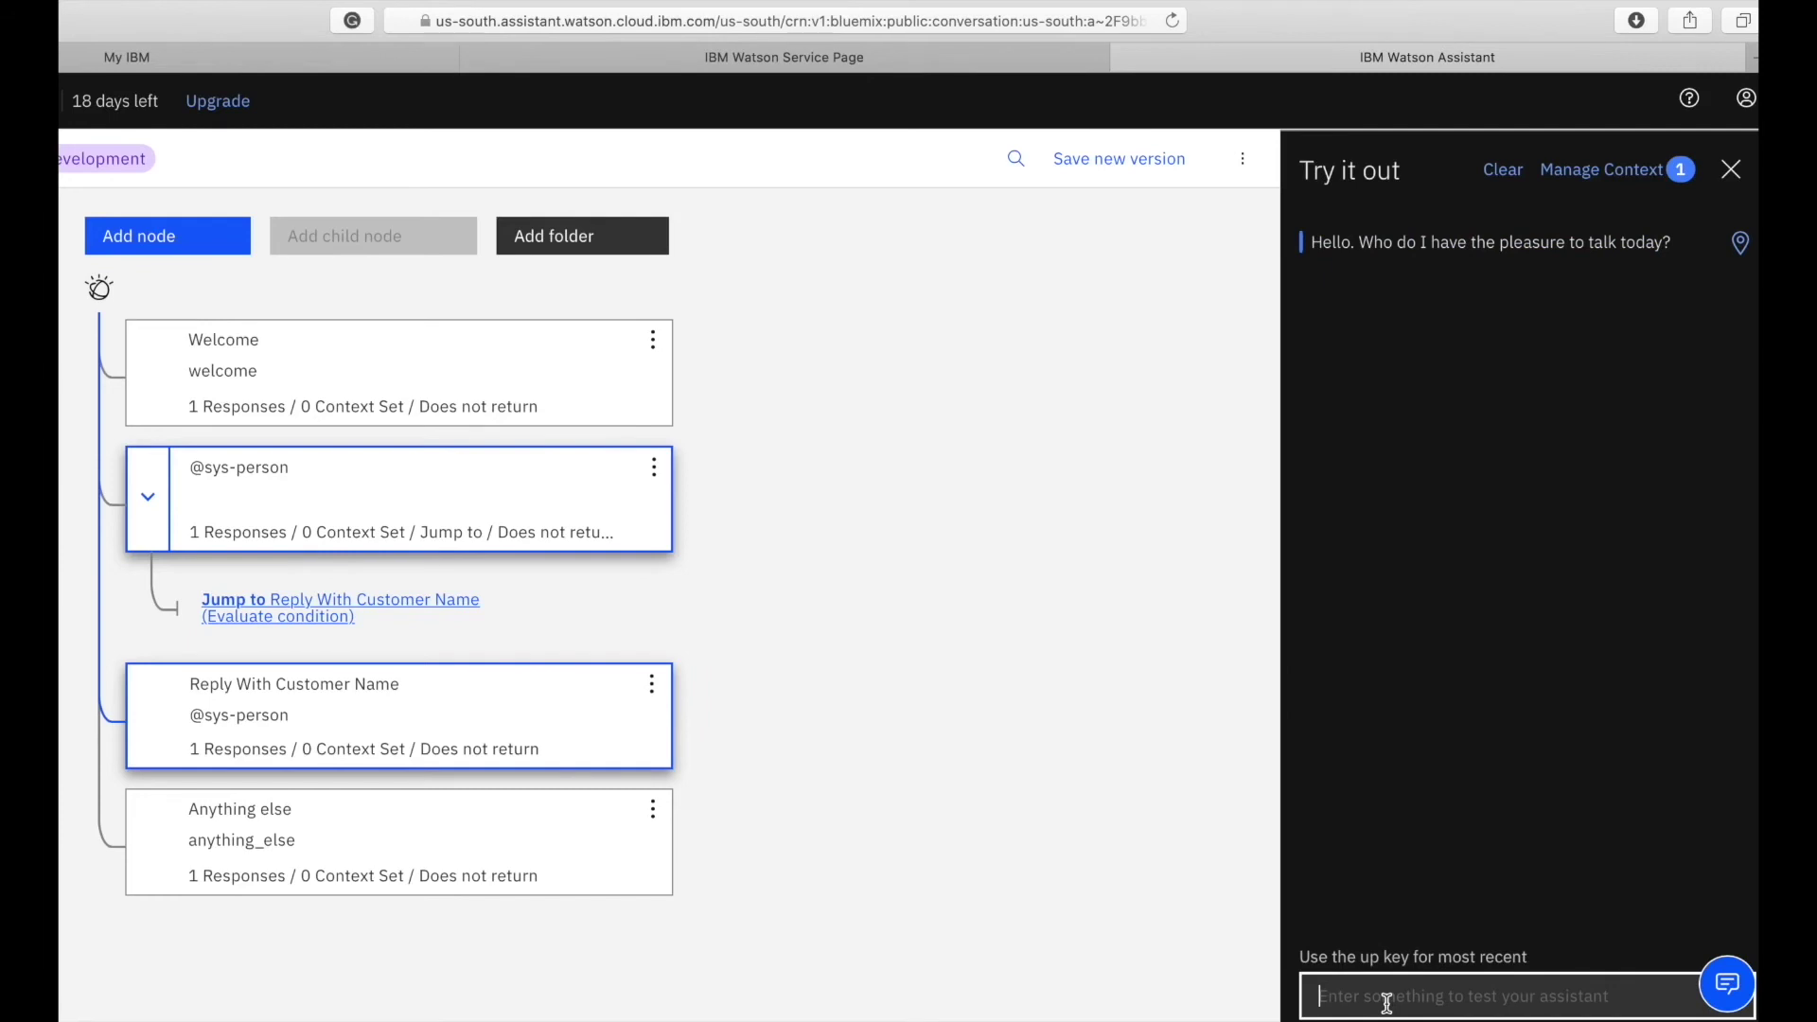
text(I am Sumi)
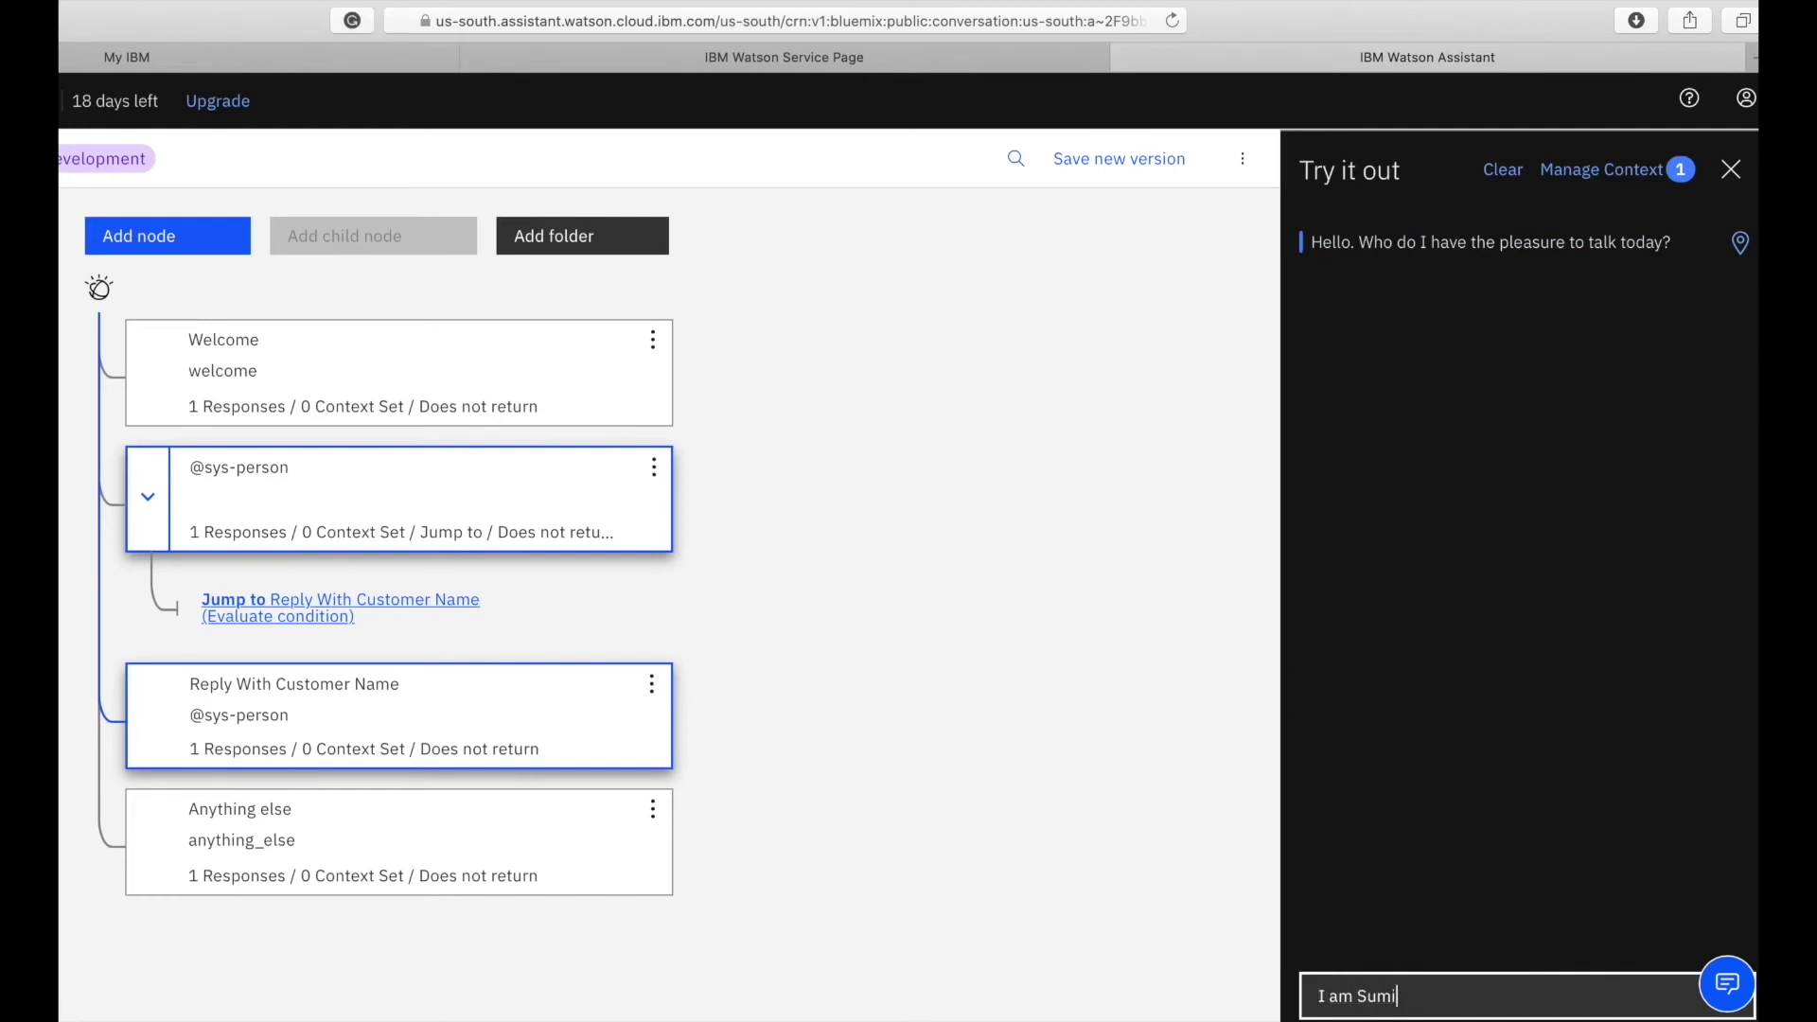
text(t)
key(Return)
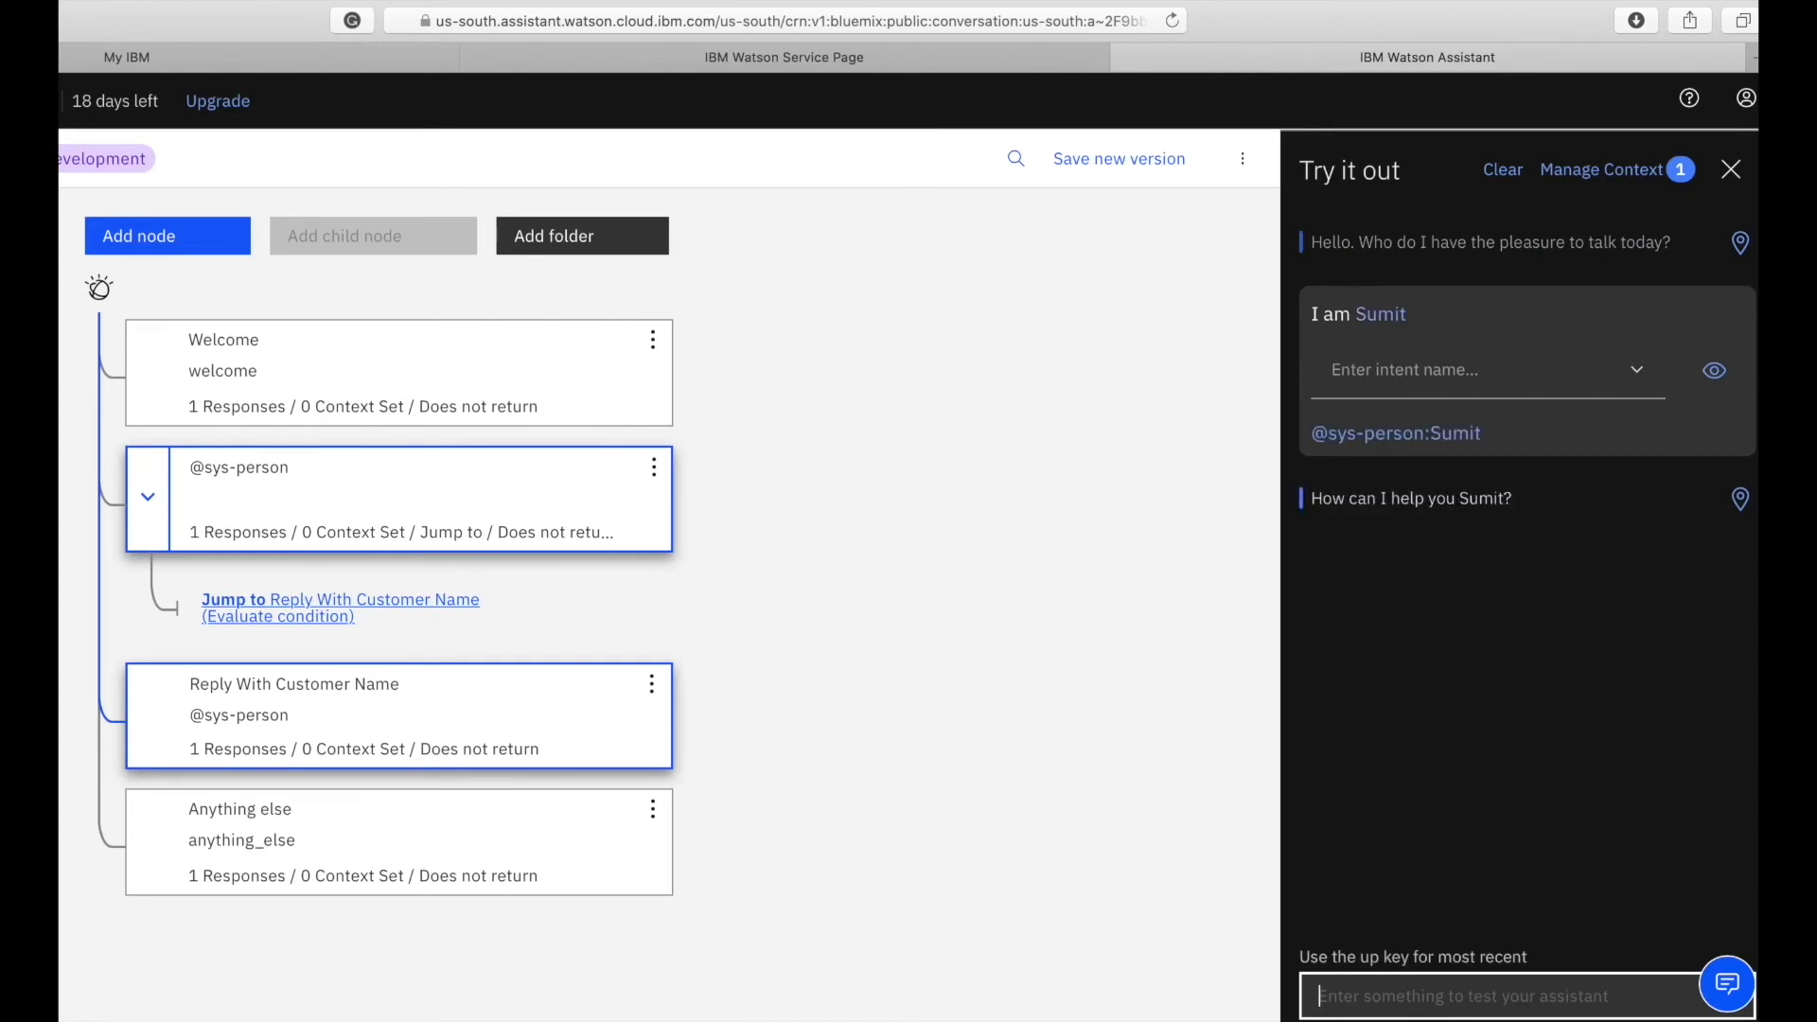
drag(1458, 496, 1503, 500)
Step: Clear the test conversation and send "Mine" followed by another first name to check the assistant's reply
click(1505, 169)
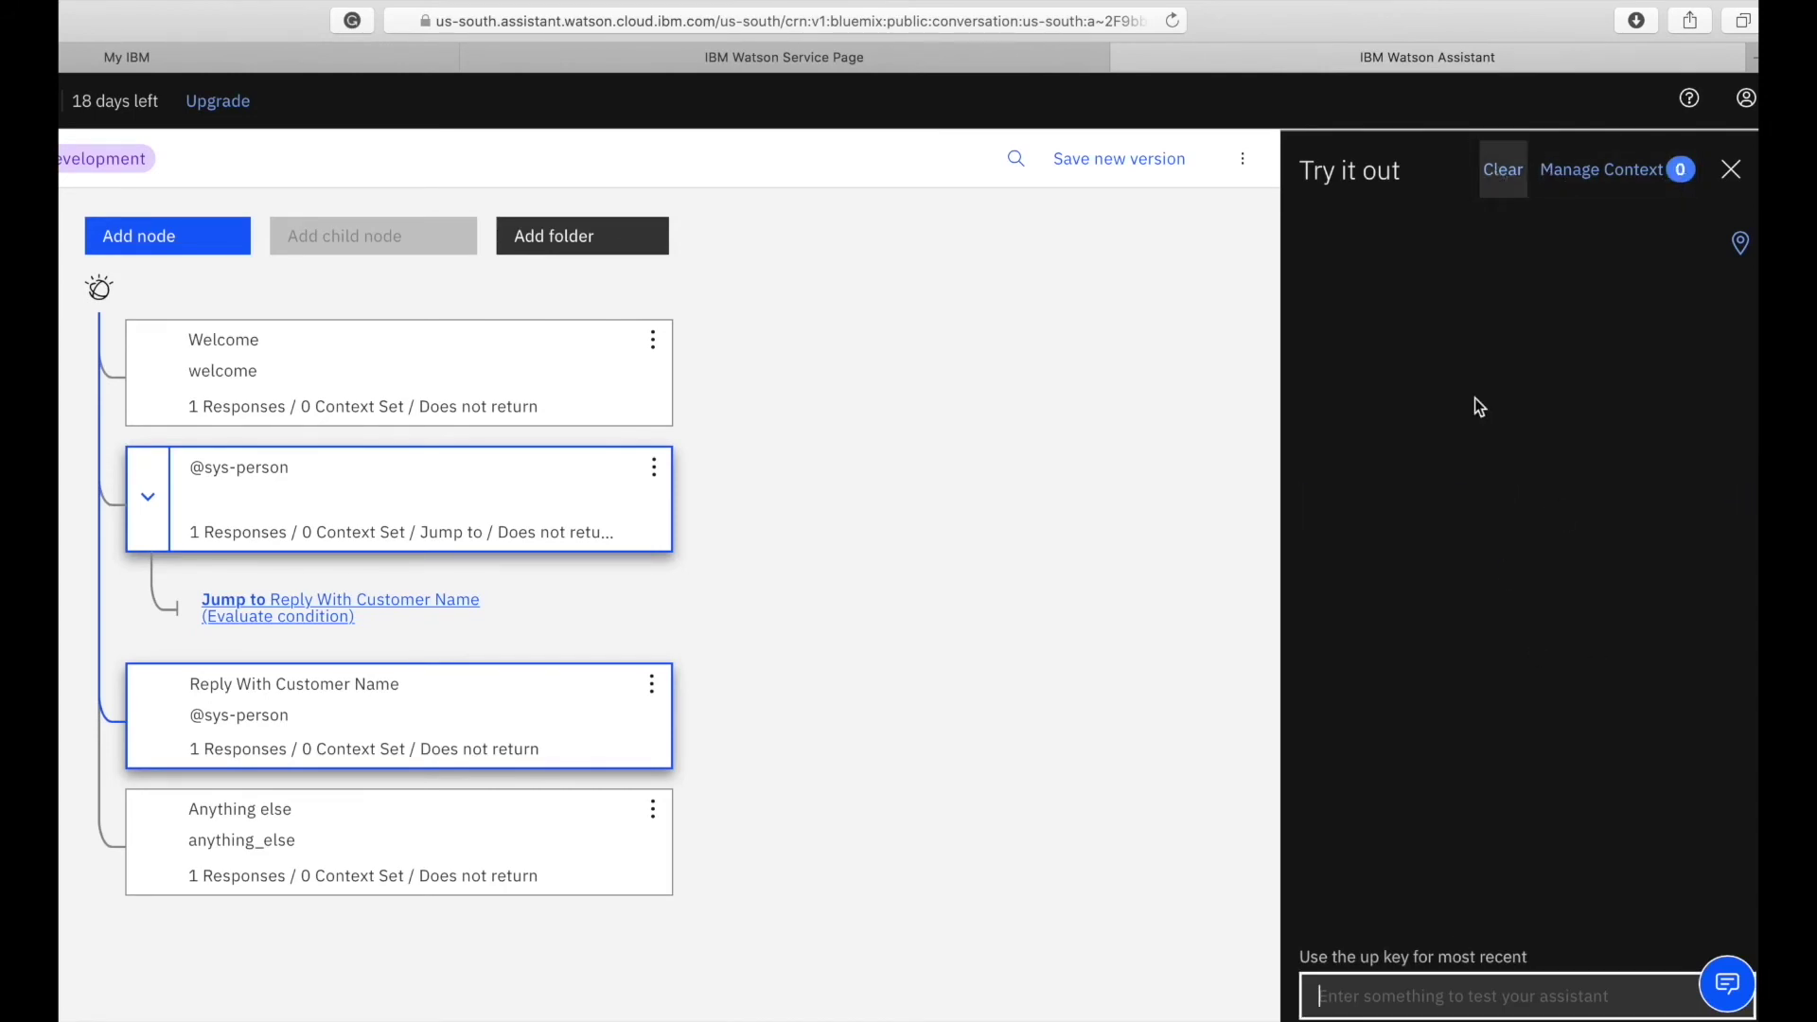
text(Mine Ch)
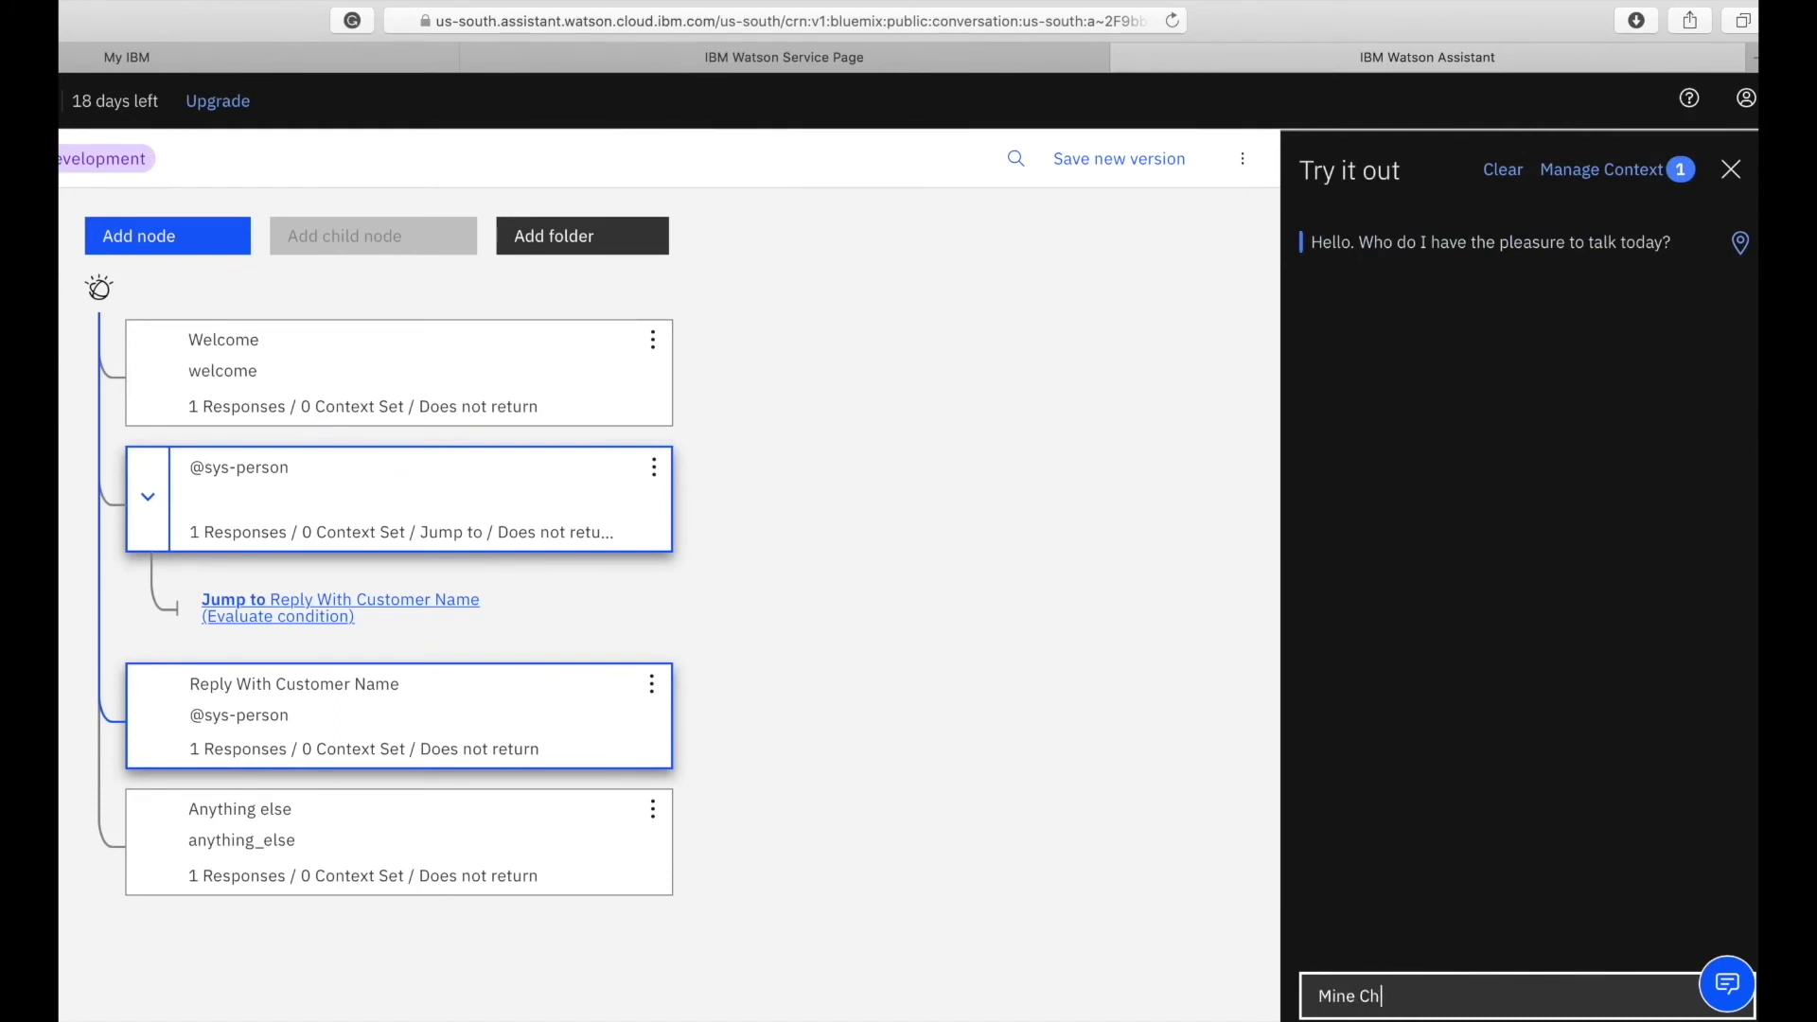
text(ris)
key(Return)
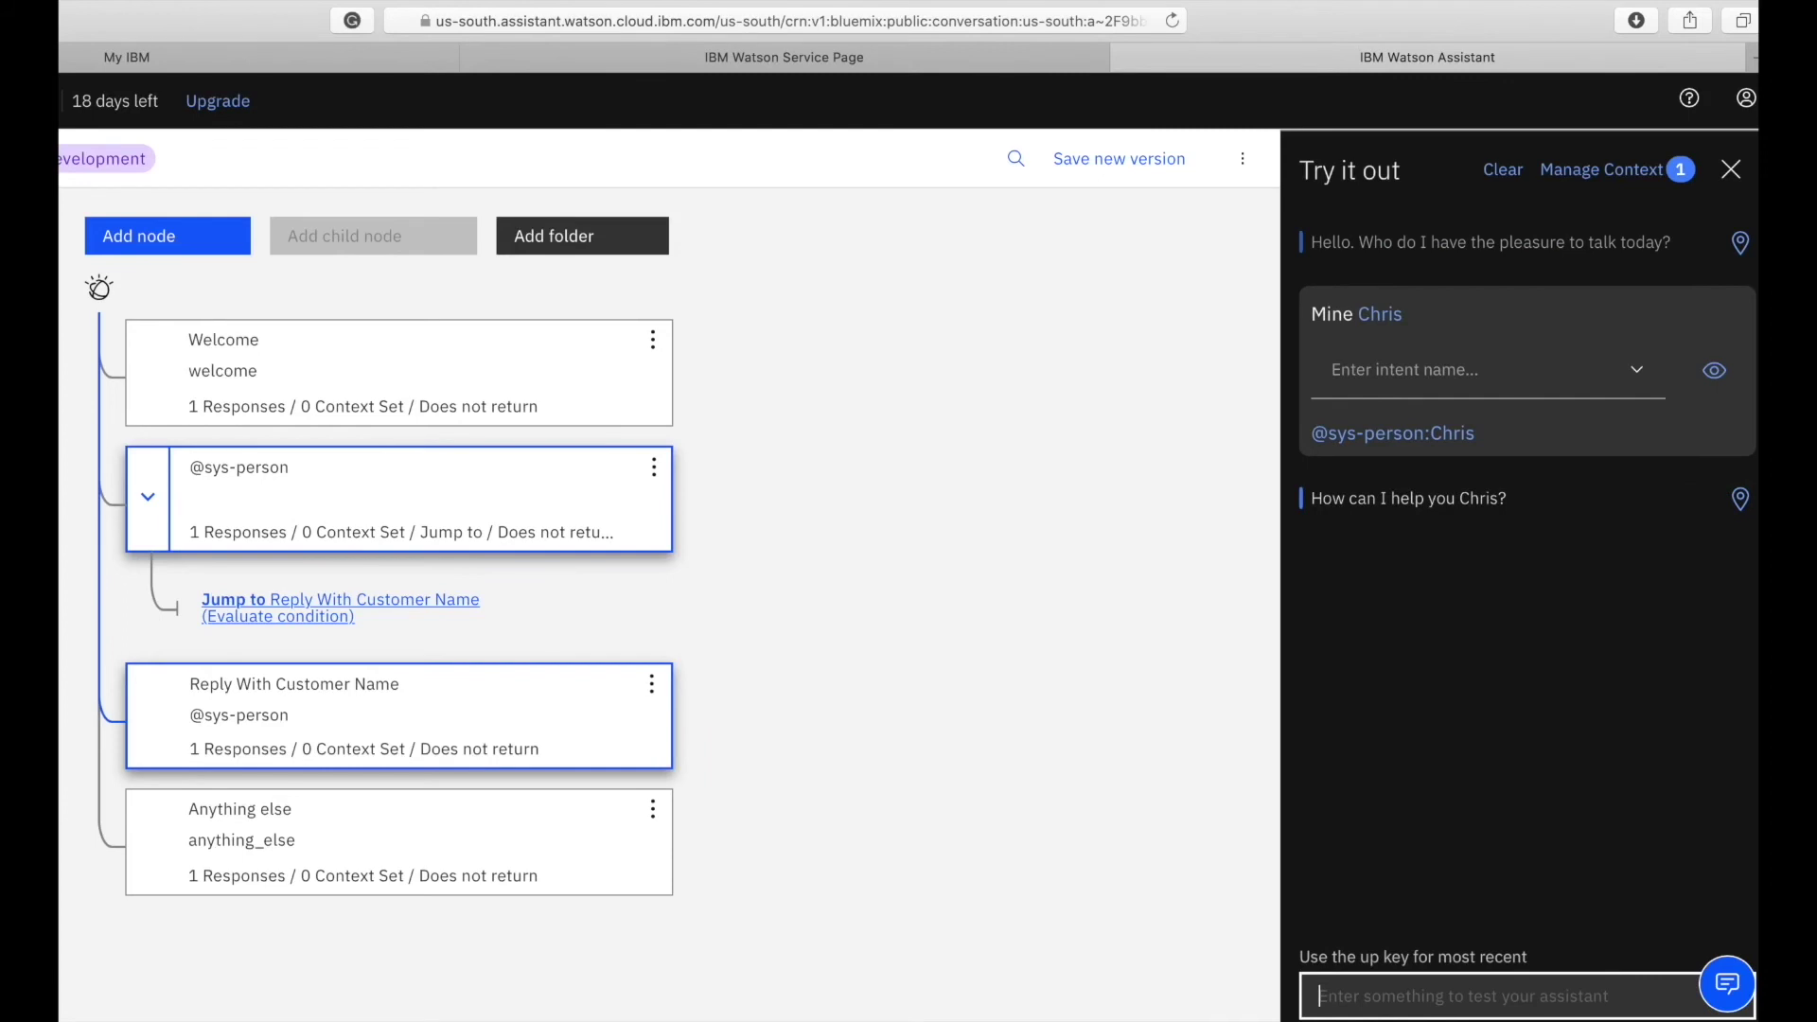
drag(1512, 499, 1330, 506)
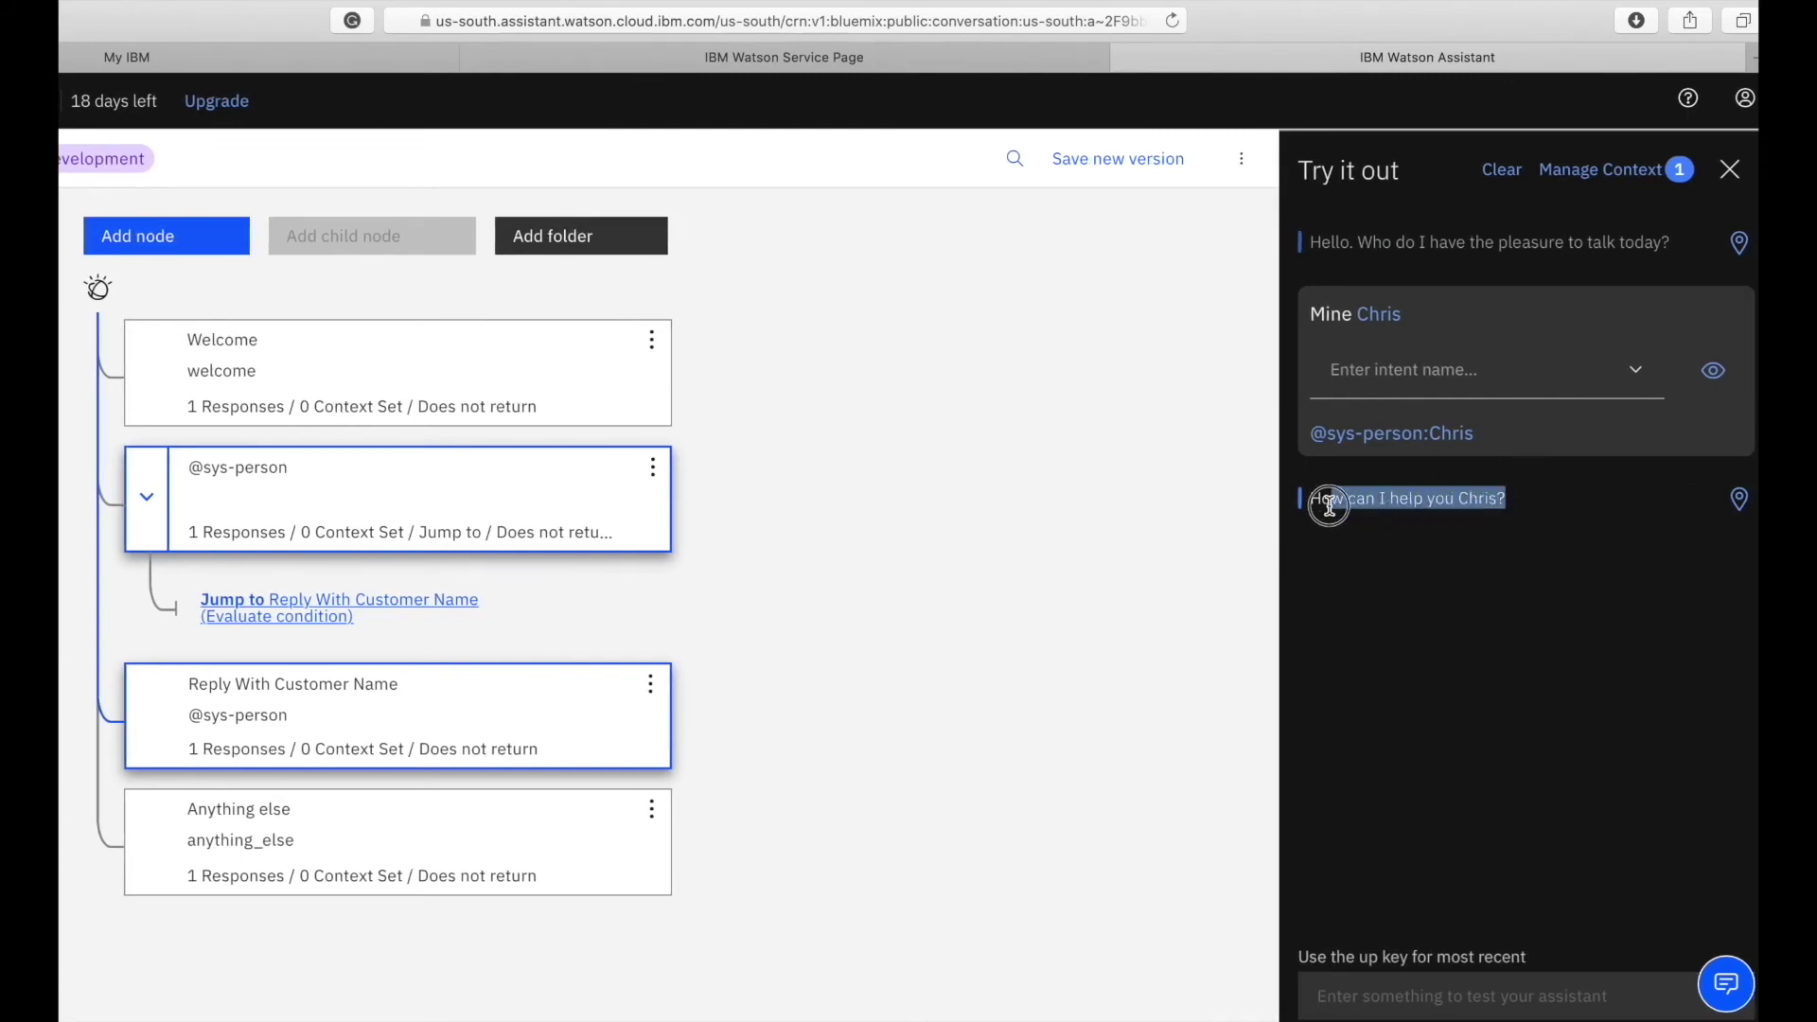
click(1058, 556)
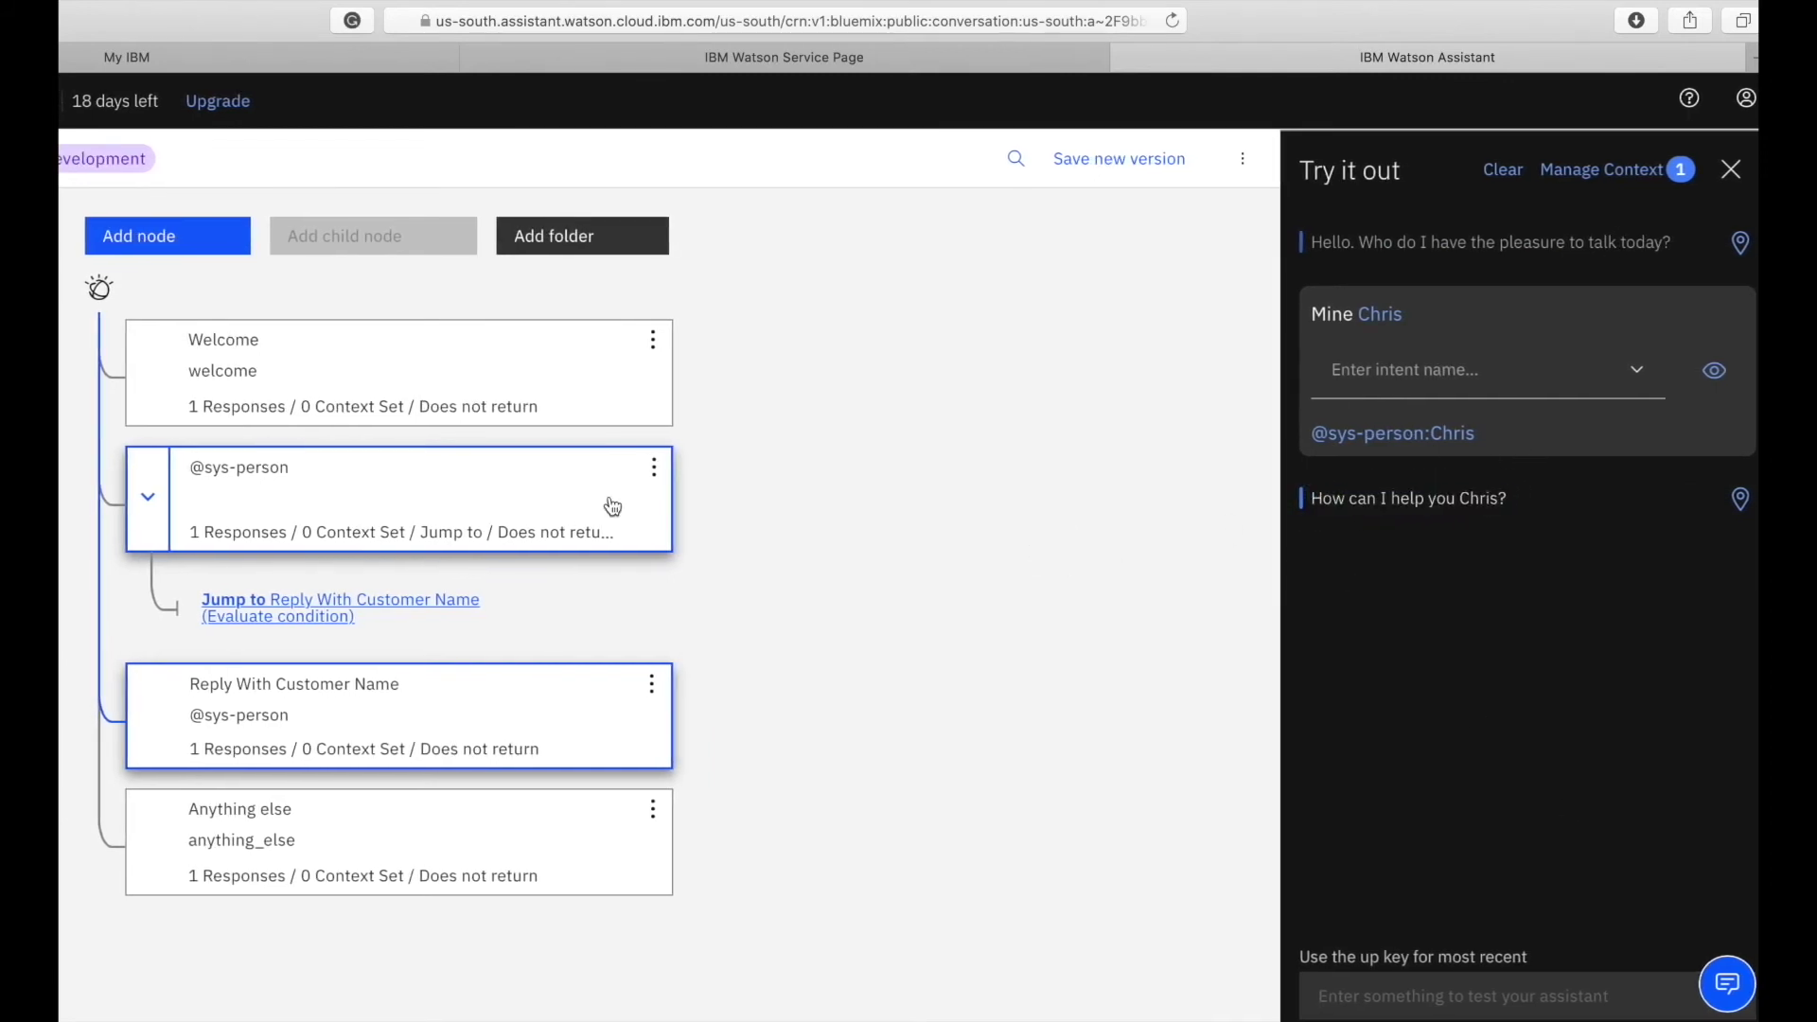
Step: Compare the Welcome node's response text with the greeting in the test conversation, and close the node
click(463, 354)
drag(412, 705, 842, 719)
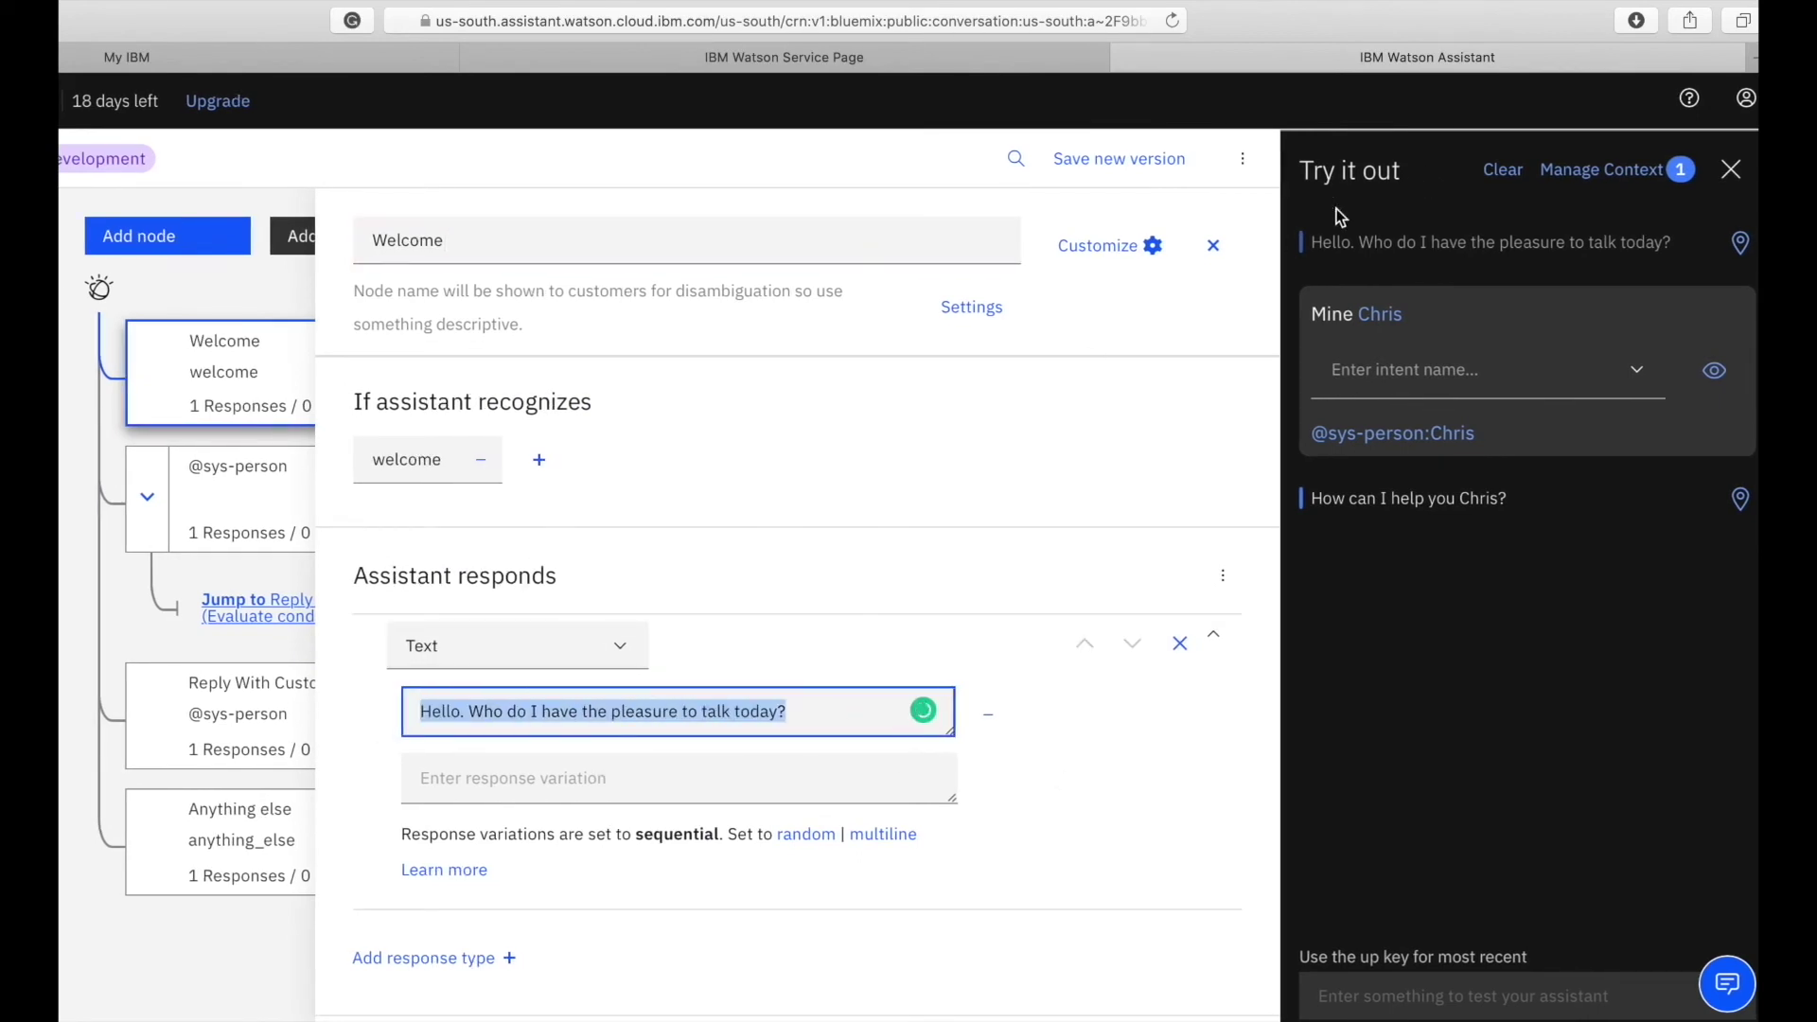
drag(1309, 241, 1667, 246)
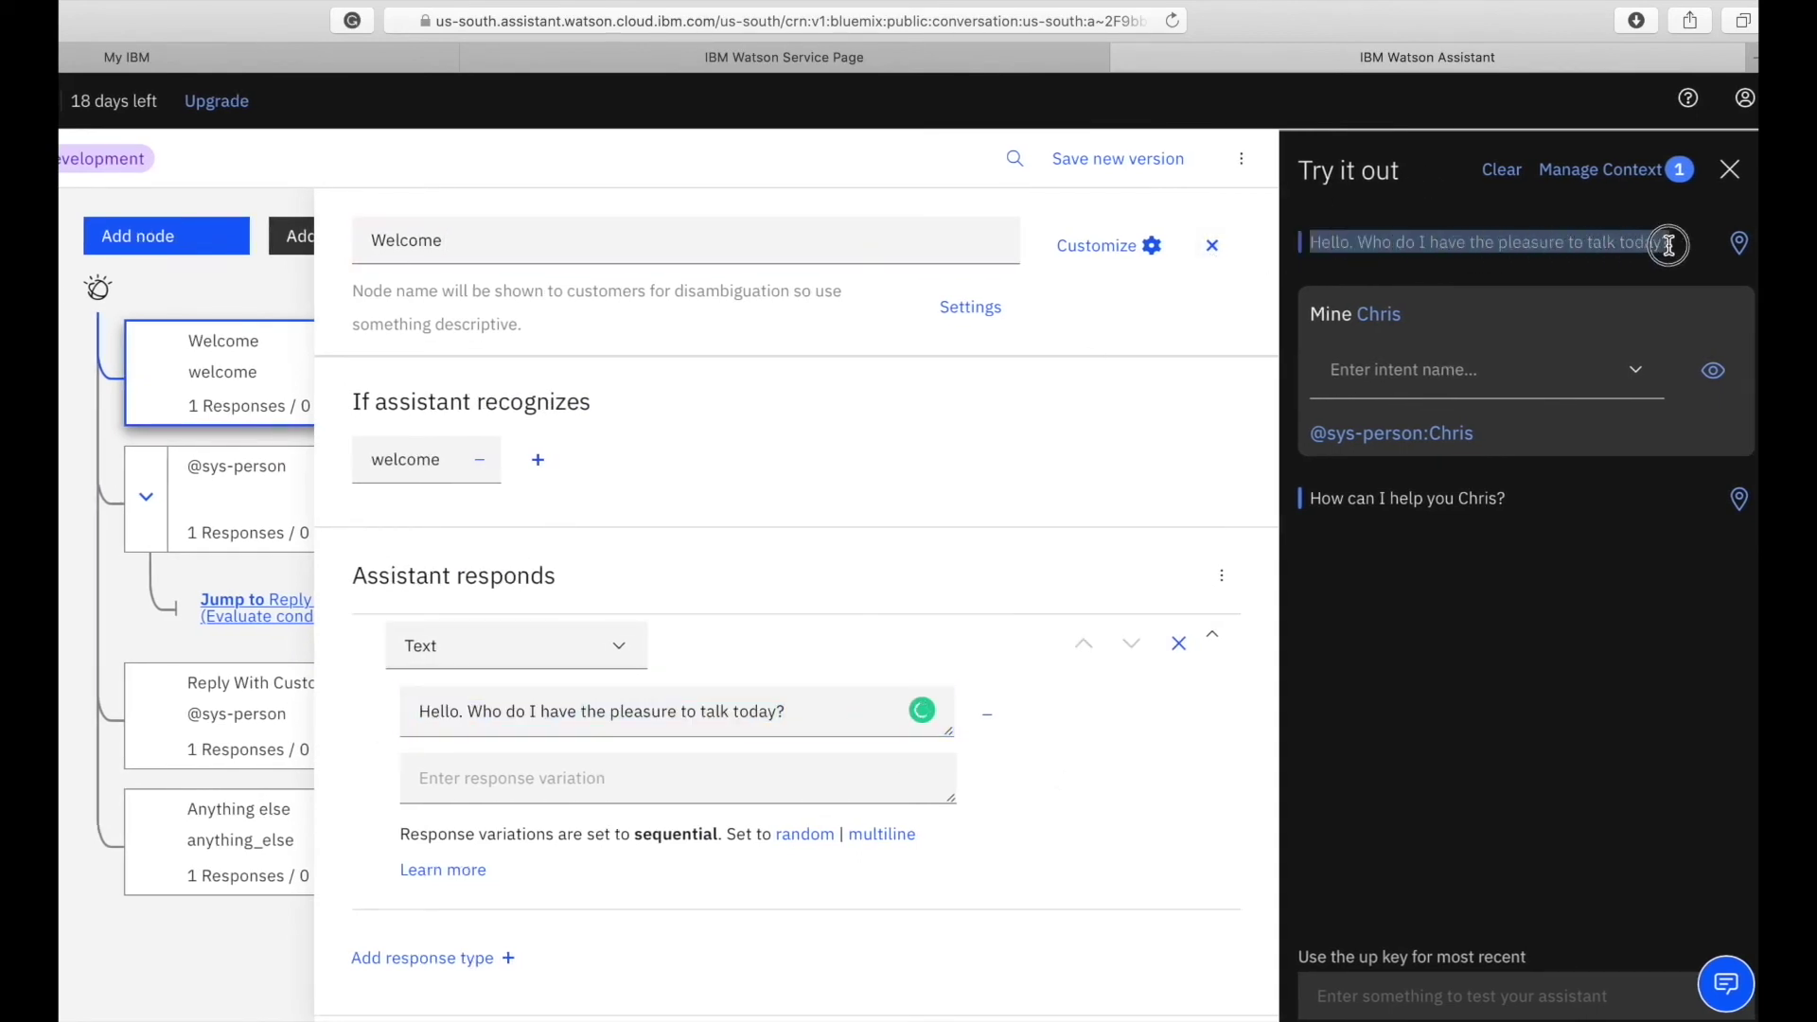
click(1211, 245)
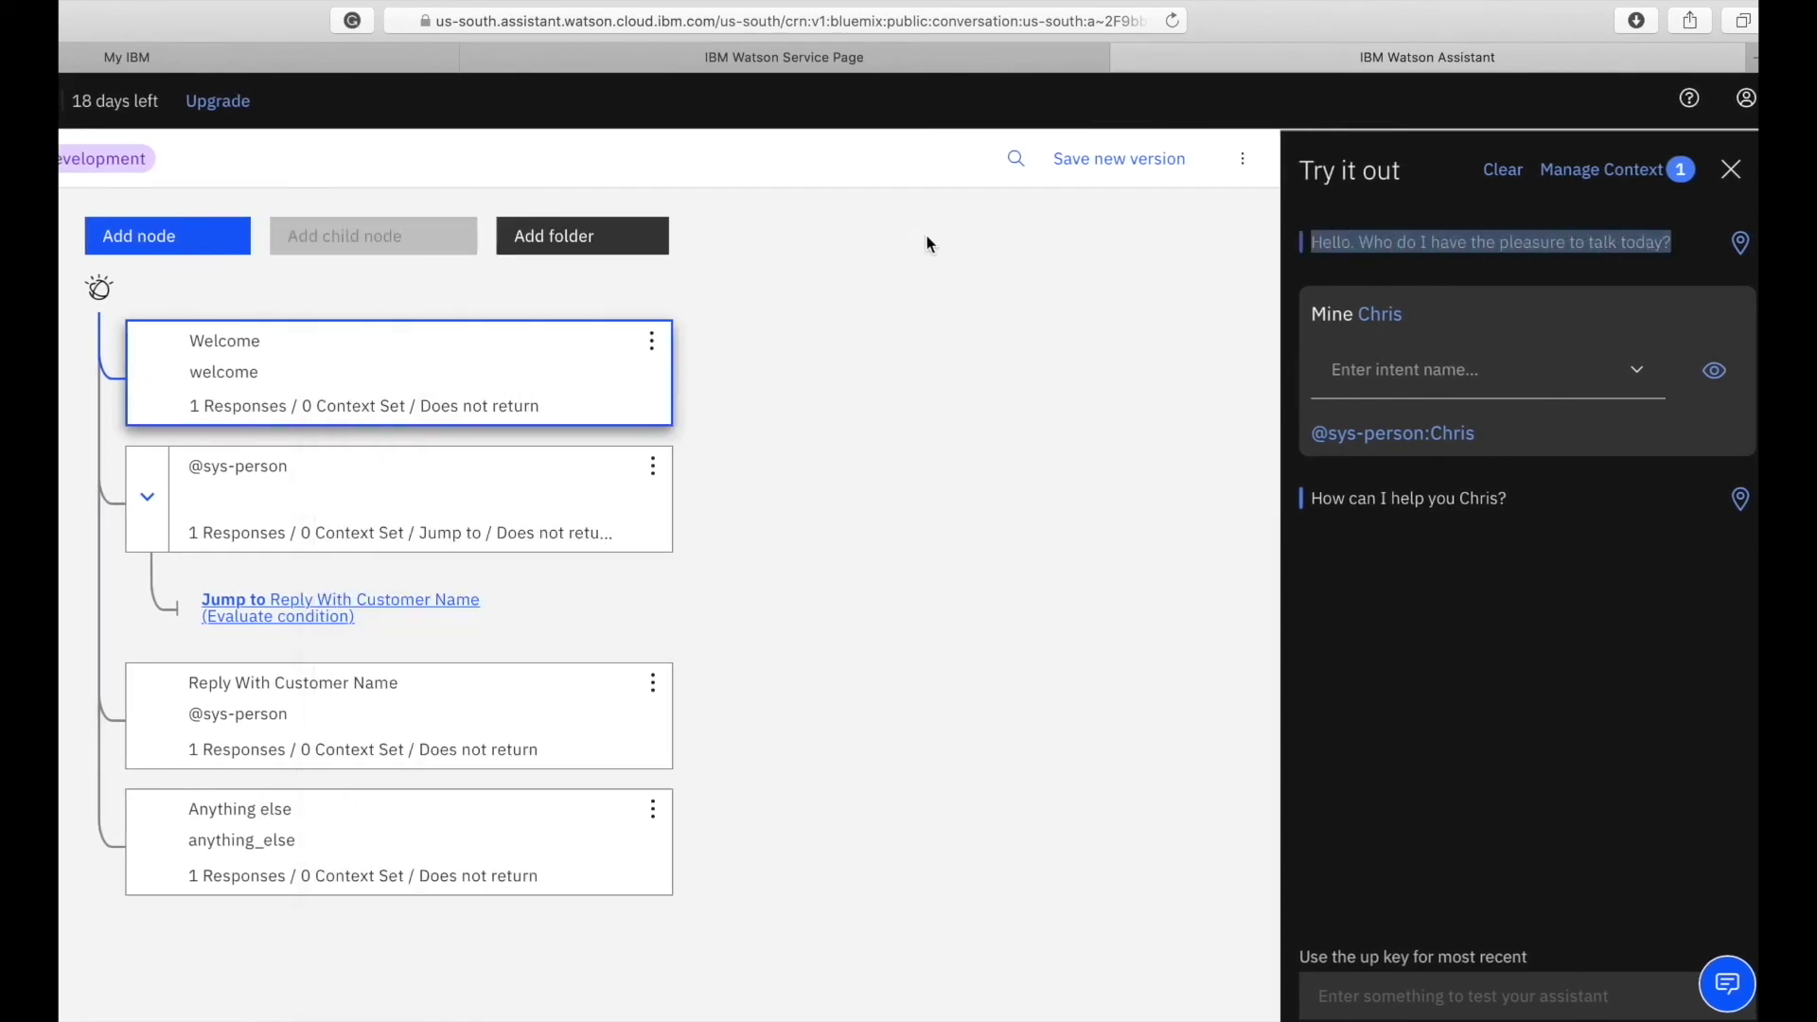
click(494, 500)
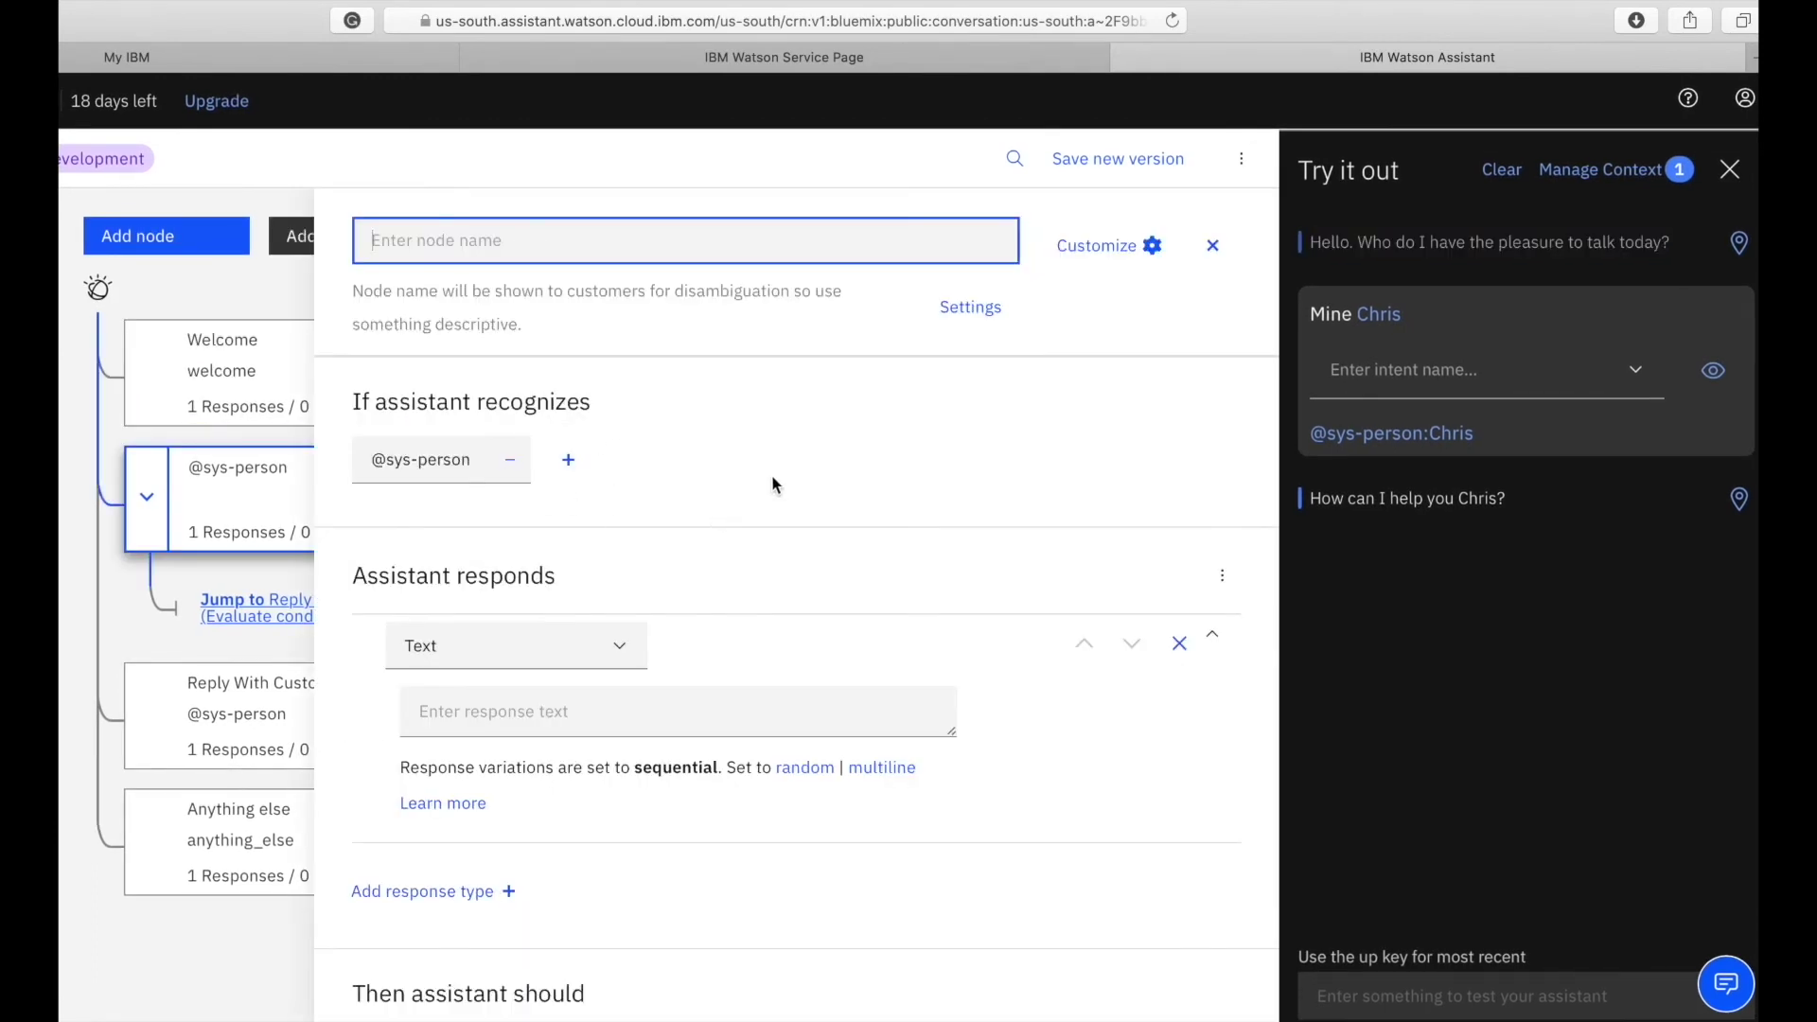
drag(363, 401, 581, 402)
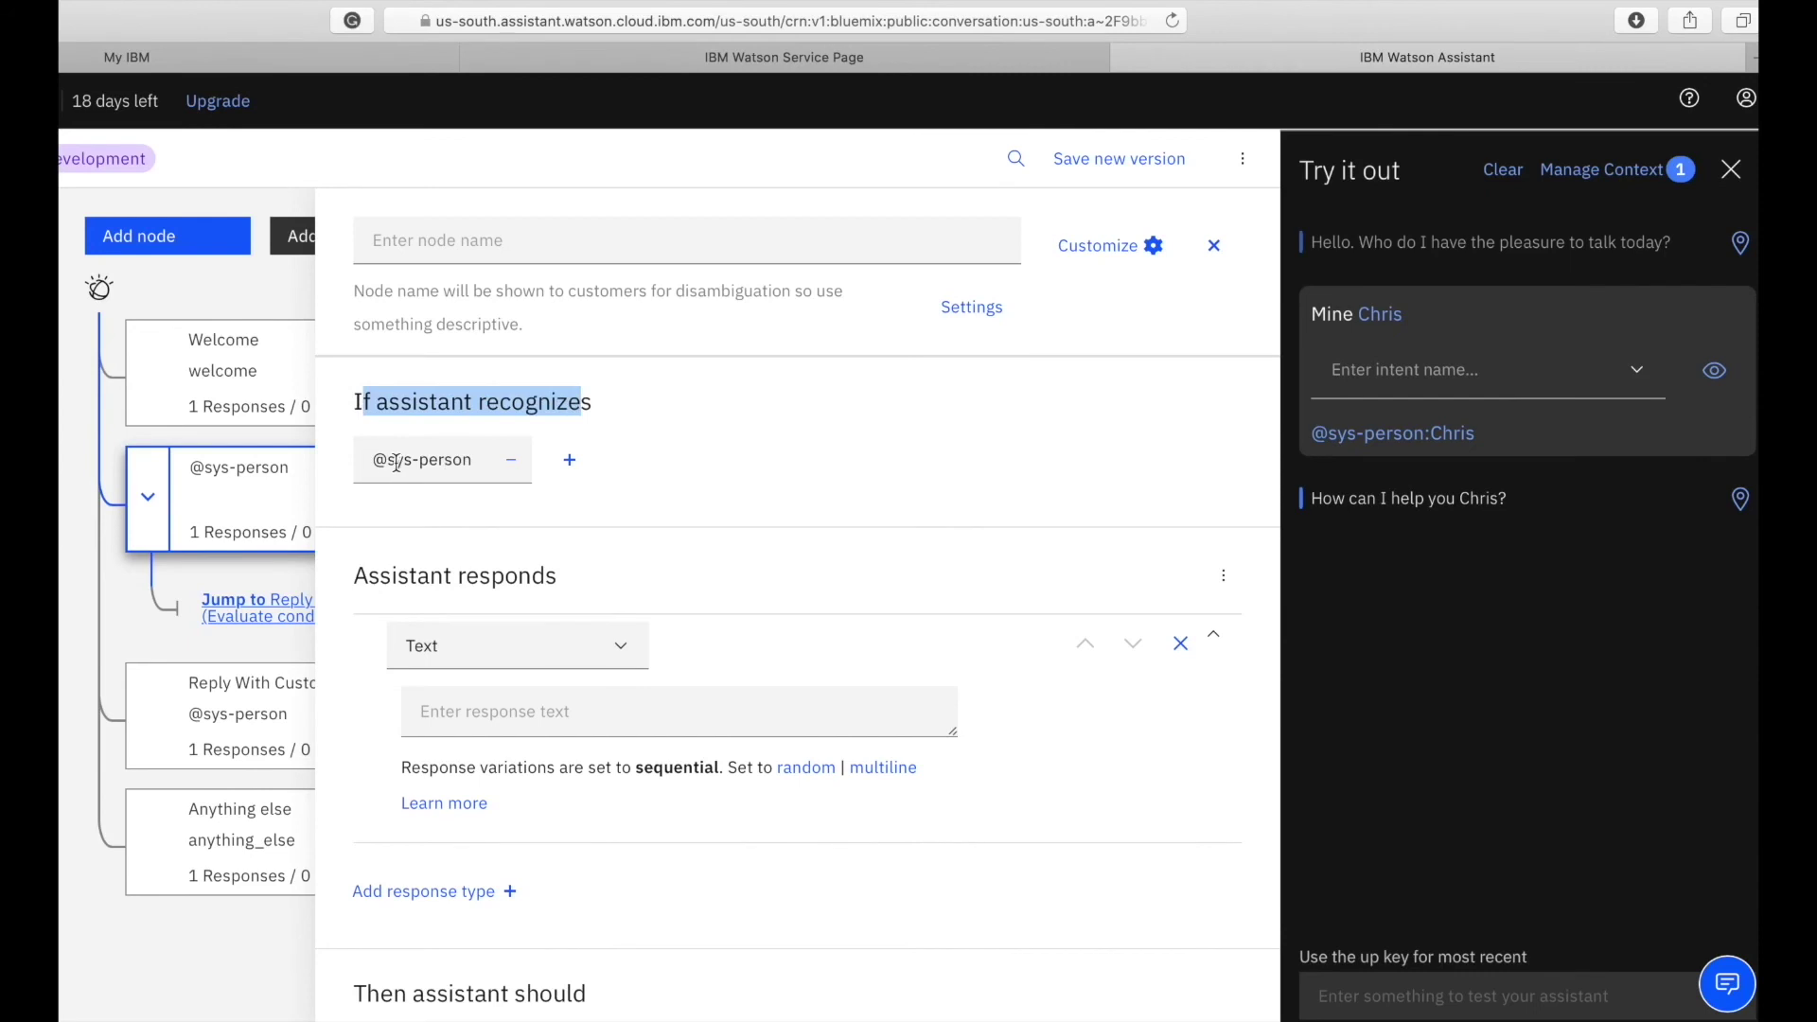
scroll(740, 559, down, 4)
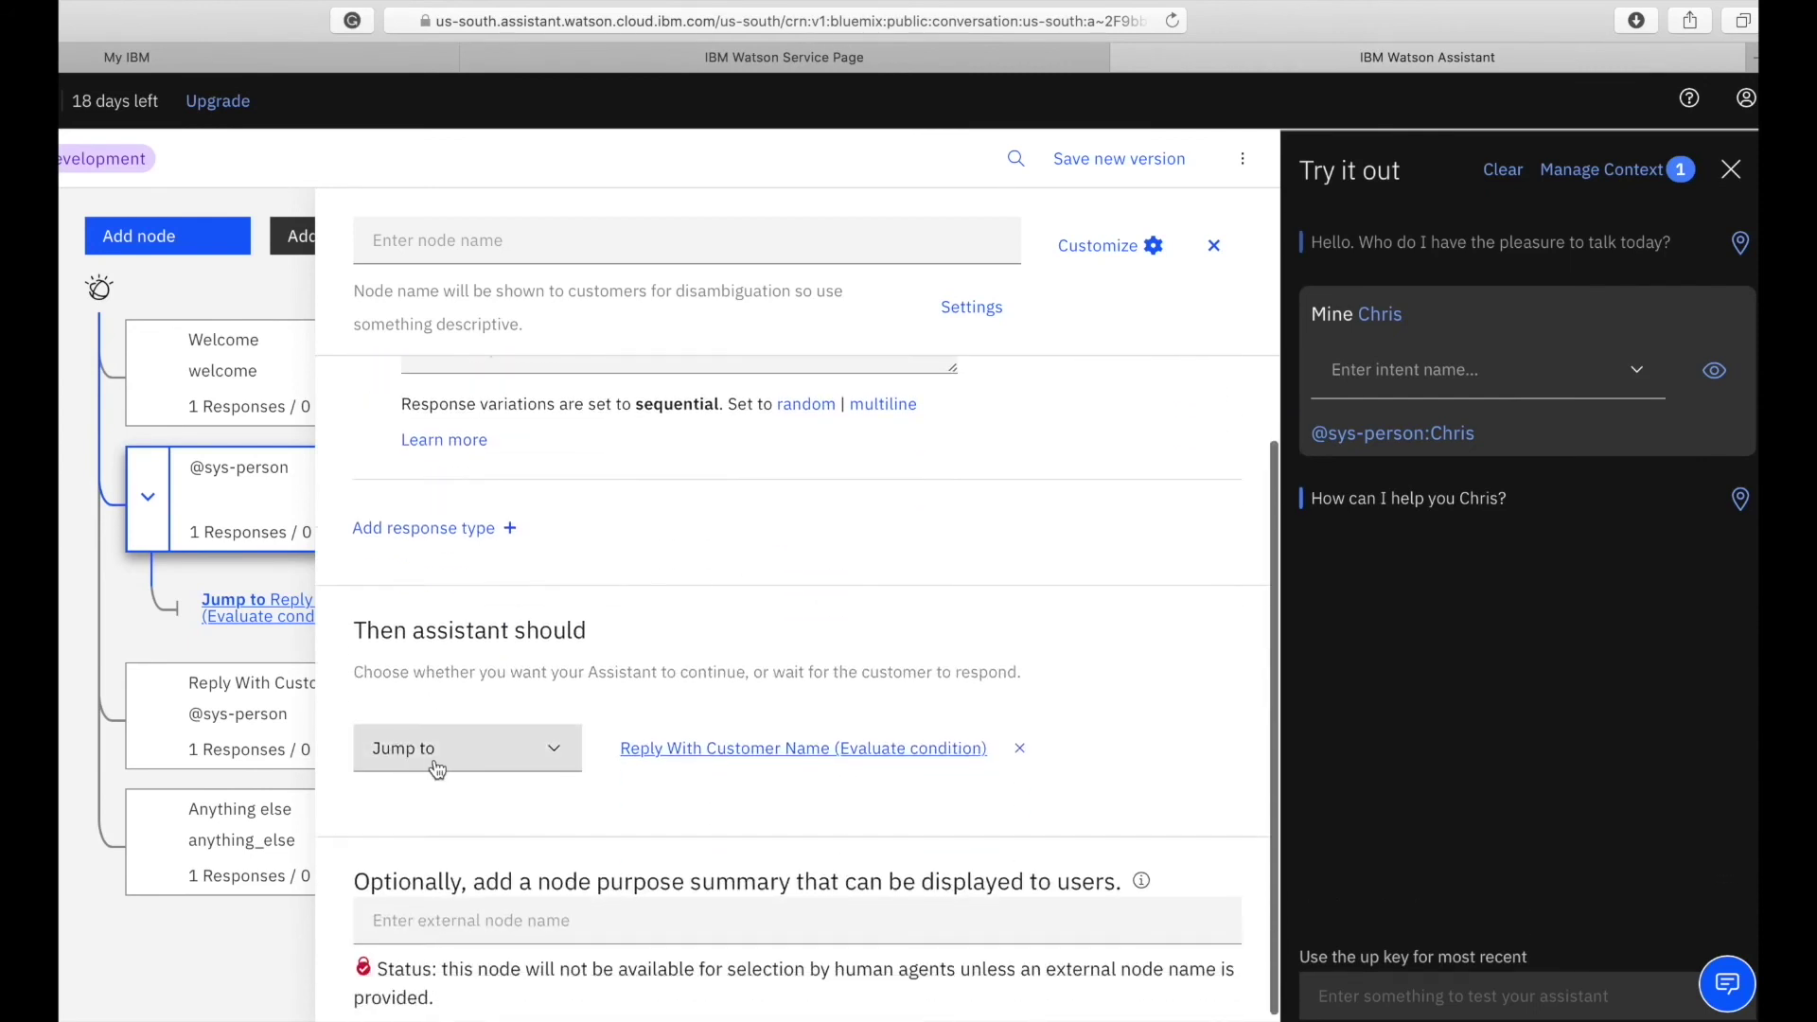
click(300, 715)
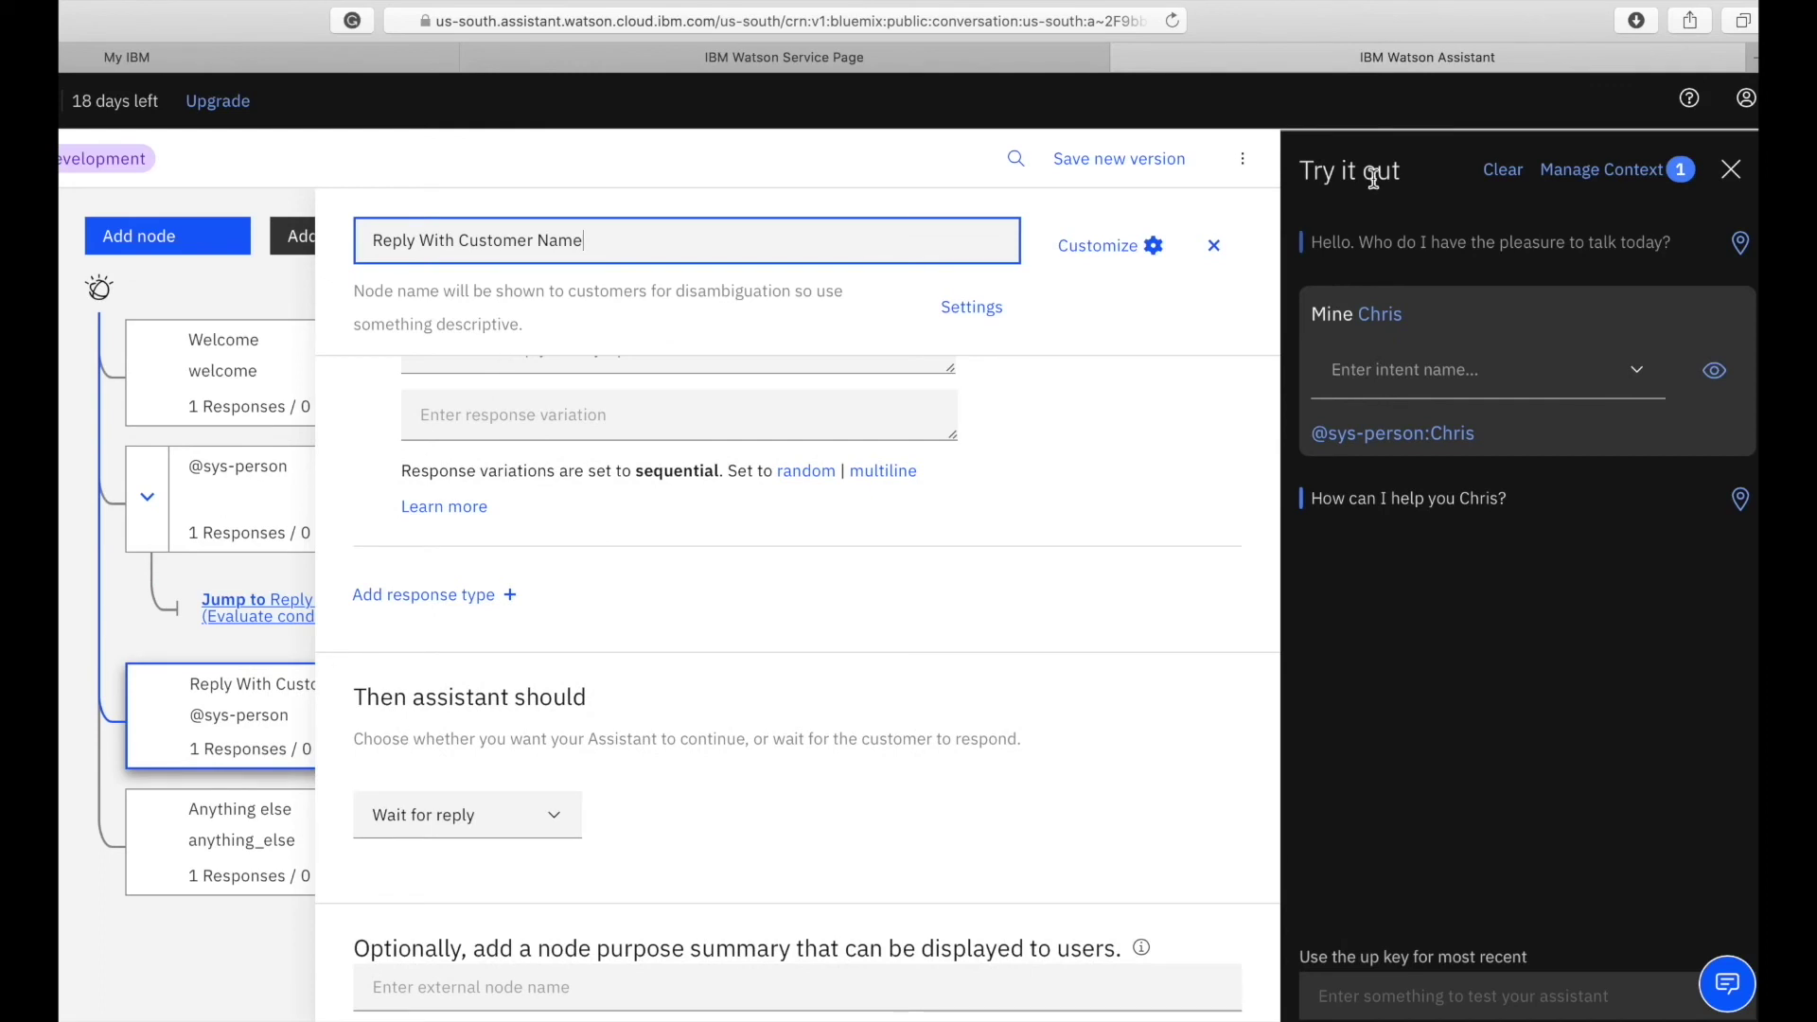
click(783, 573)
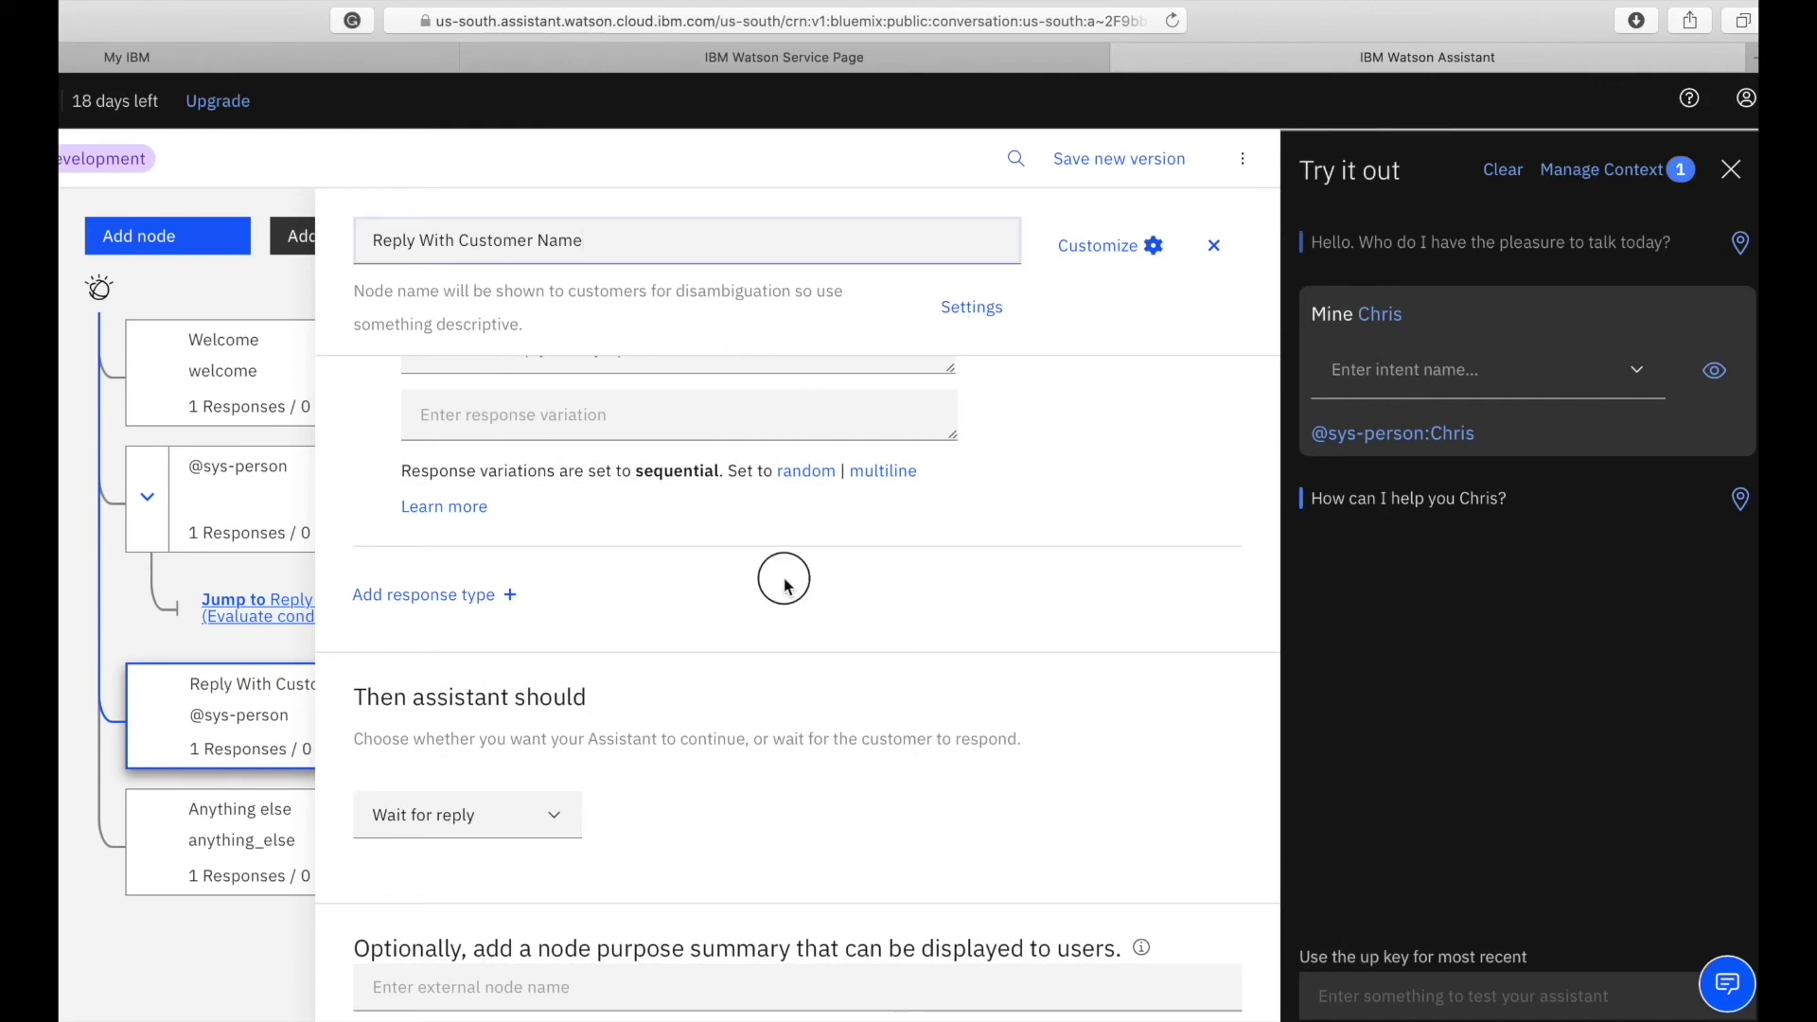
scroll(729, 580, up, 5)
drag(358, 401, 579, 402)
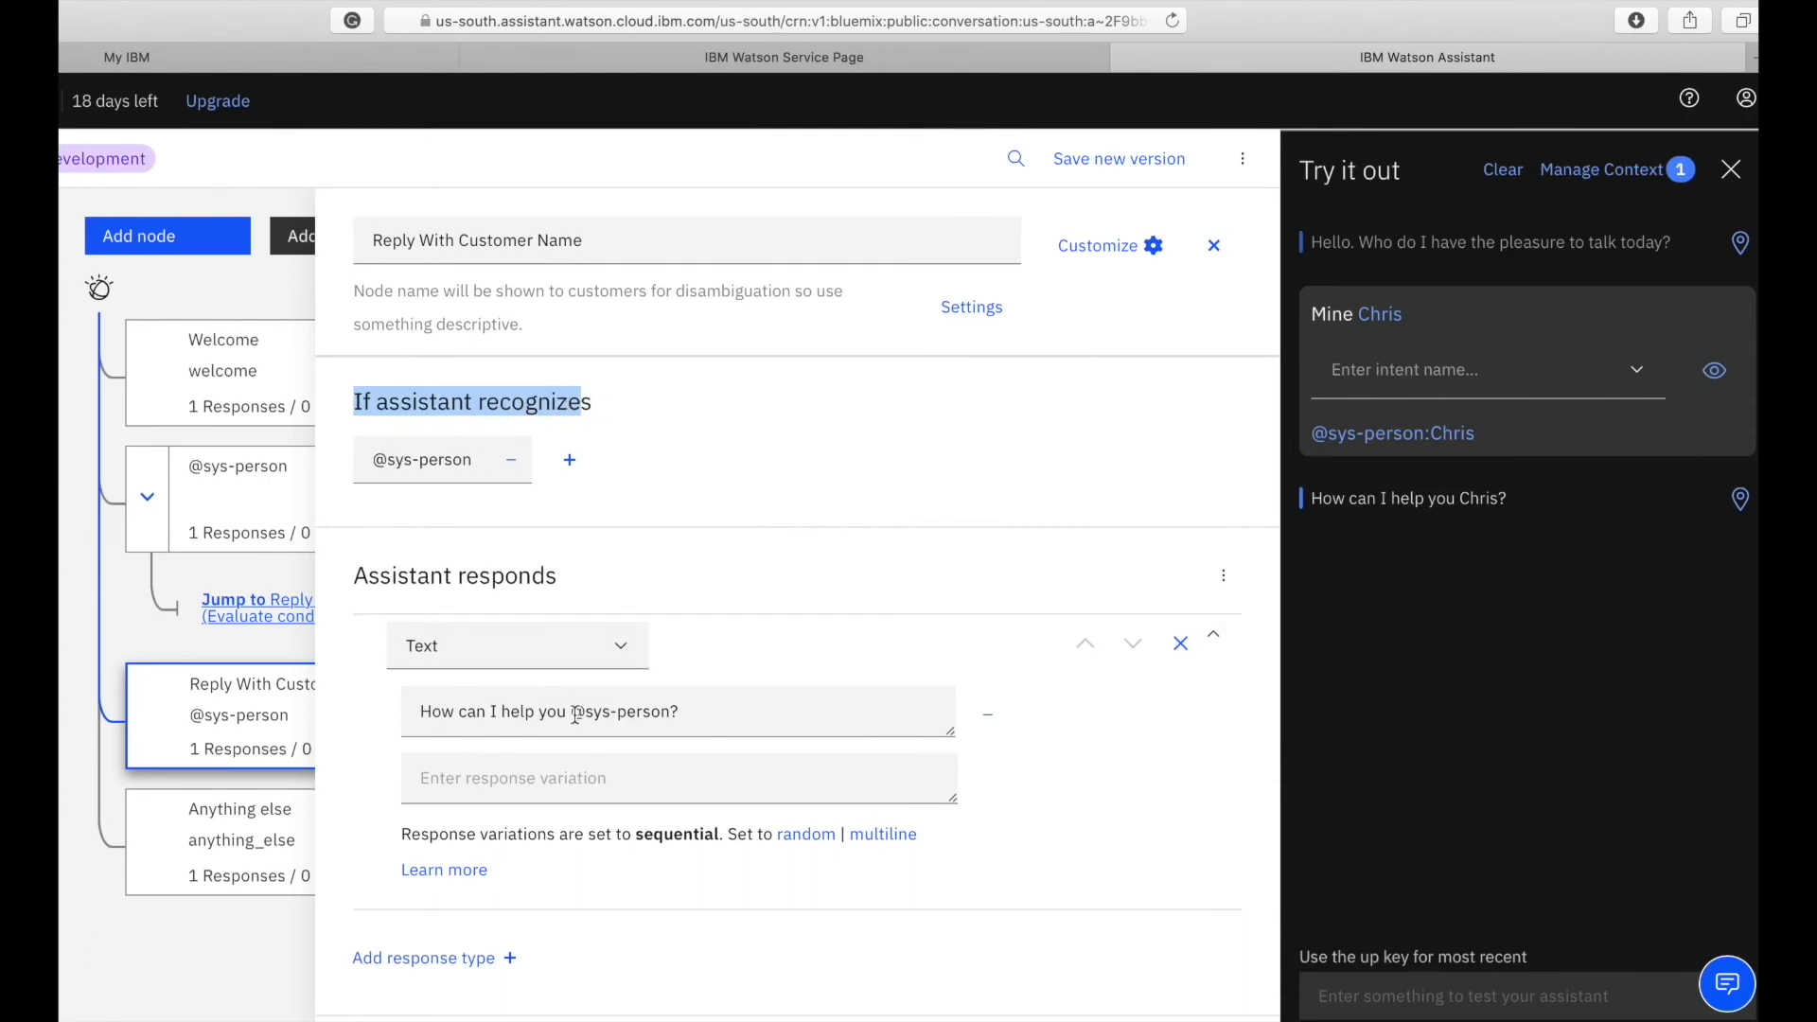
drag(575, 715, 663, 714)
click(705, 632)
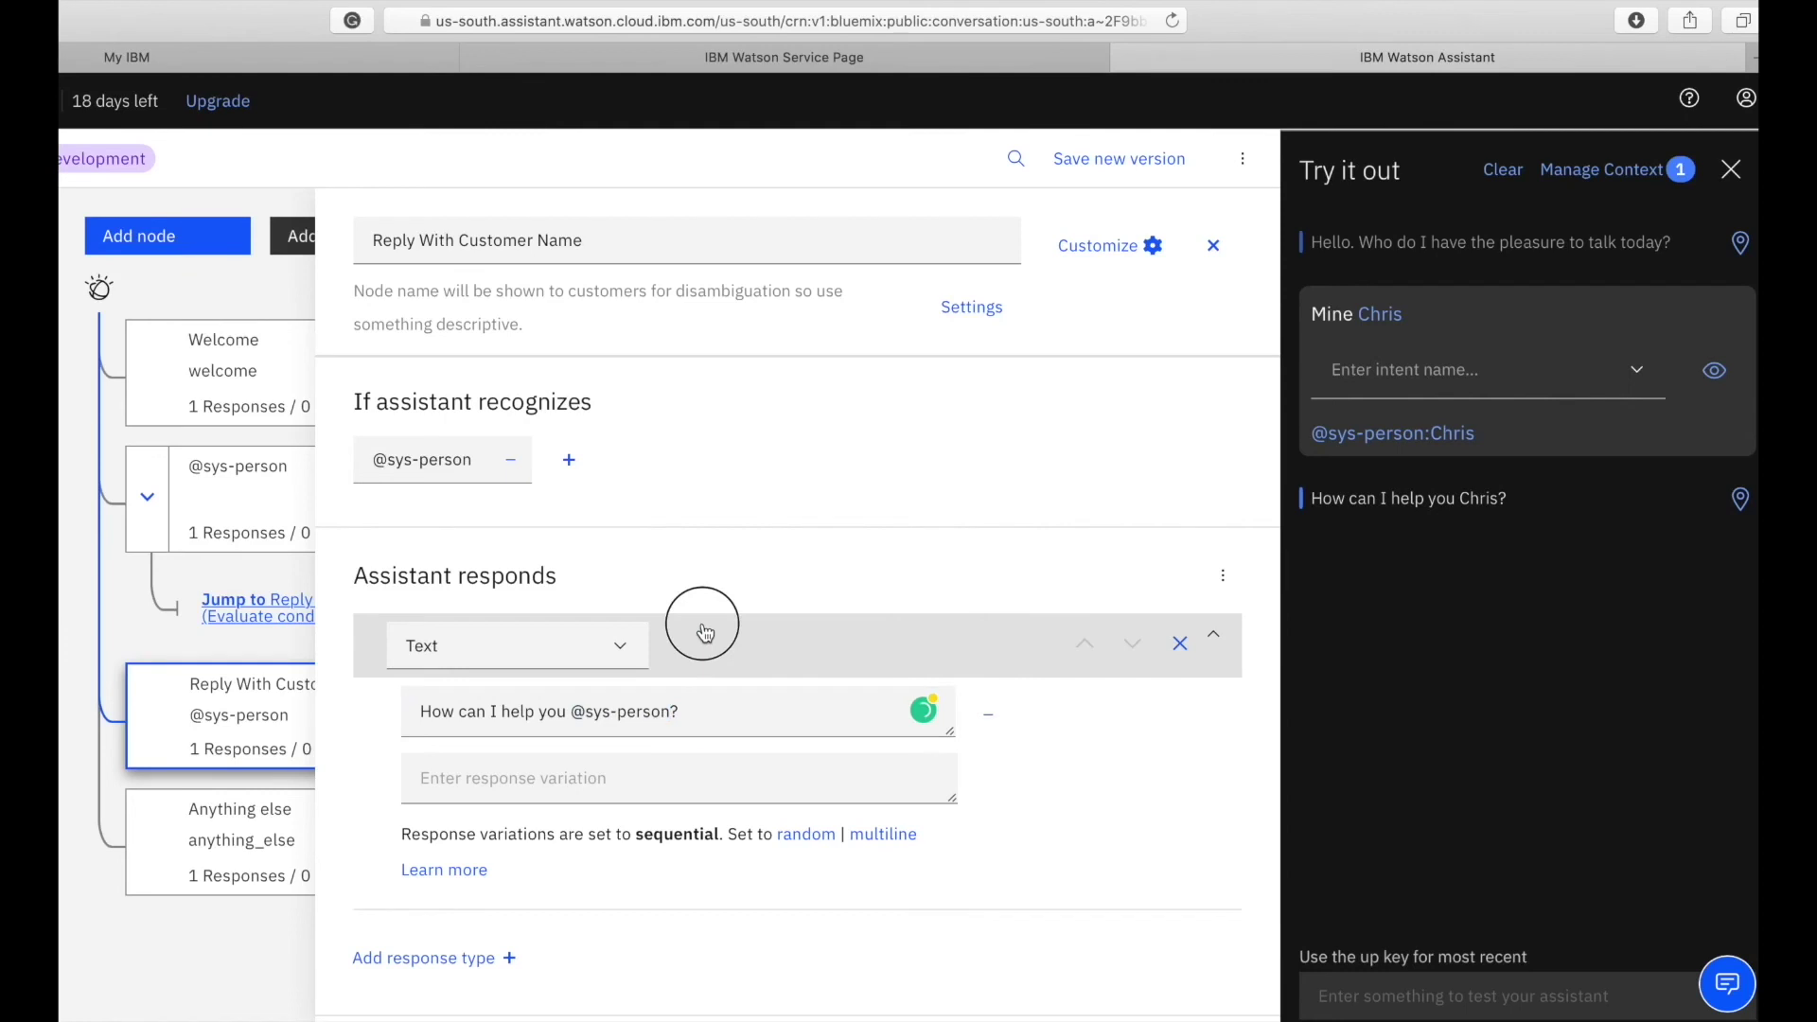
click(616, 647)
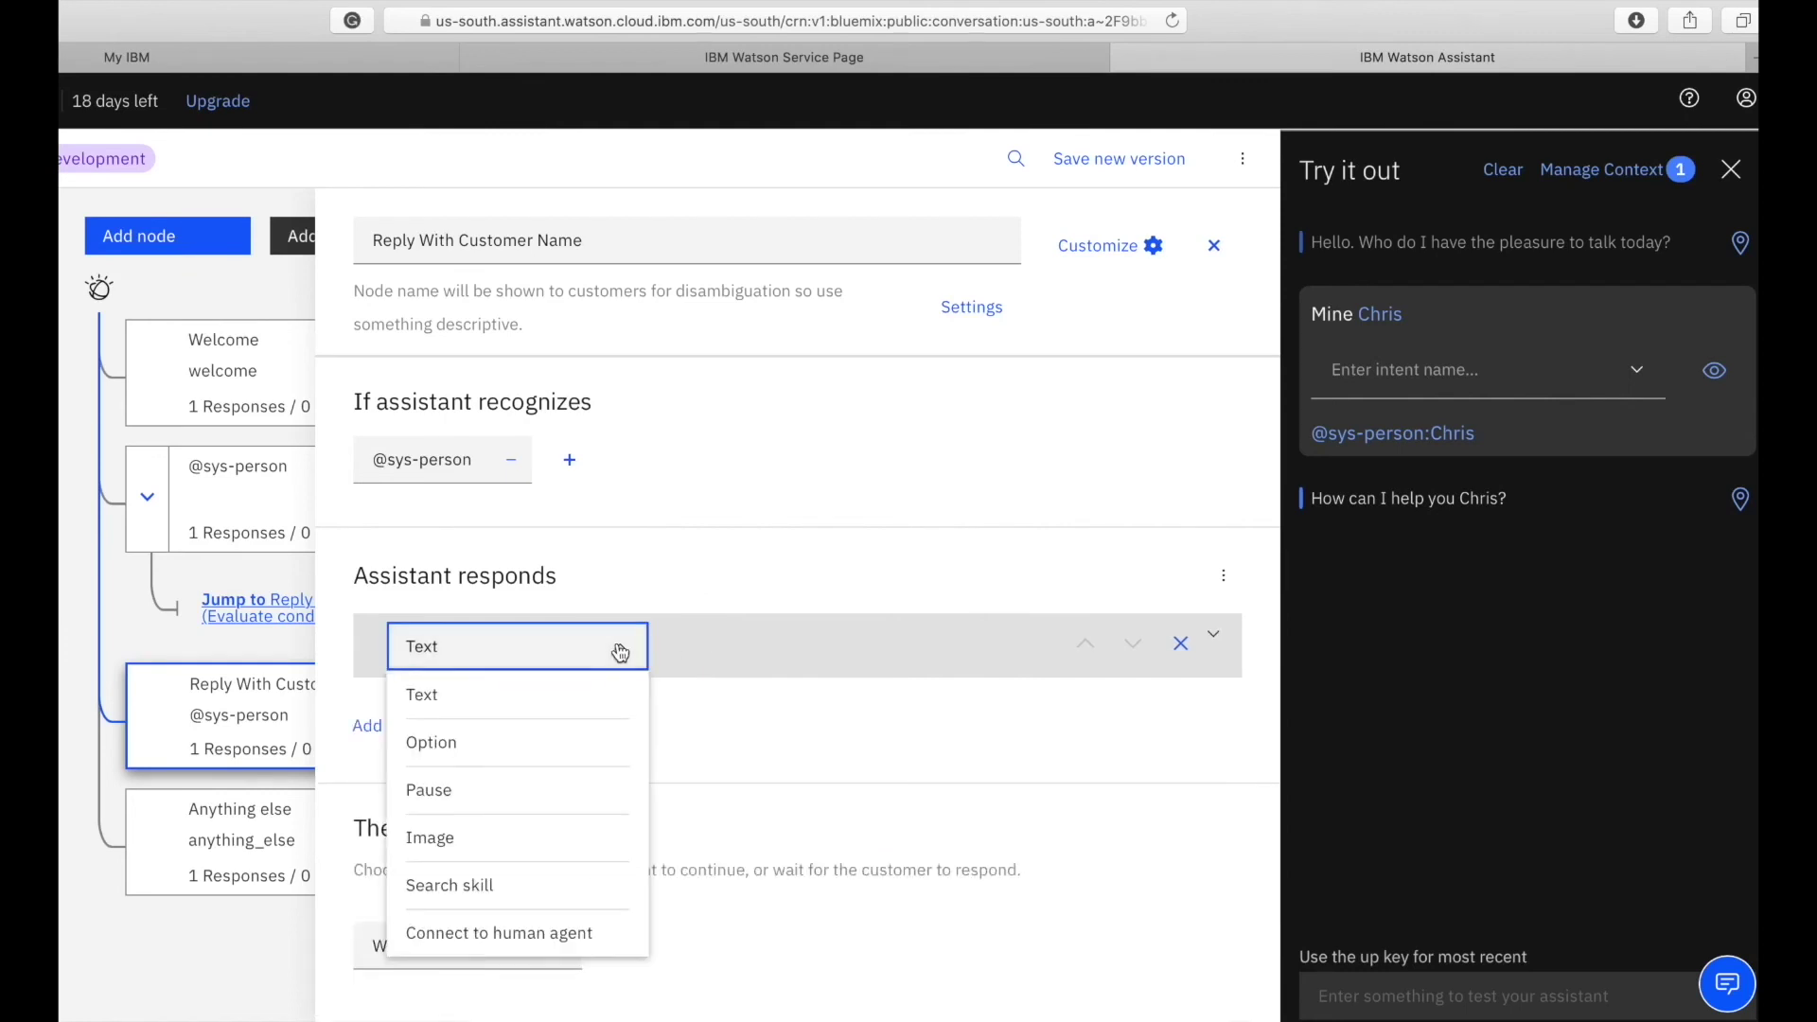
click(616, 647)
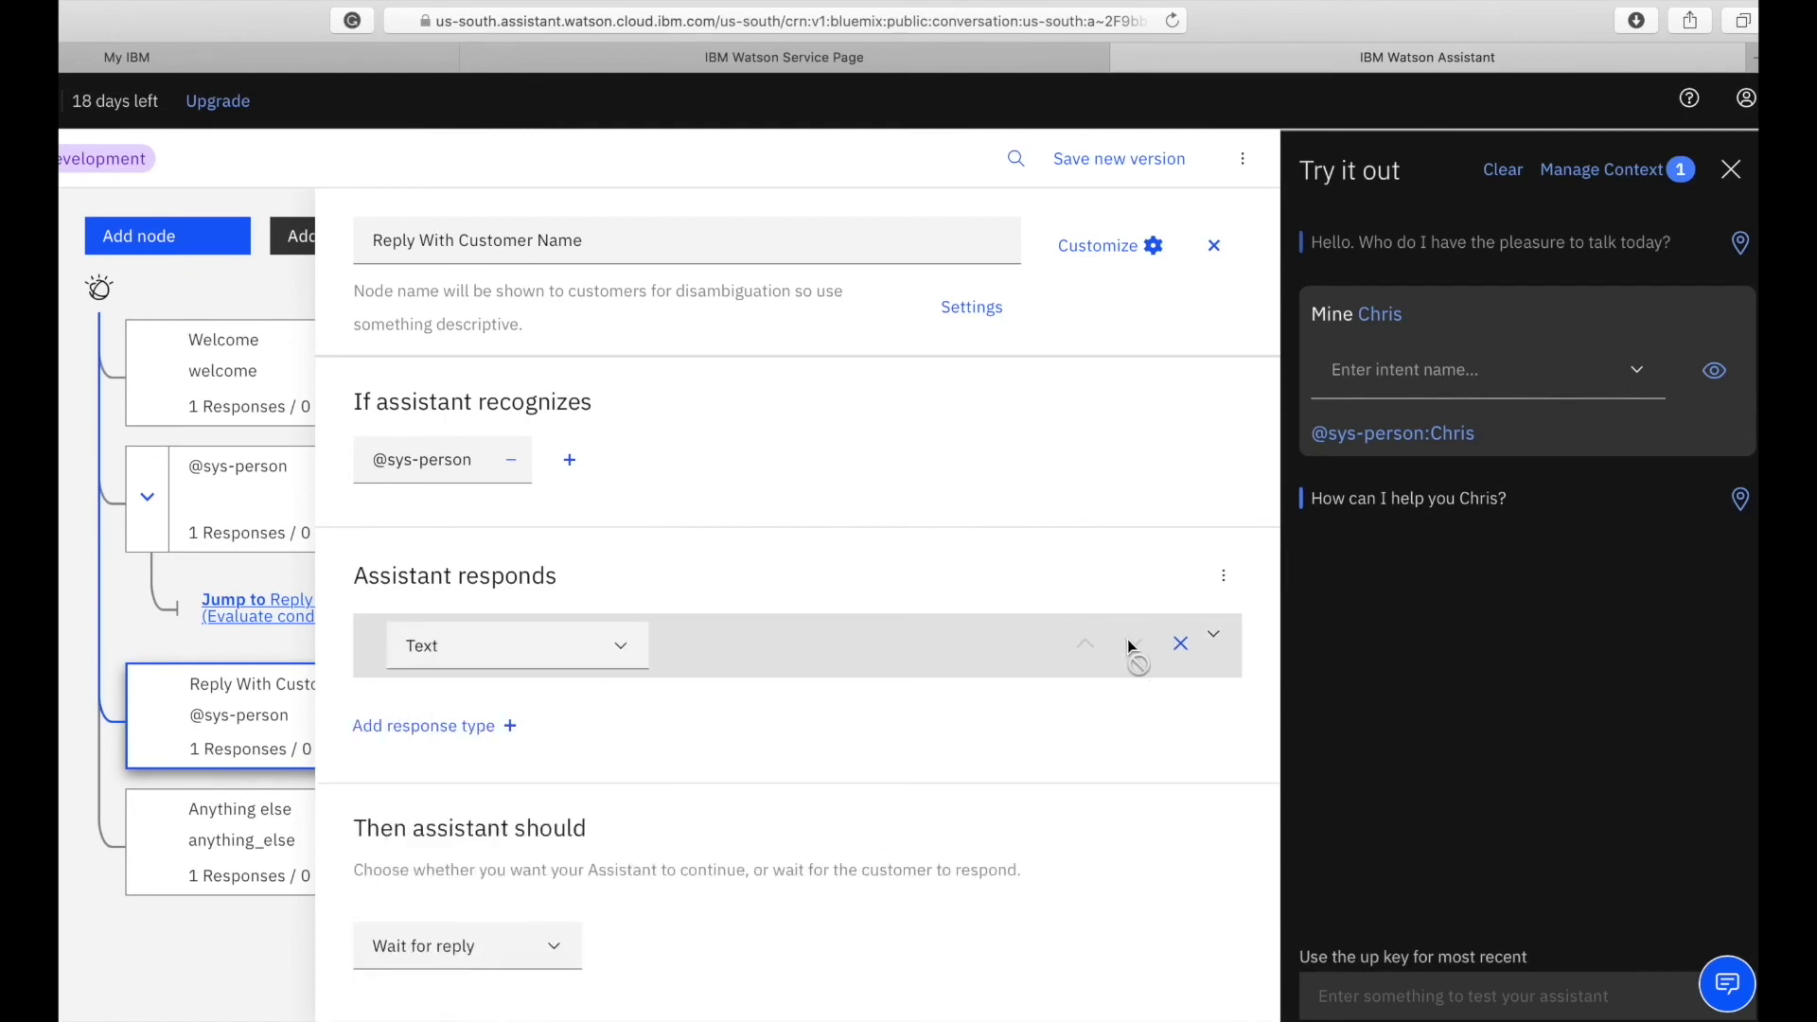
click(476, 643)
click(554, 698)
click(499, 731)
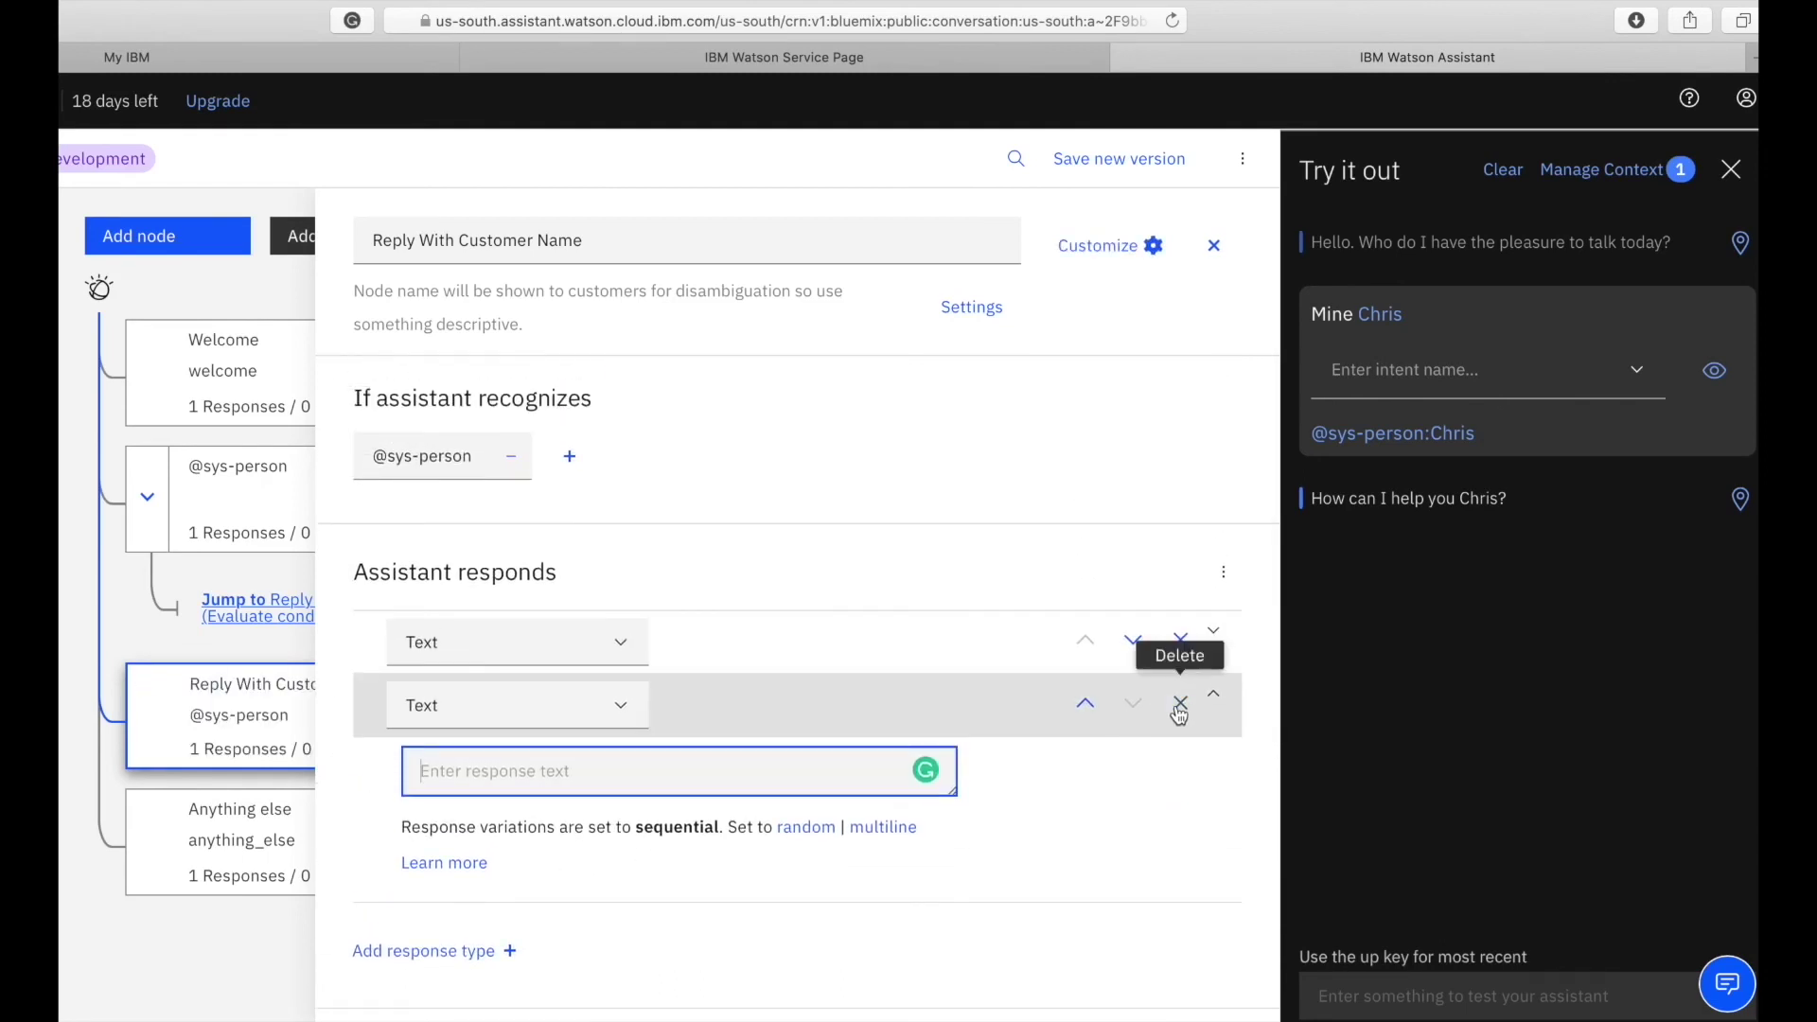
click(1180, 704)
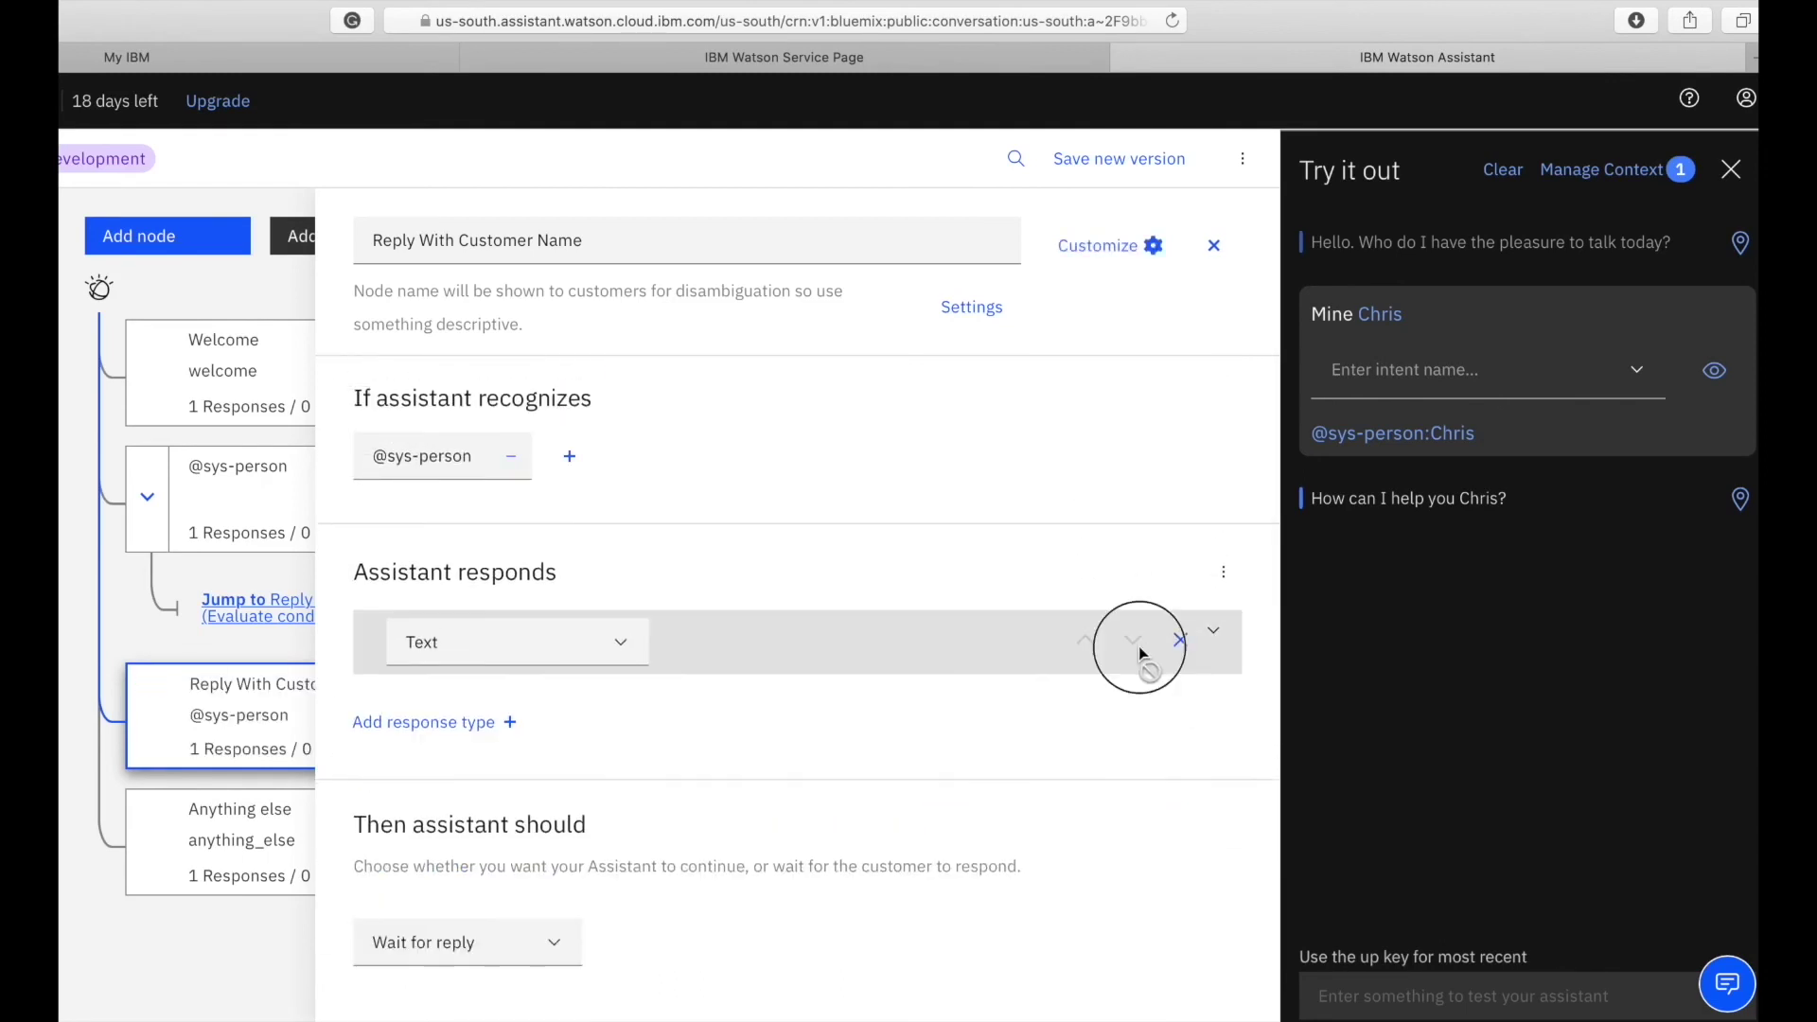
click(1213, 632)
click(712, 705)
click(557, 784)
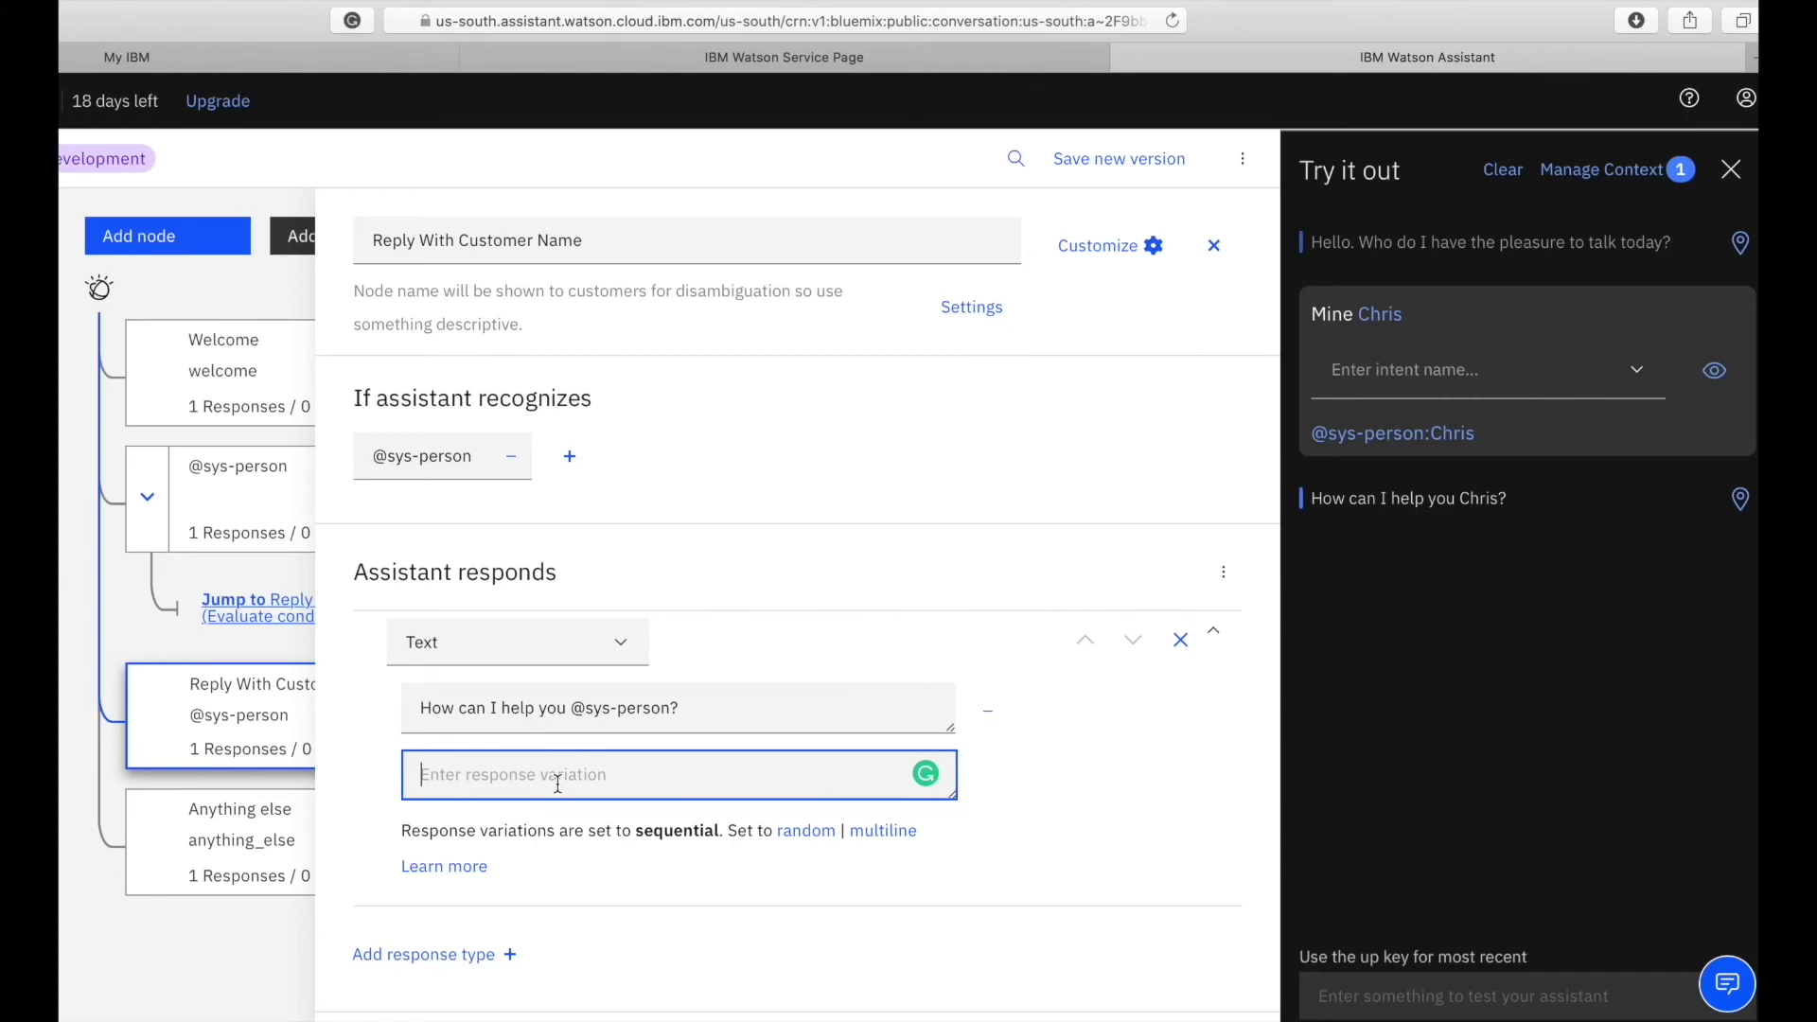
text(Hope you are doing well @sys-person.)
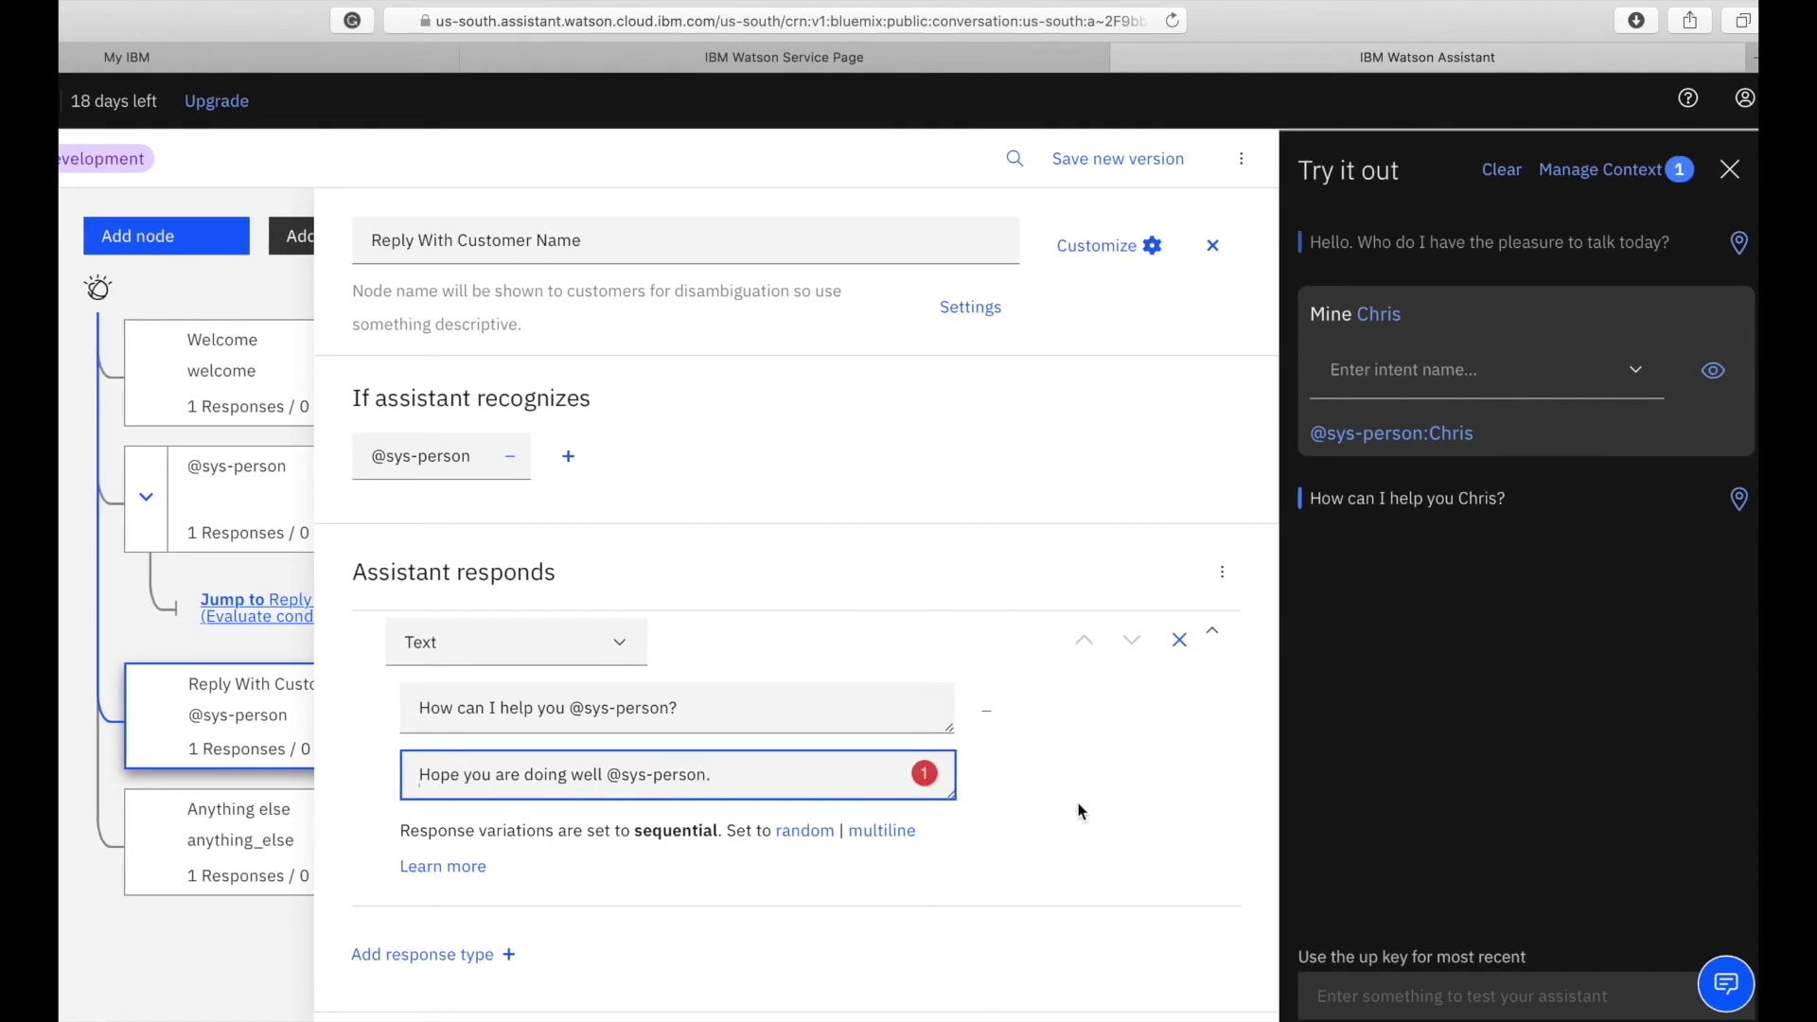
key(Return)
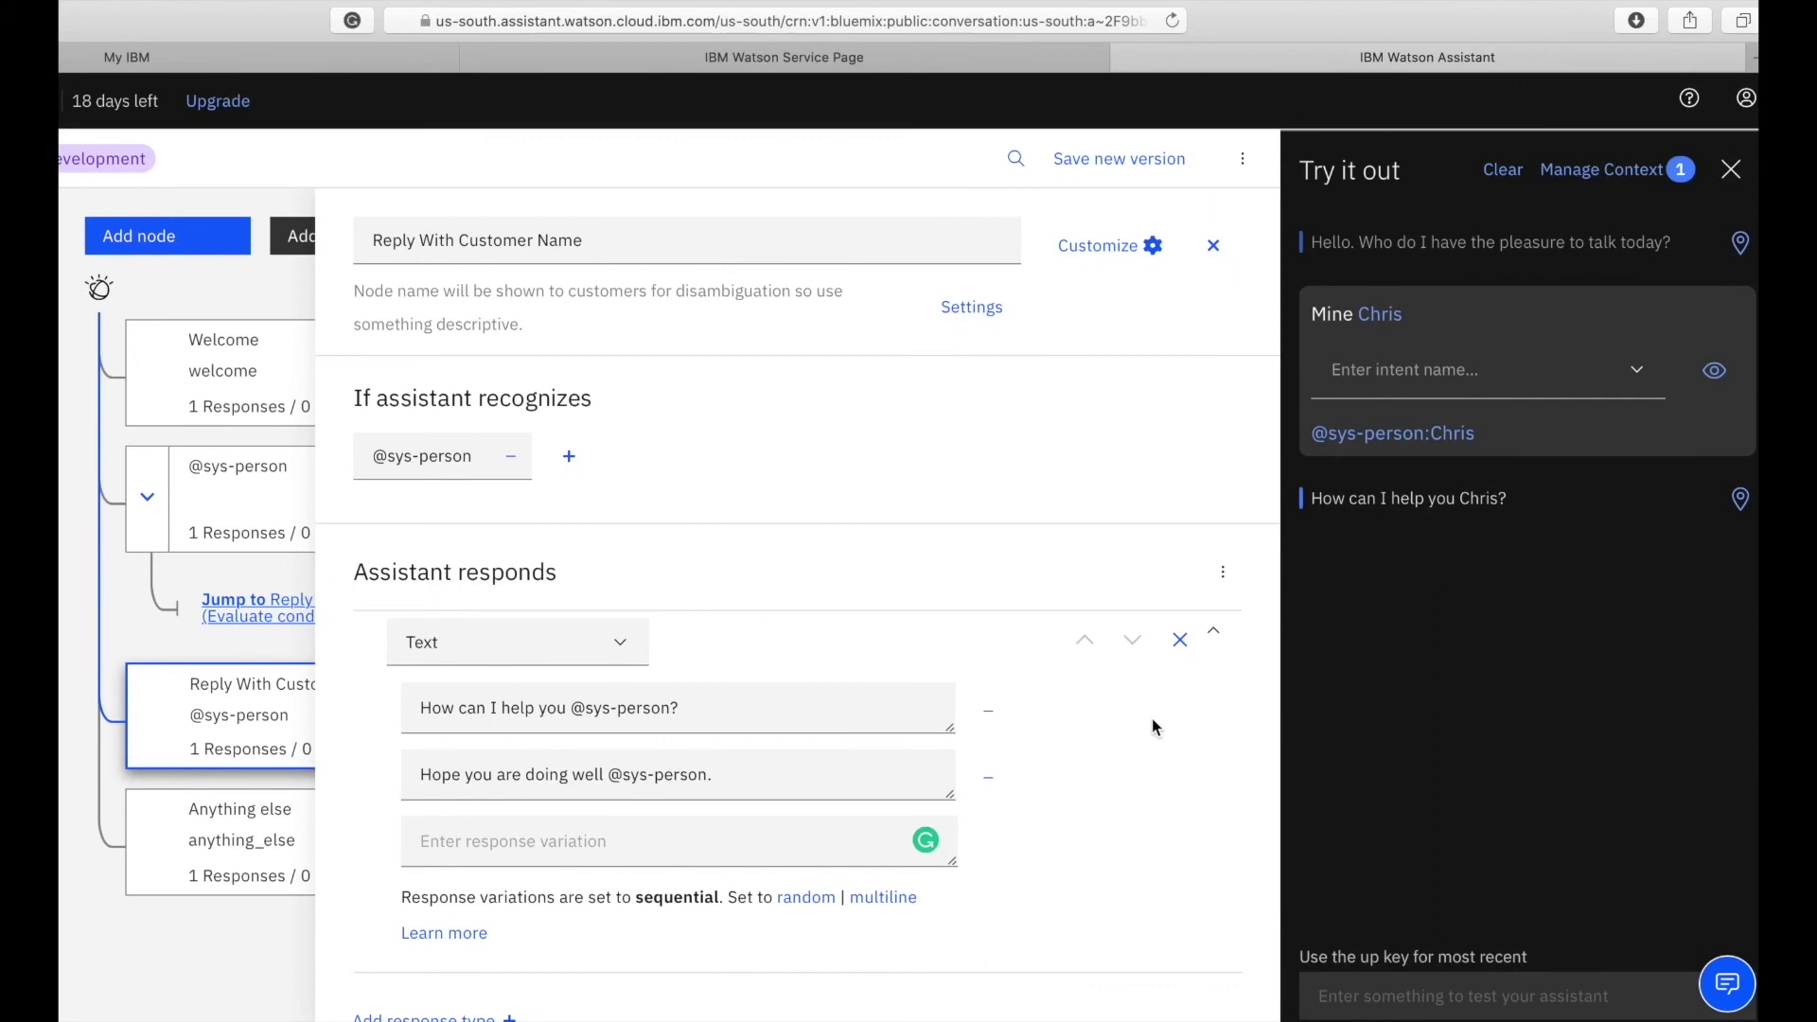
Step: Clear the test conversation and send a first name to see which response variation the assistant uses
click(1517, 170)
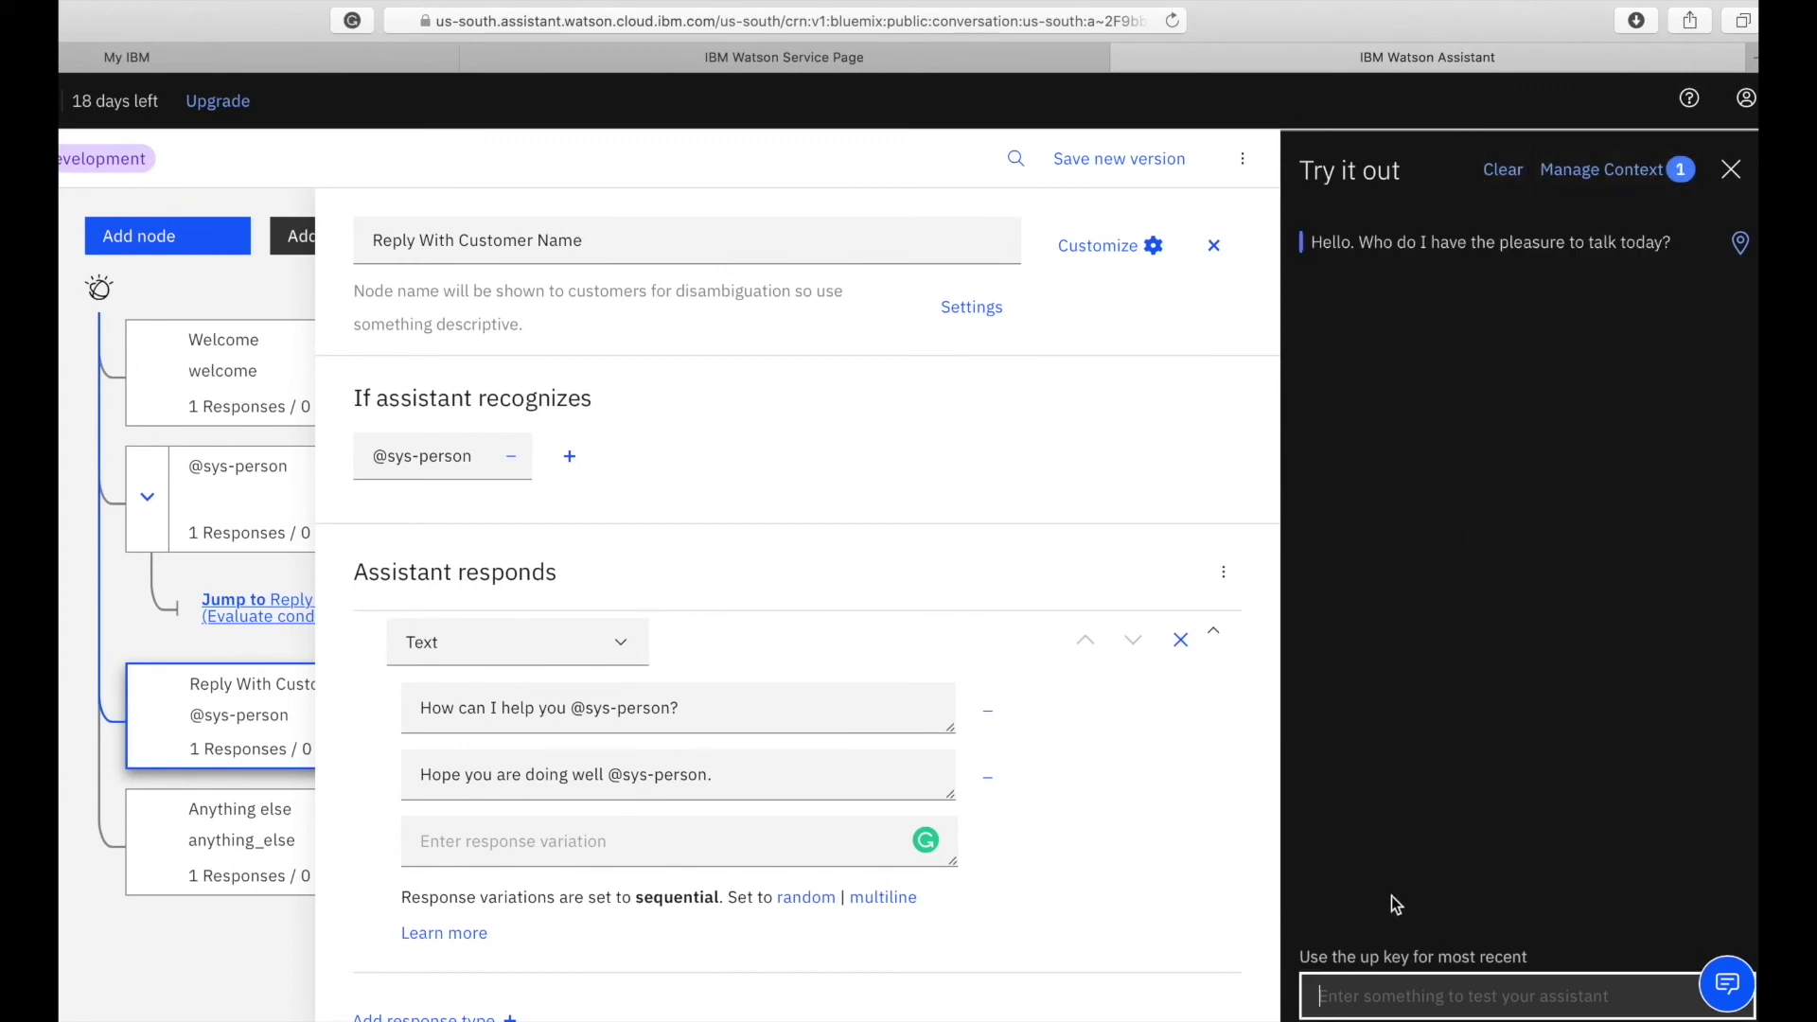
text(S)
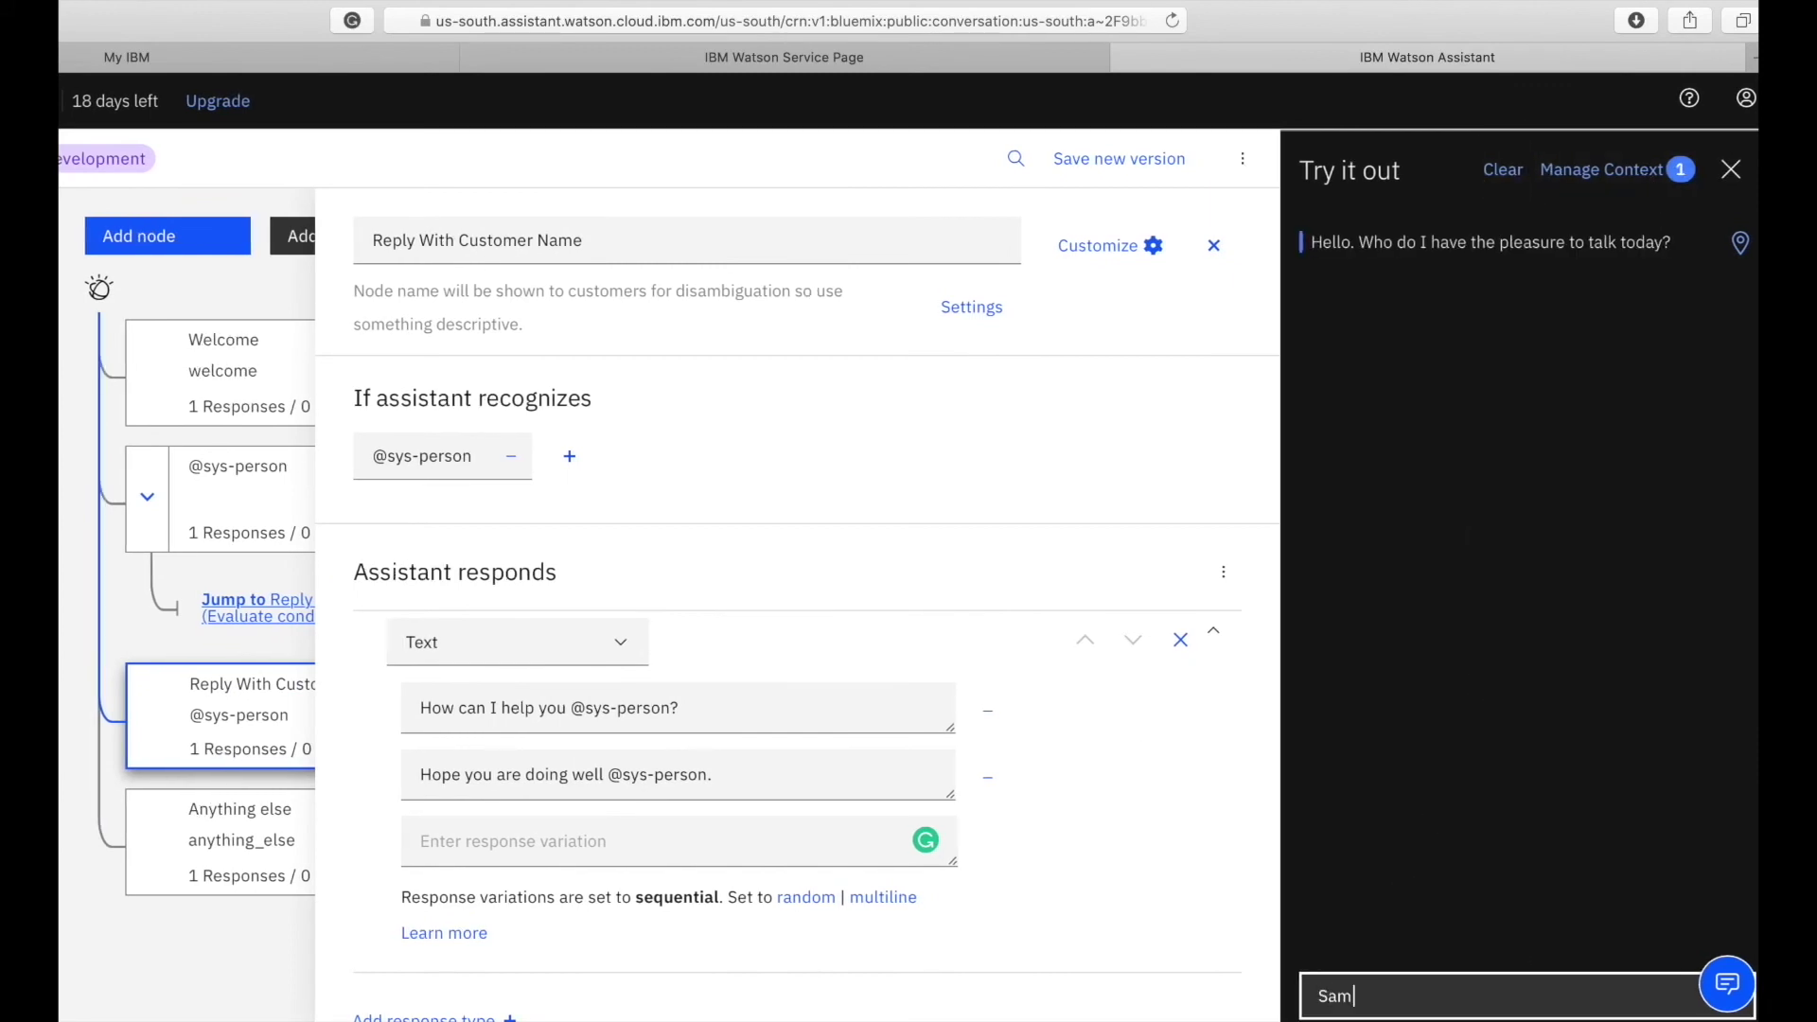
text(am)
key(Return)
drag(1323, 492, 1565, 499)
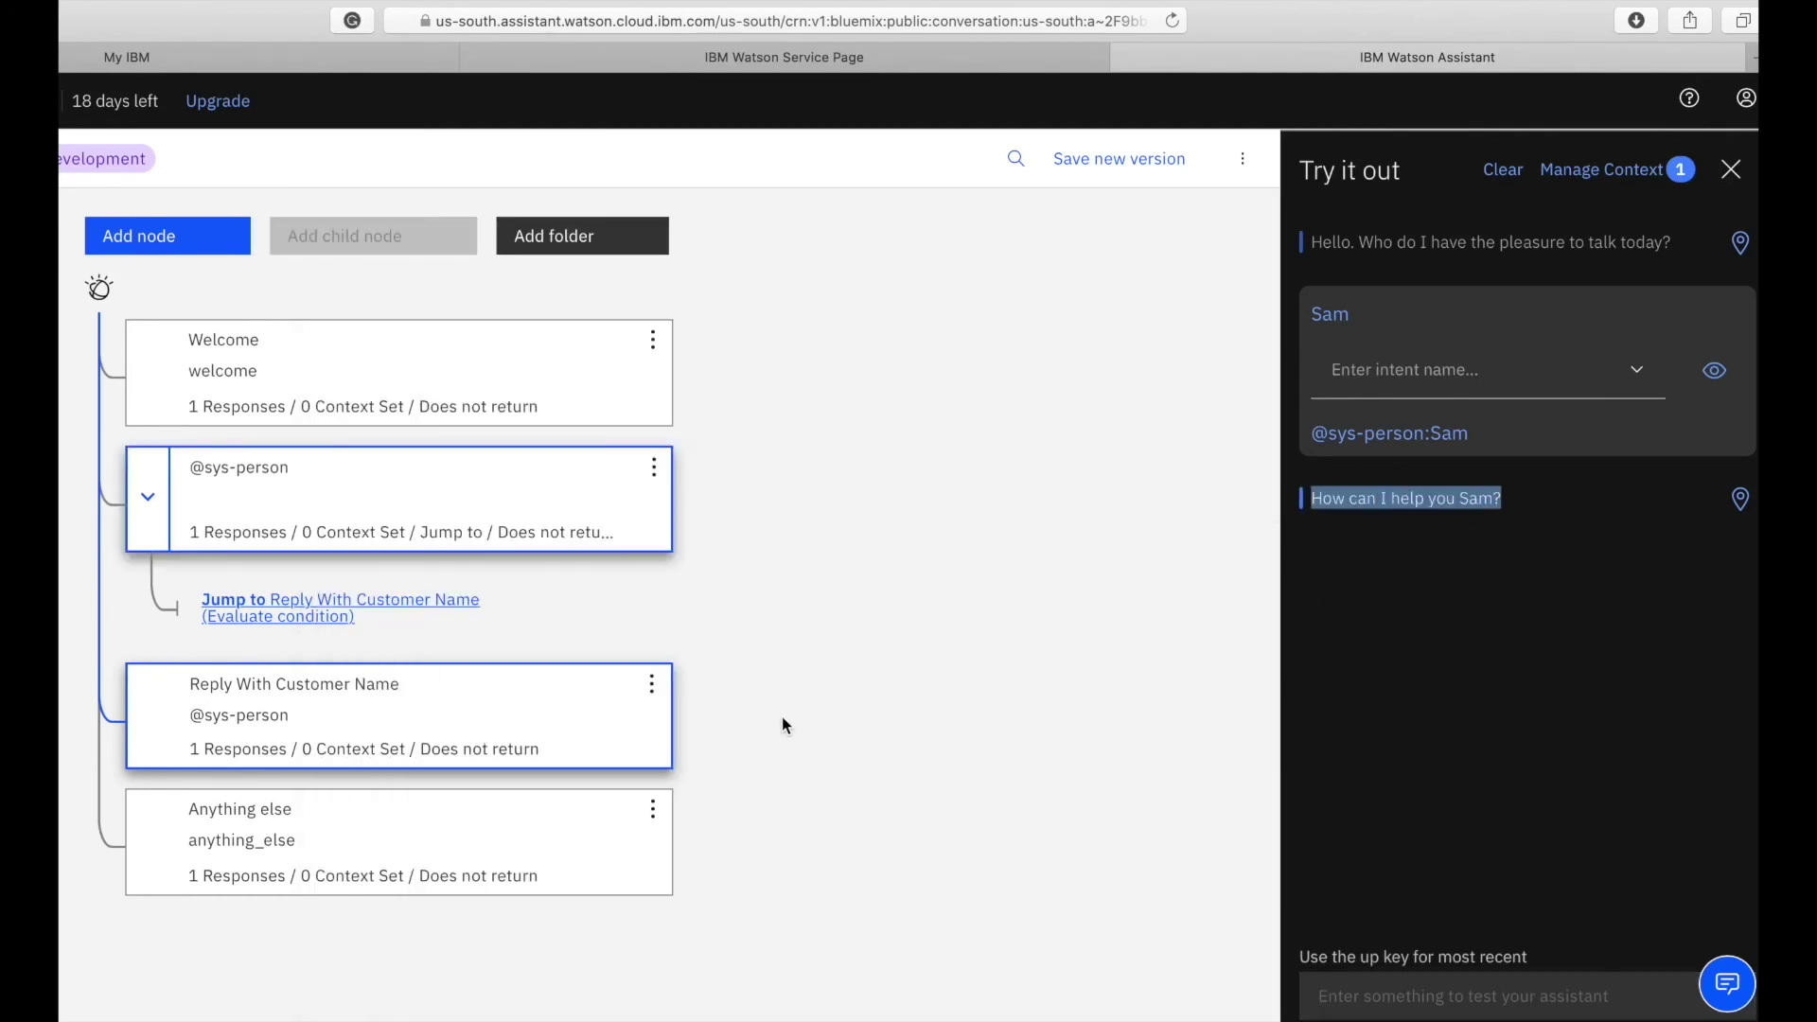
click(414, 708)
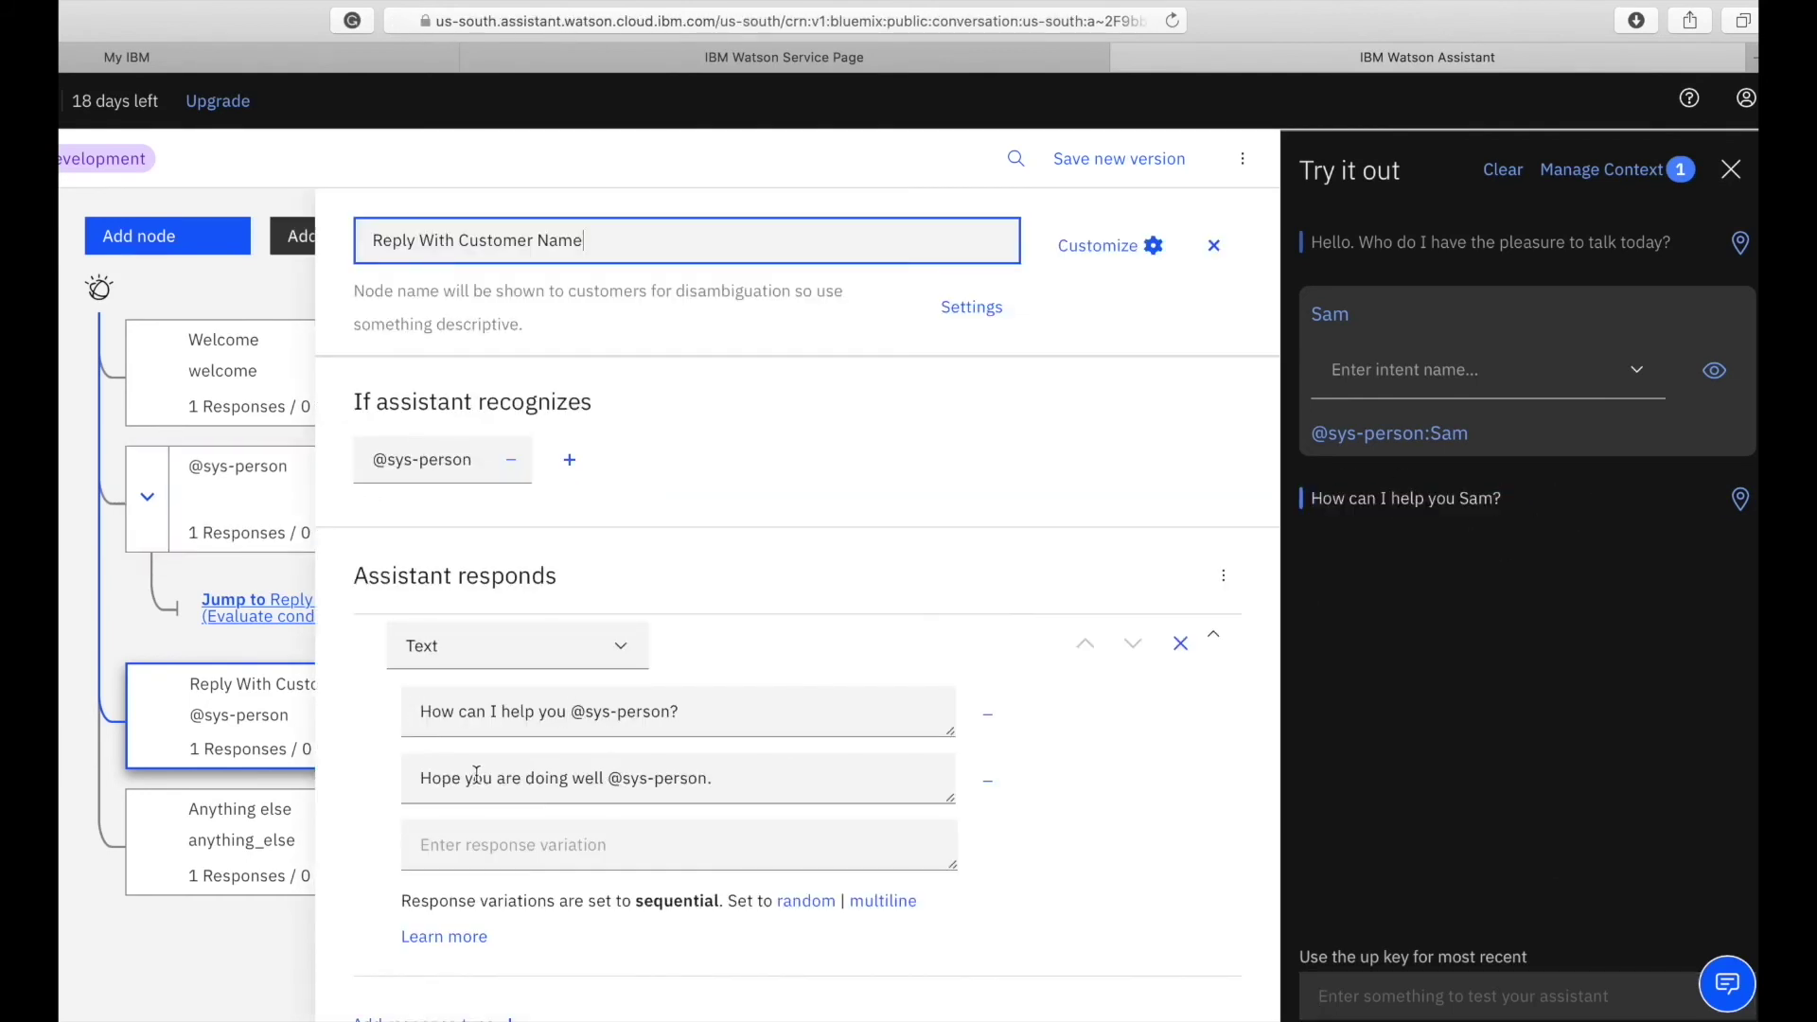
scroll(698, 677, down, 3)
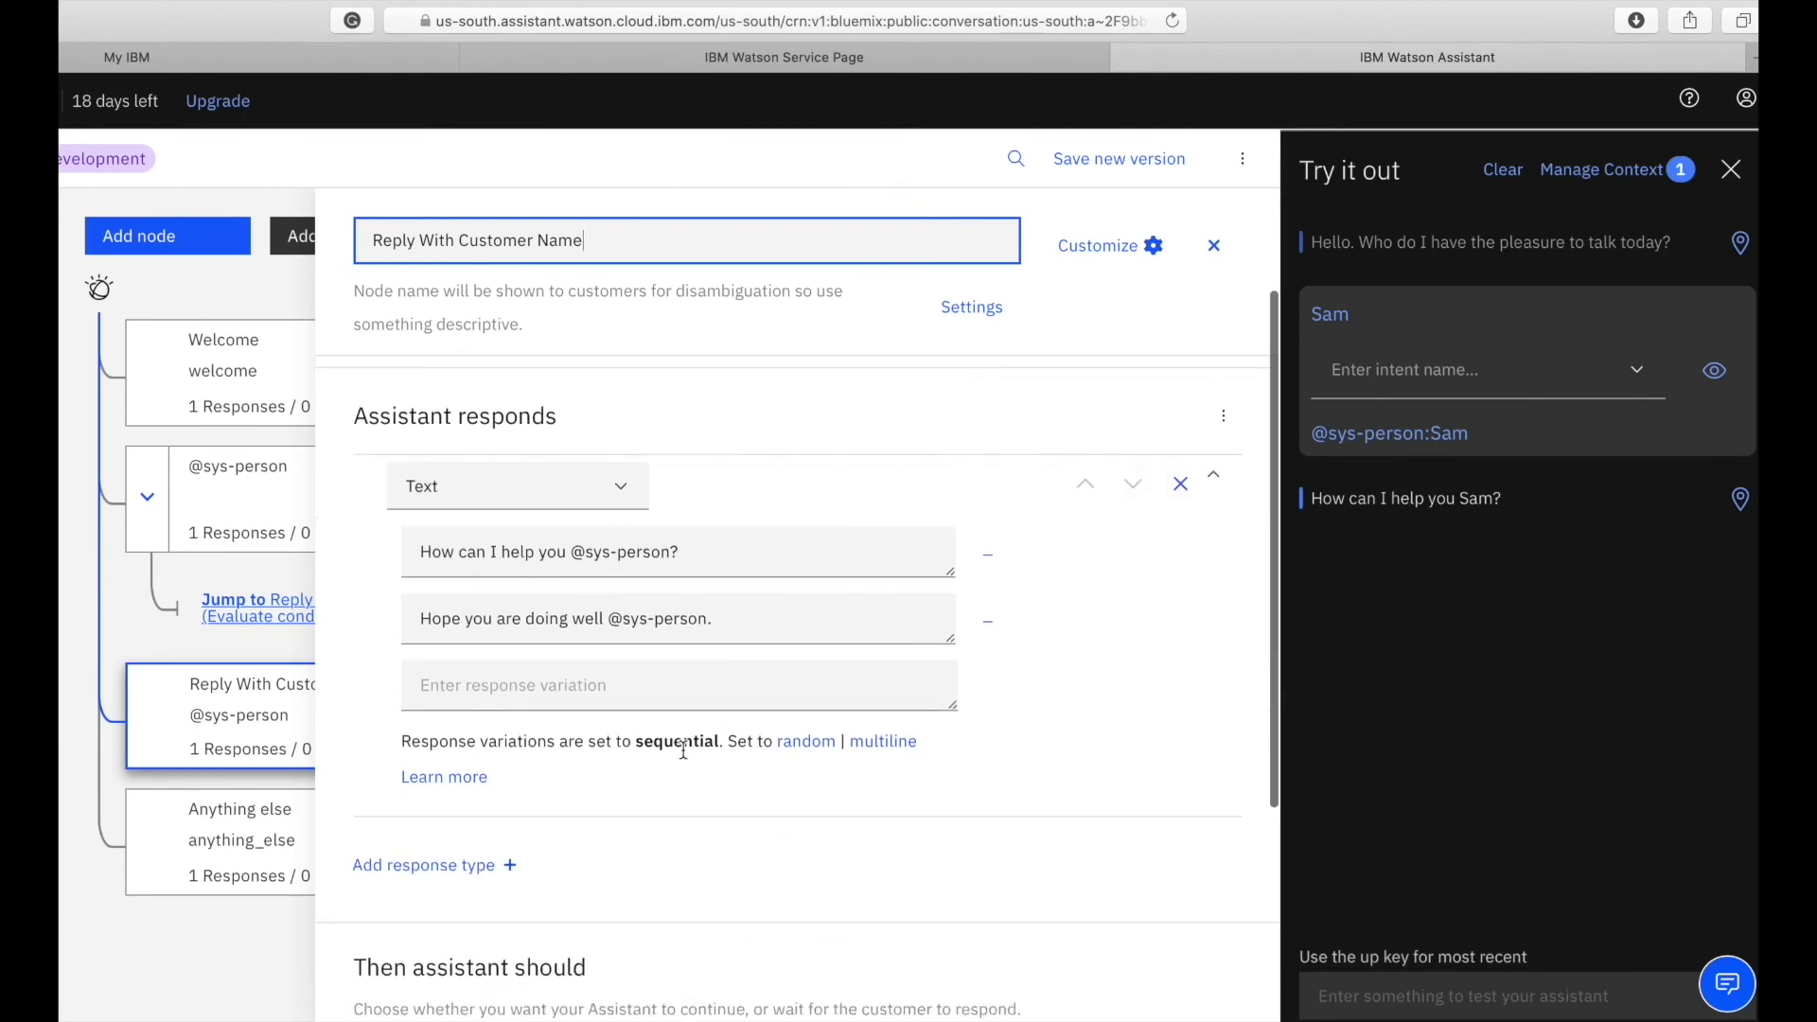
drag(718, 628, 414, 627)
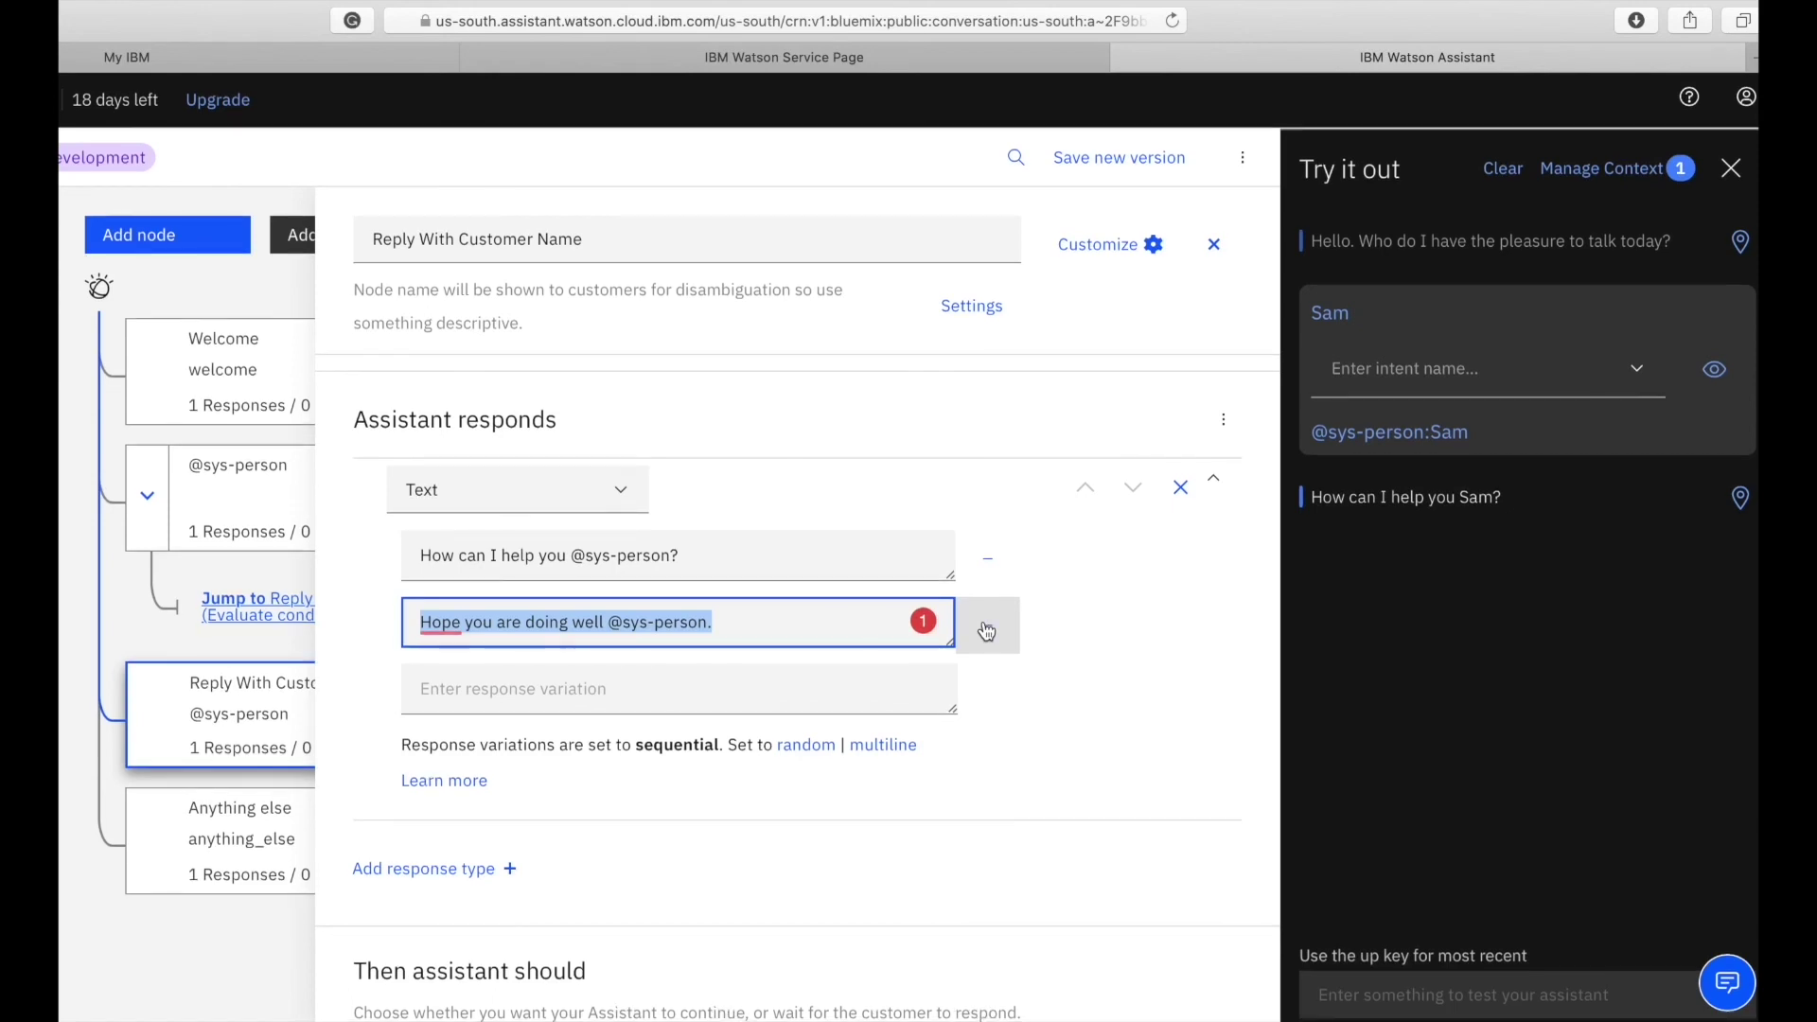
click(705, 555)
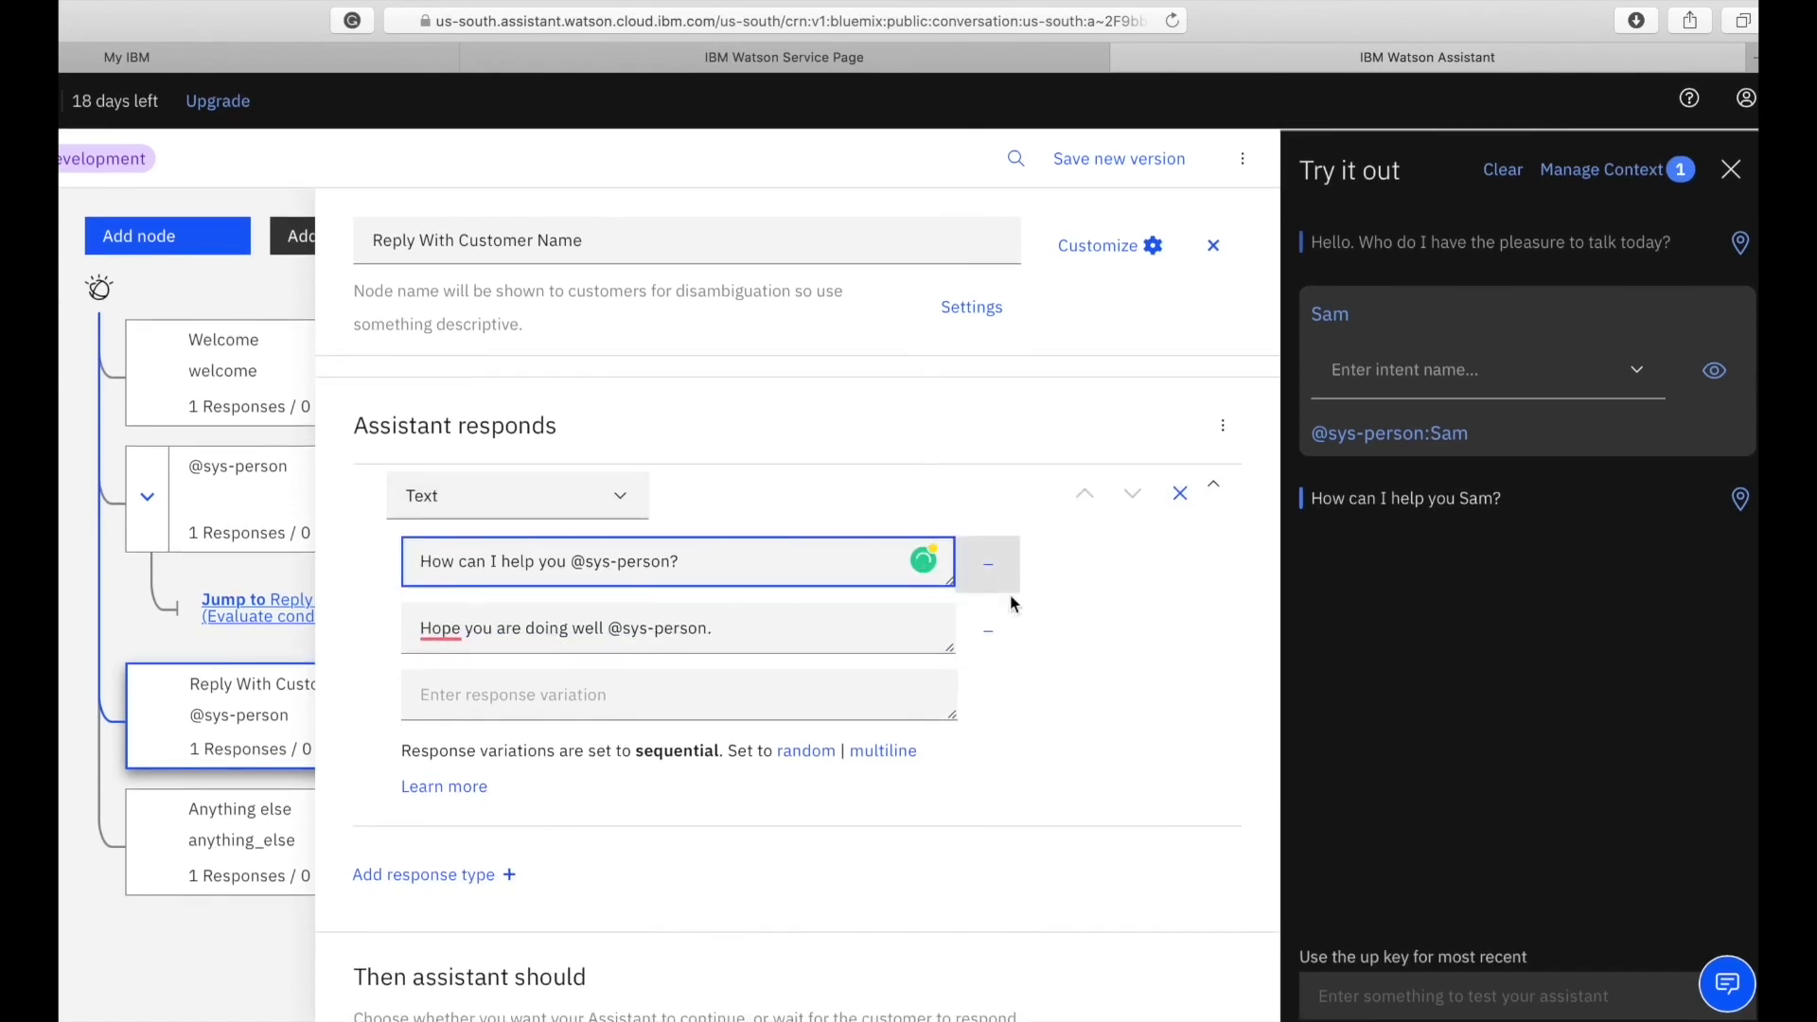
click(986, 632)
scroll(795, 762, down, 1)
scroll(794, 770, down, 3)
scroll(530, 682, up, 2)
click(509, 632)
text(G)
key(BackSpace)
key(BackSpace)
text(How are y)
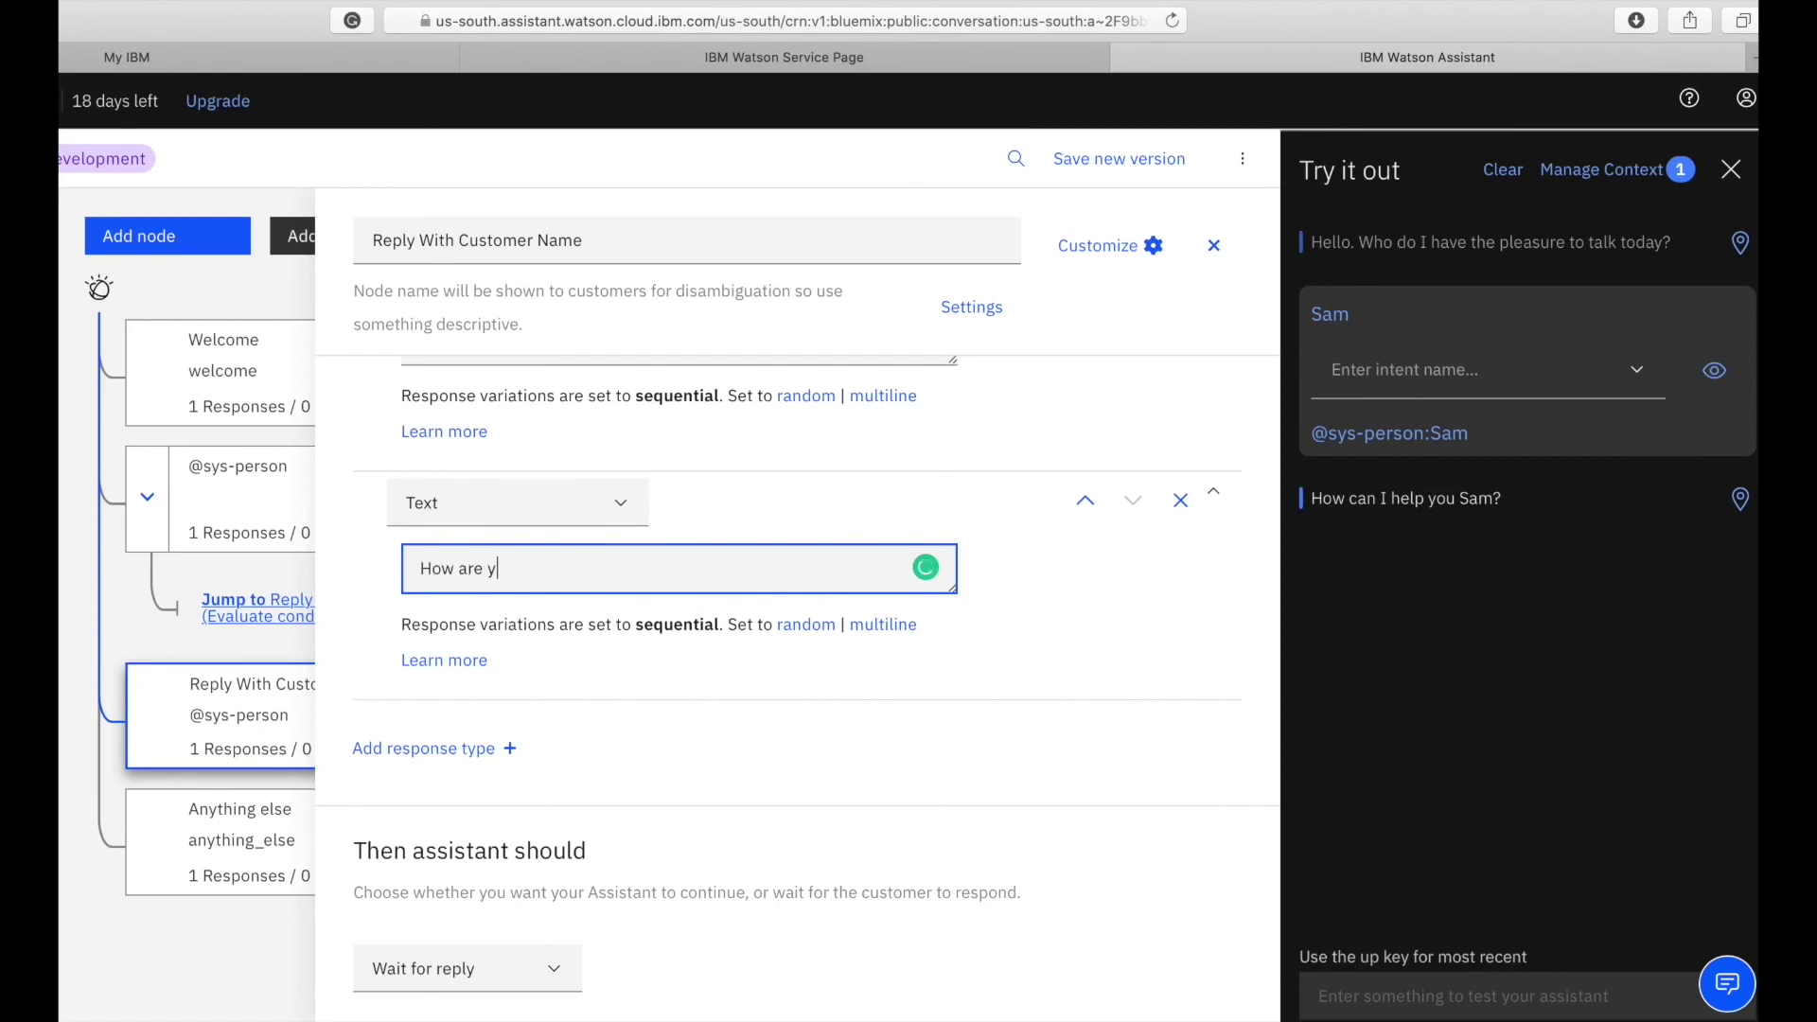
key(BackSpace)
key(BackSpace)
key(BackSpace)
key(BackSpace)
key(BackSpace)
key(BackSpace)
key(BackSpace)
key(BackSpace)
key(BackSpace)
key(BackSpace)
key(BackSpace)
text(How are you@sys-pers)
click(515, 566)
click(669, 690)
Step: Restart the test conversation, send a first name and check that both text responses of the node are returned
click(1523, 173)
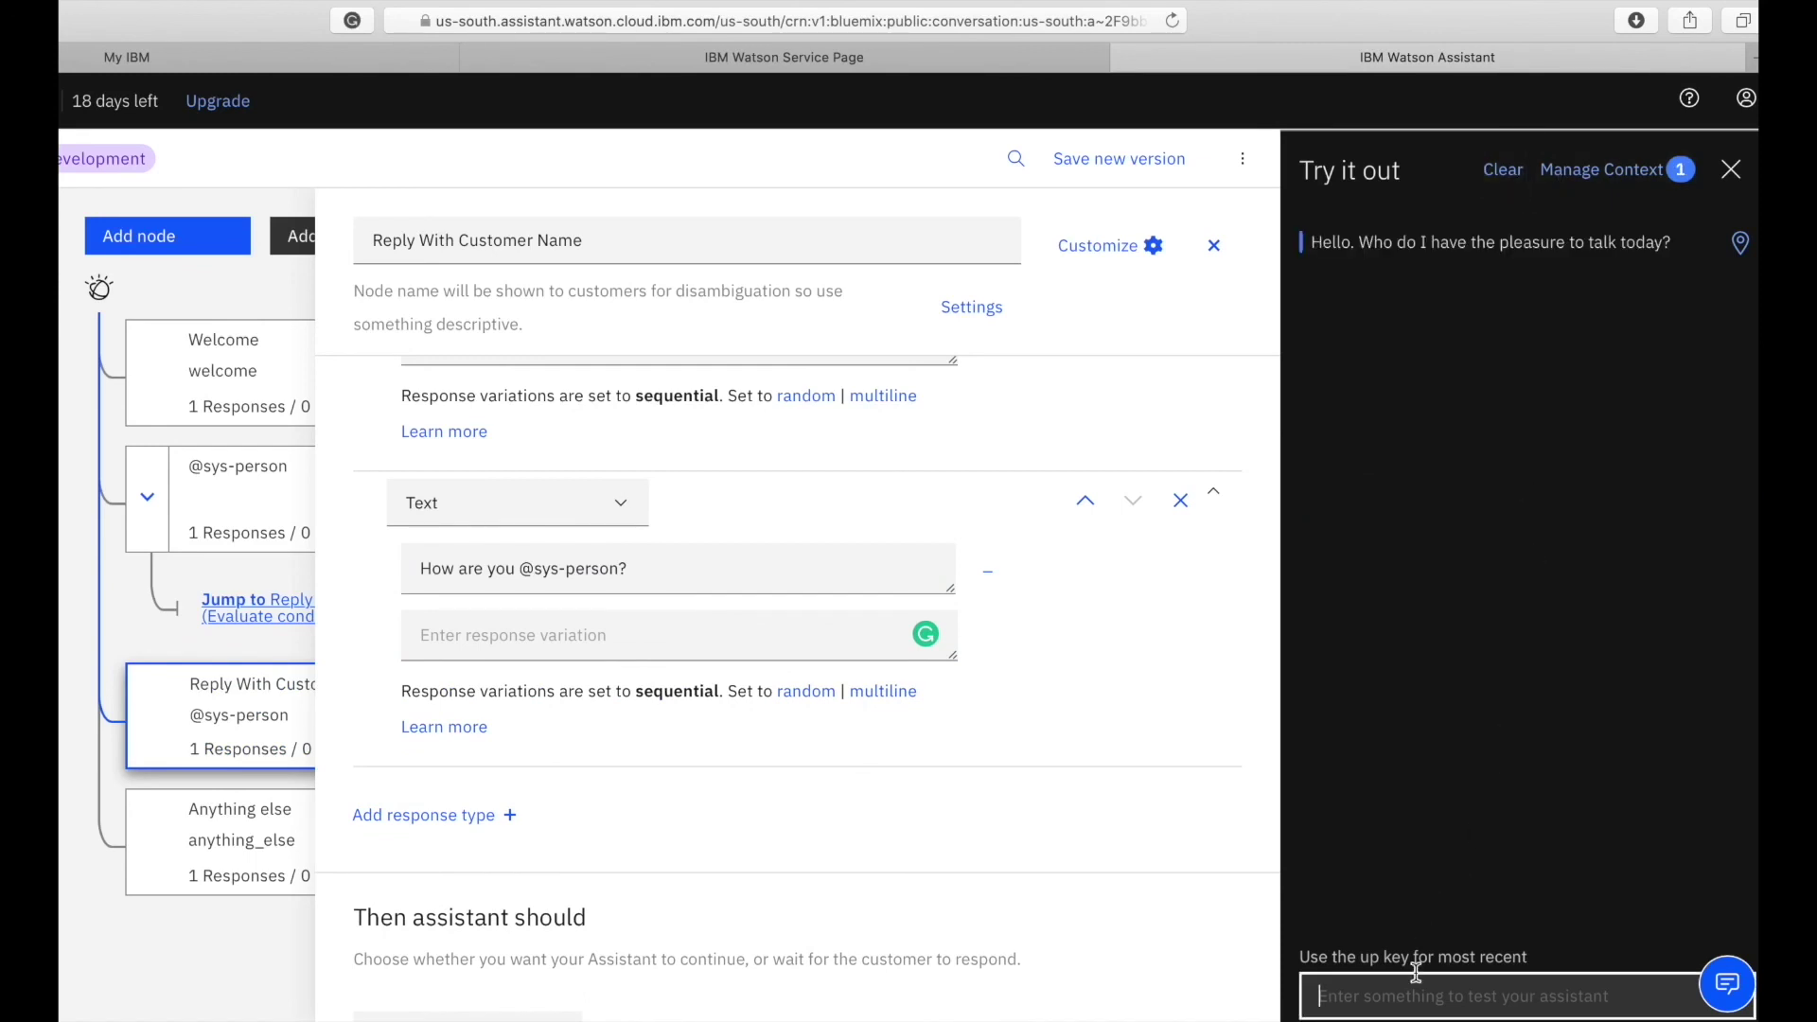
text(Sam)
key(Return)
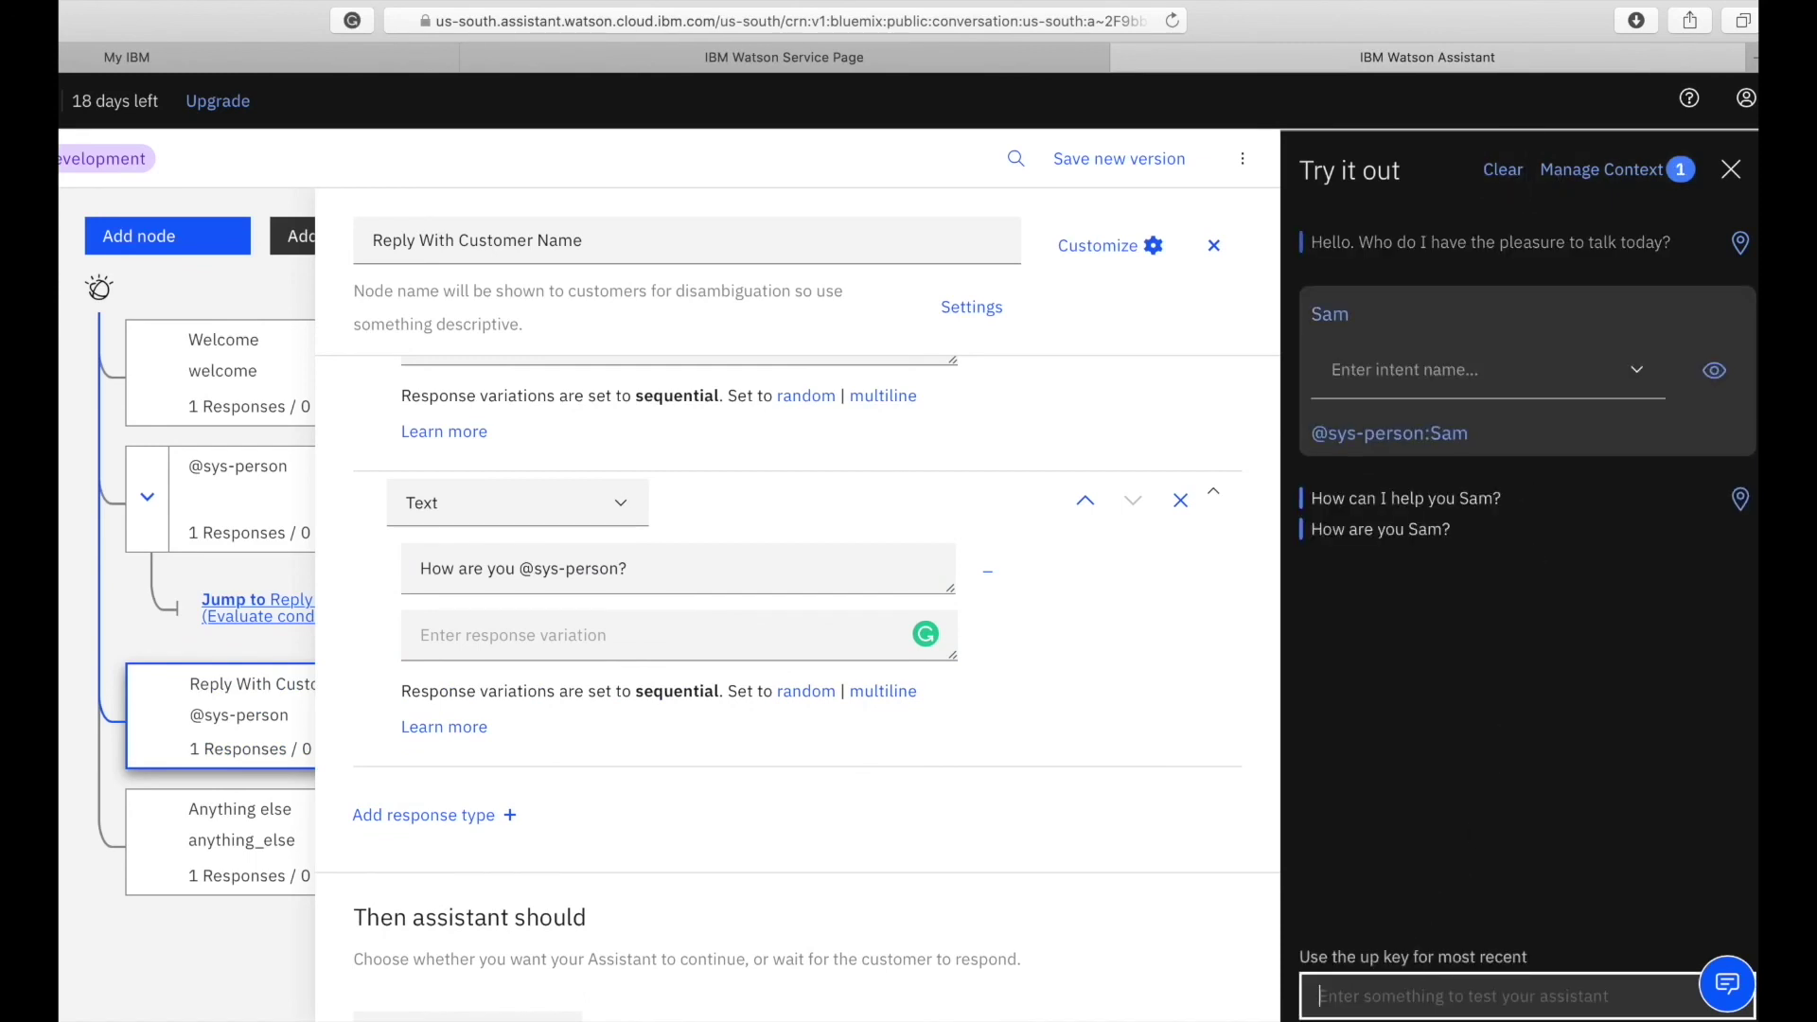
drag(1310, 499, 1502, 500)
drag(1309, 531, 1508, 535)
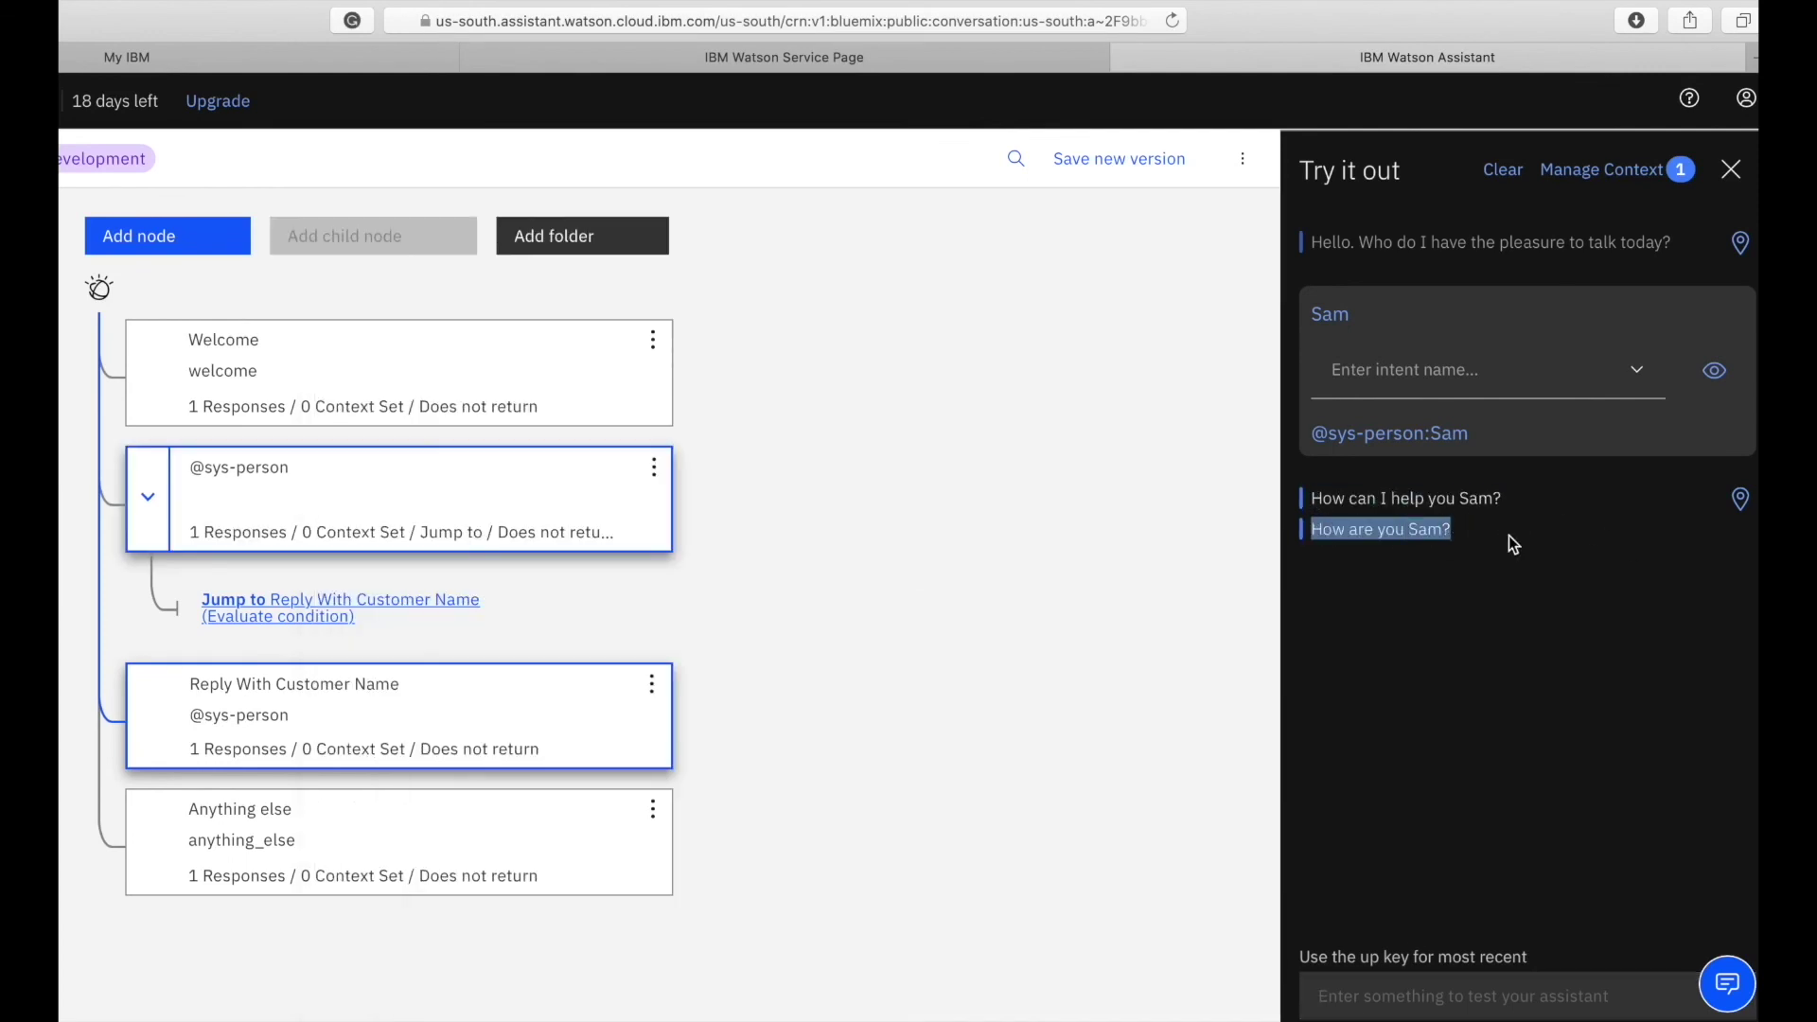
click(1444, 644)
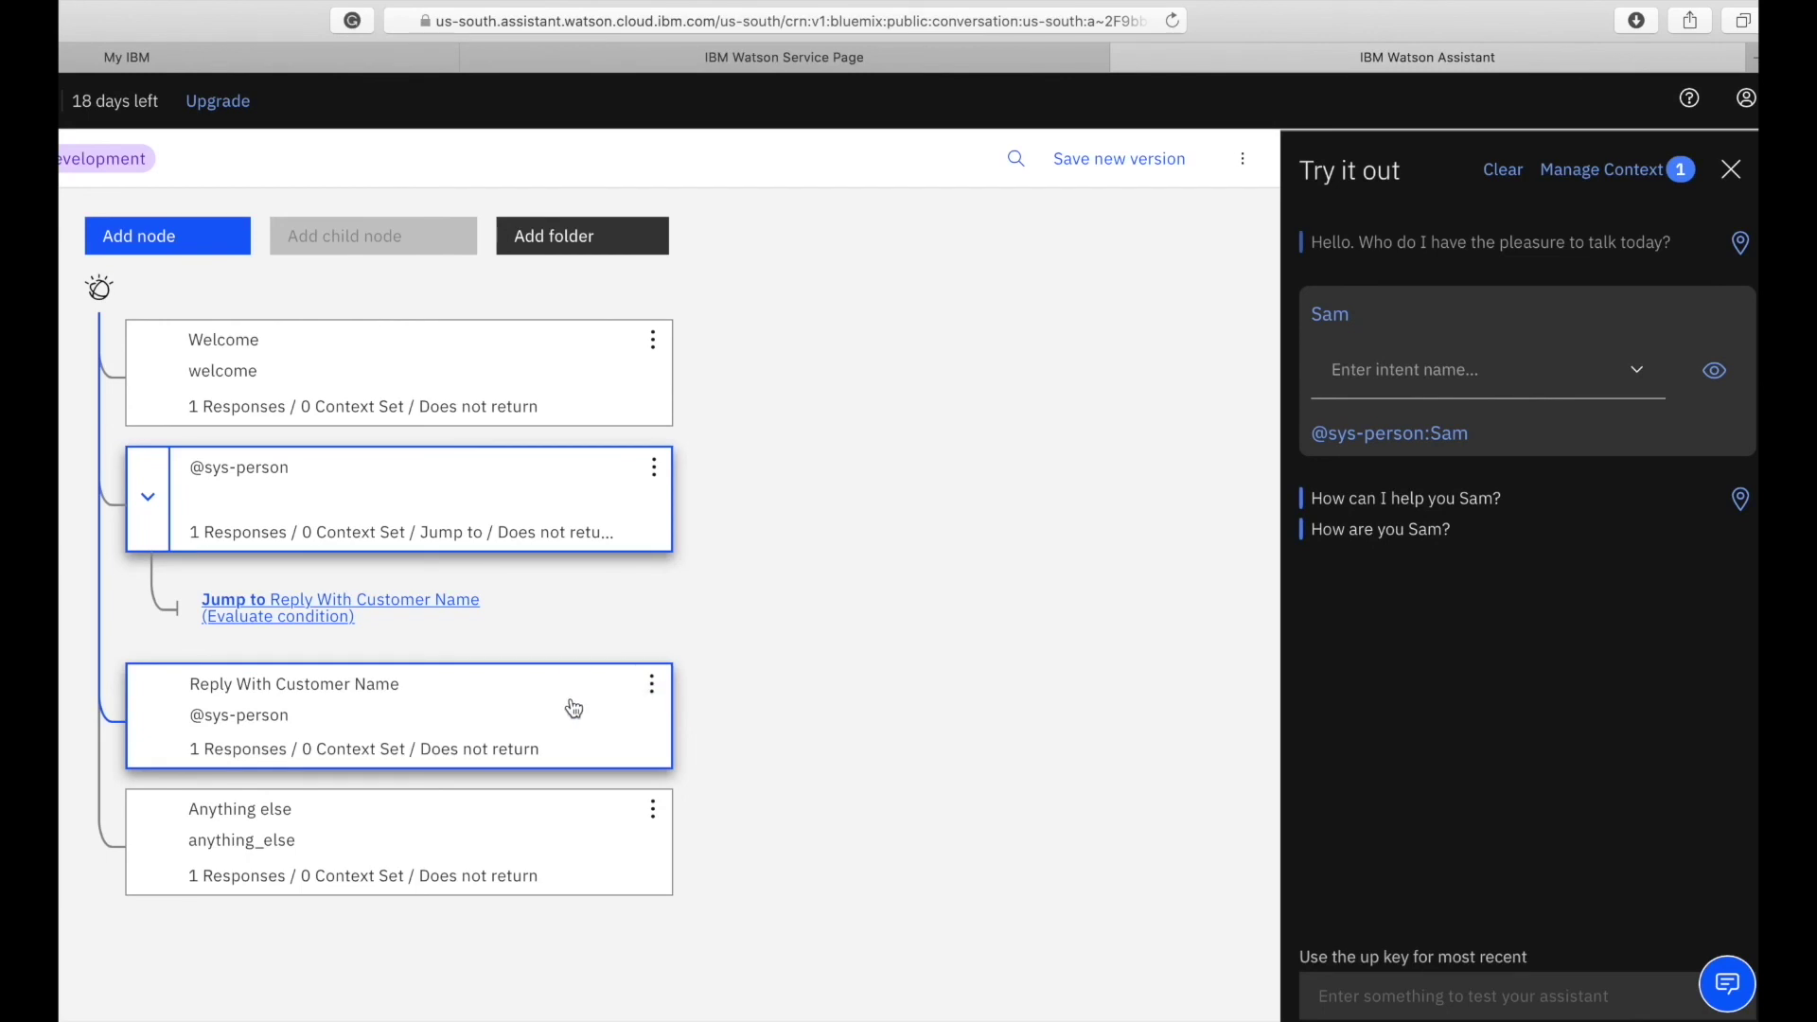
Step: Set the response variations of the first text response in Reply With Customer Name to random
click(478, 713)
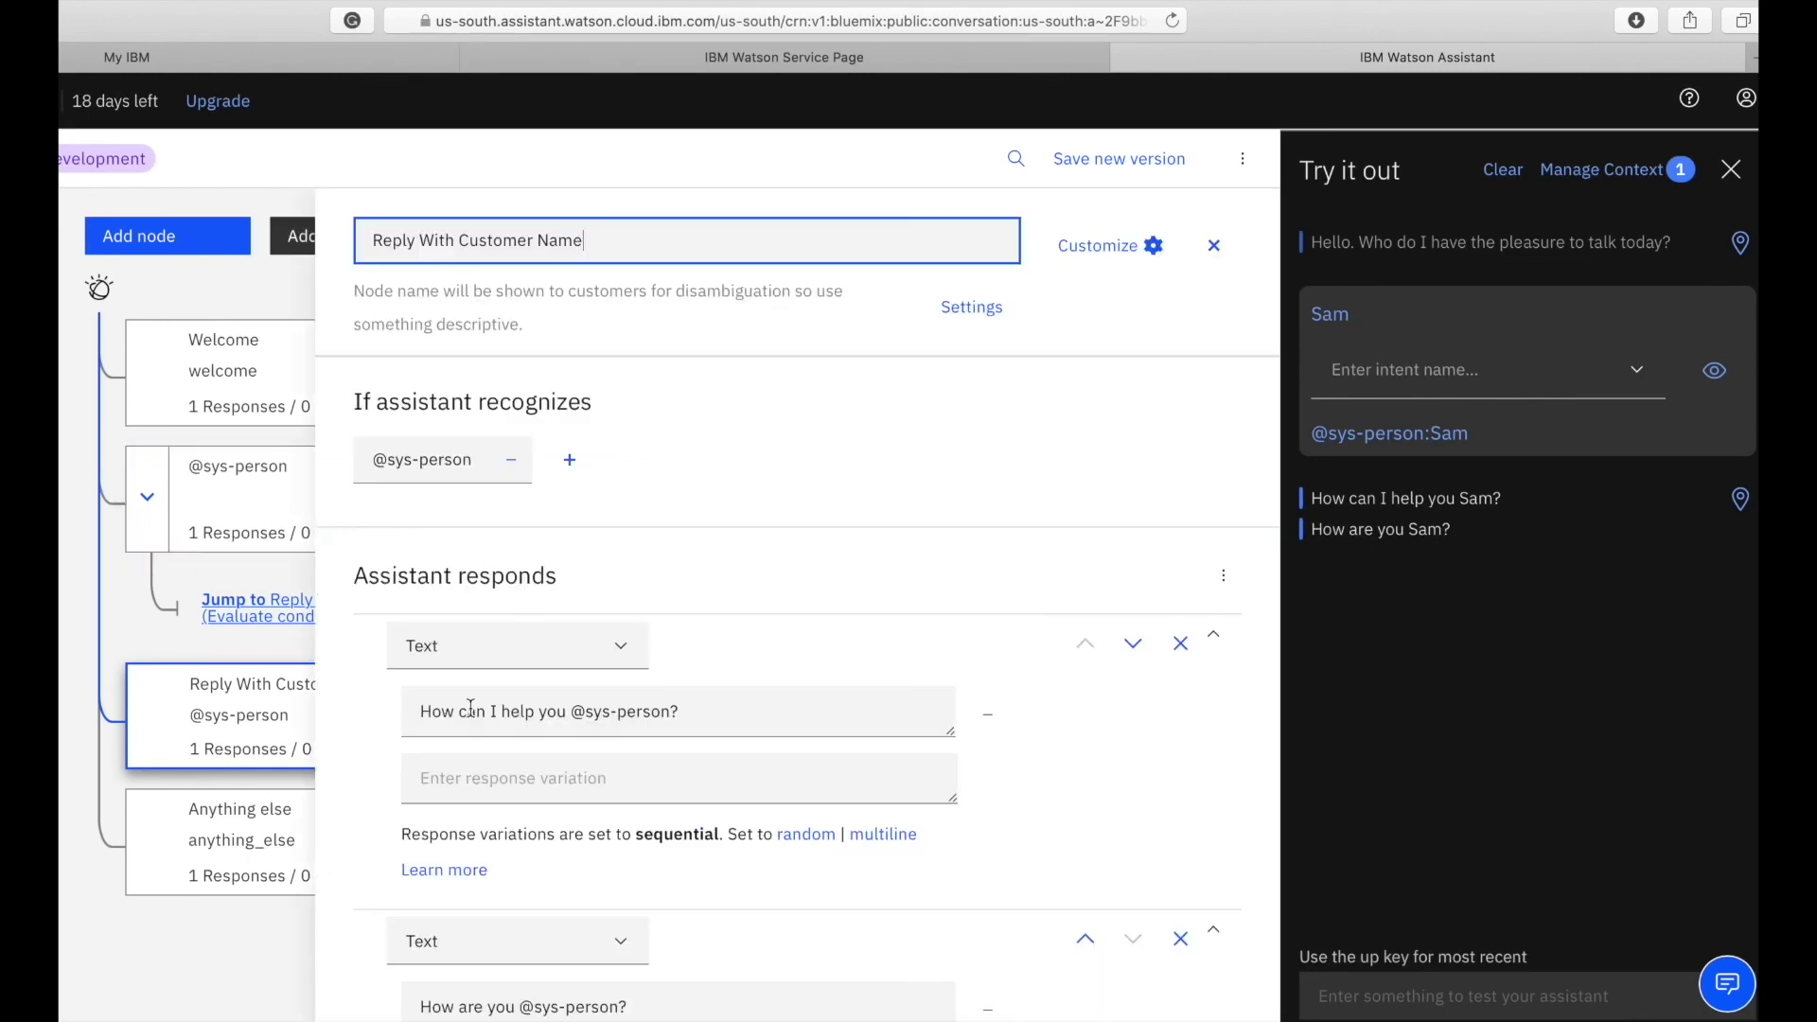
scroll(632, 696, down, 2)
click(459, 585)
scroll(578, 556, up, 1)
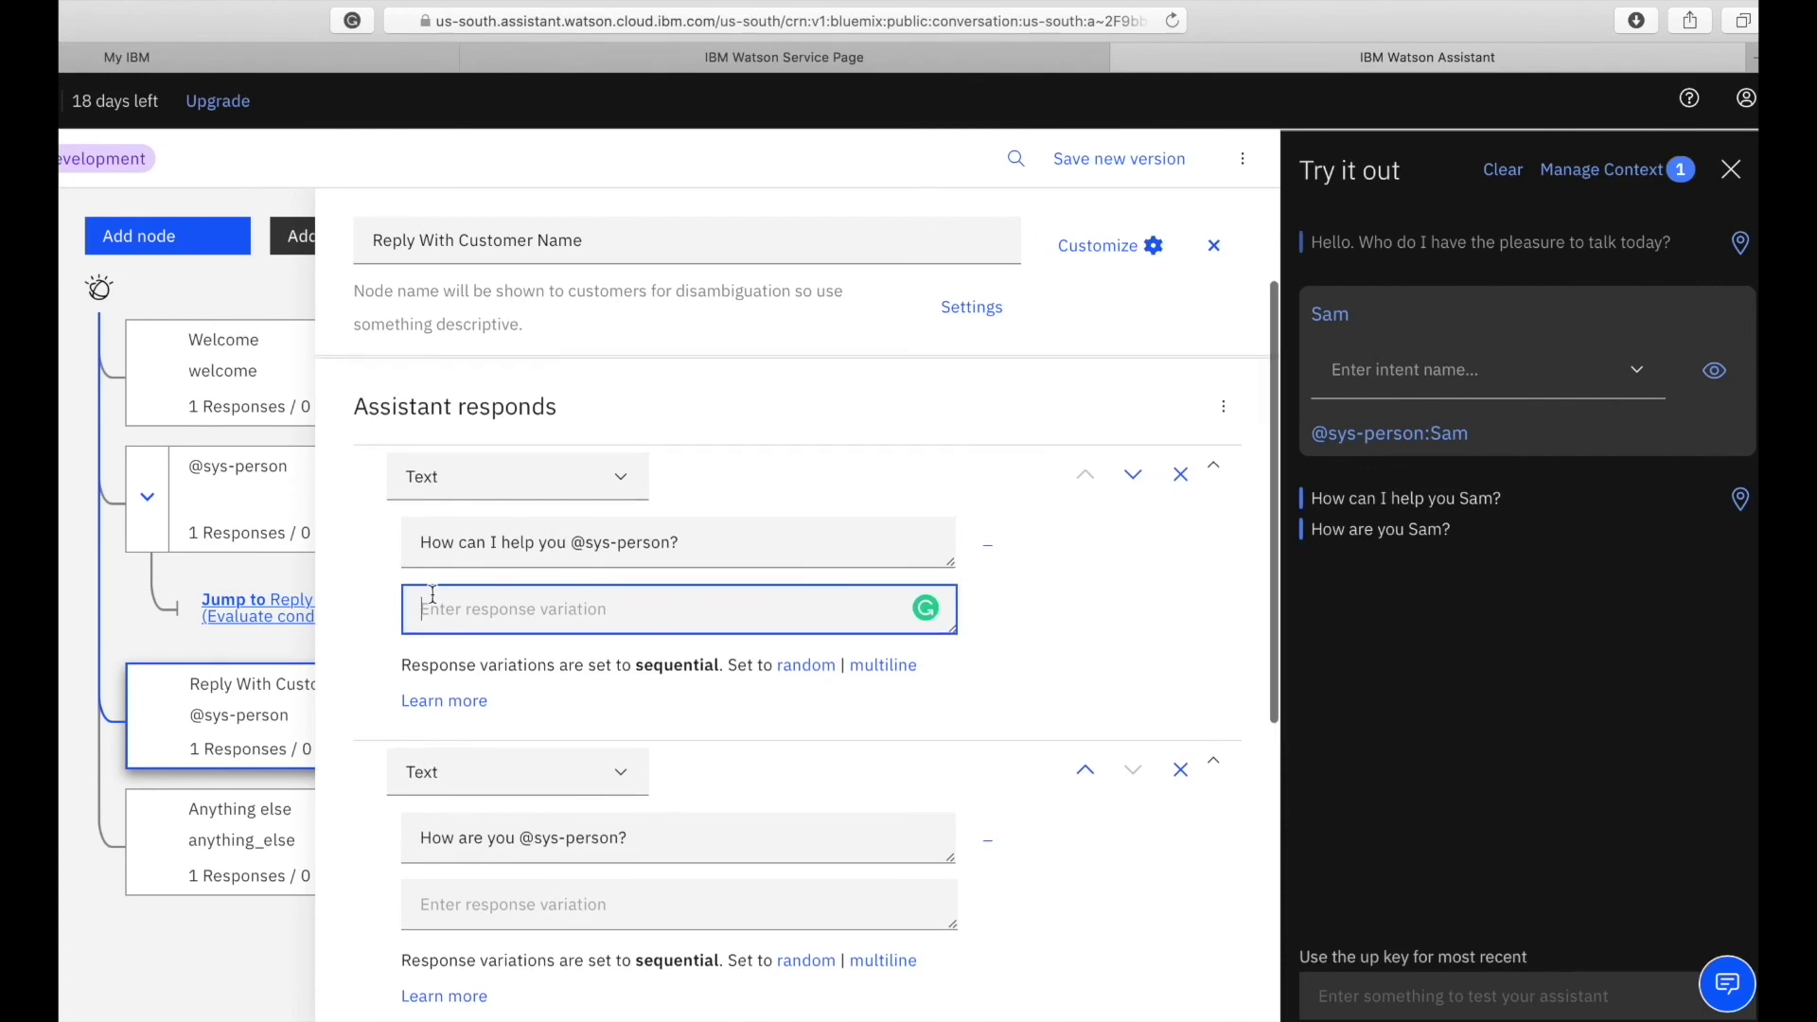
click(797, 672)
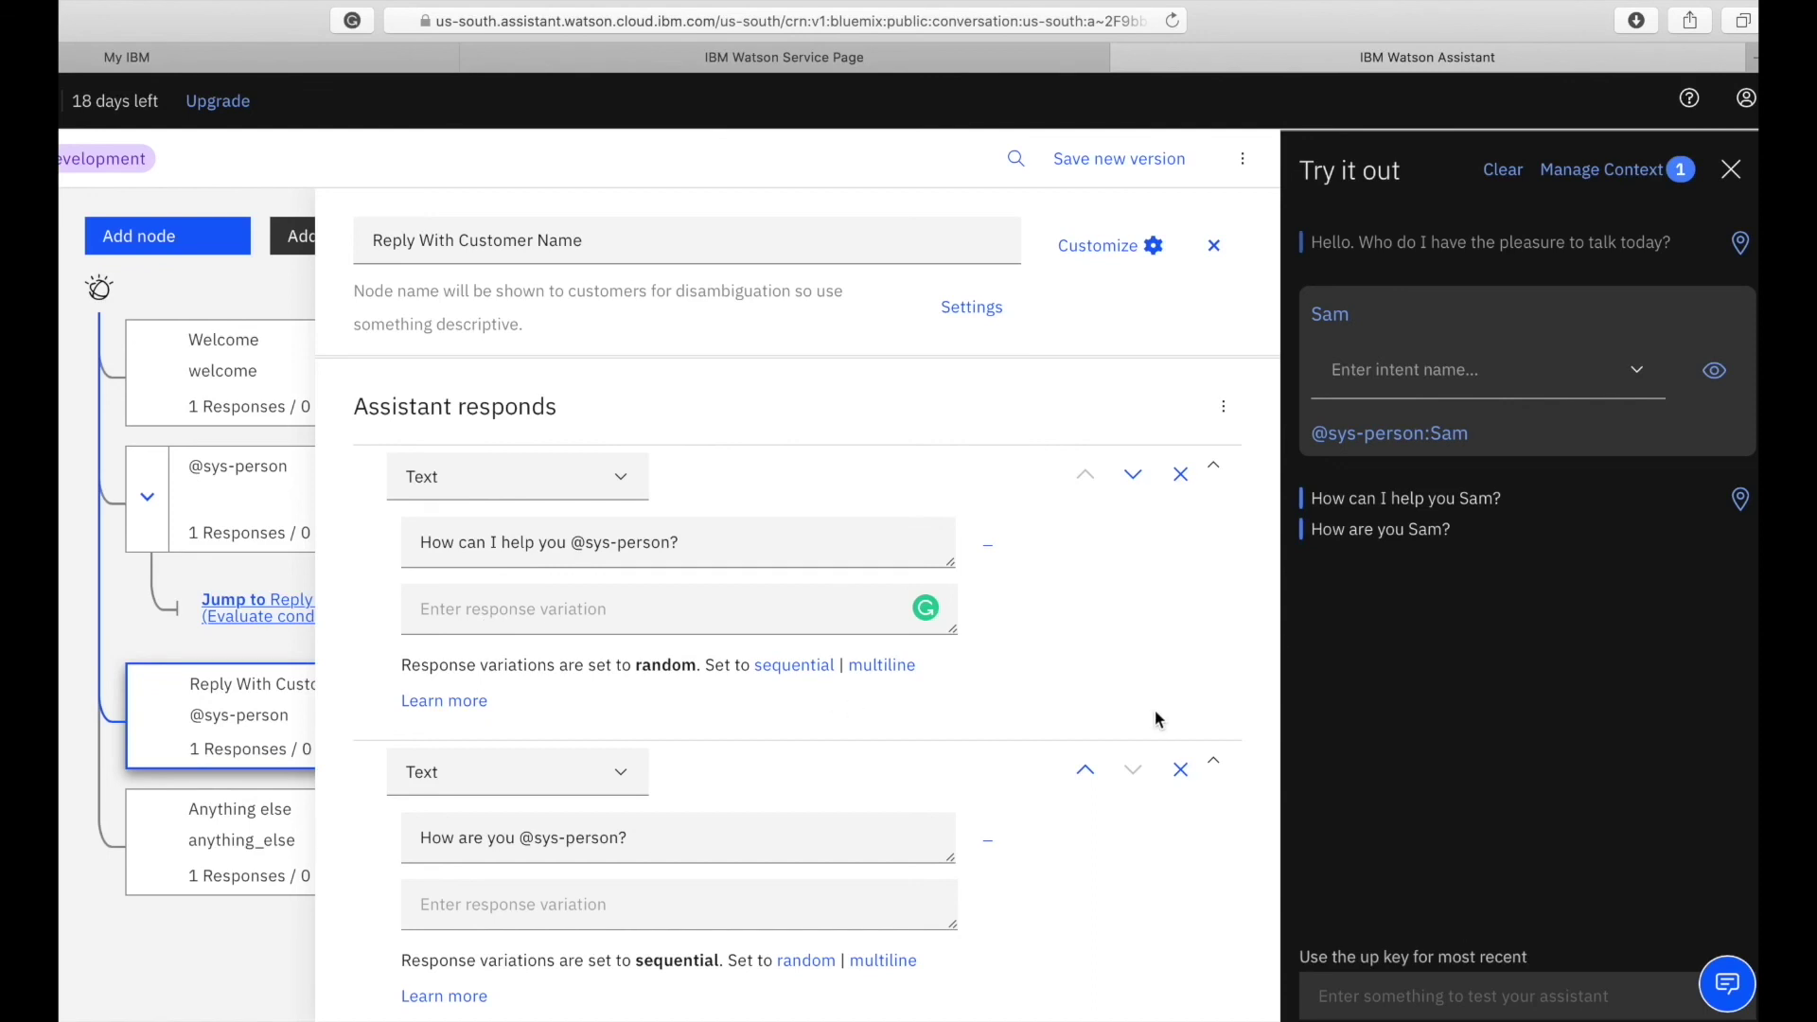
scroll(1154, 719, up, 3)
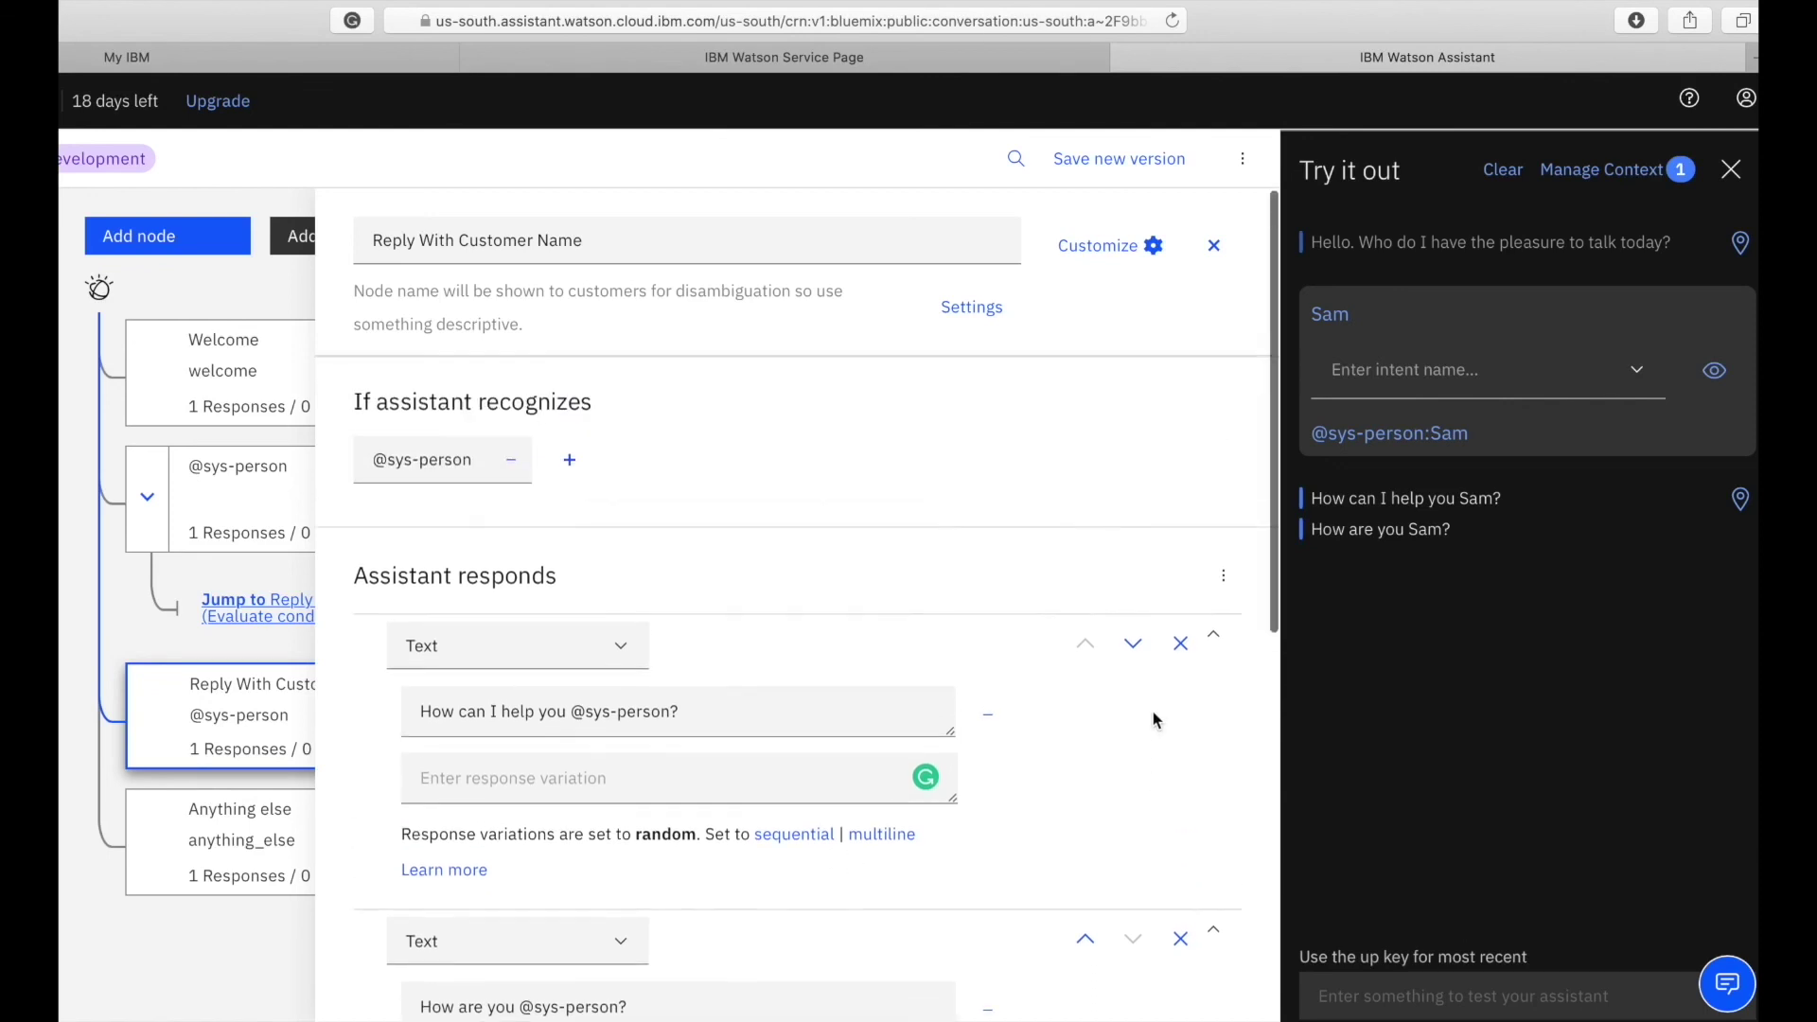